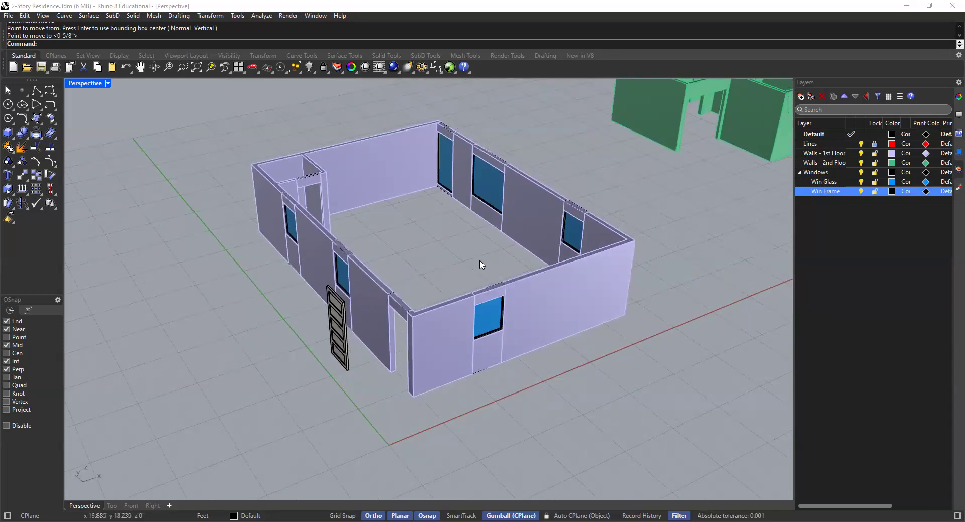
Examine the two floor models, the five-panel sample door and the empty doorway in the first-floor wall
{"action": "scroll", "coordinate": [467, 282], "scroll_direction": "down", "scroll_amount": 3}
{"action": "right_click_drag", "start_coordinate": [526, 205], "coordinate": [511, 248], "text": "shift"}
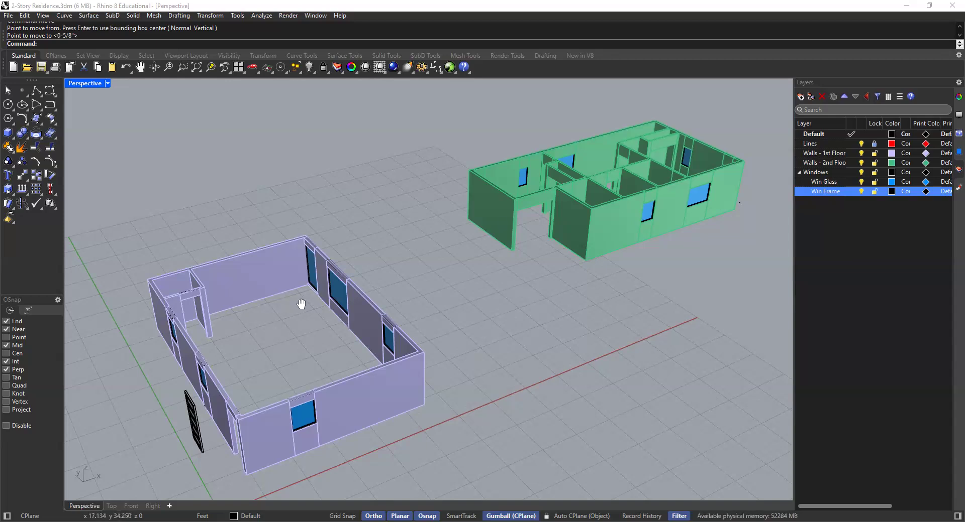
{"action": "scroll", "coordinate": [301, 304], "scroll_direction": "up", "scroll_amount": 10}
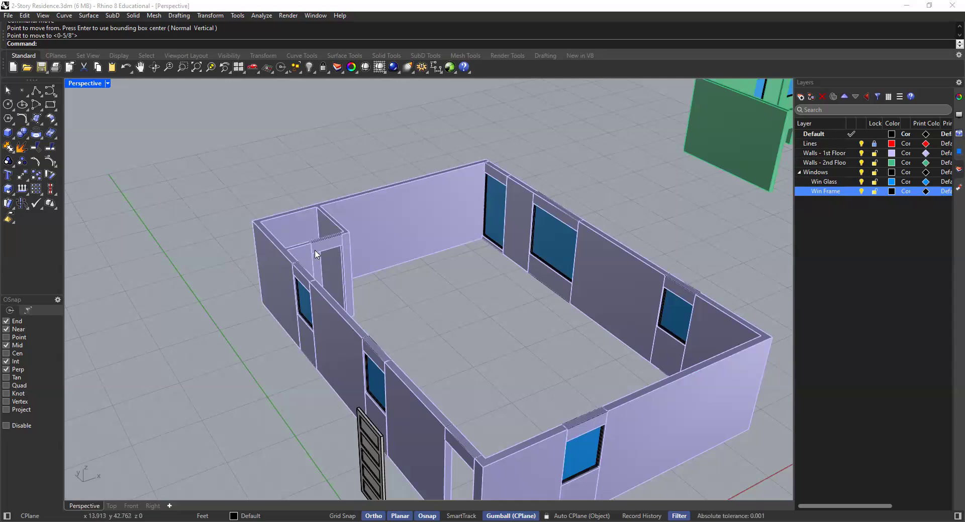
{"action": "scroll", "coordinate": [409, 299], "scroll_direction": "down", "scroll_amount": 5}
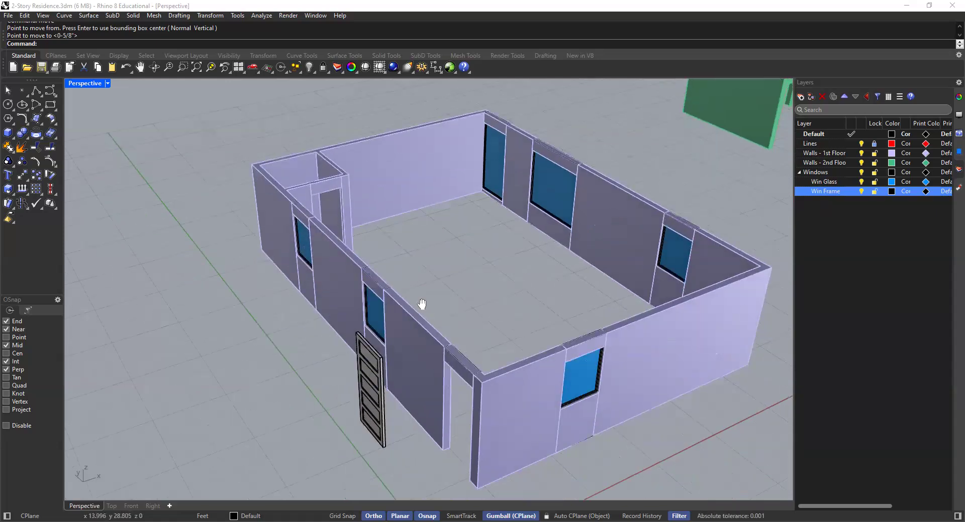
{"action": "right_click_drag", "start_coordinate": [409, 296], "coordinate": [401, 314]}
{"action": "scroll", "coordinate": [402, 306], "scroll_direction": "up", "scroll_amount": 6}
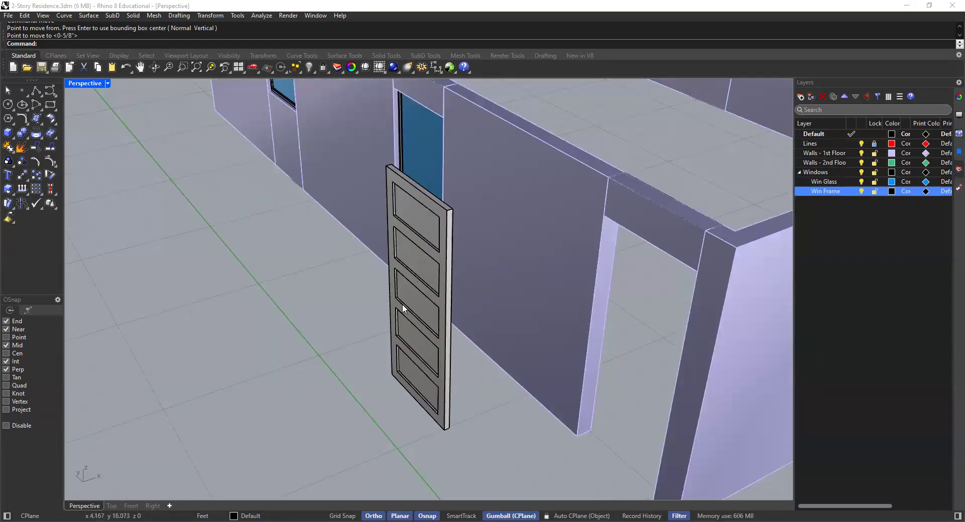
{"action": "left_click", "coordinate": [413, 300]}
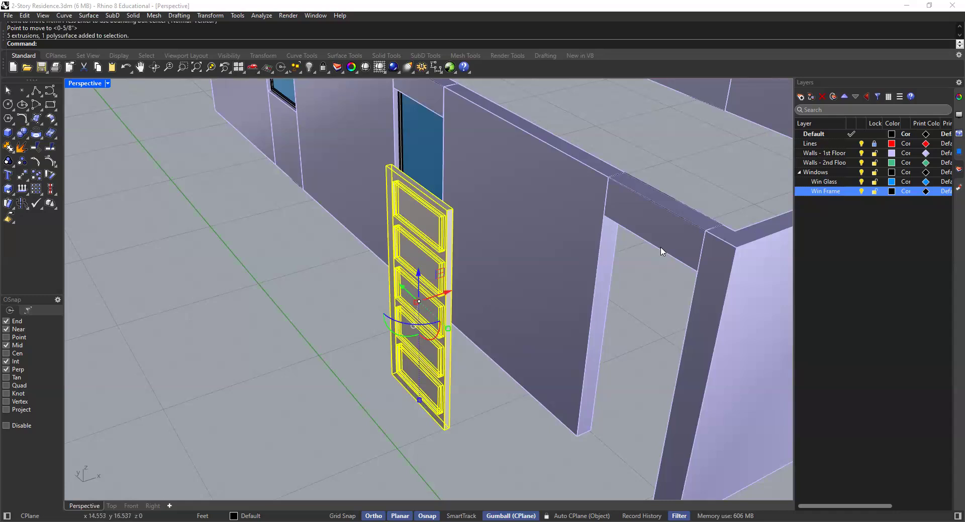
{"action": "left_click", "coordinate": [646, 346]}
{"action": "right_click_drag", "start_coordinate": [416, 348], "coordinate": [485, 306], "text": "shift"}
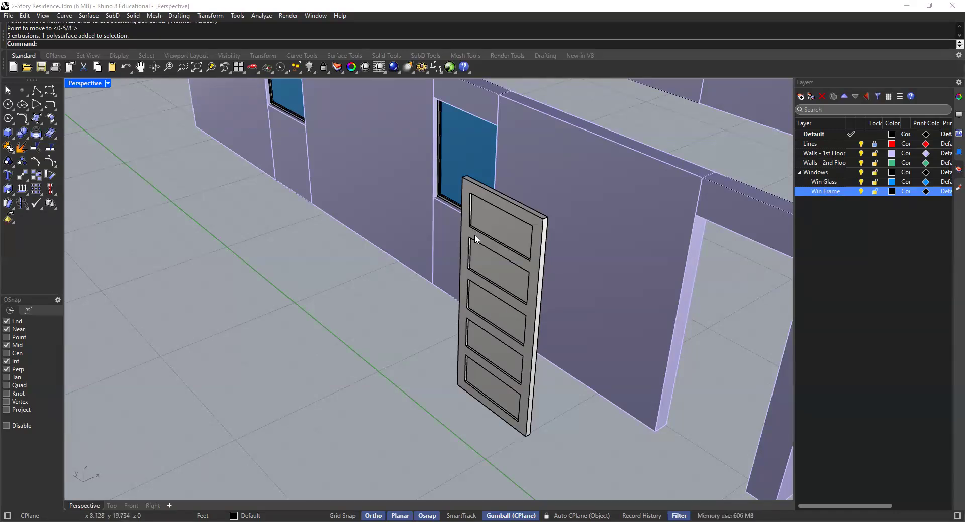
{"action": "right_click_drag", "start_coordinate": [467, 288], "coordinate": [441, 291], "text": "shift"}
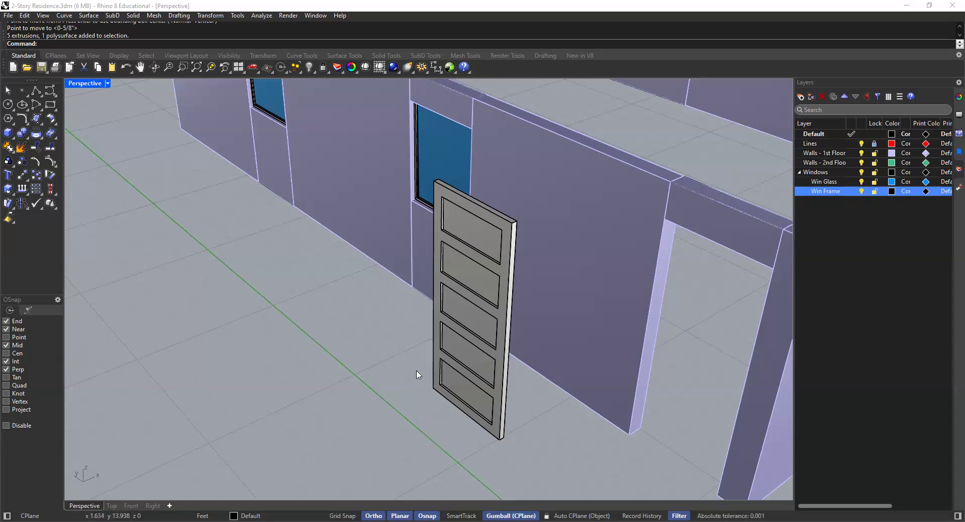
{"action": "right_click_drag", "start_coordinate": [420, 352], "coordinate": [394, 337], "text": "shift"}
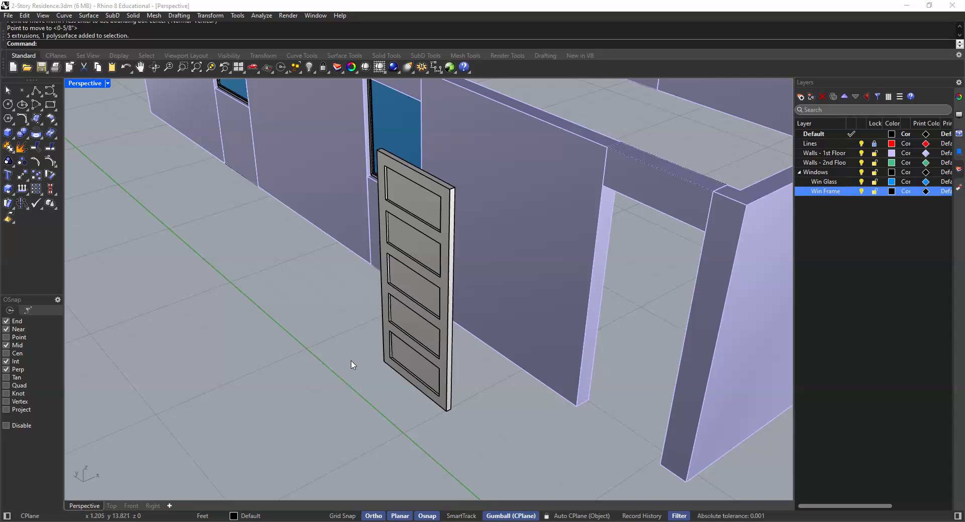
{"action": "right_click_drag", "start_coordinate": [389, 342], "coordinate": [403, 305], "text": "shift"}
{"action": "scroll", "coordinate": [433, 279], "scroll_direction": "down", "scroll_amount": 4}
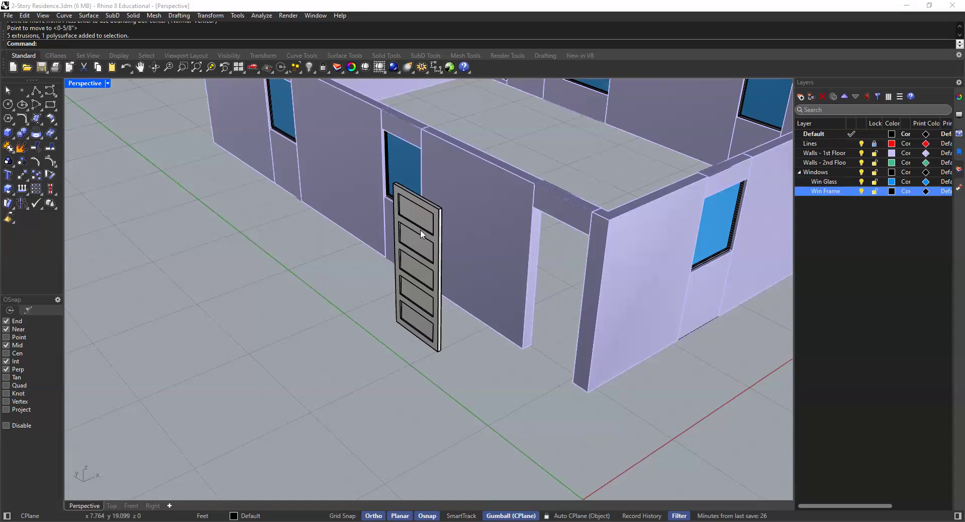
{"action": "right_click_drag", "start_coordinate": [438, 393], "coordinate": [441, 327], "text": "shift"}
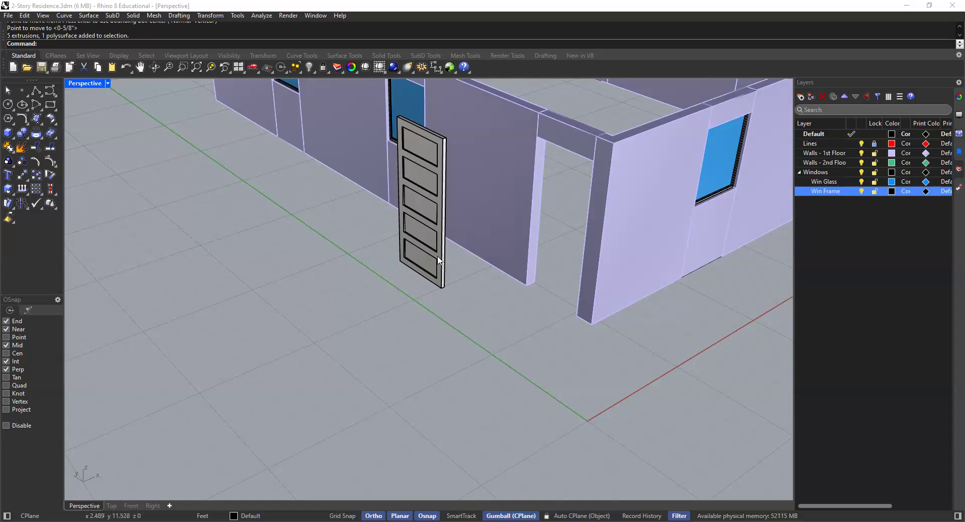
{"action": "right_click_drag", "start_coordinate": [380, 279], "coordinate": [417, 298], "text": "shift"}
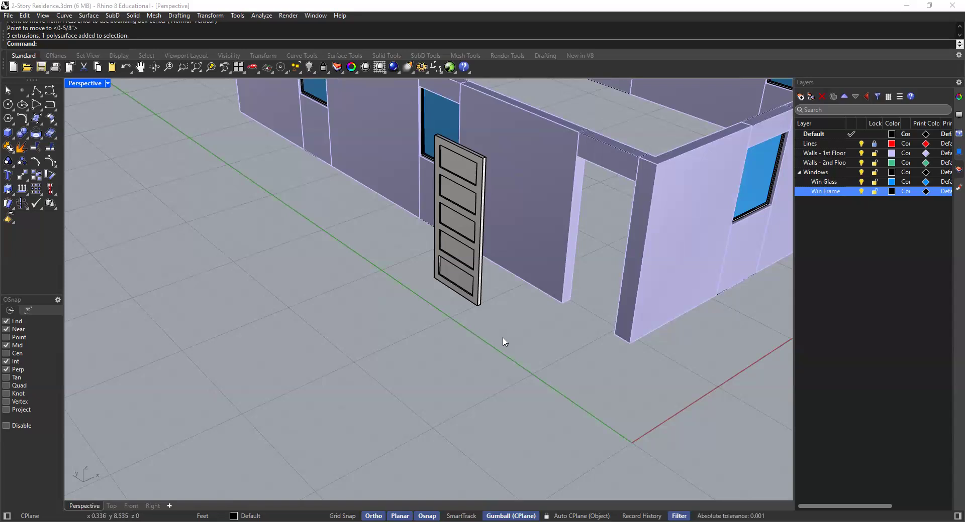
{"action": "scroll", "coordinate": [417, 390], "scroll_direction": "down", "scroll_amount": 3}
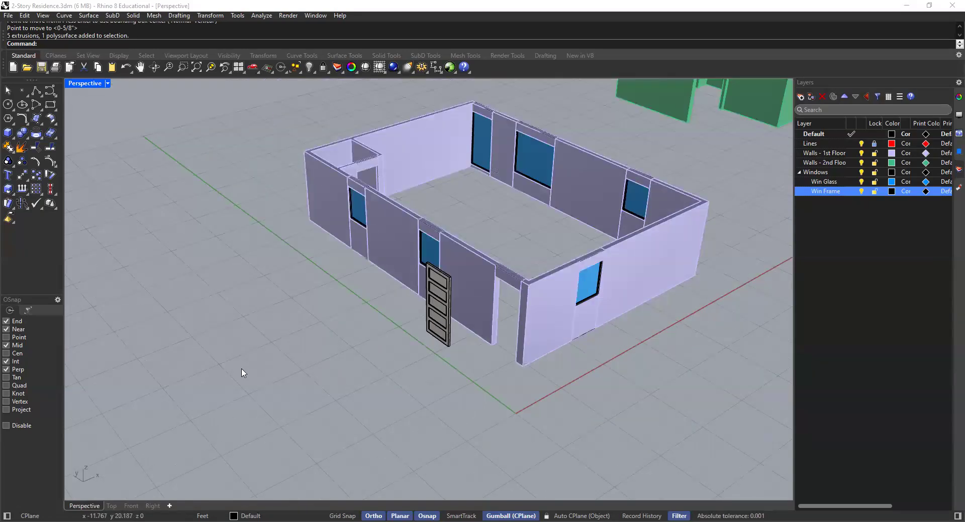
{"action": "right_click_drag", "start_coordinate": [468, 312], "coordinate": [407, 295], "text": "shift"}
{"action": "scroll", "coordinate": [445, 324], "scroll_direction": "up", "scroll_amount": 3}
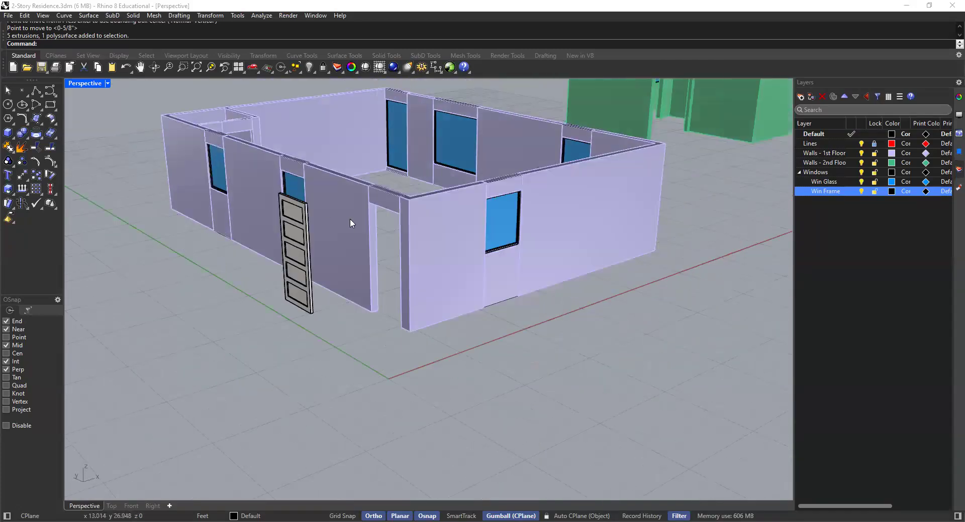
{"action": "right_click_drag", "start_coordinate": [351, 236], "coordinate": [485, 264]}
{"action": "scroll", "coordinate": [480, 266], "scroll_direction": "up", "scroll_amount": 5}
{"action": "scroll", "coordinate": [456, 263], "scroll_direction": "down", "scroll_amount": 6}
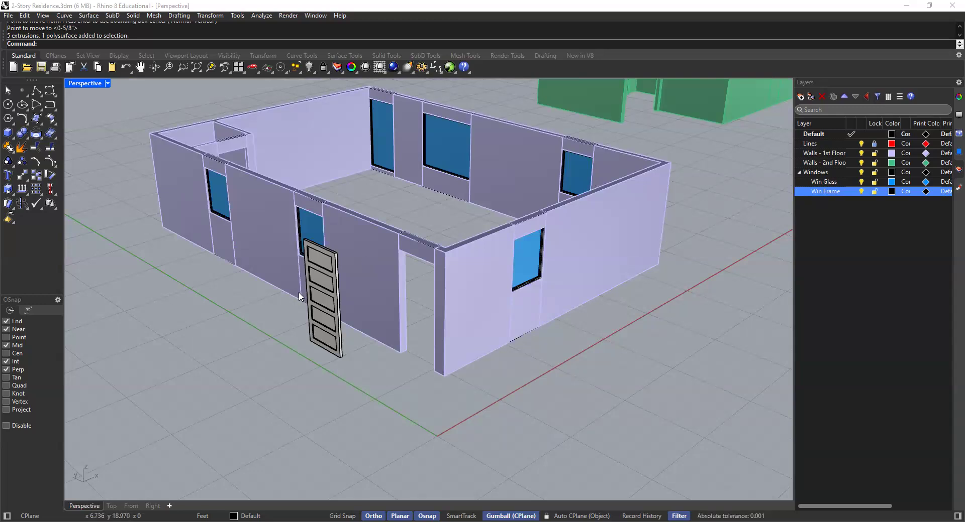
{"action": "scroll", "coordinate": [372, 346], "scroll_direction": "down", "scroll_amount": 5}
{"action": "scroll", "coordinate": [372, 346], "scroll_direction": "up", "scroll_amount": 3}
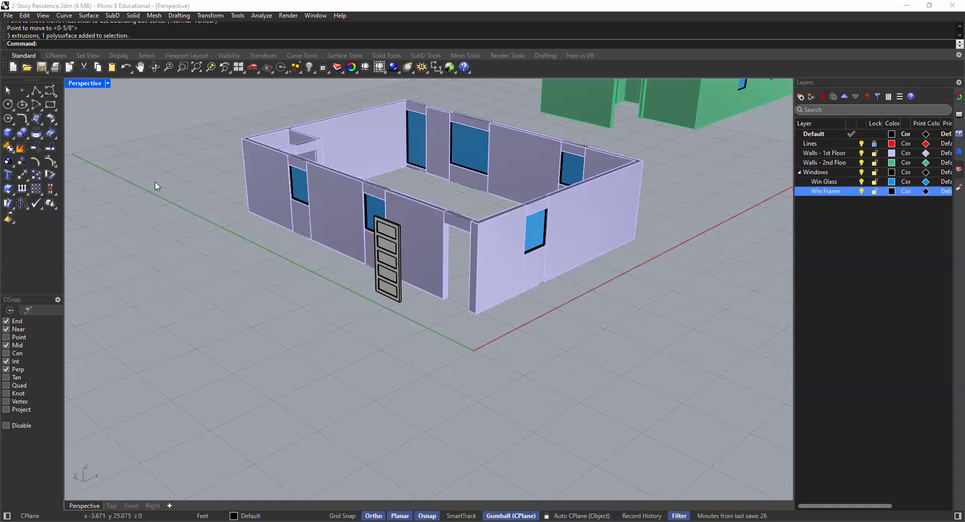
Switch to the four-viewport layout with the Top view framed on the doorway corner of the first floor
{"action": "double_click", "coordinate": [86, 88]}
{"action": "double_click", "coordinate": [85, 88]}
{"action": "scroll", "coordinate": [301, 233], "scroll_direction": "down", "scroll_amount": 4}
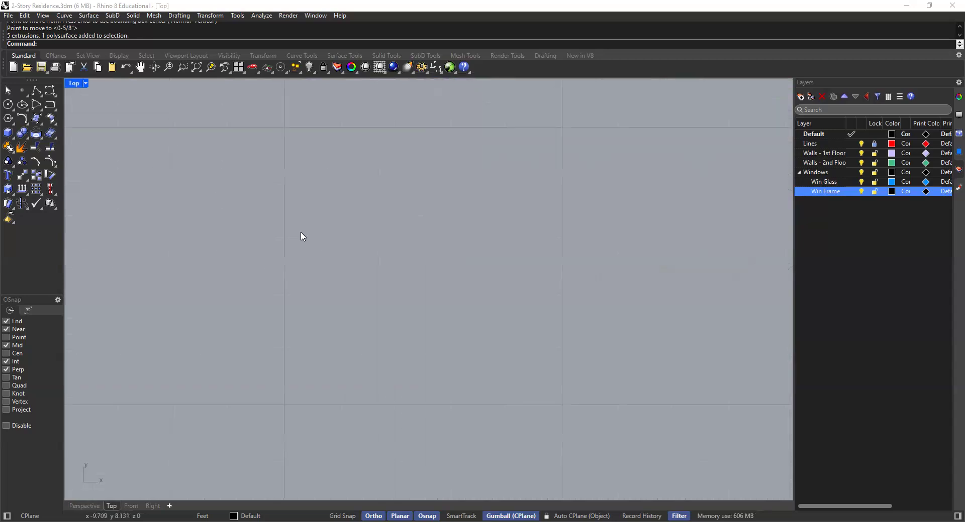
{"action": "scroll", "coordinate": [313, 258], "scroll_direction": "down", "scroll_amount": 6}
{"action": "scroll", "coordinate": [376, 233], "scroll_direction": "up", "scroll_amount": 12}
{"action": "right_click_drag", "start_coordinate": [397, 265], "coordinate": [377, 236]}
{"action": "scroll", "coordinate": [378, 237], "scroll_direction": "down", "scroll_amount": 1}
{"action": "double_click", "coordinate": [76, 85]}
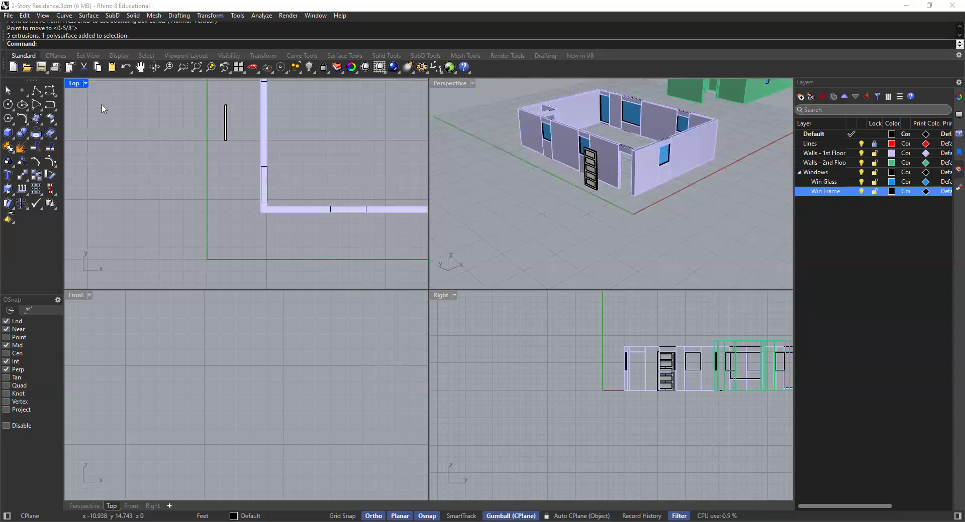
Measure the height and width of the first-floor doorway near the building's corner in the Perspective view
{"action": "left_click", "coordinate": [627, 192]}
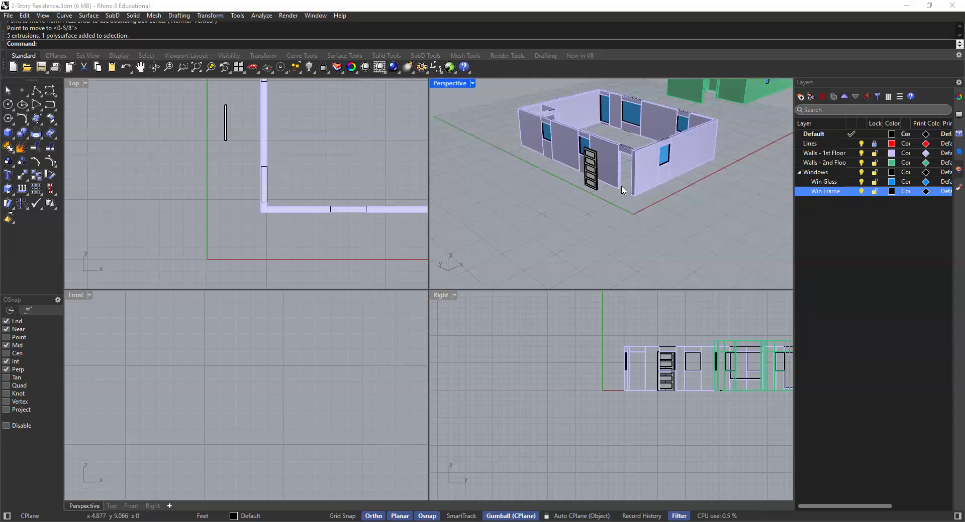
{"action": "scroll", "coordinate": [631, 148], "scroll_direction": "up", "scroll_amount": 8}
{"action": "right_click_drag", "start_coordinate": [620, 172], "coordinate": [603, 179], "text": "shift"}
{"action": "type", "text": "Distance"}
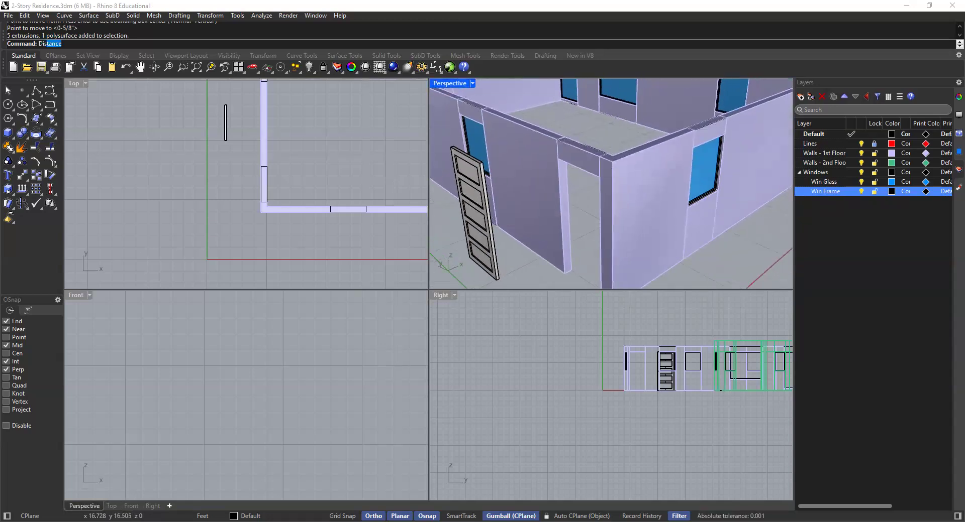
{"action": "key", "text": "Return"}
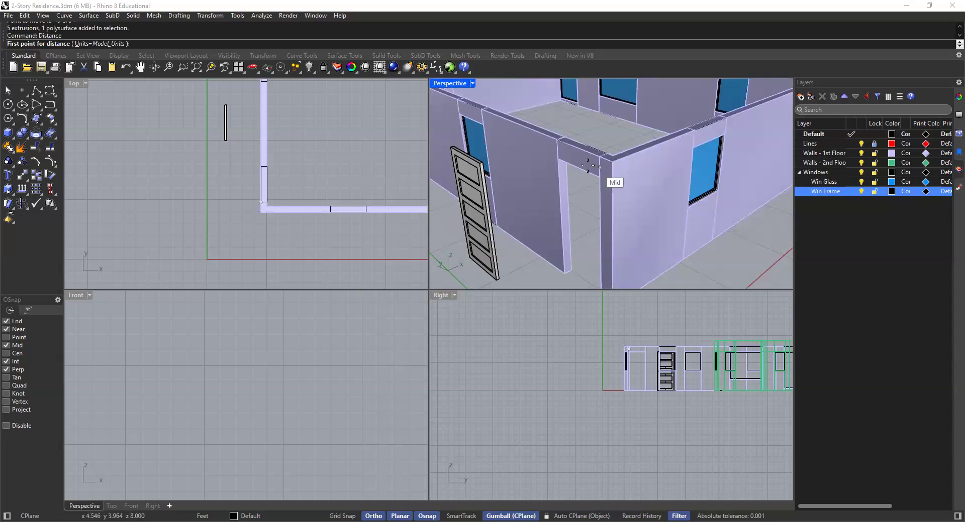
{"action": "left_click", "coordinate": [557, 159]}
{"action": "left_click", "coordinate": [565, 273]}
{"action": "key", "text": "Return"}
{"action": "left_click", "coordinate": [556, 159]}
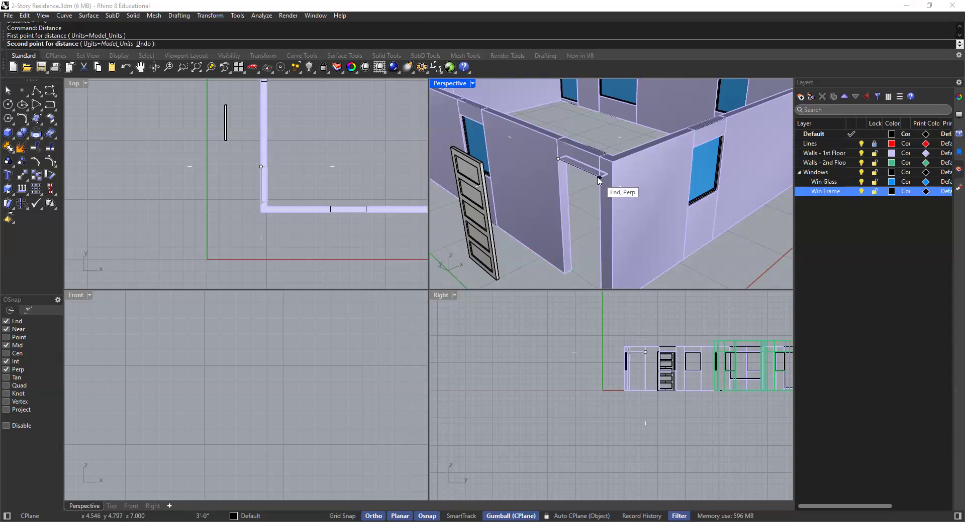
{"action": "left_click", "coordinate": [598, 173]}
Draw a 7' by 3' rectangle in the Top view on open ground outside the doorway wall
{"action": "left_click", "coordinate": [214, 190]}
{"action": "right_click_drag", "start_coordinate": [213, 209], "coordinate": [281, 217]}
{"action": "scroll", "coordinate": [232, 205], "scroll_direction": "up", "scroll_amount": 1}
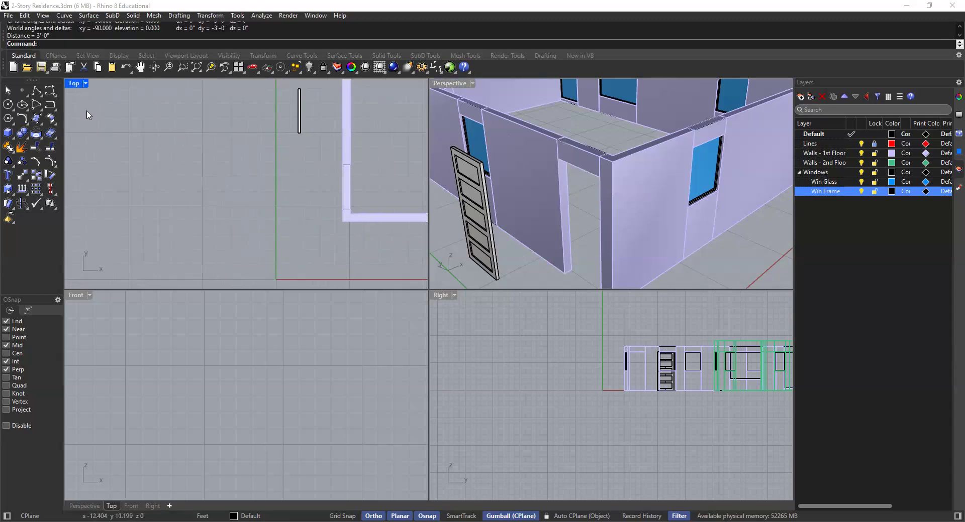
{"action": "left_click", "coordinate": [51, 105]}
{"action": "scroll", "coordinate": [215, 194], "scroll_direction": "down", "scroll_amount": 4}
{"action": "right_click_drag", "start_coordinate": [214, 194], "coordinate": [237, 201], "text": "shift"}
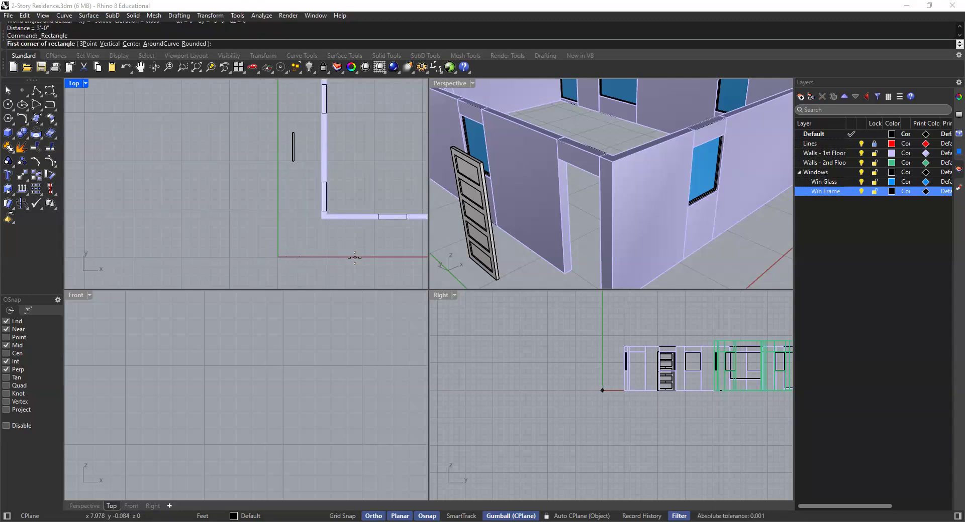
{"action": "left_click", "coordinate": [201, 209]}
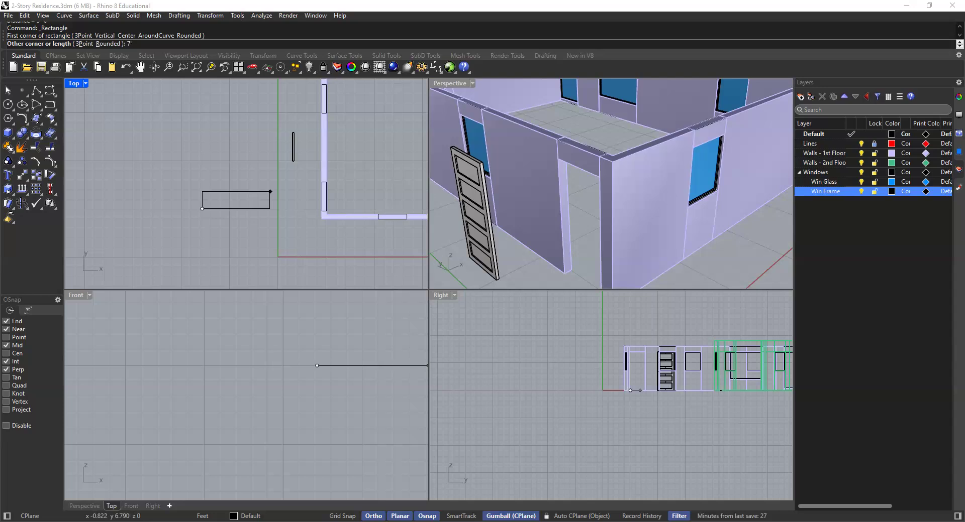
{"action": "key", "text": "Return"}
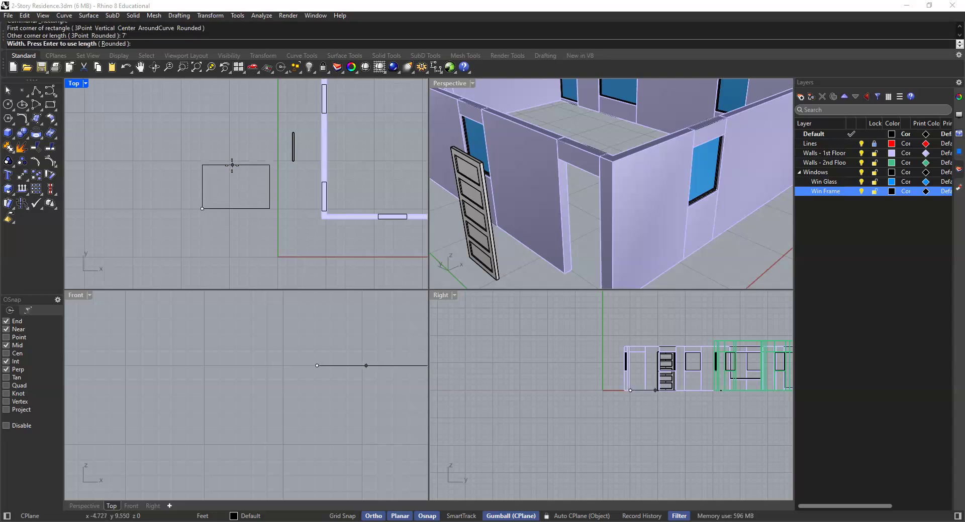
{"action": "type", "text": "3"}
{"action": "key", "text": "Return"}
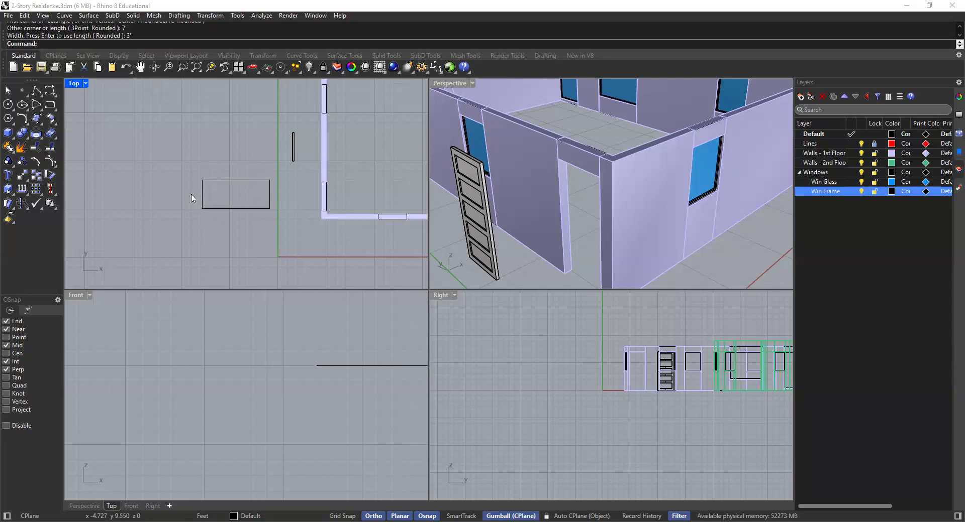
Extrude the door rectangle 2" into a solid slab
{"action": "scroll", "coordinate": [206, 198], "scroll_direction": "up", "scroll_amount": 2}
{"action": "scroll", "coordinate": [214, 184], "scroll_direction": "up", "scroll_amount": 2}
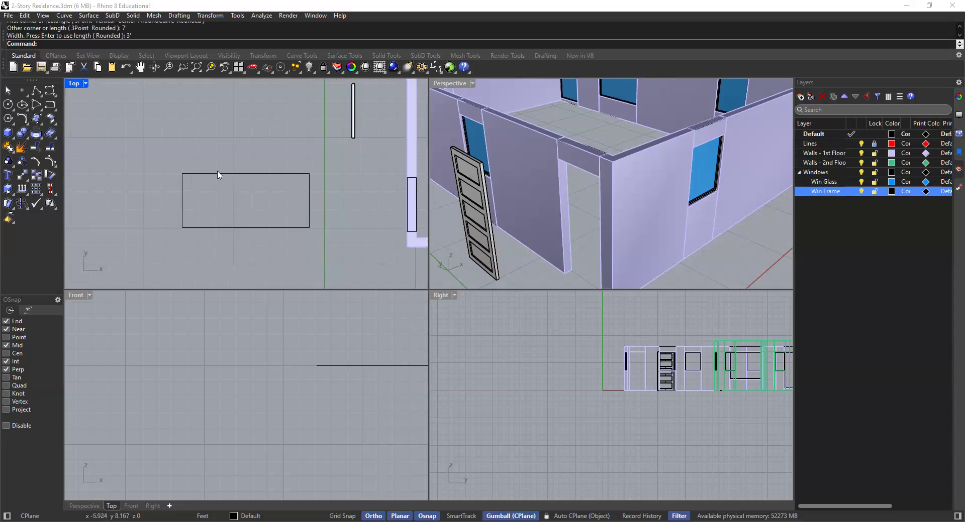
{"action": "left_click", "coordinate": [218, 174]}
{"action": "scroll", "coordinate": [495, 171], "scroll_direction": "down", "scroll_amount": 6}
{"action": "right_click_drag", "start_coordinate": [506, 172], "coordinate": [558, 133], "text": "shift"}
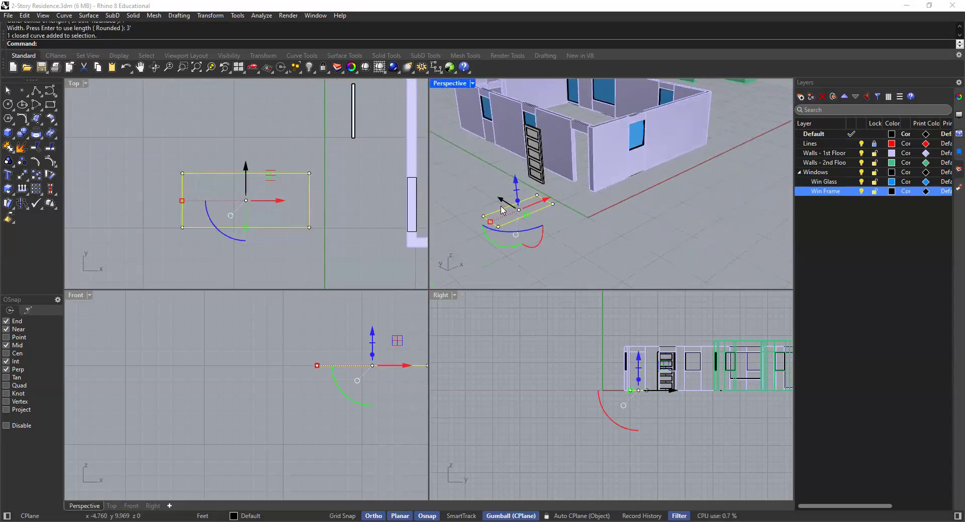
{"action": "scroll", "coordinate": [505, 207], "scroll_direction": "up", "scroll_amount": 3}
{"action": "right_click_drag", "start_coordinate": [505, 206], "coordinate": [508, 204], "text": "shift"}
{"action": "type", "text": "Ex"}
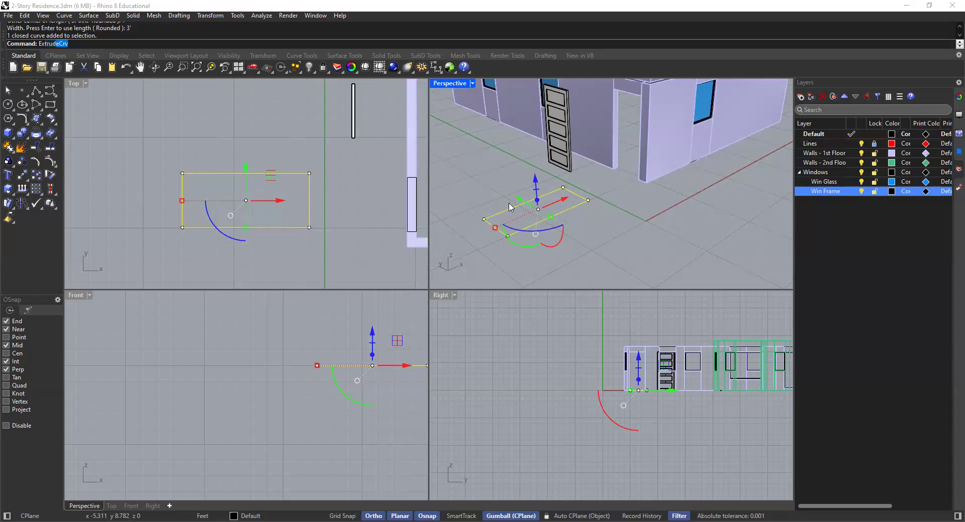
{"action": "type", "text": "trud"}
{"action": "key", "text": "Return"}
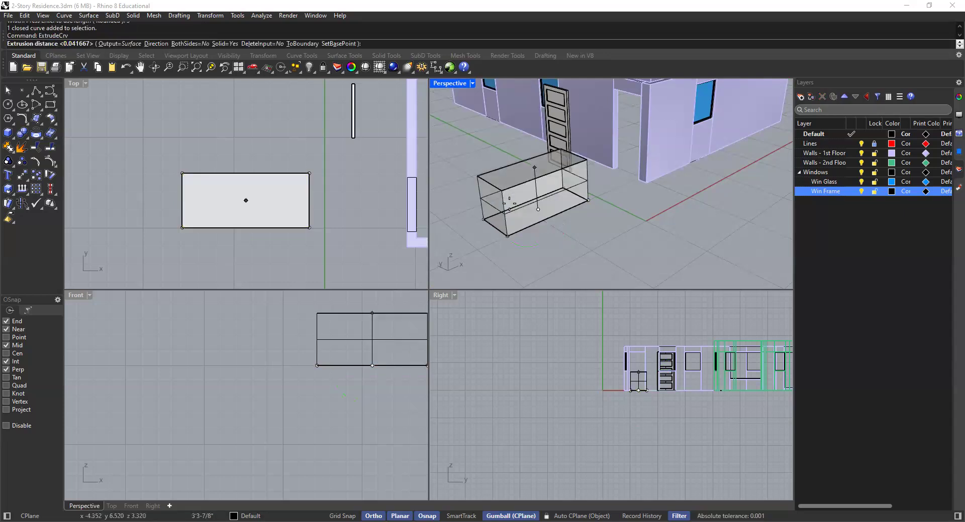
{"action": "type", "text": "2\""}
{"action": "key", "text": "Return"}
{"action": "key", "text": "Escape"}
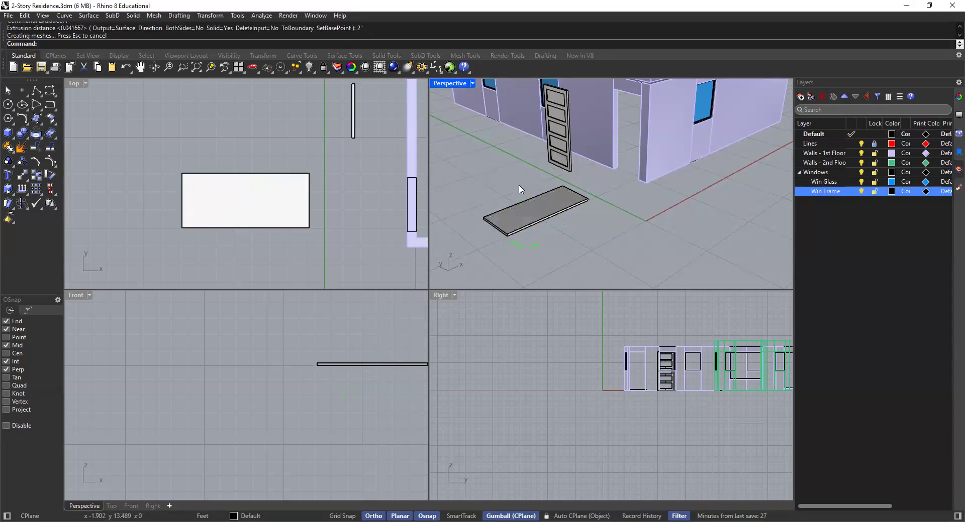
{"action": "scroll", "coordinate": [518, 216], "scroll_direction": "up", "scroll_amount": 5}
{"action": "scroll", "coordinate": [515, 215], "scroll_direction": "down", "scroll_amount": 4}
{"action": "left_click", "coordinate": [525, 213]}
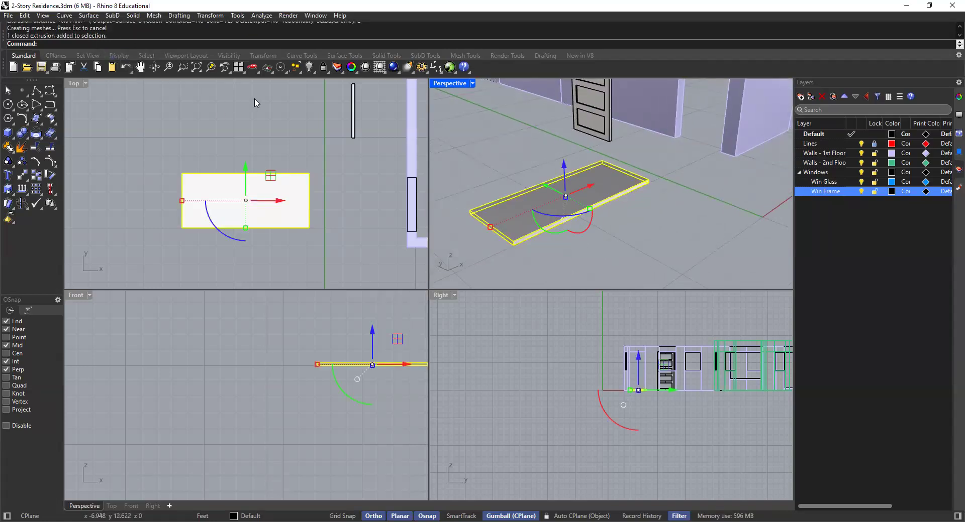
{"action": "left_click", "coordinate": [494, 180]}
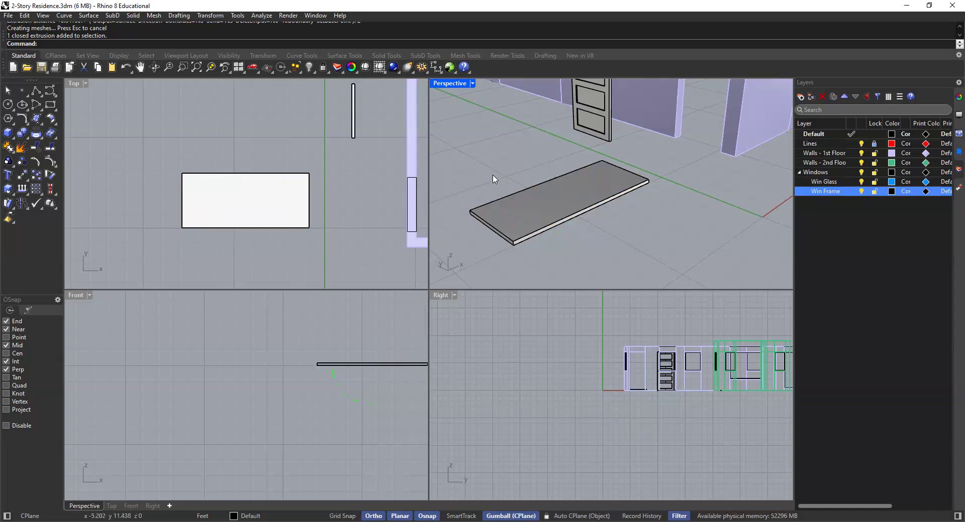
{"action": "left_click", "coordinate": [531, 210]}
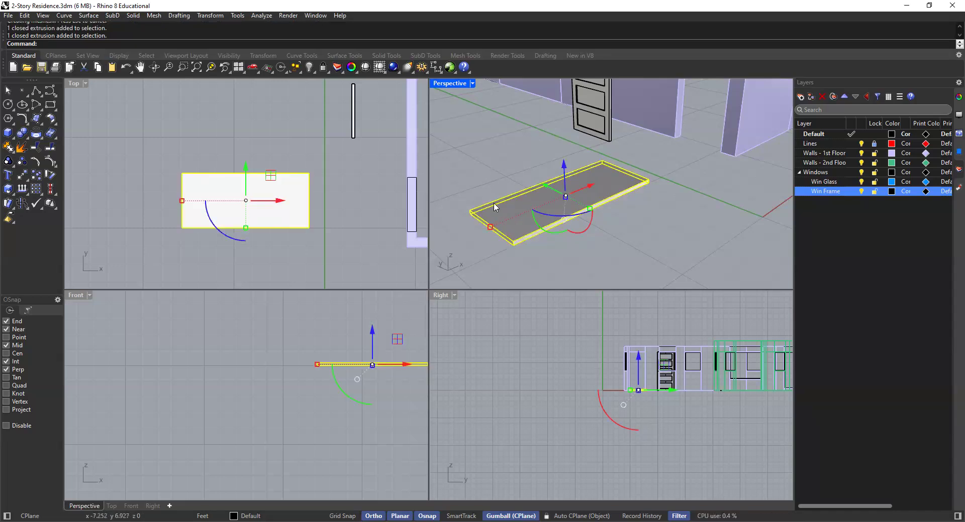
{"action": "left_click", "coordinate": [482, 183]}
{"action": "left_click", "coordinate": [226, 160]}
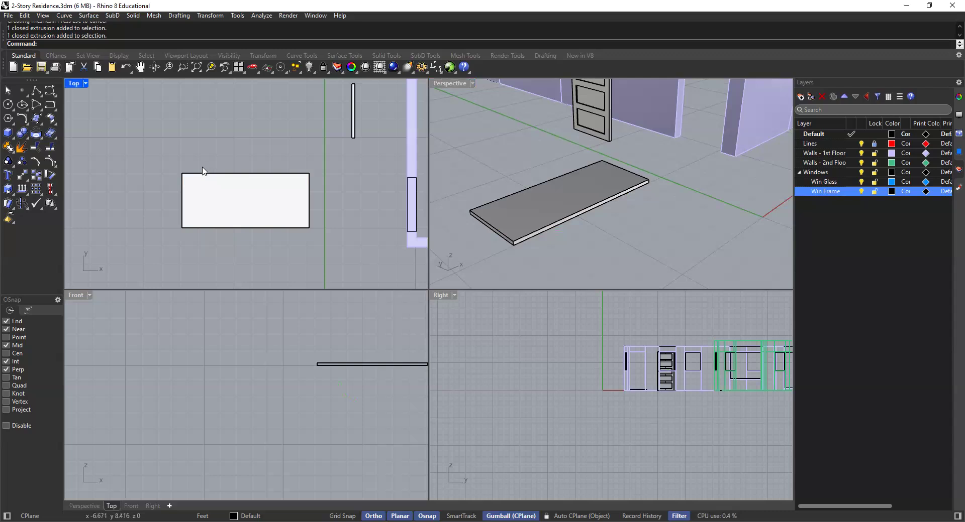
Draw a rectangle on the door slab's upper face from one corner to the diagonally opposite corner
{"action": "scroll", "coordinate": [206, 166], "scroll_direction": "up", "scroll_amount": 2}
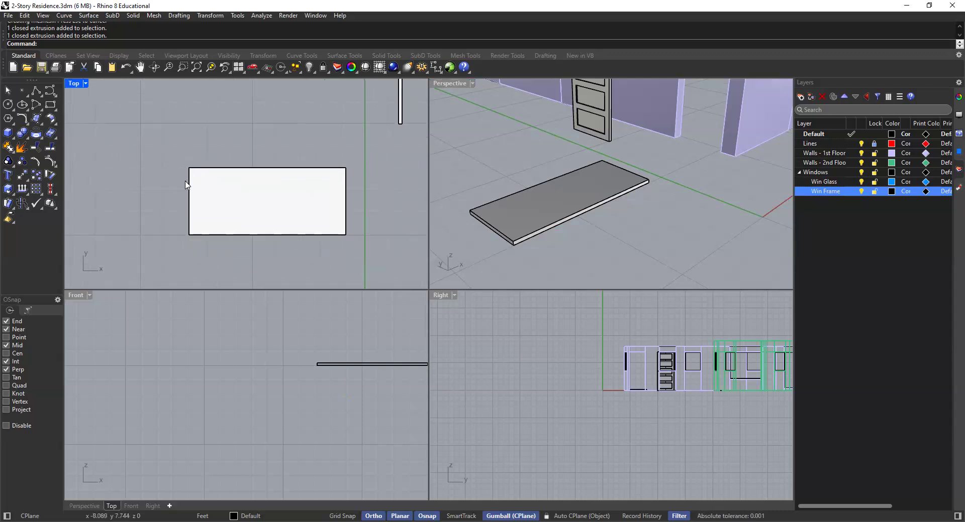
{"action": "scroll", "coordinate": [603, 141], "scroll_direction": "up", "scroll_amount": 3}
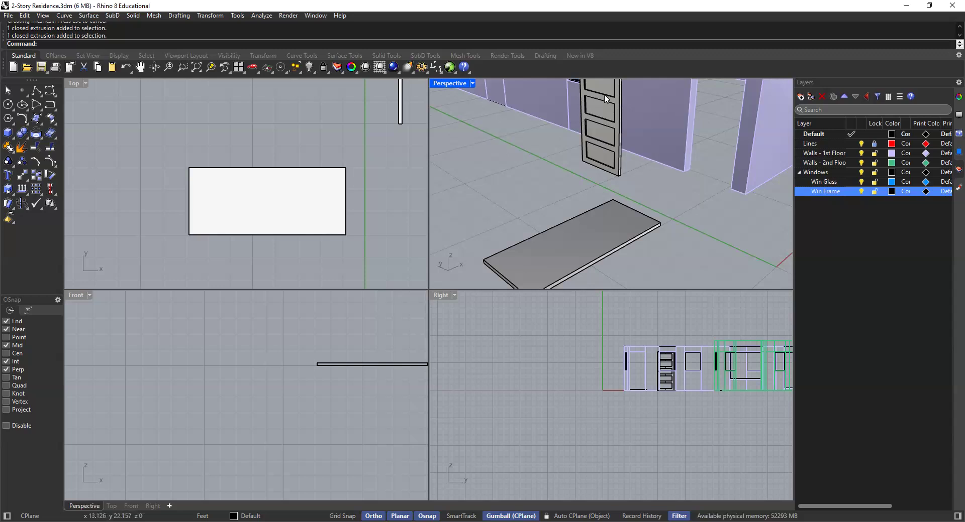
{"action": "left_click", "coordinate": [207, 140]}
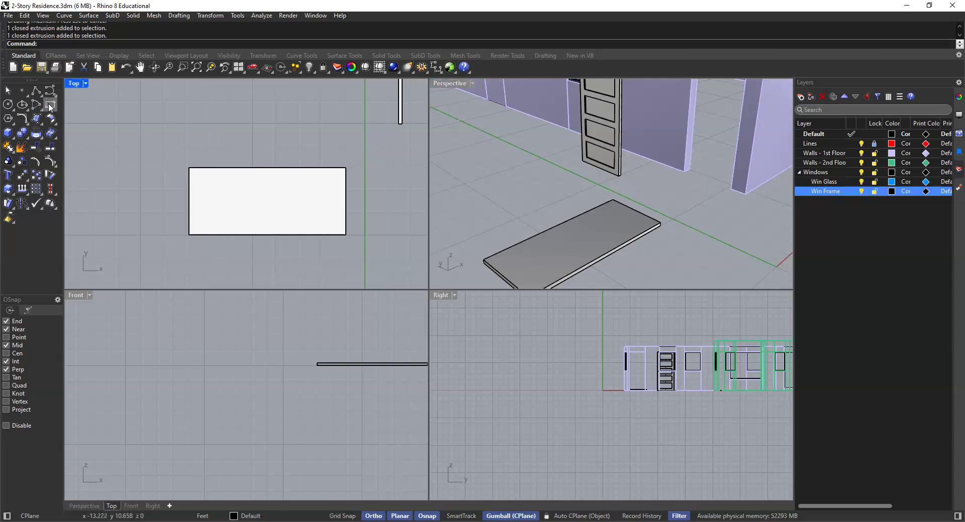
{"action": "left_click", "coordinate": [49, 106]}
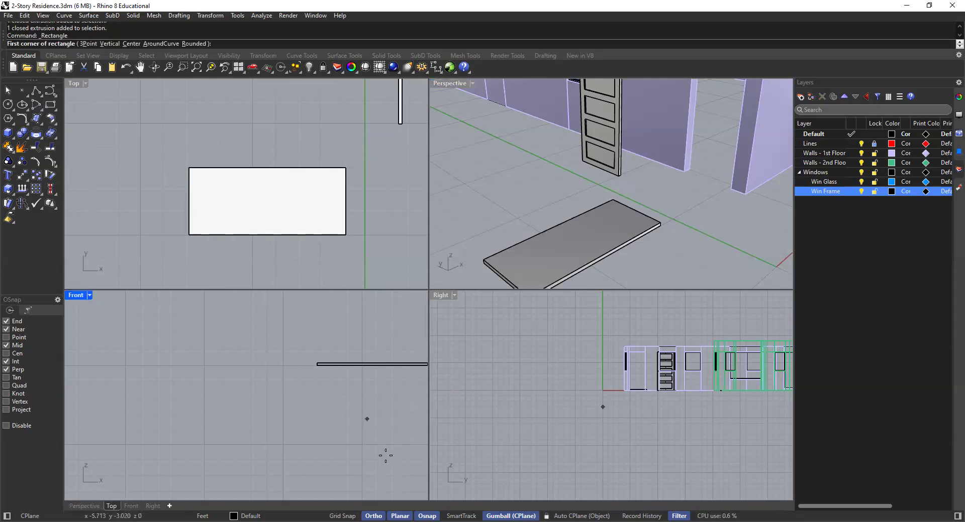
{"action": "right_click_drag", "start_coordinate": [498, 265], "coordinate": [493, 179]}
{"action": "scroll", "coordinate": [481, 156], "scroll_direction": "up", "scroll_amount": 3}
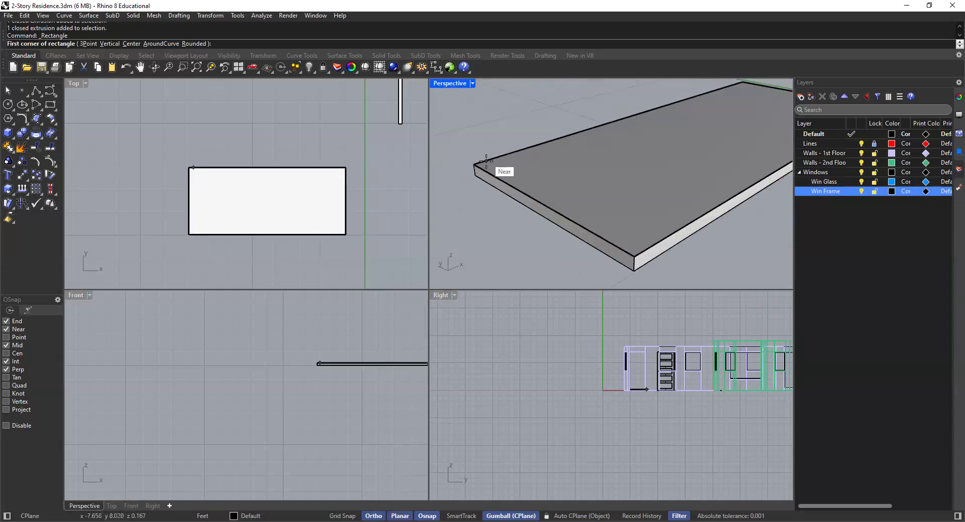
{"action": "left_click", "coordinate": [474, 164]}
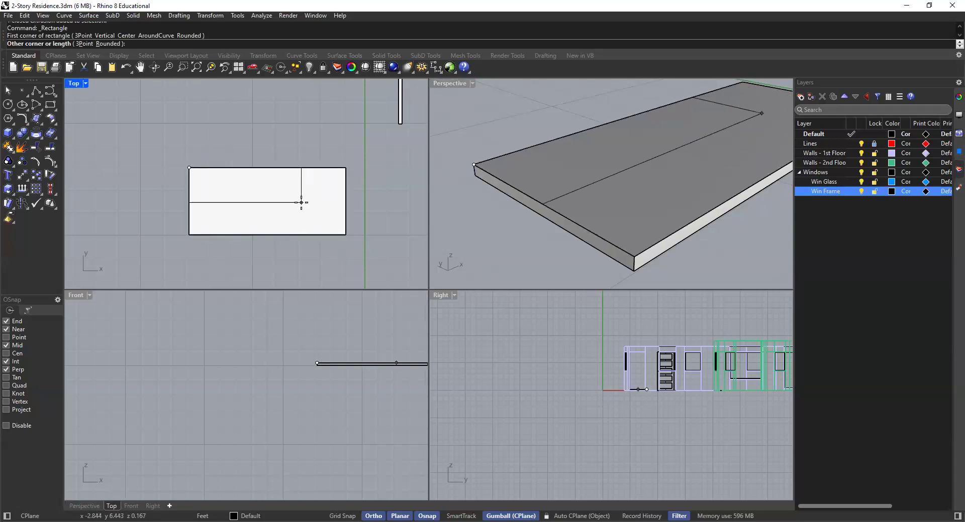
{"action": "left_click", "coordinate": [346, 236]}
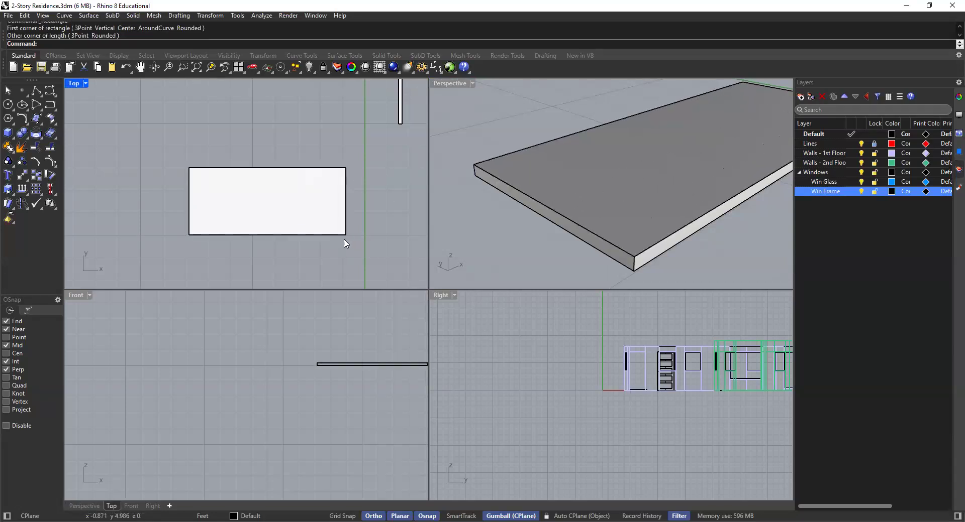
Offset the slab's outline rectangle 4" inward
{"action": "left_click", "coordinate": [346, 204]}
{"action": "scroll", "coordinate": [370, 202], "scroll_direction": "down", "scroll_amount": 2}
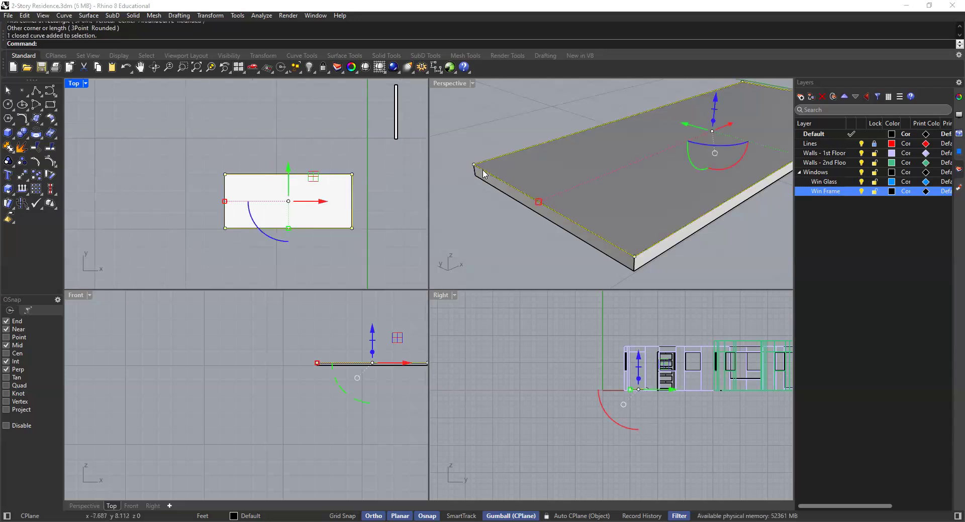
{"action": "scroll", "coordinate": [274, 179], "scroll_direction": "up", "scroll_amount": 2}
{"action": "type", "text": "Offset"}
{"action": "key", "text": "Return"}
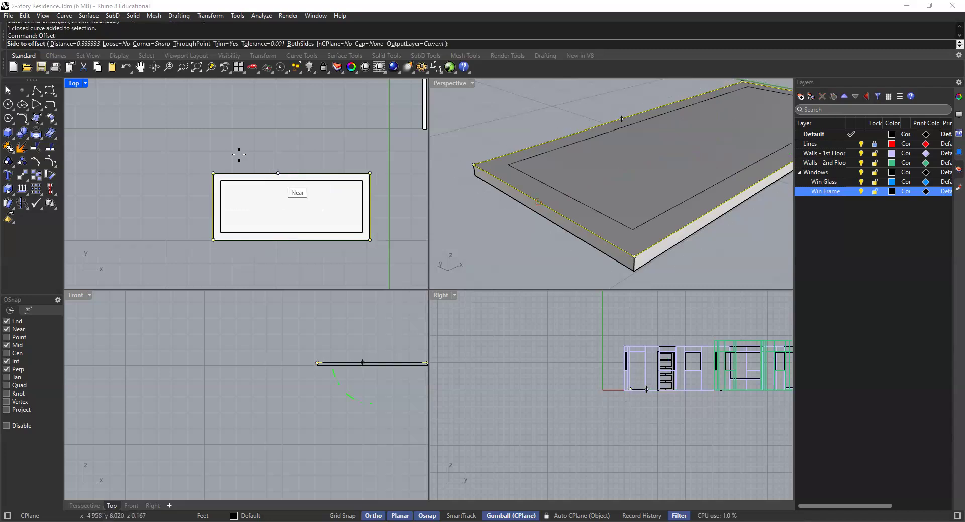
{"action": "left_click", "coordinate": [64, 44]}
{"action": "type", "text": "4"}
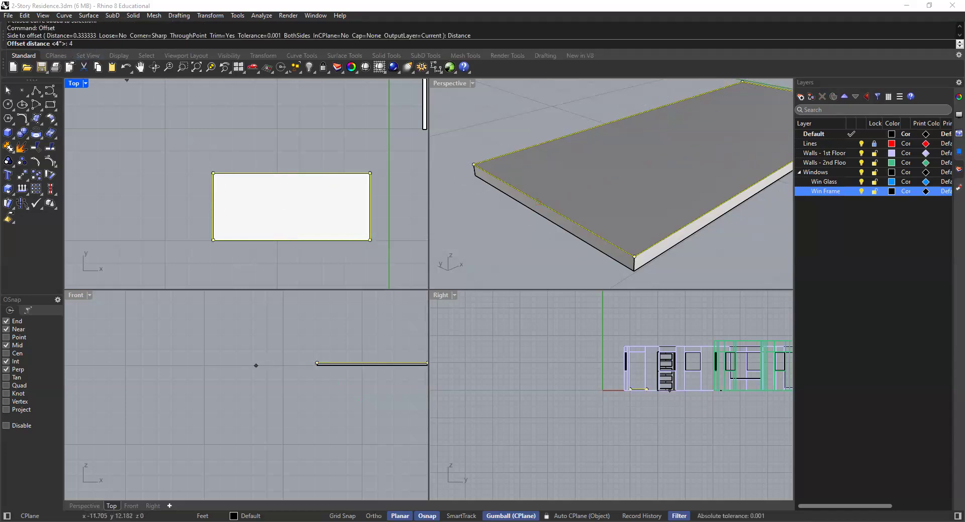
{"action": "key", "text": "Return"}
{"action": "left_click", "coordinate": [280, 194]}
{"action": "scroll", "coordinate": [281, 195], "scroll_direction": "up", "scroll_amount": 1}
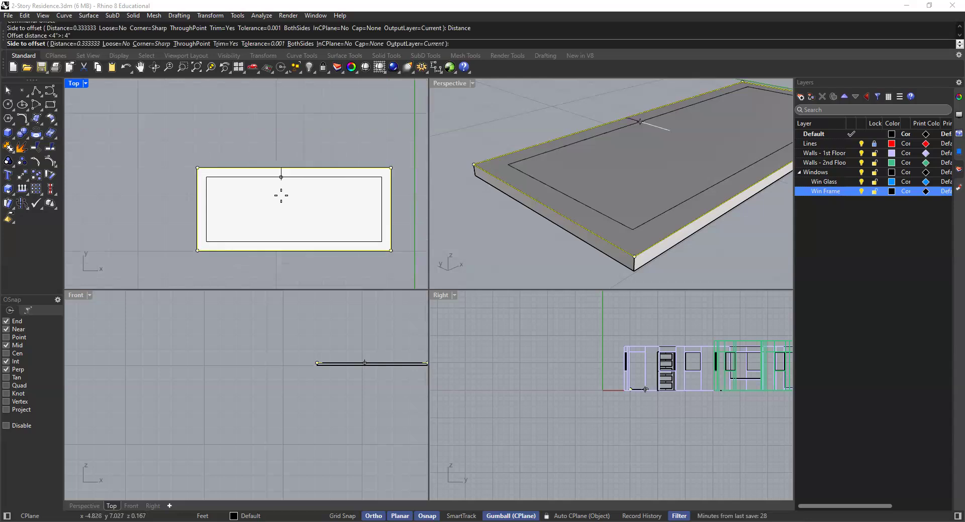
{"action": "left_click", "coordinate": [305, 142]}
Draw a 12" long panel rectangle at one end of the offset outline, spanning its full width
{"action": "mouse_move", "coordinate": [310, 144]}
{"action": "right_mouse_down"}
{"action": "mouse_move", "coordinate": [290, 147]}
{"action": "mouse_move", "coordinate": [326, 135]}
{"action": "right_mouse_up"}
{"action": "right_click_drag", "start_coordinate": [167, 209], "coordinate": [173, 202]}
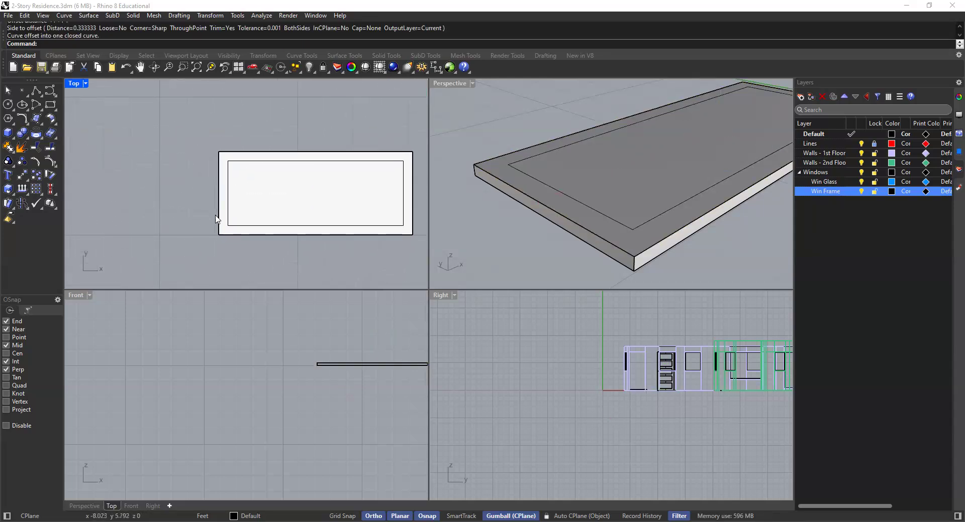
{"action": "left_click", "coordinate": [49, 109]}
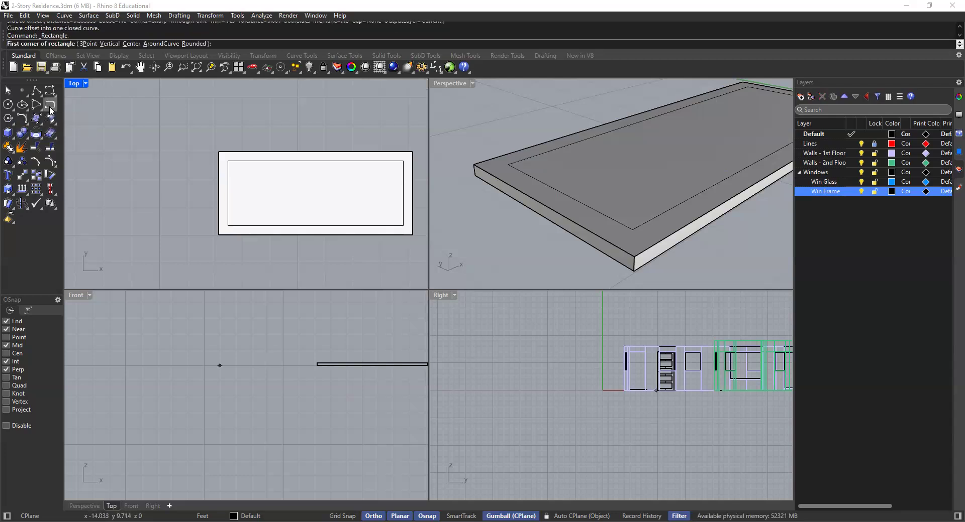
{"action": "left_click", "coordinate": [229, 225]}
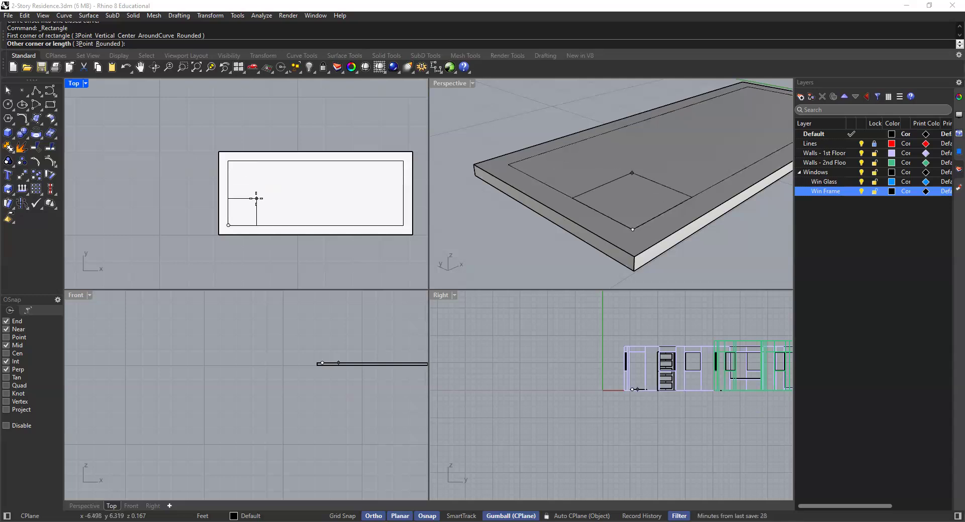
{"action": "type", "text": "12\""}
{"action": "key", "text": "Return"}
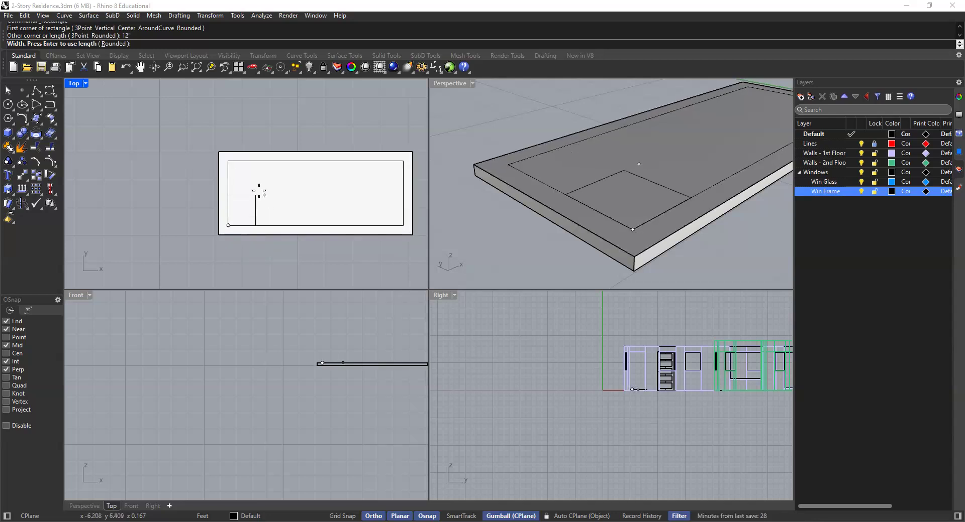
{"action": "left_click", "coordinate": [267, 161]}
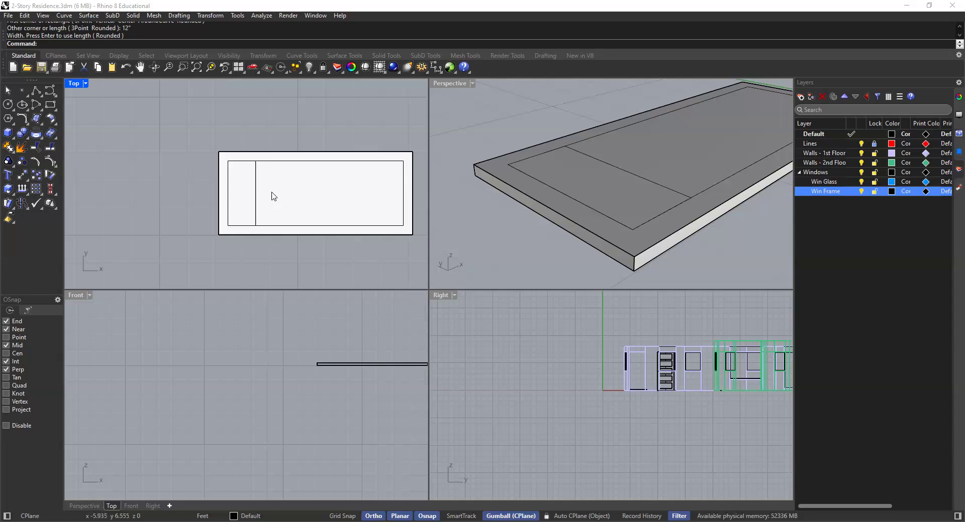
Copy the 12" panel rectangle to the opposite end of the offset outline, aligning their corners
{"action": "right_click_drag", "start_coordinate": [272, 195], "coordinate": [250, 202]}
{"action": "left_click", "coordinate": [234, 197]}
{"action": "left_click", "coordinate": [269, 222]}
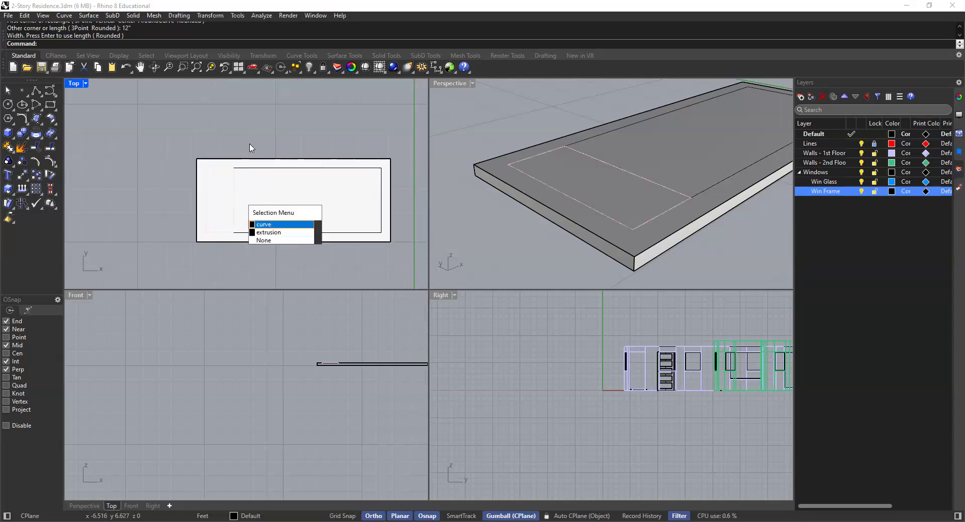
{"action": "key", "text": "Return"}
{"action": "type", "text": "copy"}
{"action": "key", "text": "Return"}
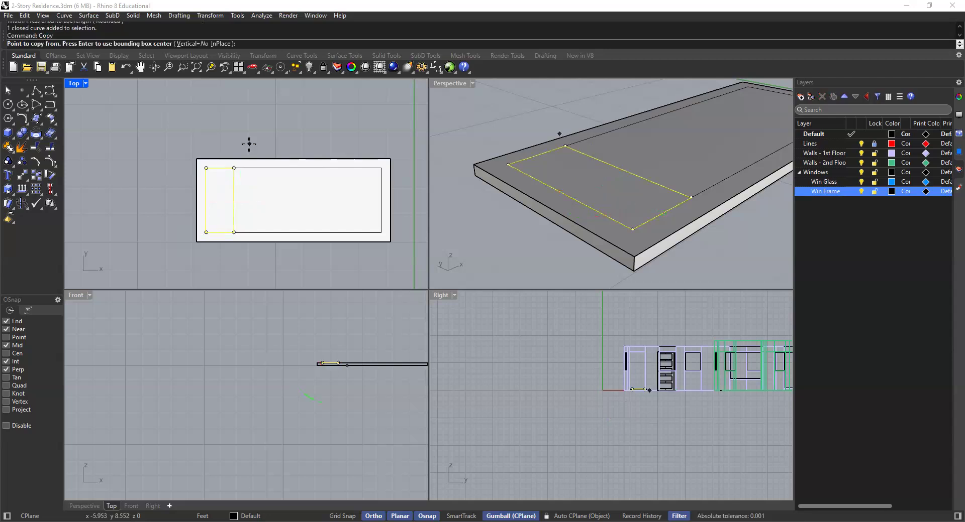
{"action": "left_click", "coordinate": [234, 167]}
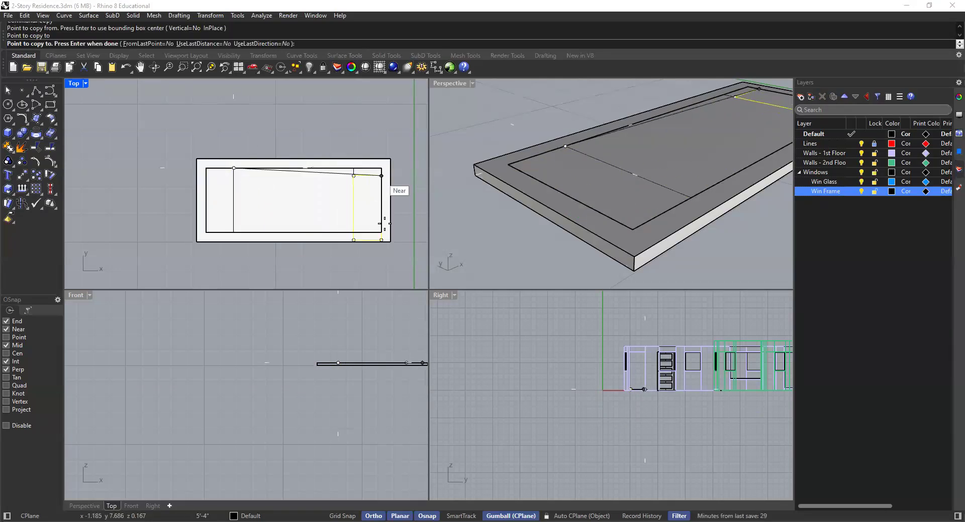
{"action": "key", "text": "Return"}
{"action": "left_click", "coordinate": [322, 111]}
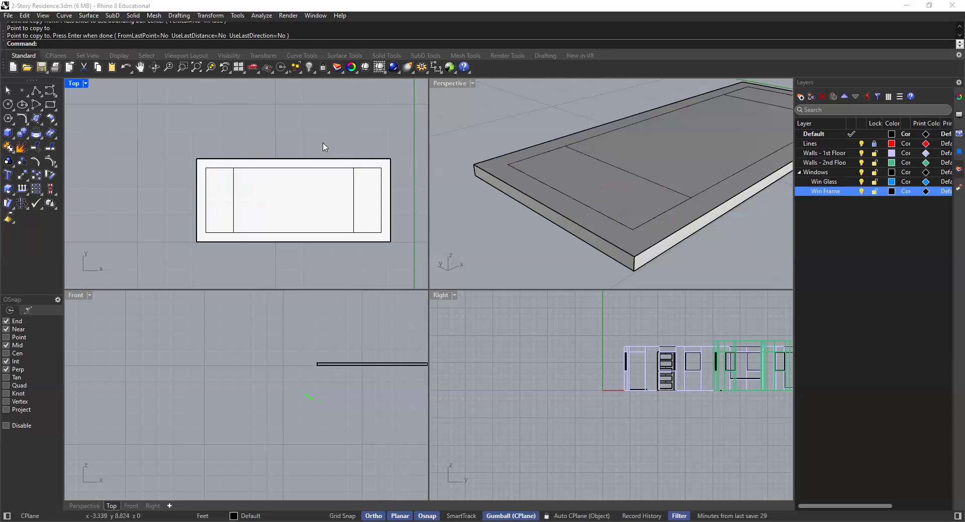
Delete the large offset outline, keeping the slab and the two end panel rectangles
{"action": "scroll", "coordinate": [328, 172], "scroll_direction": "up", "scroll_amount": 2}
{"action": "left_click", "coordinate": [374, 181]}
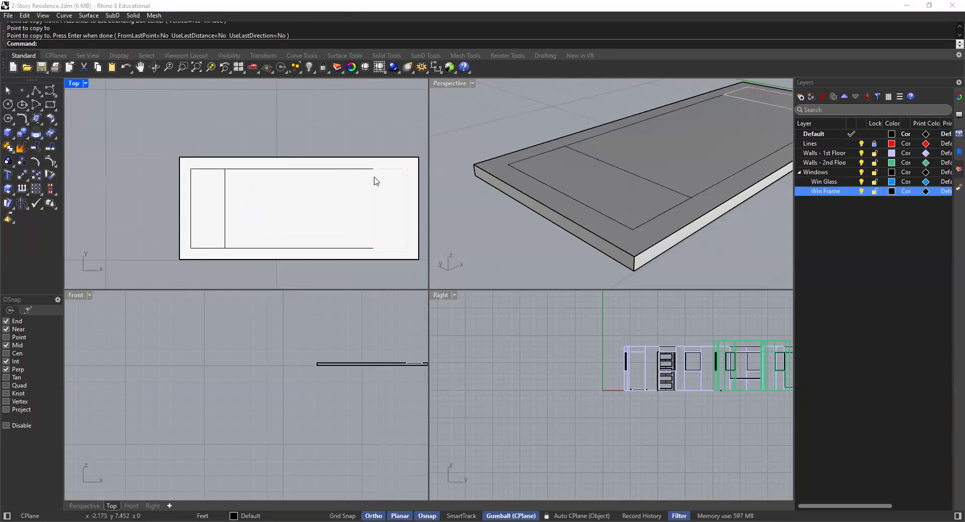
{"action": "left_click", "coordinate": [297, 138]}
{"action": "left_click", "coordinate": [334, 175]}
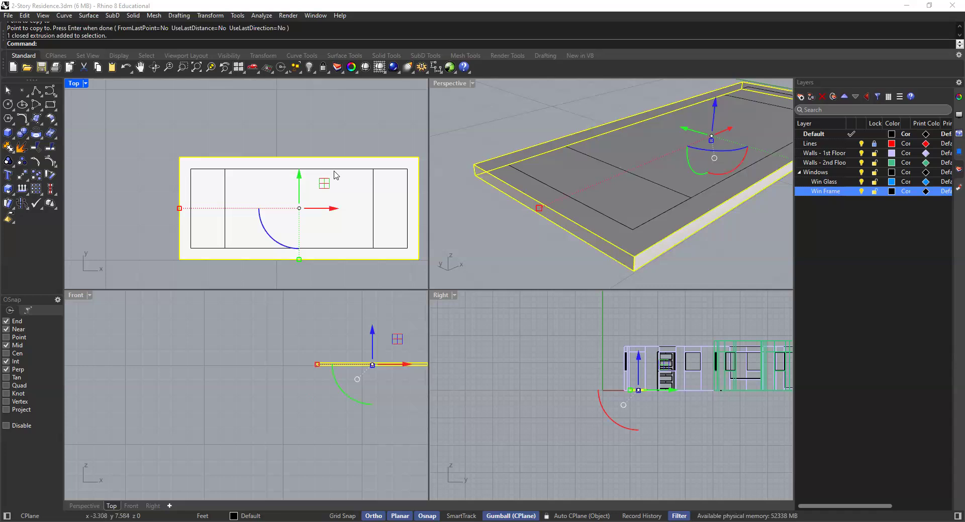
{"action": "left_click", "coordinate": [381, 199]}
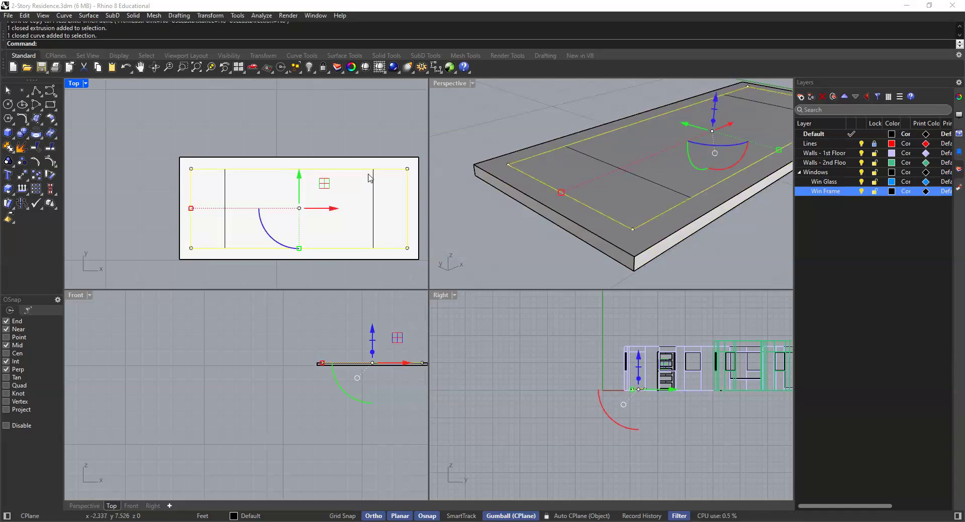
{"action": "key", "text": "Delete"}
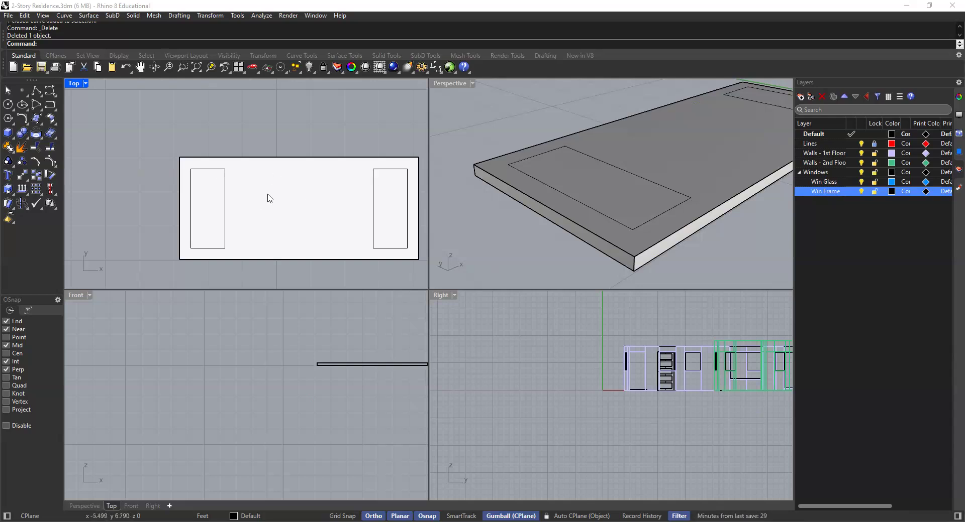
Draw a line connecting the short-edge midpoints of the two end panels along the same side of the door
{"action": "left_click", "coordinate": [37, 91]}
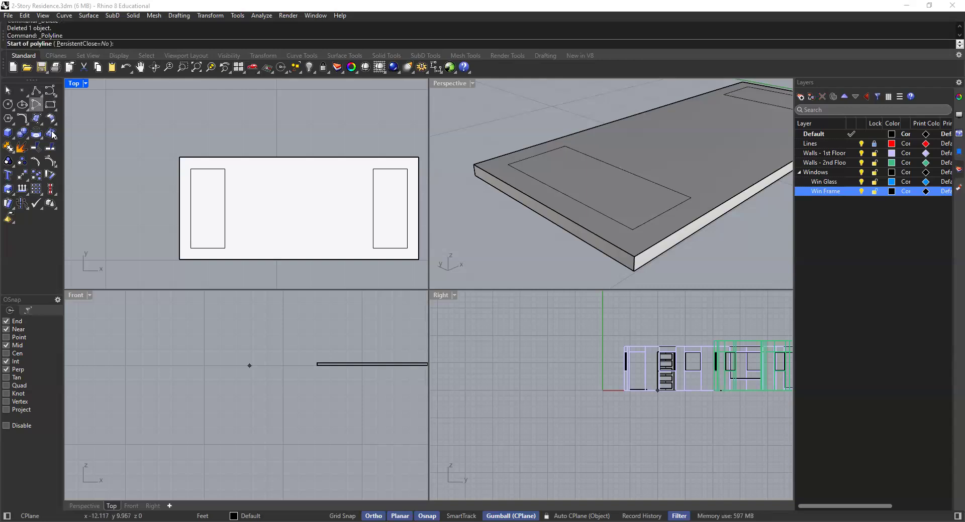
{"action": "left_click", "coordinate": [208, 169]}
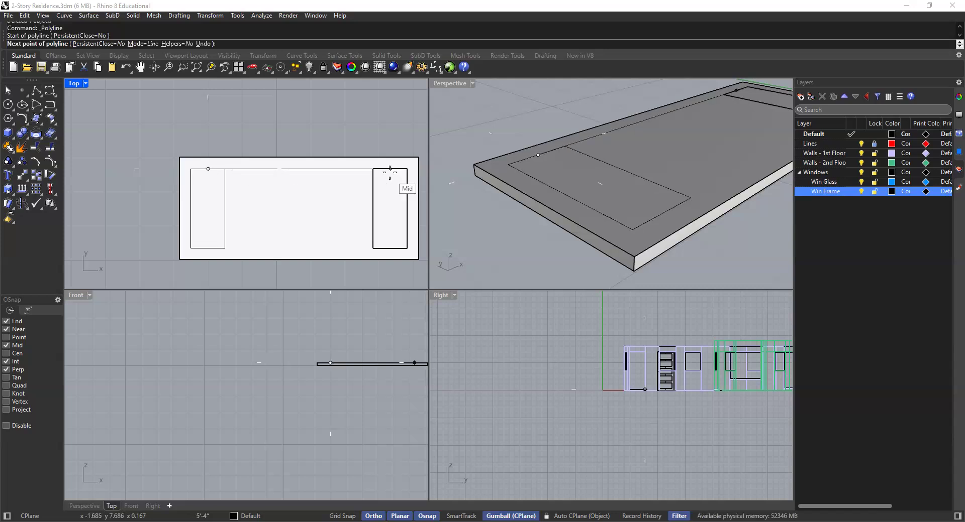
{"action": "left_click", "coordinate": [390, 174]}
{"action": "key", "text": "Escape"}
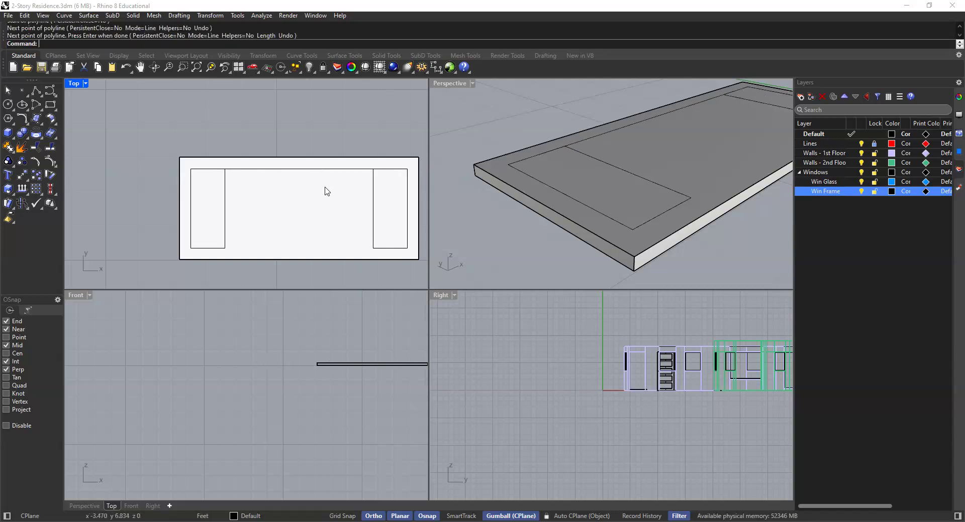
Divide the connecting line between the two end panels into 4 segments with points
{"action": "left_click", "coordinate": [346, 200]}
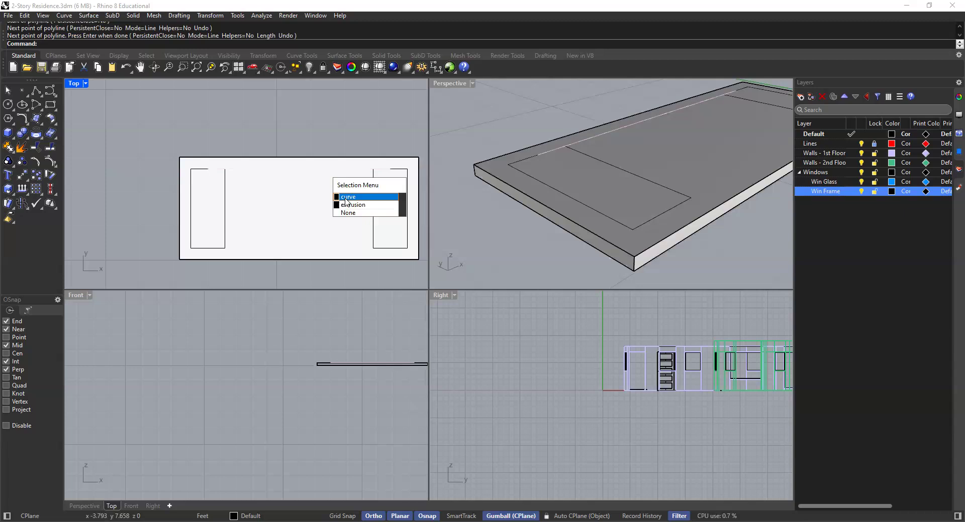
{"action": "key", "text": "Return"}
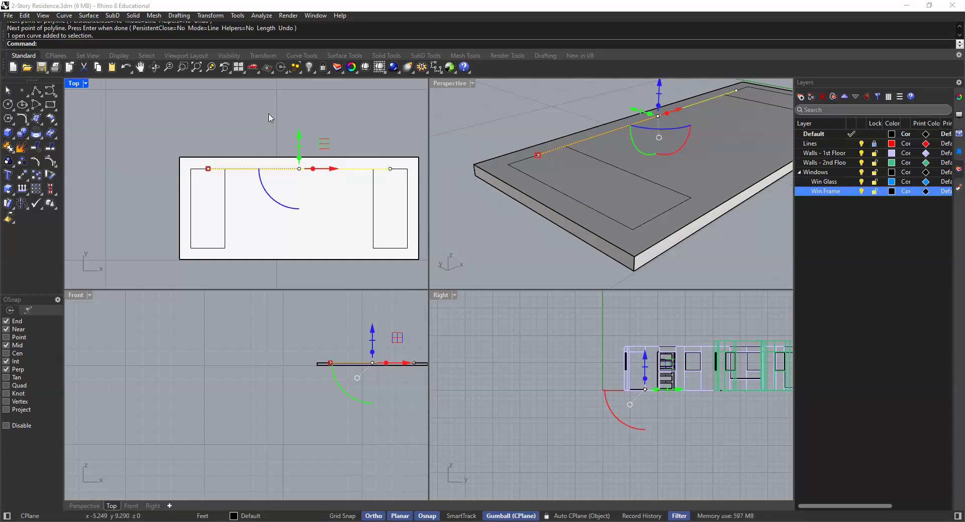
{"action": "type", "text": "Divide"}
{"action": "key", "text": "Return"}
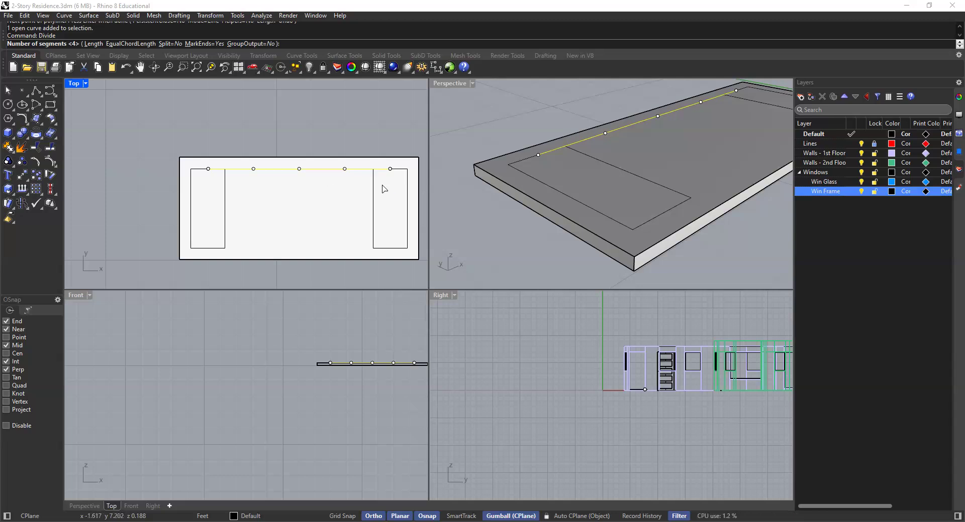
{"action": "key", "text": "Return"}
{"action": "key", "text": "Escape"}
Copy the end panel rectangle from its edge midpoint to the three intermediate division points, with Point snapping enabled
{"action": "left_click", "coordinate": [226, 204]}
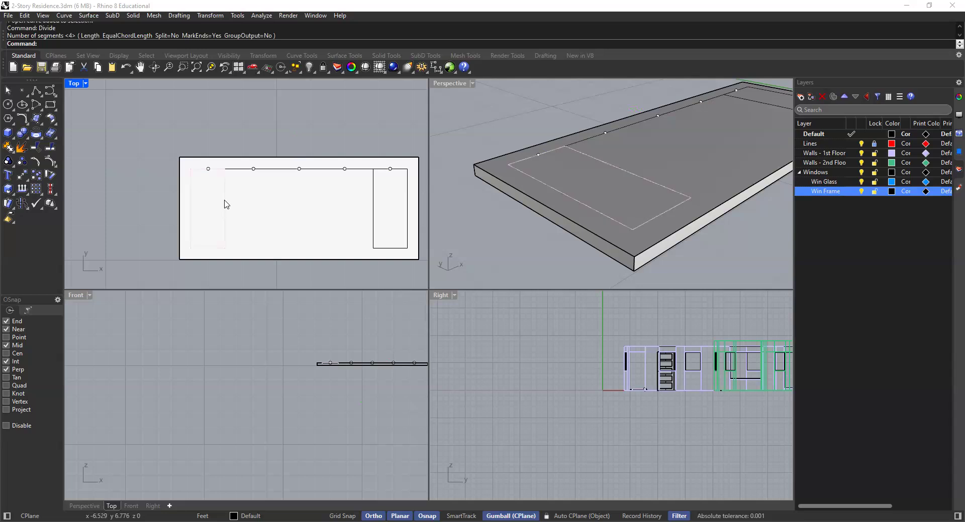
{"action": "left_click", "coordinate": [218, 126]}
{"action": "type", "text": "copy"}
{"action": "key", "text": "Return"}
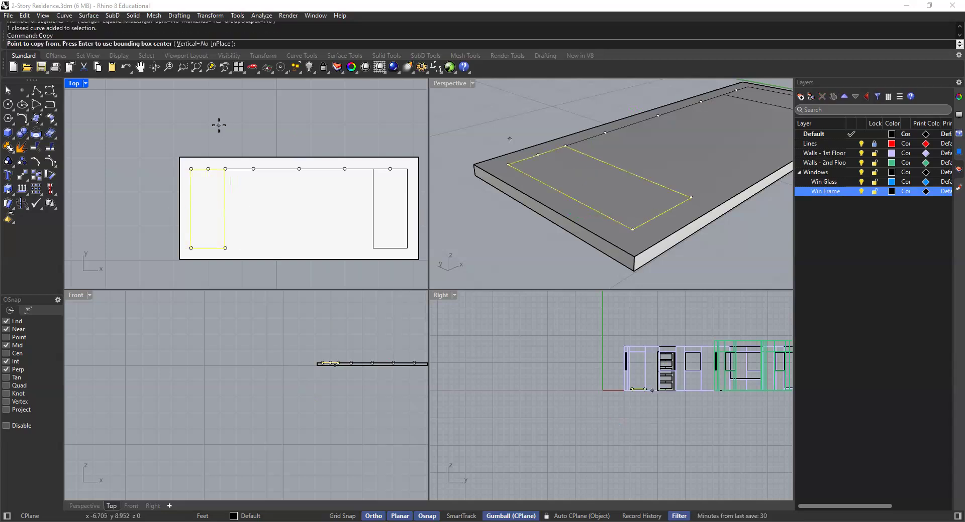
{"action": "left_click", "coordinate": [207, 169]}
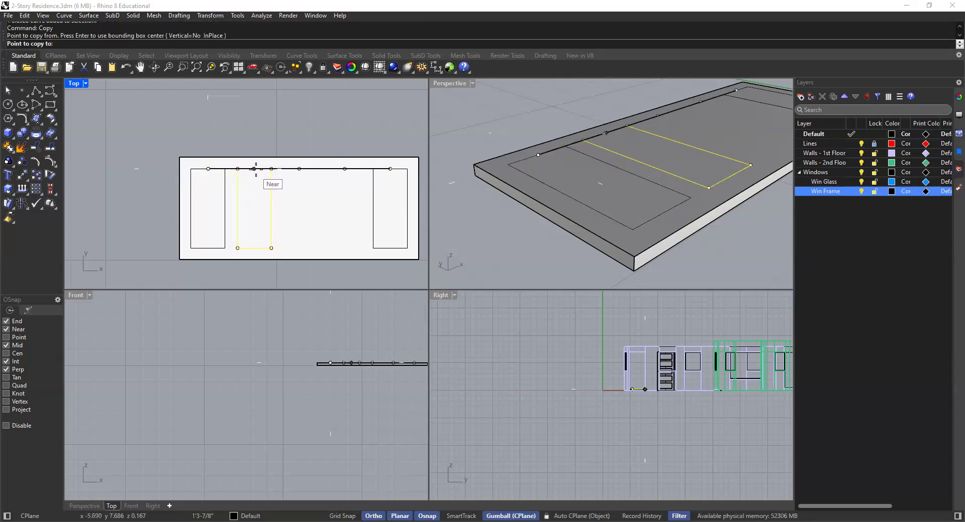
{"action": "left_click", "coordinate": [6, 338]}
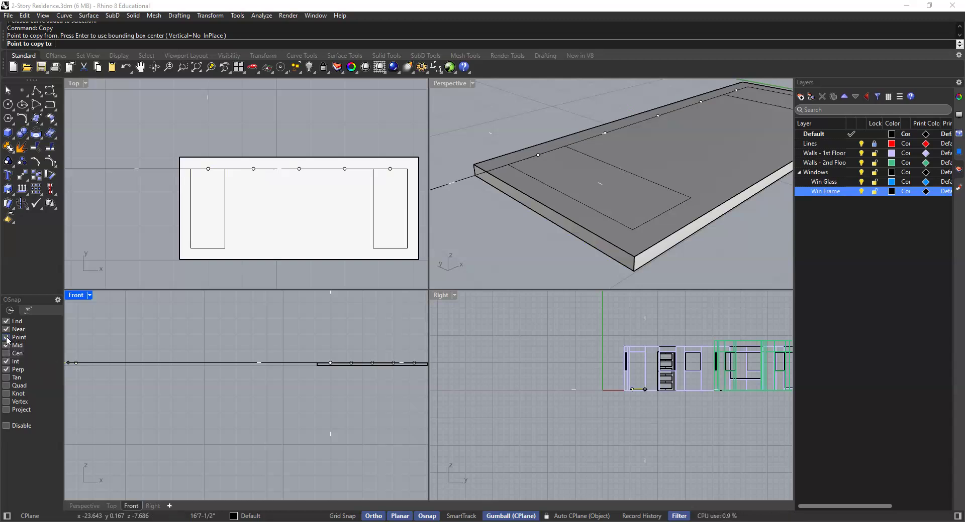
{"action": "left_click", "coordinate": [254, 169]}
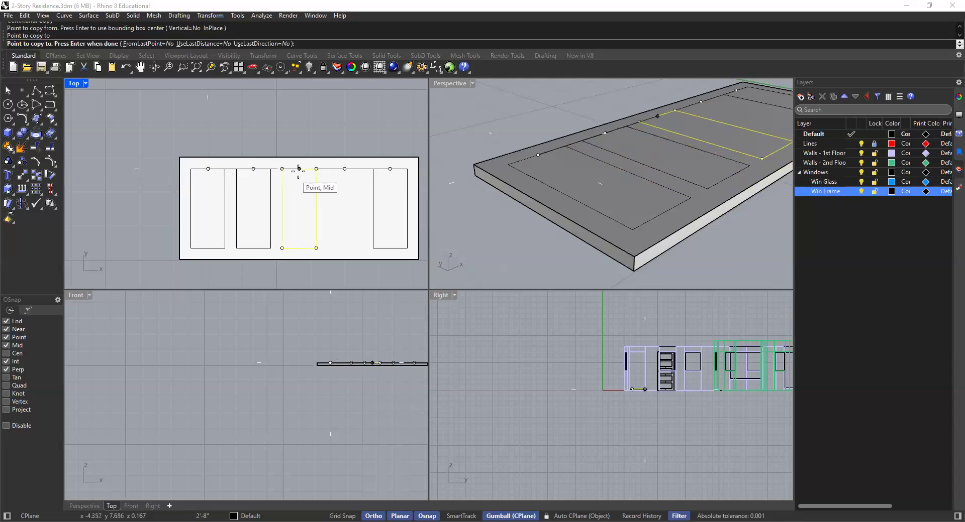
{"action": "left_click", "coordinate": [299, 169]}
{"action": "left_click", "coordinate": [344, 169]}
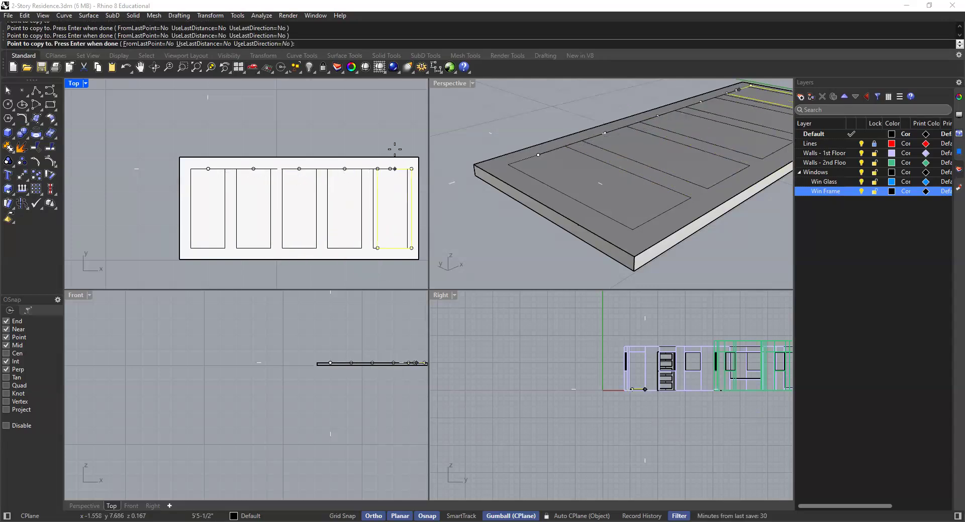
{"action": "key", "text": "Return"}
{"action": "key", "text": "Escape"}
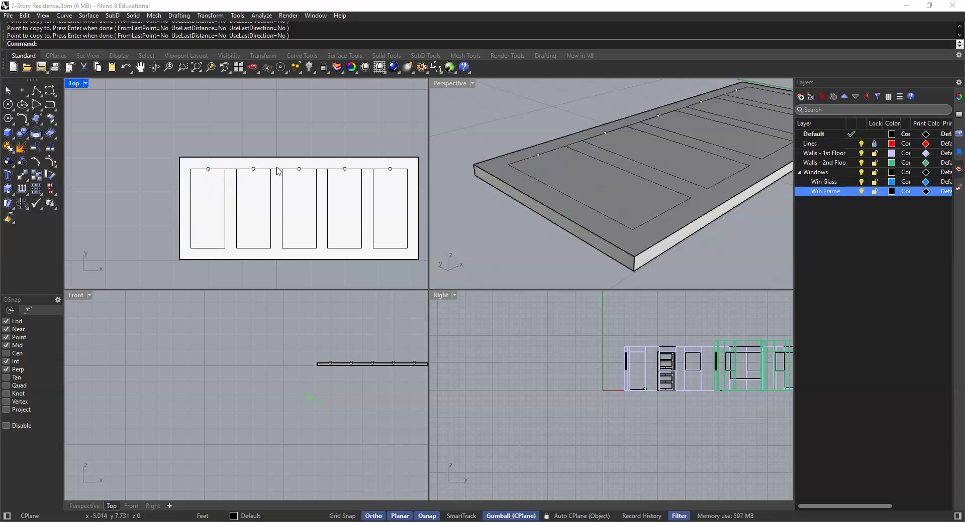
Delete the connecting line and its five division points, keeping the five panel rectangles and the slab
{"action": "scroll", "coordinate": [280, 173], "scroll_direction": "up", "scroll_amount": 1}
{"action": "left_click", "coordinate": [279, 173]}
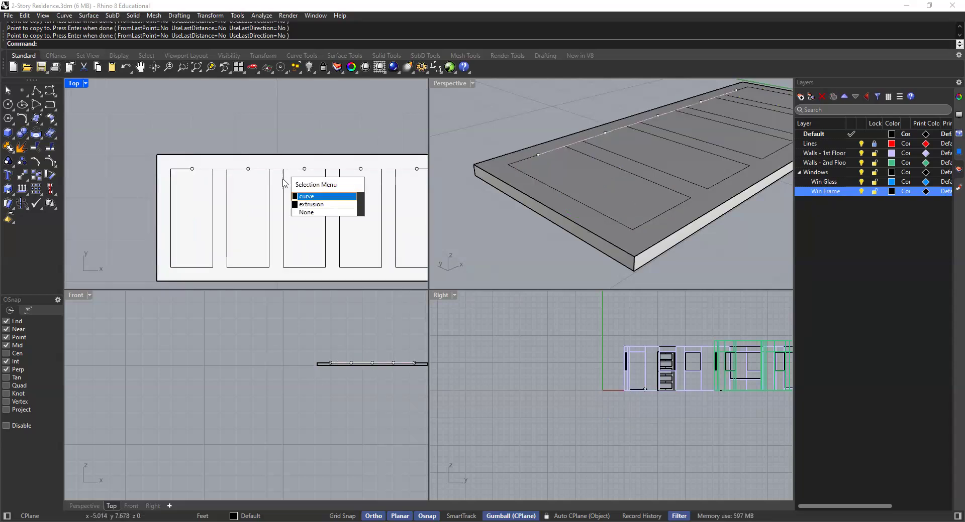
{"action": "key", "text": "Return"}
{"action": "key", "text": "Delete"}
{"action": "scroll", "coordinate": [145, 171], "scroll_direction": "down", "scroll_amount": 2}
{"action": "left_click_drag", "start_coordinate": [143, 181], "coordinate": [359, 172]}
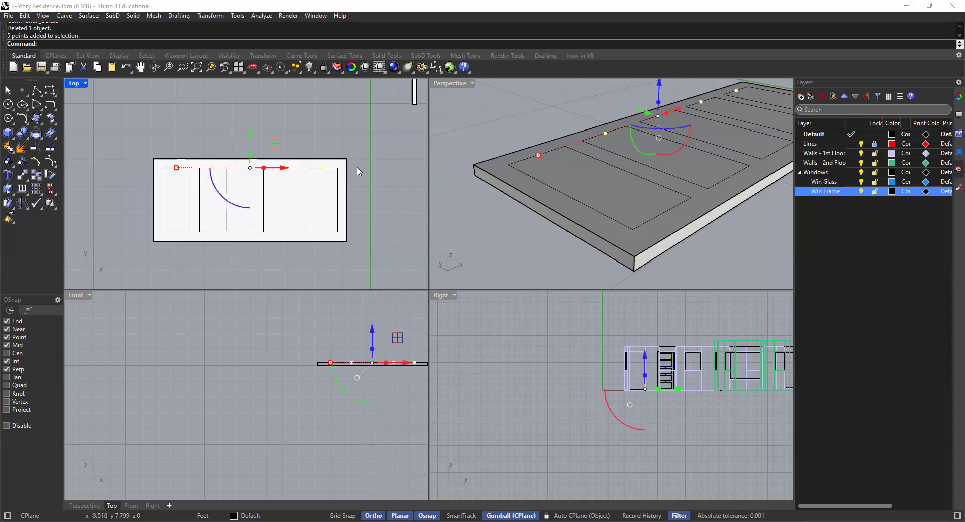
{"action": "key", "text": "Delete"}
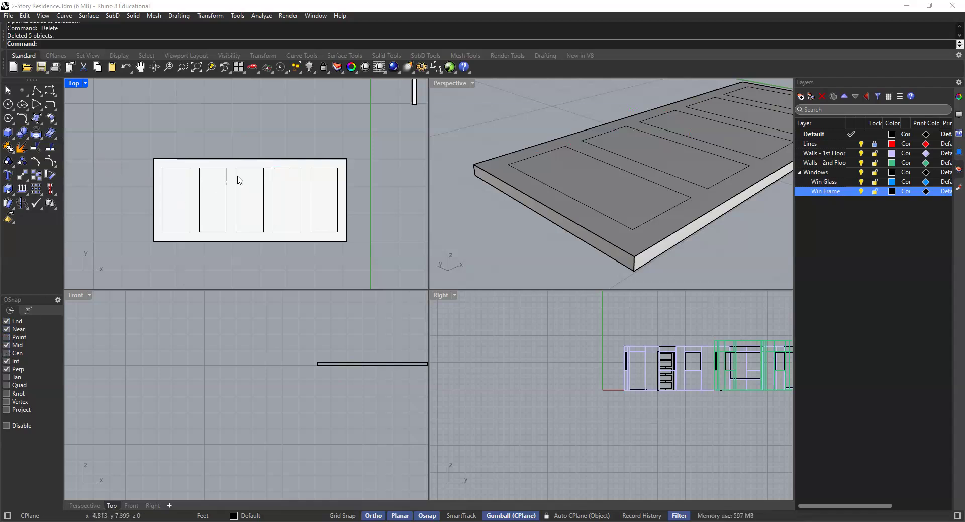
{"action": "scroll", "coordinate": [542, 180], "scroll_direction": "down", "scroll_amount": 5}
{"action": "scroll", "coordinate": [602, 170], "scroll_direction": "up", "scroll_amount": 6}
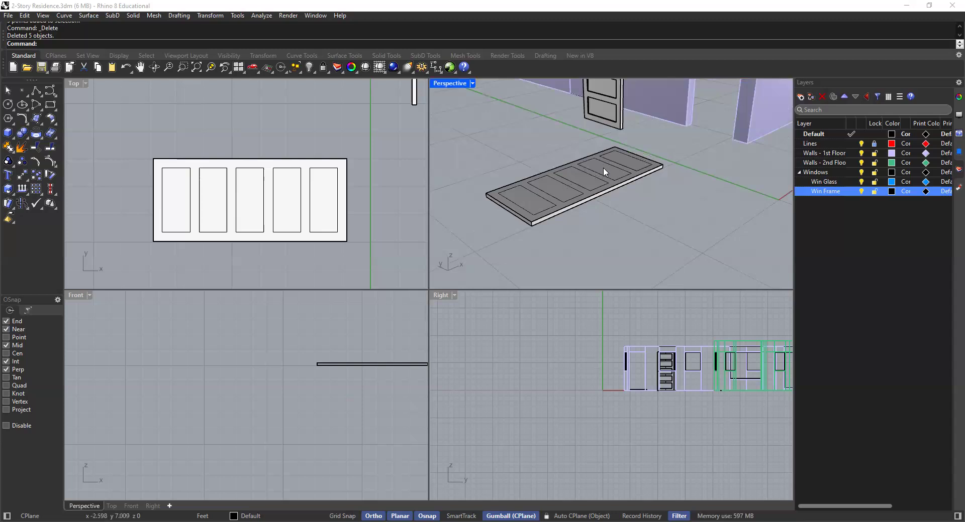
{"action": "left_click", "coordinate": [627, 217]}
{"action": "left_click", "coordinate": [669, 242]}
{"action": "left_click", "coordinate": [628, 211]}
{"action": "left_click", "coordinate": [674, 234]}
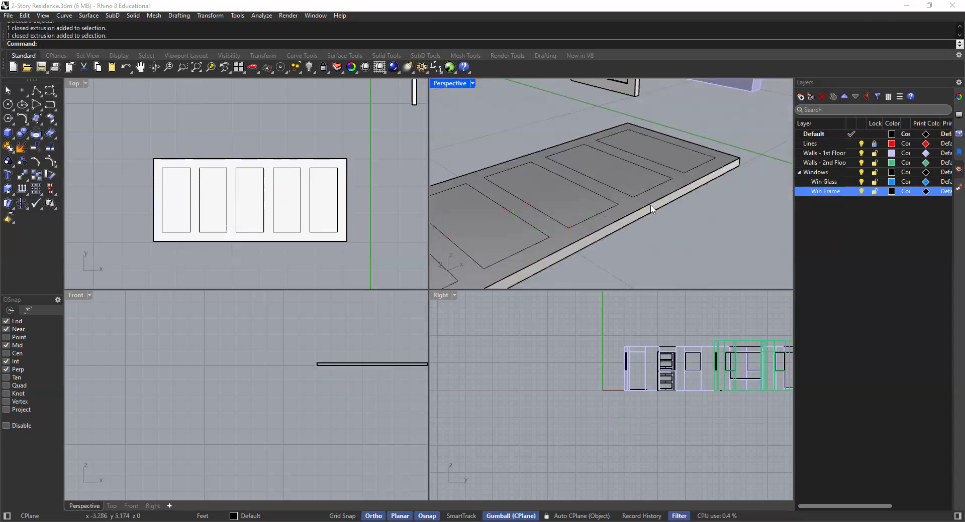
{"action": "scroll", "coordinate": [663, 211], "scroll_direction": "down", "scroll_amount": 4}
{"action": "left_click", "coordinate": [682, 157]}
{"action": "left_click", "coordinate": [658, 158]}
{"action": "left_click", "coordinate": [649, 169]}
{"action": "left_click", "coordinate": [640, 175]}
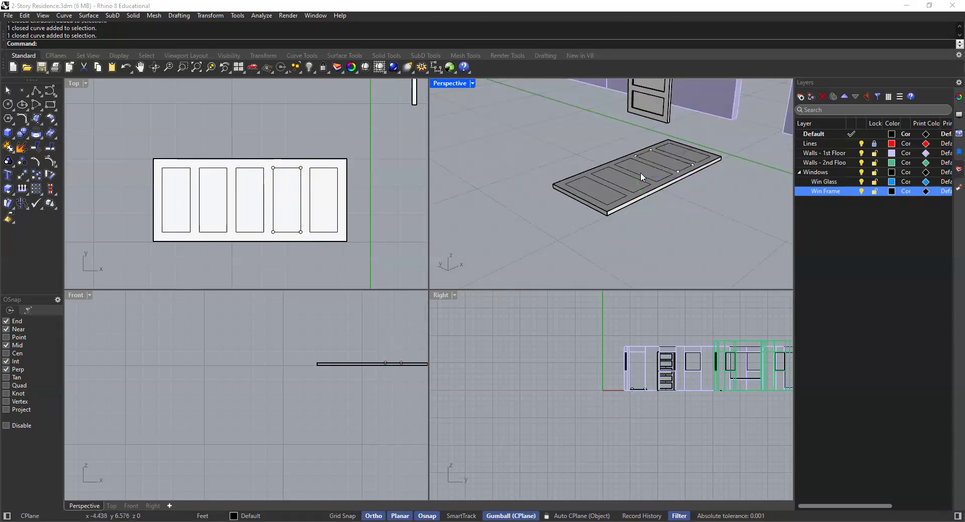
{"action": "key", "text": "Escape"}
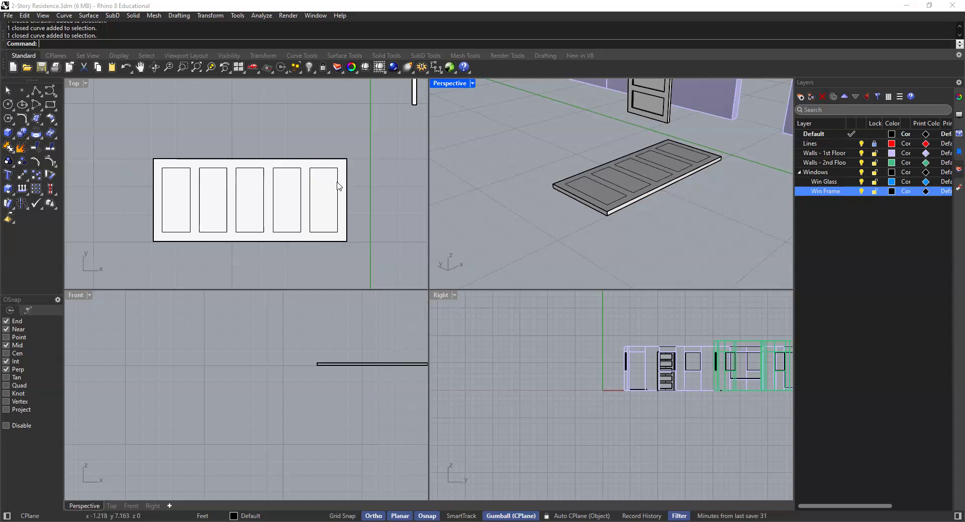
Extrude all five panel rectangles downward as solid blocks extending well below the door slab
{"action": "left_click", "coordinate": [338, 186]}
{"action": "key", "text": "Return"}
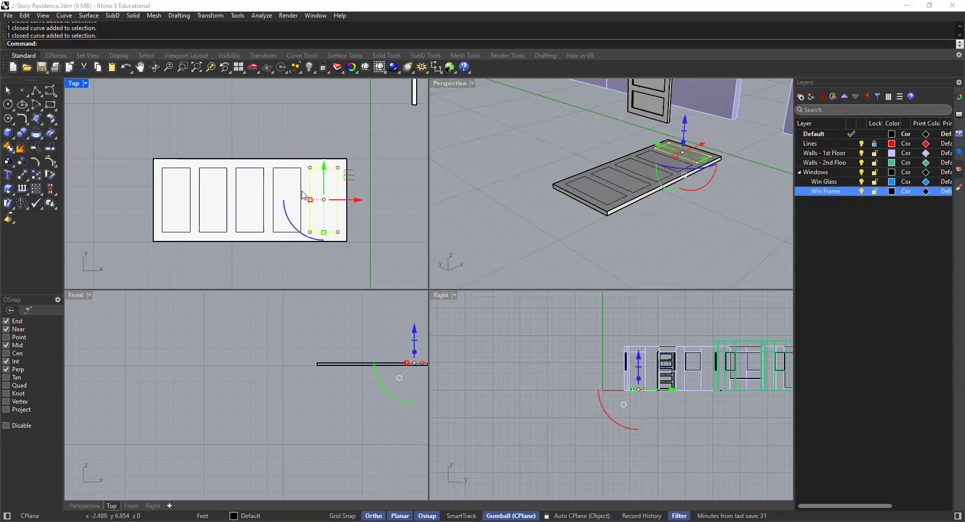
{"action": "left_click", "coordinate": [264, 195], "text": "shift"}
{"action": "key", "text": "Return"}
{"action": "left_click", "coordinate": [227, 194], "text": "shift"}
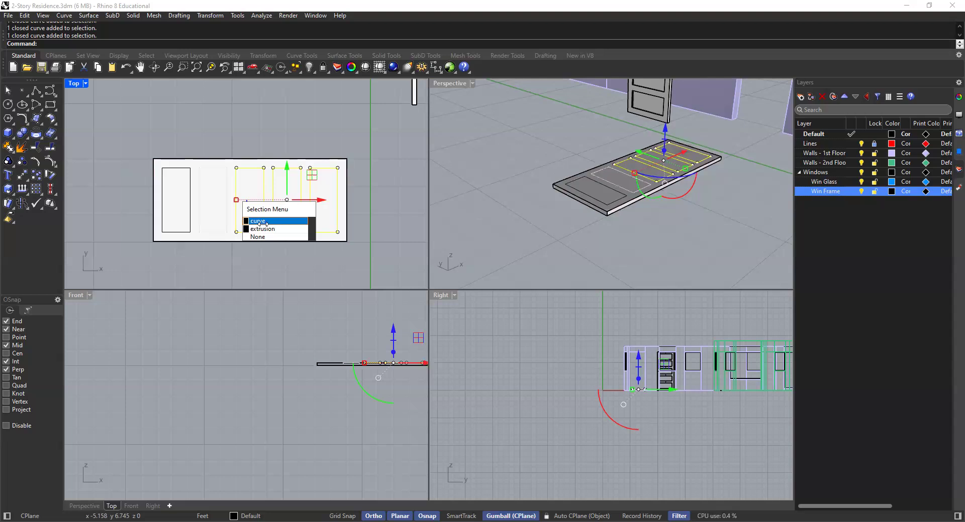
{"action": "left_click", "coordinate": [260, 224]}
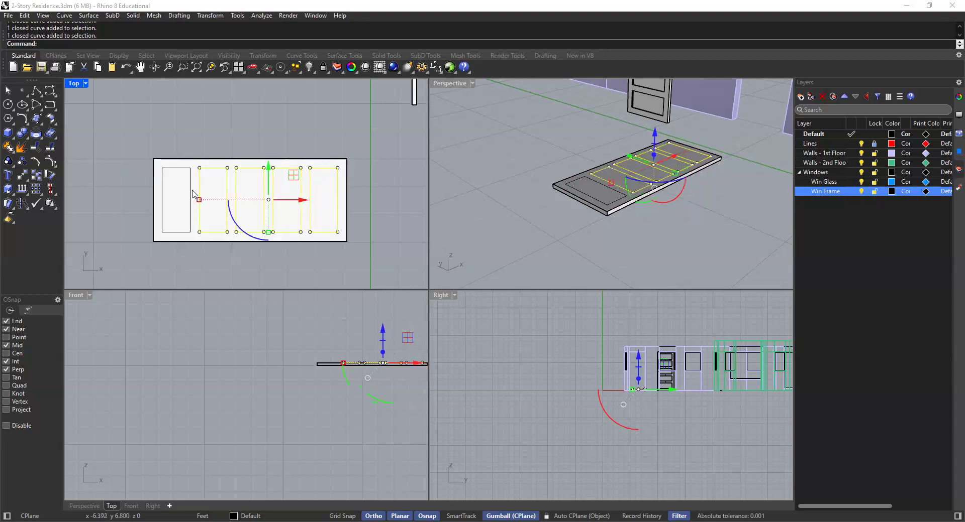
{"action": "left_click", "coordinate": [196, 195], "text": "shift"}
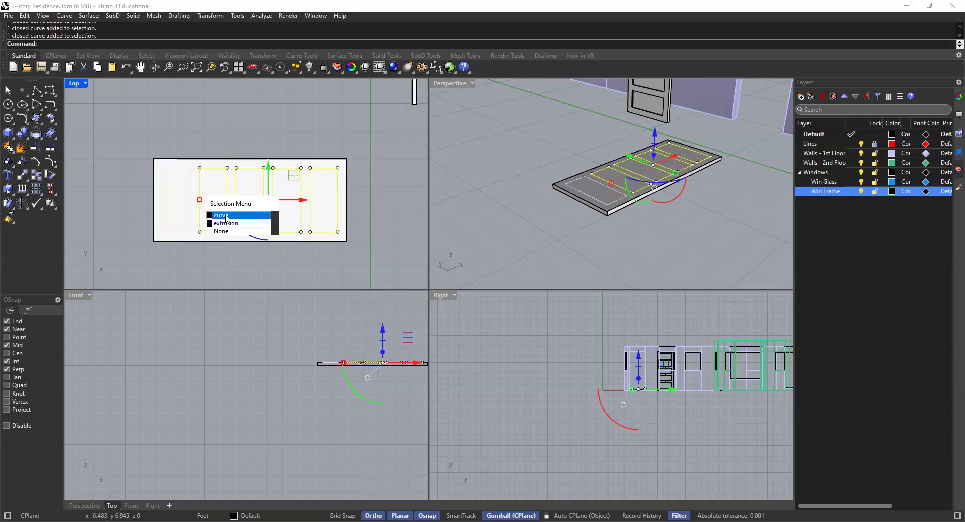
{"action": "right_click_drag", "start_coordinate": [592, 177], "coordinate": [612, 174]}
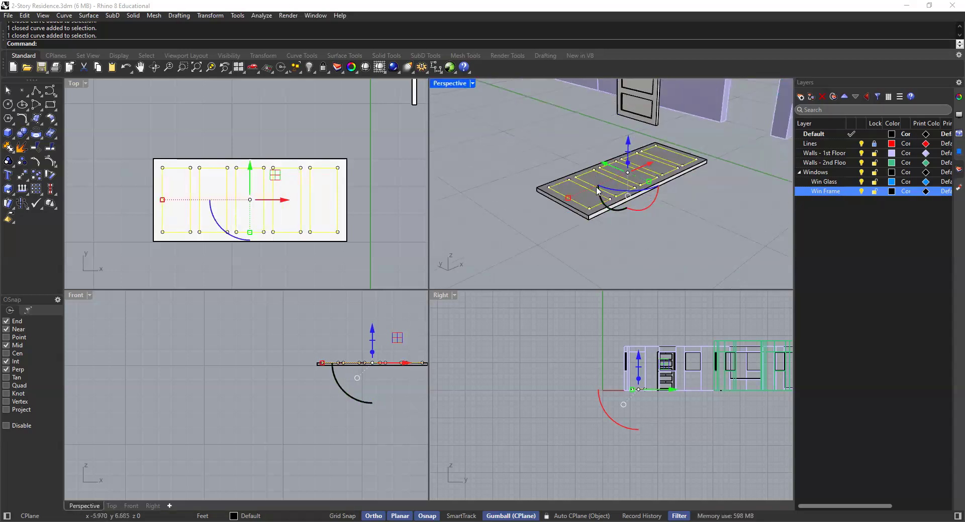
{"action": "type", "text": "ExtrudeCrv"}
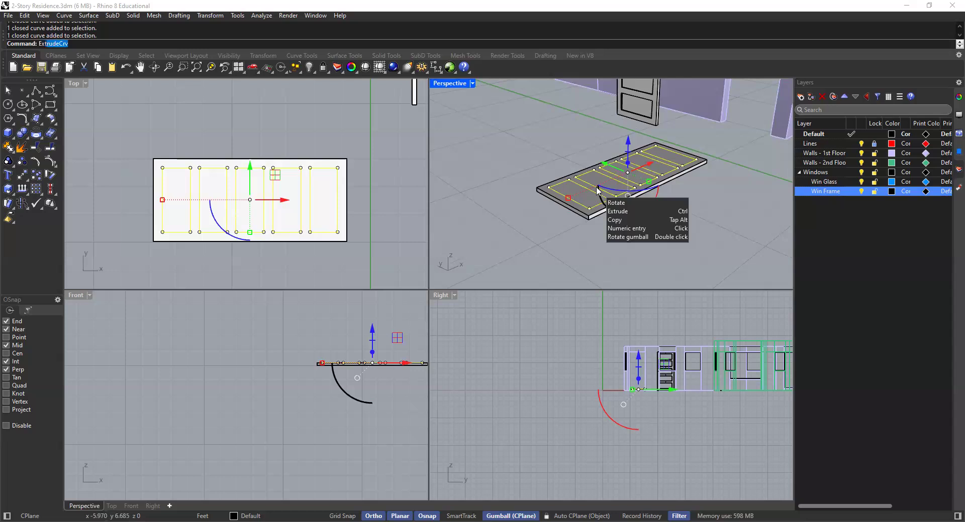
{"action": "key", "text": "Return"}
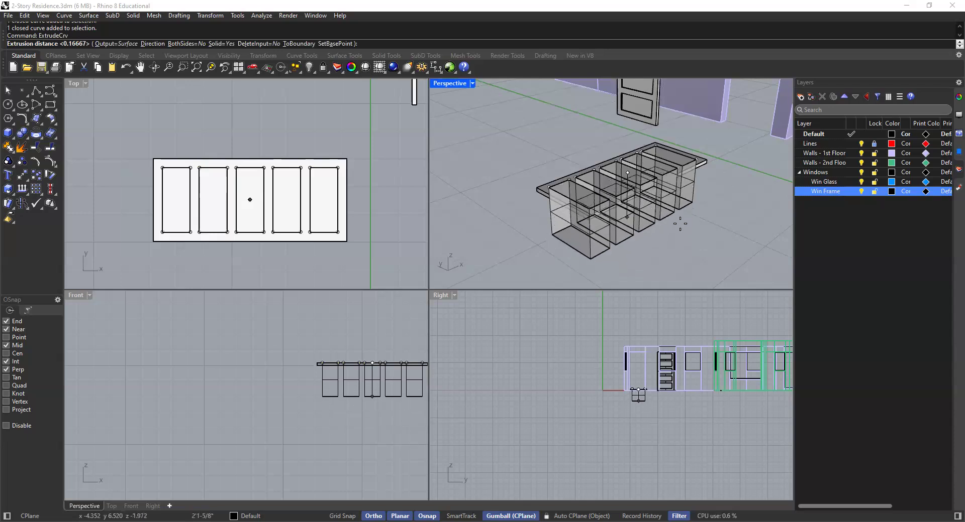
{"action": "left_click", "coordinate": [708, 210]}
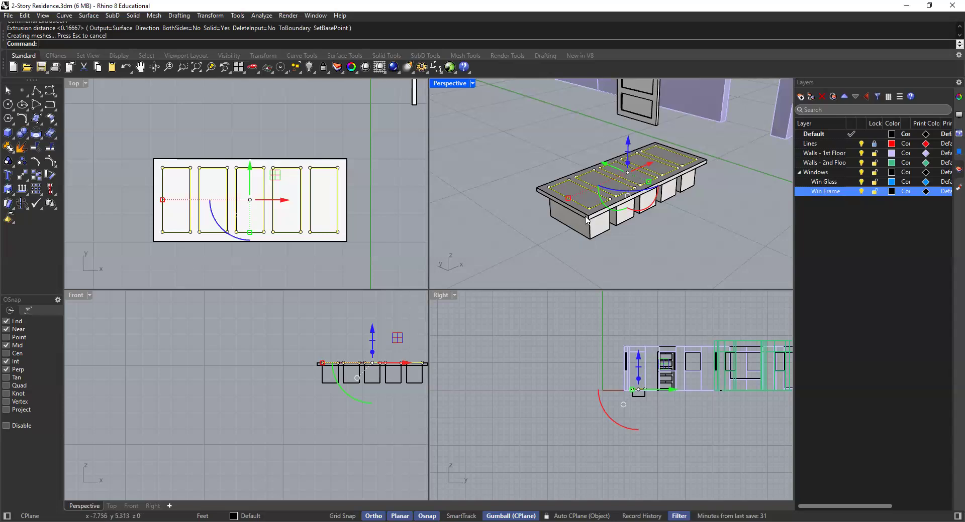
Move the five extruded blocks up vertically until they pass completely through both faces of the door slab
{"action": "scroll", "coordinate": [542, 192], "scroll_direction": "up", "scroll_amount": 5}
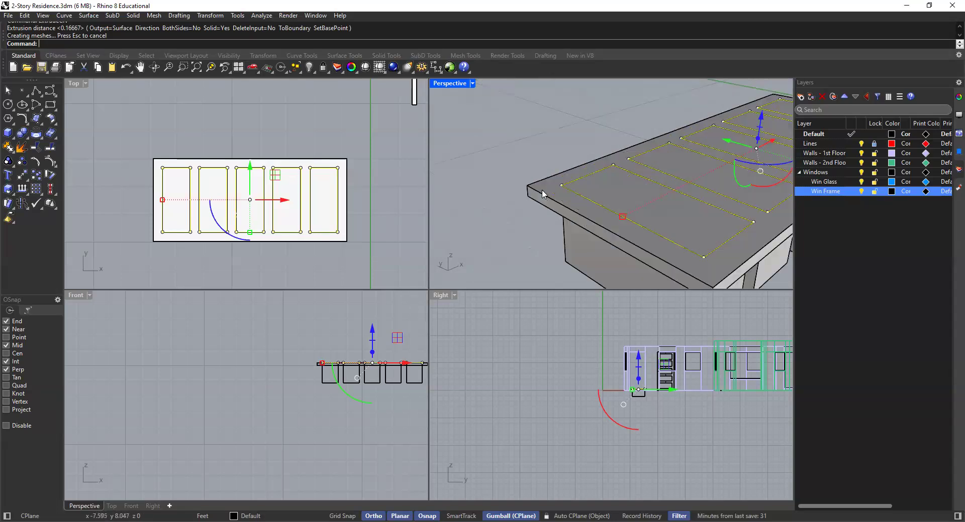
{"action": "scroll", "coordinate": [544, 193], "scroll_direction": "down", "scroll_amount": 5}
{"action": "right_click_drag", "start_coordinate": [544, 193], "coordinate": [520, 196], "text": "shift"}
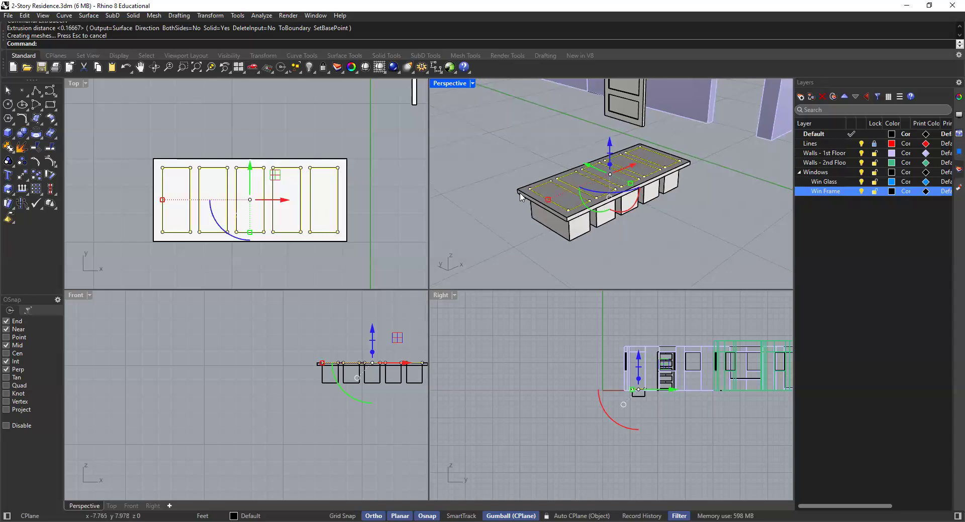
{"action": "left_click", "coordinate": [493, 219]}
{"action": "right_click_drag", "start_coordinate": [356, 354], "coordinate": [256, 340]}
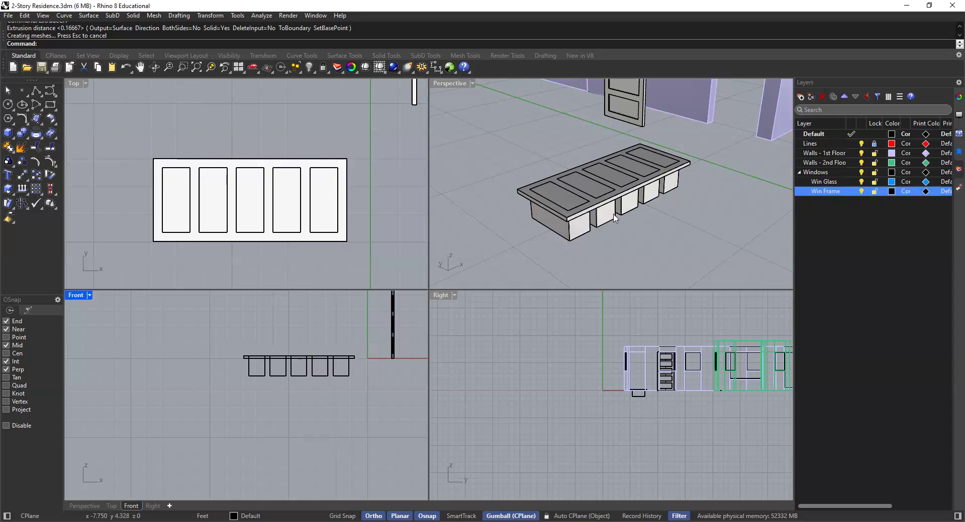
{"action": "left_click", "coordinate": [668, 189]}
{"action": "left_click", "coordinate": [648, 202], "text": "shift"}
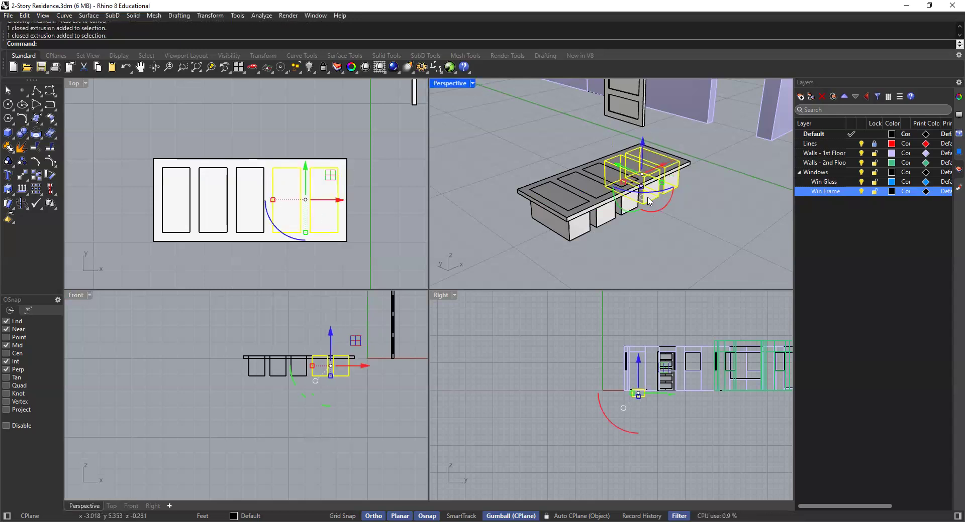
{"action": "left_click", "coordinate": [606, 223], "text": "shift"}
{"action": "left_click", "coordinate": [579, 229], "text": "shift"}
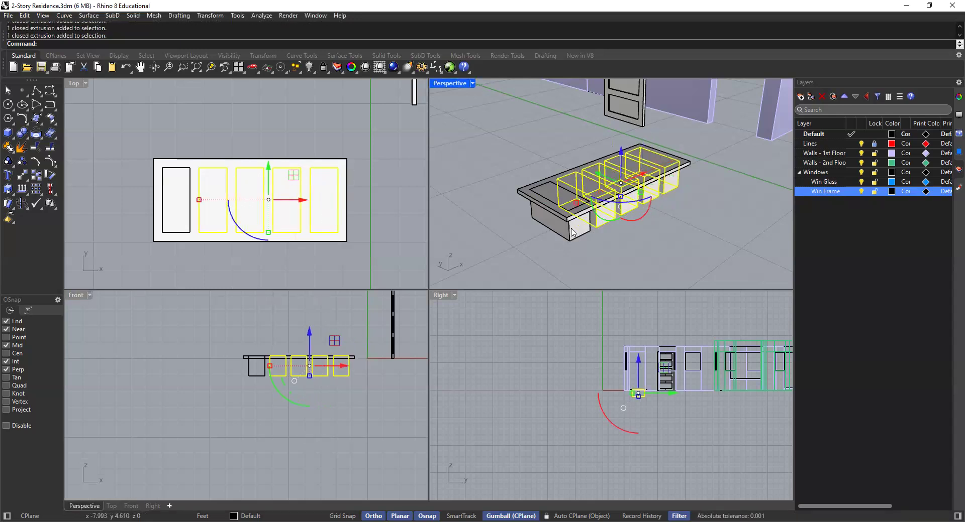
{"action": "left_click", "coordinate": [572, 232], "text": "shift"}
{"action": "left_click_drag", "start_coordinate": [608, 165], "coordinate": [609, 157]}
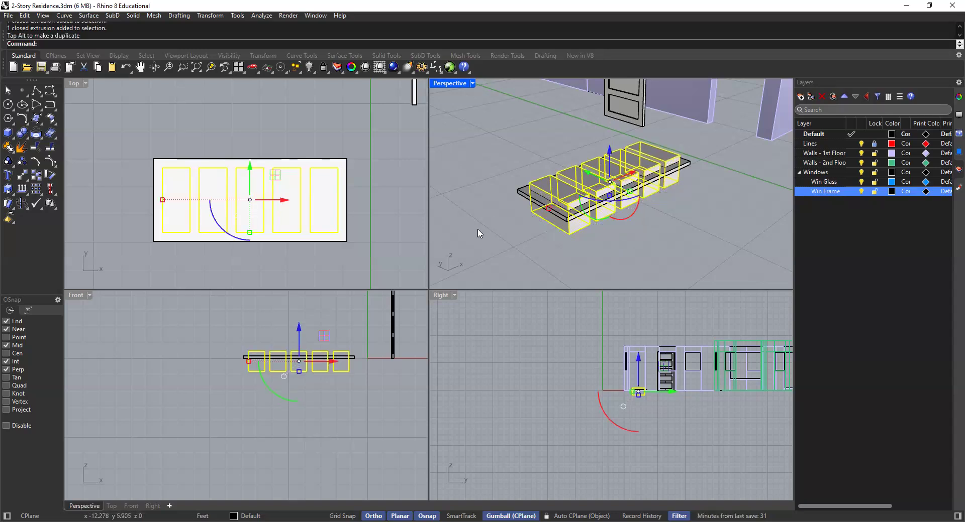
{"action": "right_click_drag", "start_coordinate": [573, 196], "coordinate": [582, 217]}
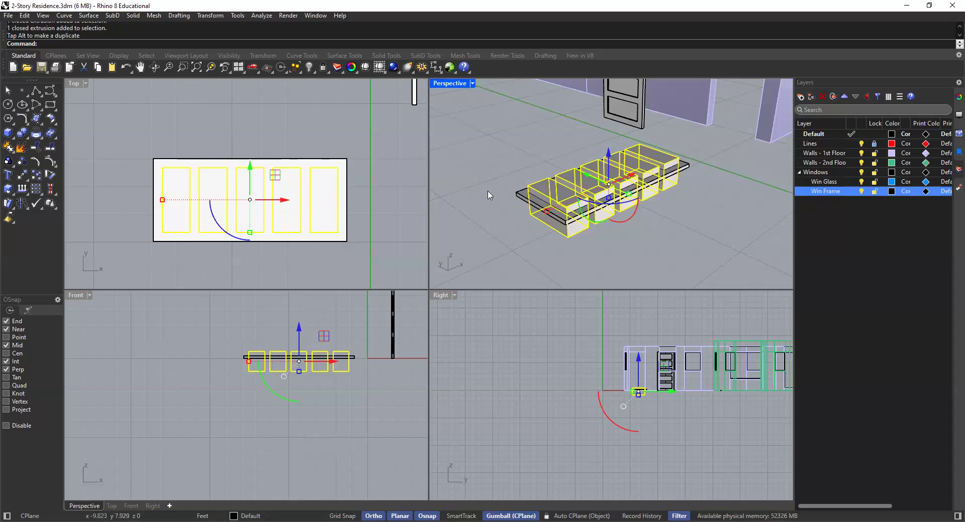
{"action": "key", "text": "Escape"}
Subtract the five panel blocks from the door slab with a Boolean Difference, deleting the cutters
{"action": "left_click", "coordinate": [523, 197]}
{"action": "key", "text": "Escape"}
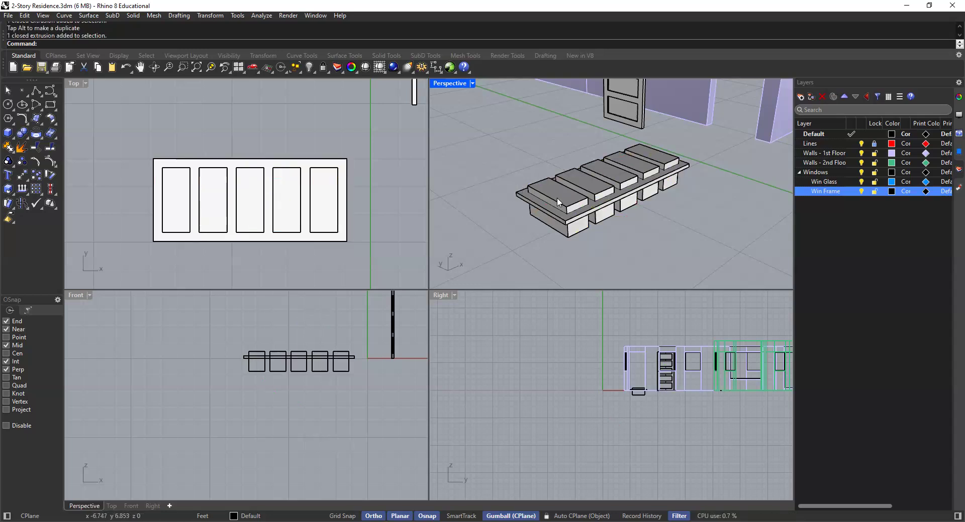
{"action": "left_click", "coordinate": [523, 197]}
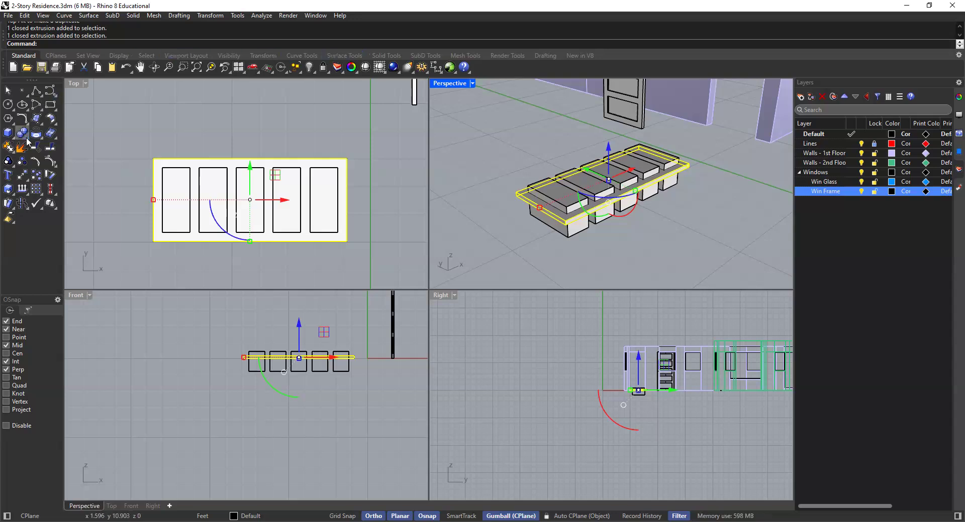
{"action": "left_click", "coordinate": [49, 143]}
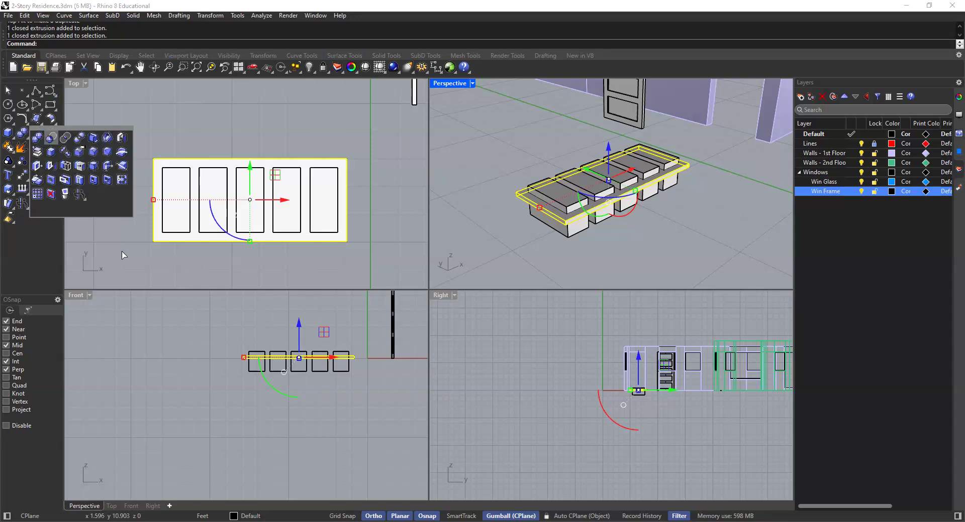
{"action": "left_click", "coordinate": [50, 137]}
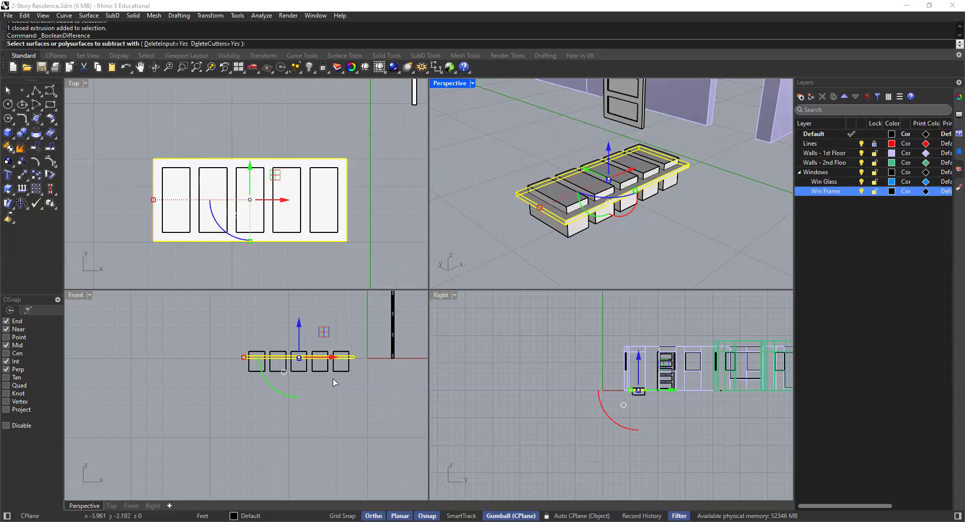
{"action": "left_click_drag", "start_coordinate": [361, 369], "coordinate": [235, 397]}
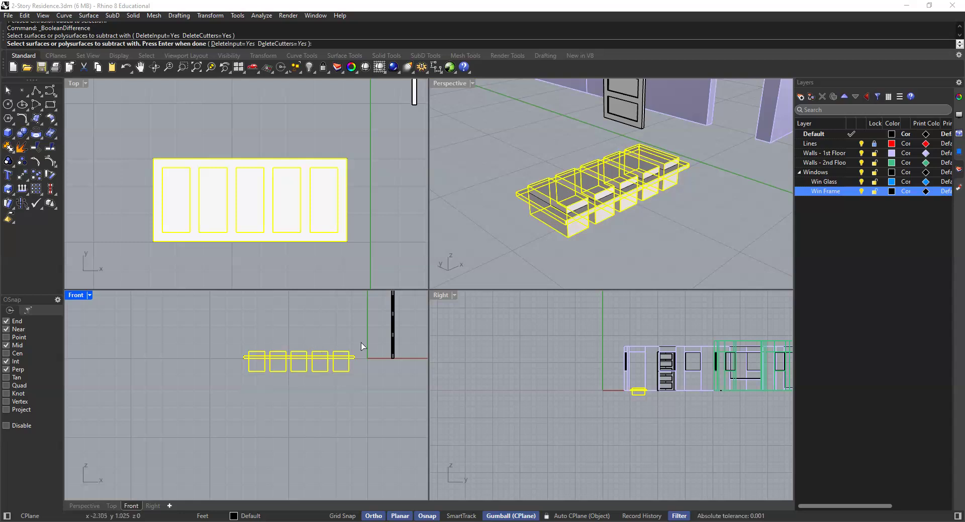
{"action": "key", "text": "Return"}
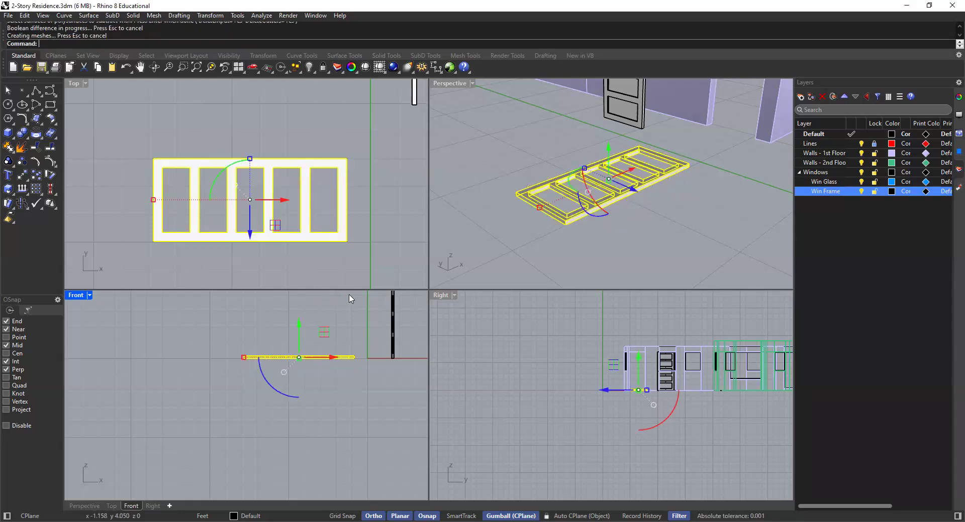
Draw a rectangle tracing the top edges of the door's first panel opening, from corner to opposite corner
{"action": "left_click", "coordinate": [495, 209]}
{"action": "scroll", "coordinate": [595, 201], "scroll_direction": "up", "scroll_amount": 5}
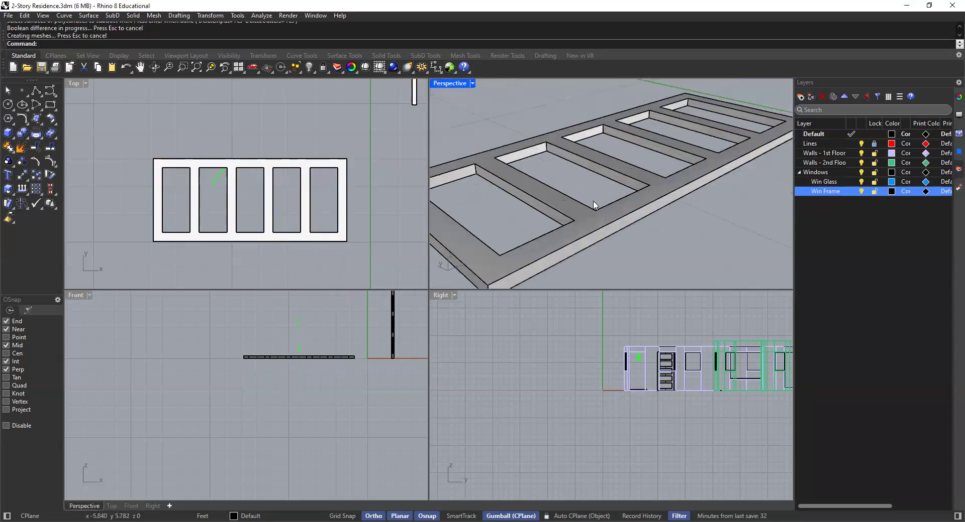
{"action": "left_click", "coordinate": [585, 225]}
{"action": "left_click", "coordinate": [509, 124]}
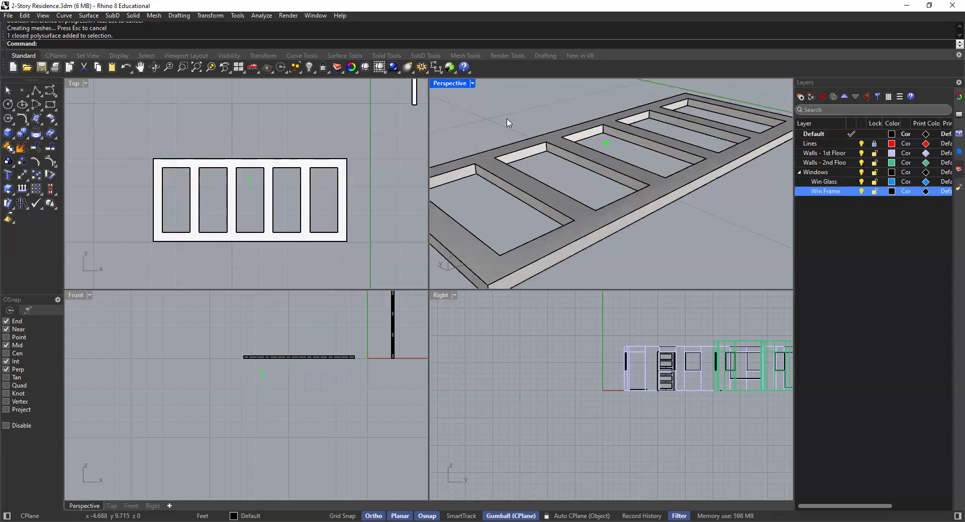
{"action": "left_click", "coordinate": [104, 123]}
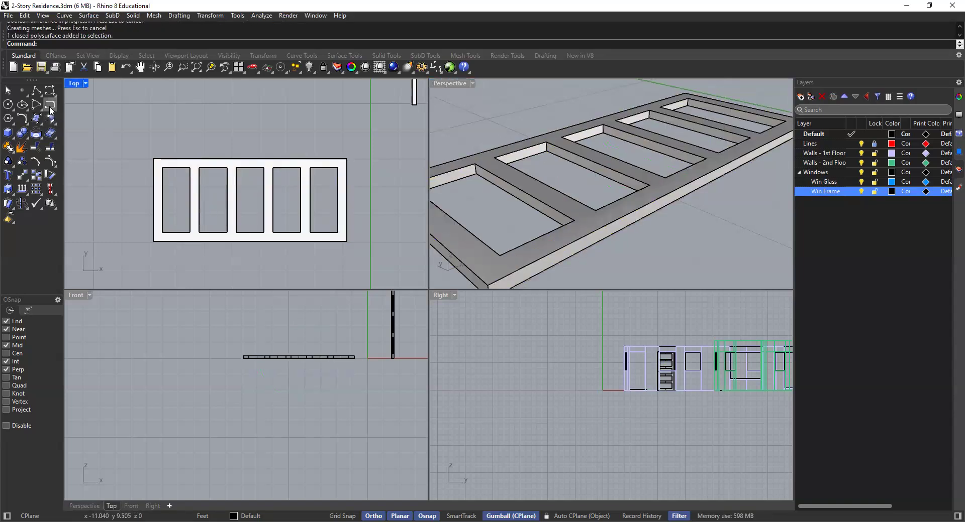
{"action": "left_click", "coordinate": [50, 106]}
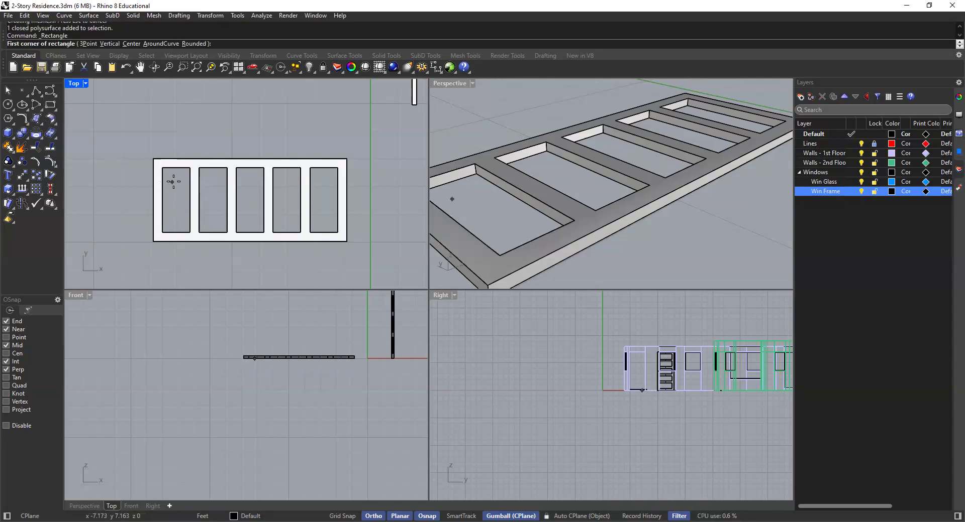
{"action": "right_click_drag", "start_coordinate": [170, 175], "coordinate": [195, 180]}
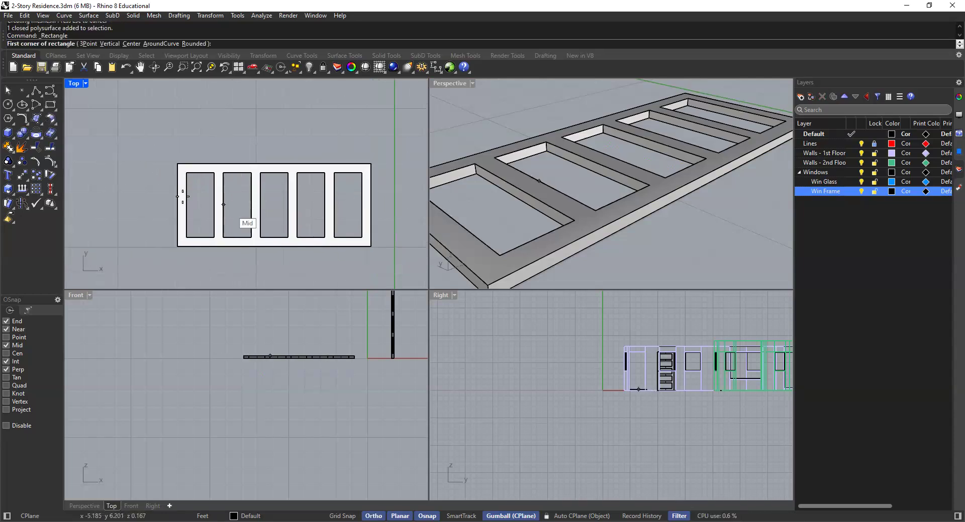
{"action": "left_click", "coordinate": [186, 173]}
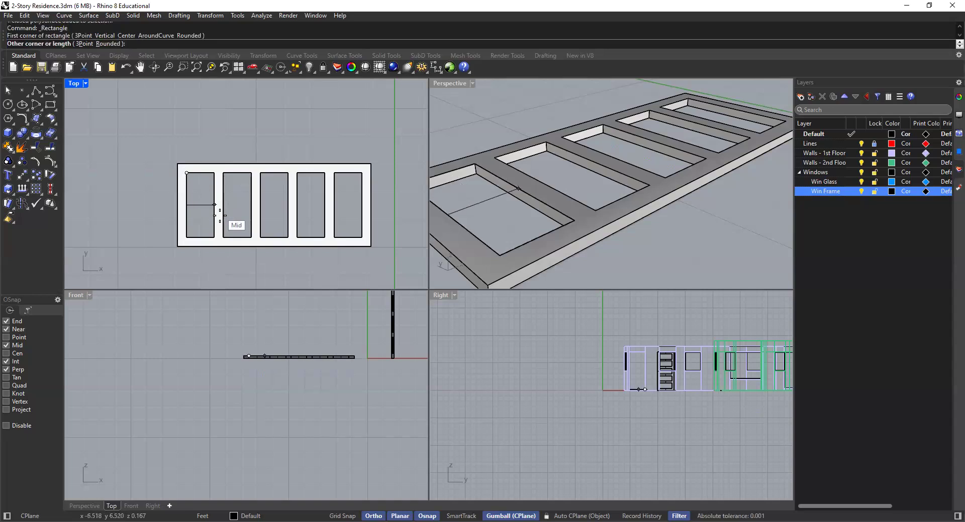
{"action": "left_click", "coordinate": [215, 238]}
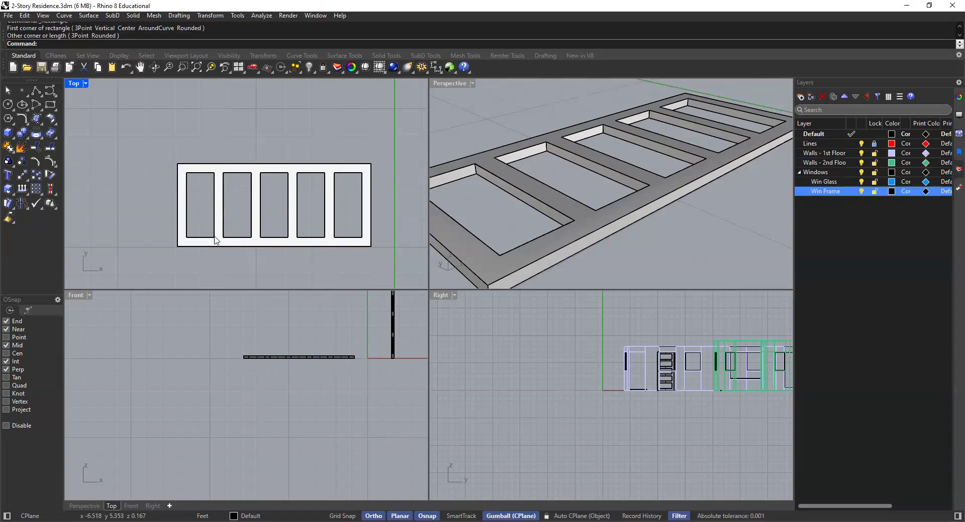
Extrude the first opening's rectangle upward into a thin solid panel with ExtrudeCrv
{"action": "left_click", "coordinate": [250, 226]}
{"action": "left_click", "coordinate": [259, 232]}
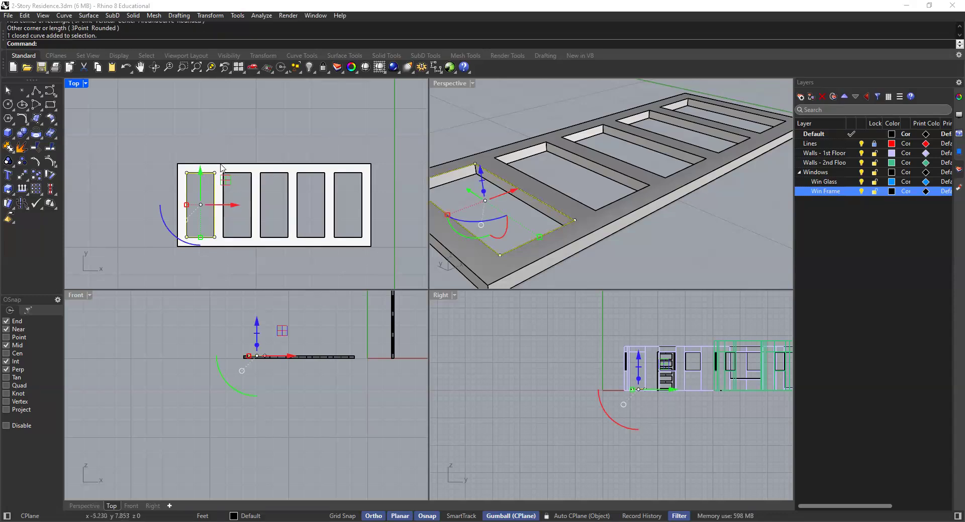
{"action": "right_click_drag", "start_coordinate": [215, 182], "coordinate": [267, 150]}
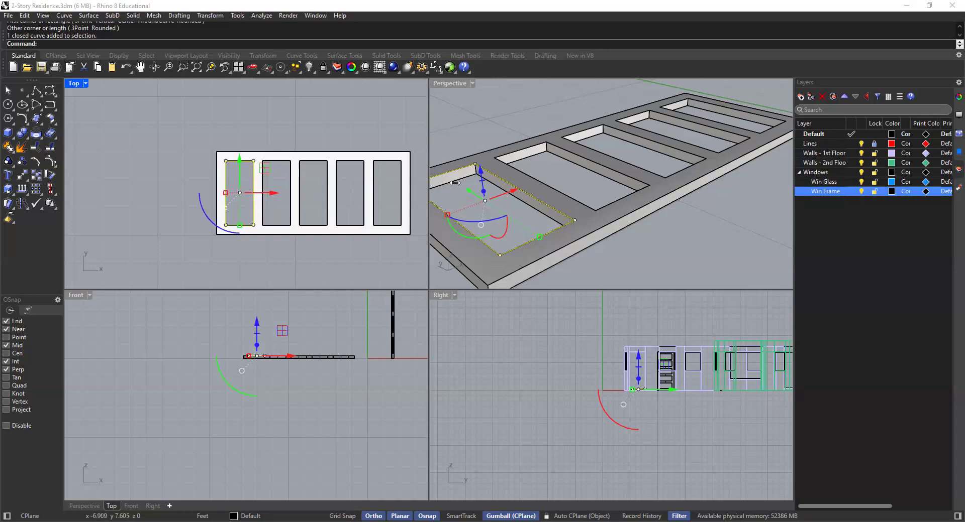
{"action": "right_click_drag", "start_coordinate": [477, 131], "coordinate": [496, 131]}
{"action": "type", "text": "ExtrudeCrv"}
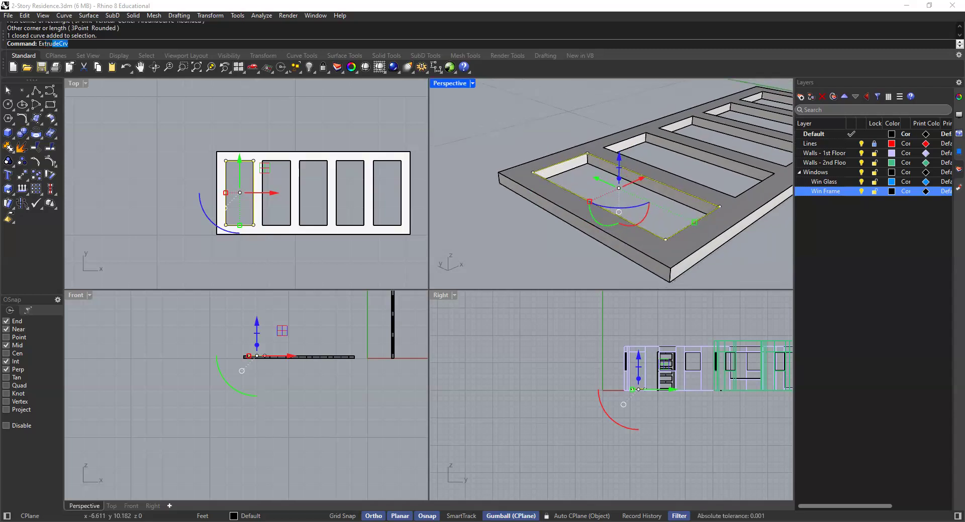
{"action": "key", "text": "Return"}
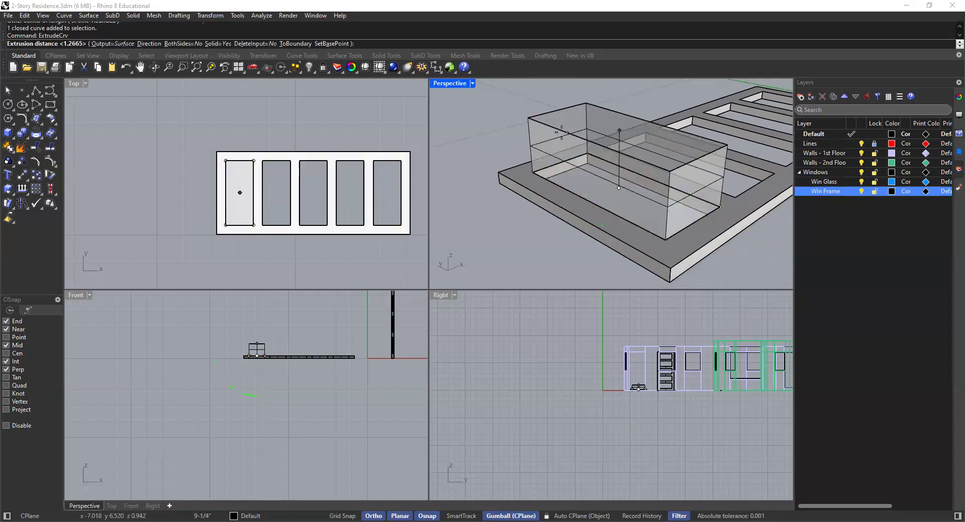
{"action": "key", "text": "Return"}
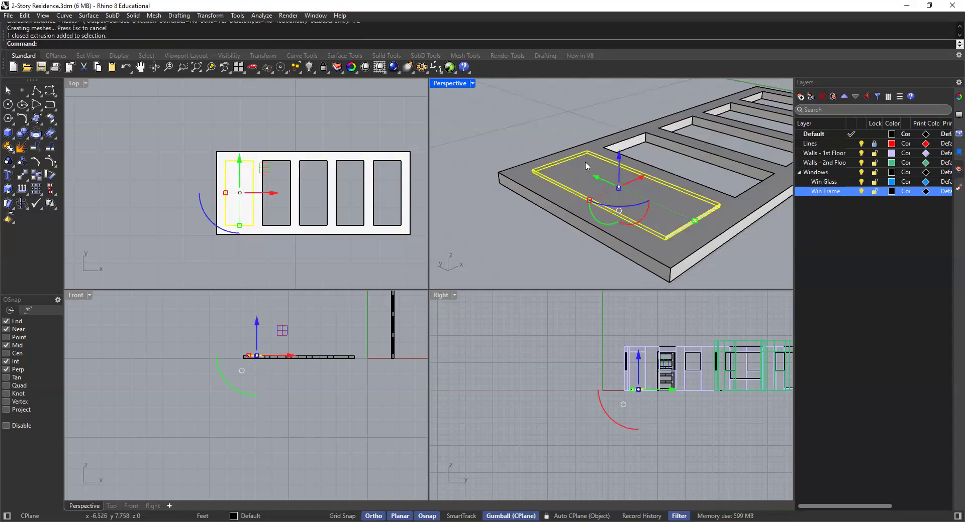
Set the Perspective view's display mode to Ghosted to see through the door and the thin panel
{"action": "right_click_drag", "start_coordinate": [680, 211], "coordinate": [663, 214]}
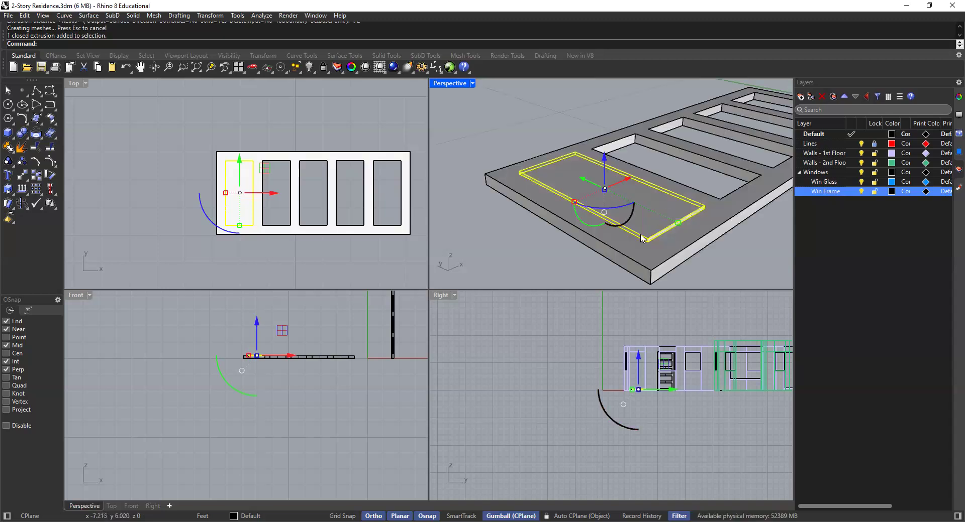
{"action": "scroll", "coordinate": [244, 358], "scroll_direction": "up", "scroll_amount": 8}
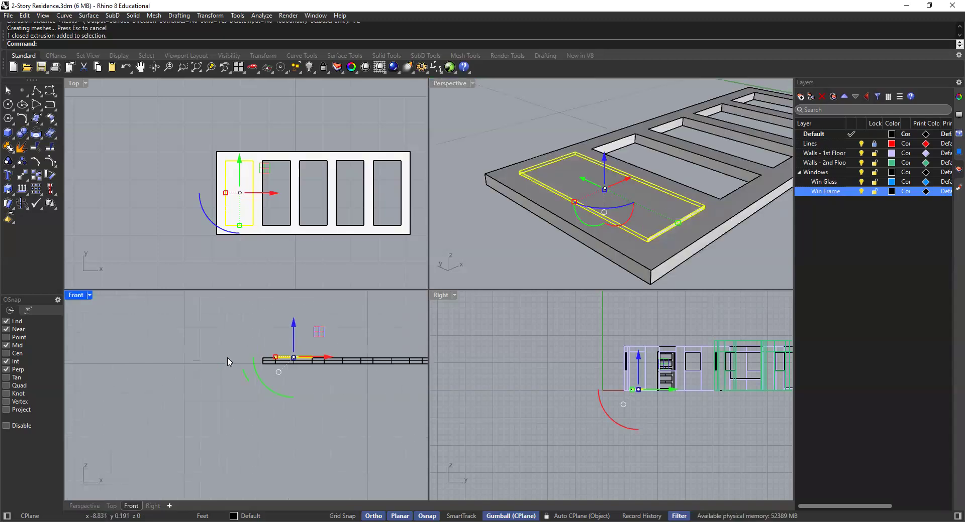
{"action": "left_click", "coordinate": [470, 83]}
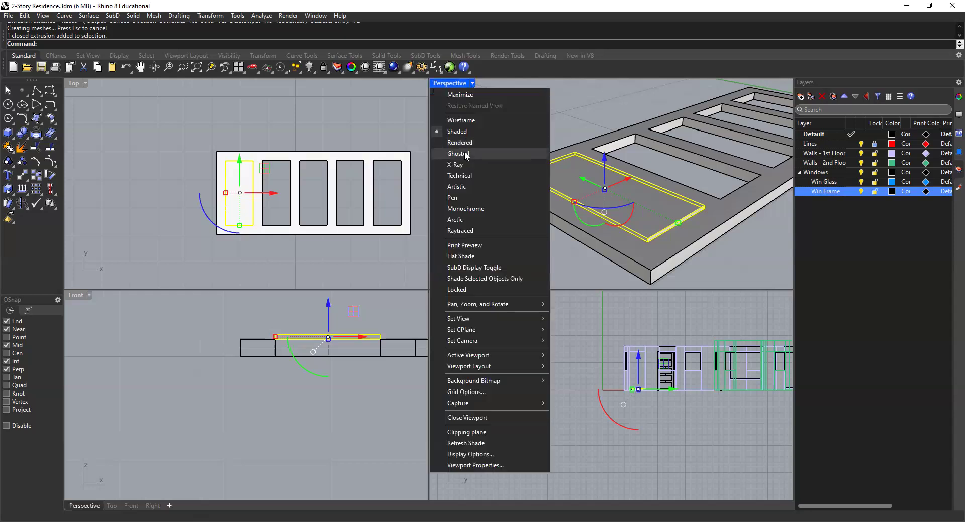
{"action": "left_click", "coordinate": [458, 154]}
{"action": "scroll", "coordinate": [652, 240], "scroll_direction": "up", "scroll_amount": 5}
{"action": "scroll", "coordinate": [651, 243], "scroll_direction": "down", "scroll_amount": 5}
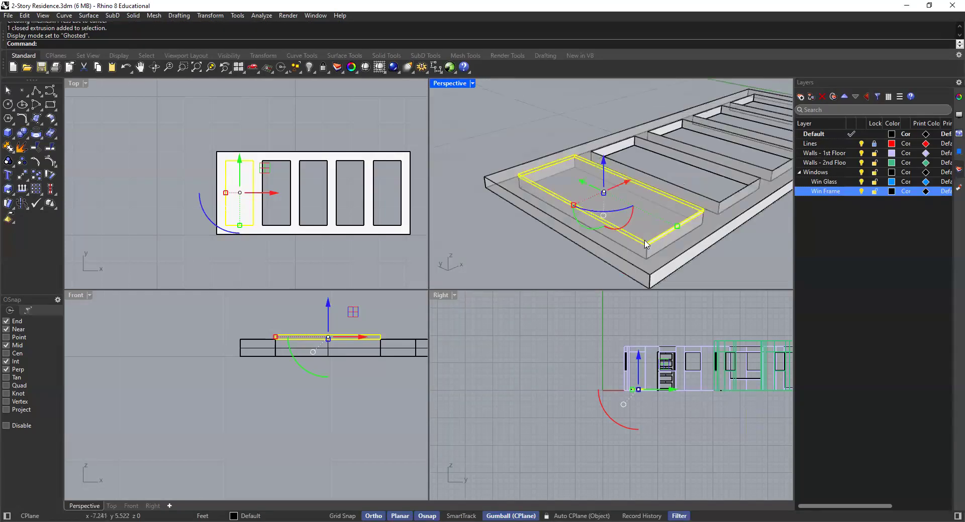
Select the door with its panel and curves, and frame them in the Perspective view to examine the panel's corner
{"action": "left_click", "coordinate": [504, 134]}
{"action": "scroll", "coordinate": [662, 240], "scroll_direction": "up", "scroll_amount": 5}
{"action": "scroll", "coordinate": [660, 240], "scroll_direction": "down", "scroll_amount": 3}
{"action": "scroll", "coordinate": [643, 238], "scroll_direction": "up", "scroll_amount": 4}
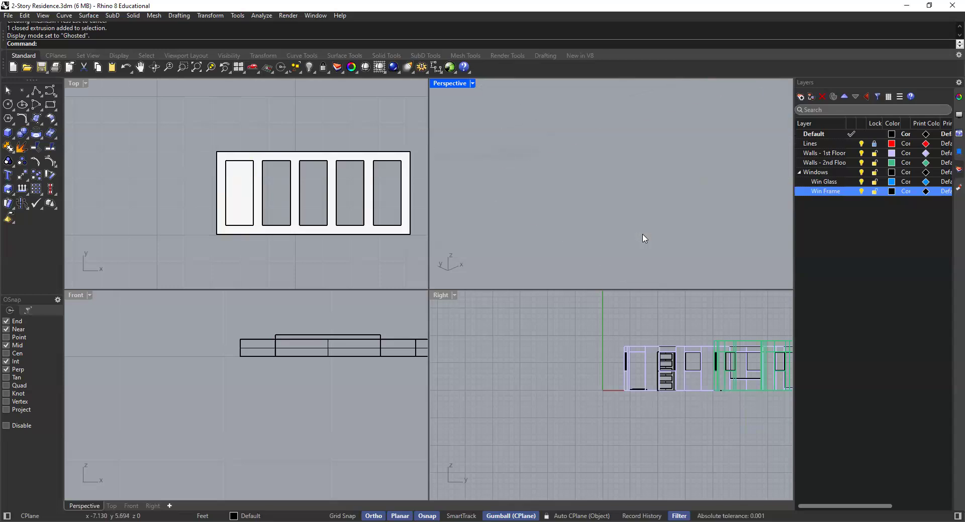
{"action": "scroll", "coordinate": [644, 238], "scroll_direction": "down", "scroll_amount": 3}
{"action": "scroll", "coordinate": [643, 236], "scroll_direction": "up", "scroll_amount": 4}
{"action": "scroll", "coordinate": [644, 237], "scroll_direction": "down", "scroll_amount": 3}
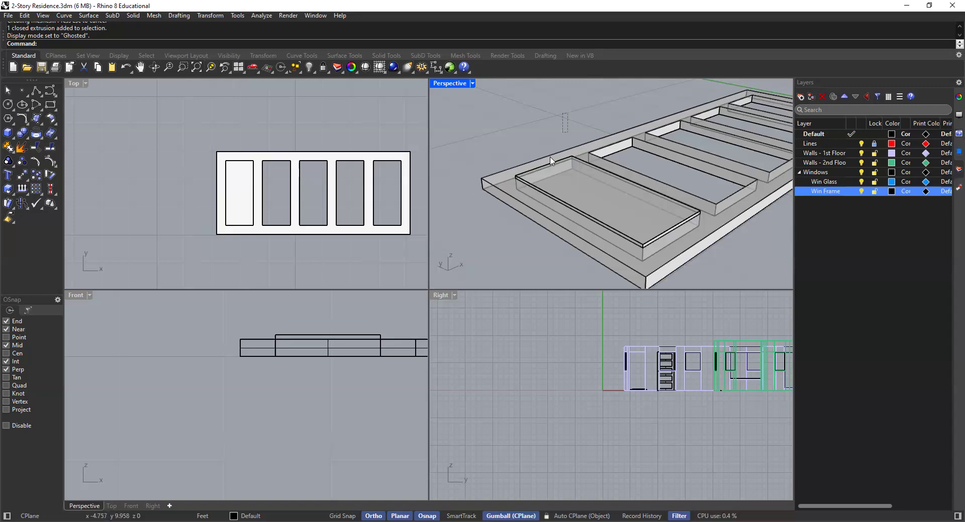
{"action": "left_click", "coordinate": [552, 182]}
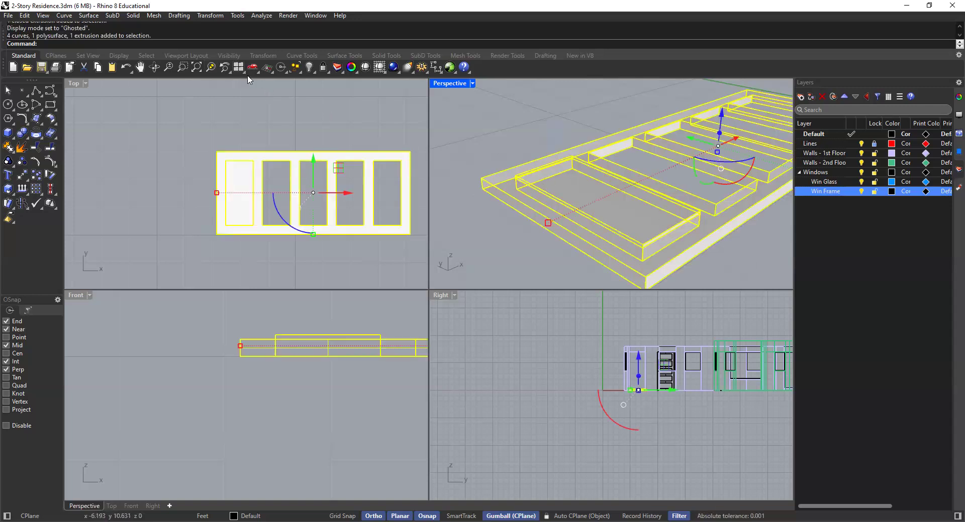
{"action": "left_click", "coordinate": [210, 70]}
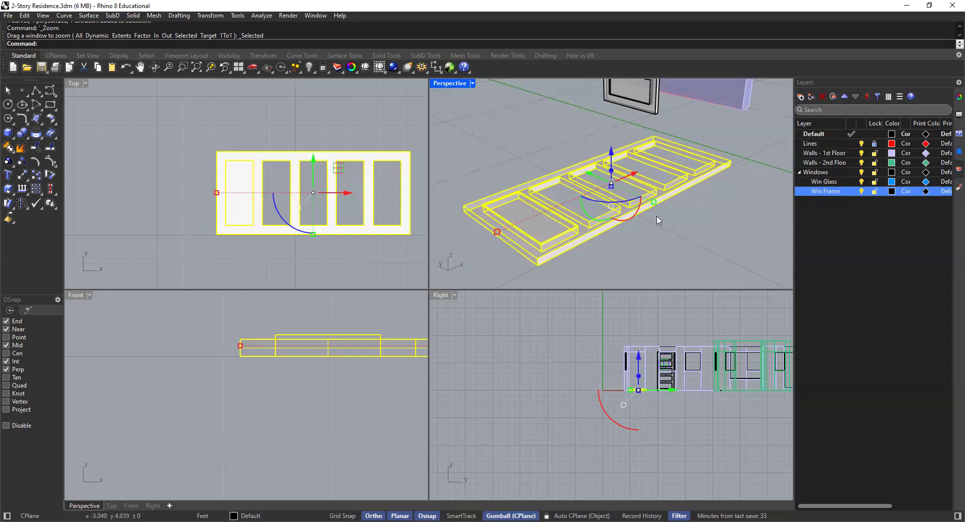
{"action": "scroll", "coordinate": [532, 236], "scroll_direction": "up", "scroll_amount": 3}
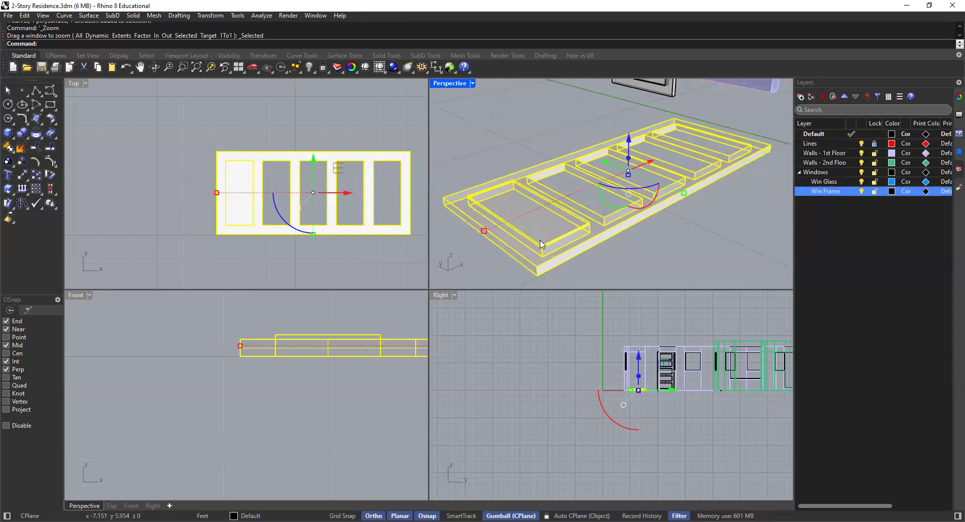
{"action": "left_click", "coordinate": [481, 127]}
{"action": "scroll", "coordinate": [533, 201], "scroll_direction": "up", "scroll_amount": 4}
{"action": "scroll", "coordinate": [536, 203], "scroll_direction": "down", "scroll_amount": 5}
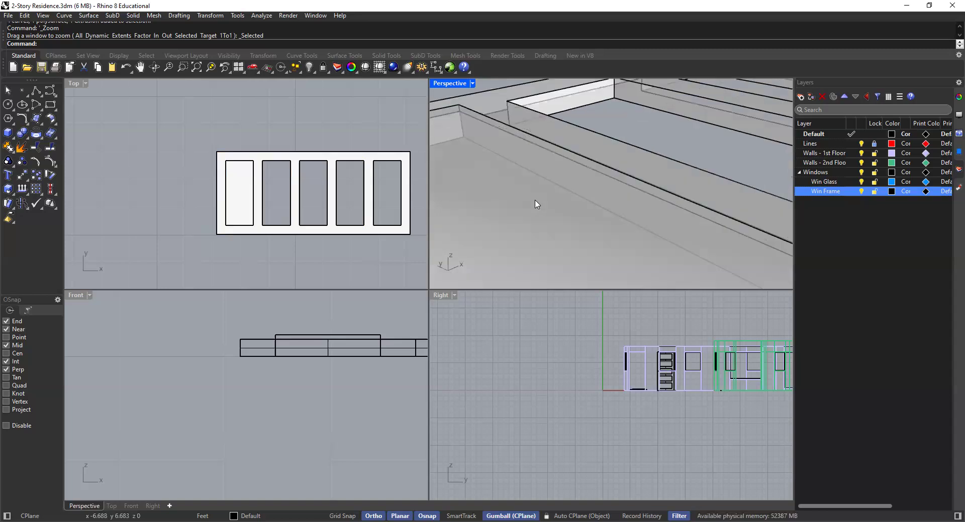
{"action": "left_click", "coordinate": [574, 184]}
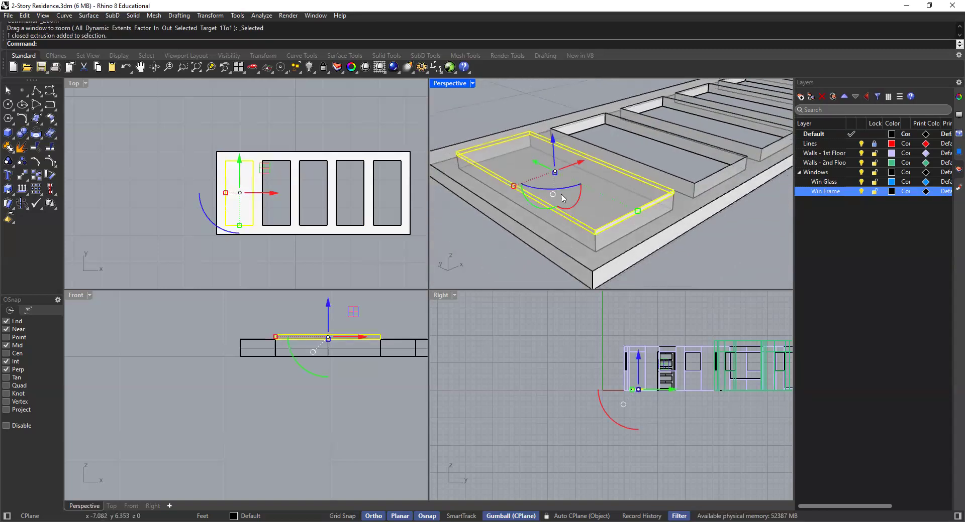
{"action": "scroll", "coordinate": [670, 197], "scroll_direction": "up", "scroll_amount": 2}
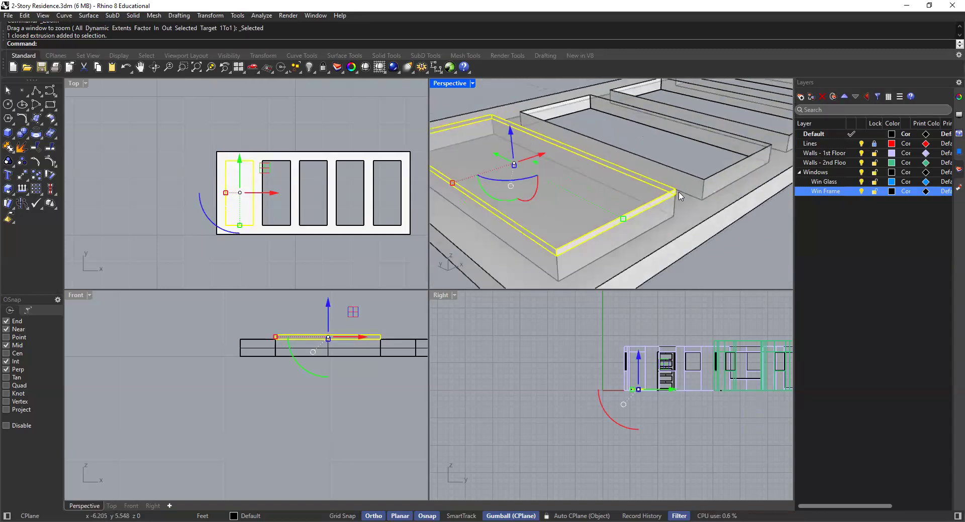
{"action": "right_click", "coordinate": [645, 203]}
{"action": "type", "text": "move"}
{"action": "key", "text": "Return"}
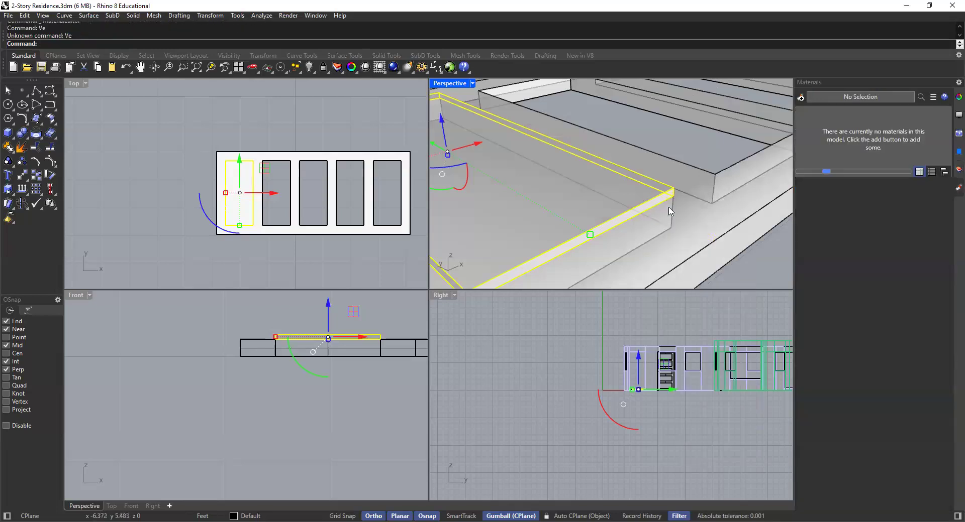
{"action": "key", "text": "Escape"}
Move the thin panel straight down from its corner so it sits midway through the door slab's thickness
{"action": "left_click", "coordinate": [638, 193]}
{"action": "type", "text": "move"}
{"action": "key", "text": "Return"}
{"action": "scroll", "coordinate": [676, 185], "scroll_direction": "up", "scroll_amount": 1}
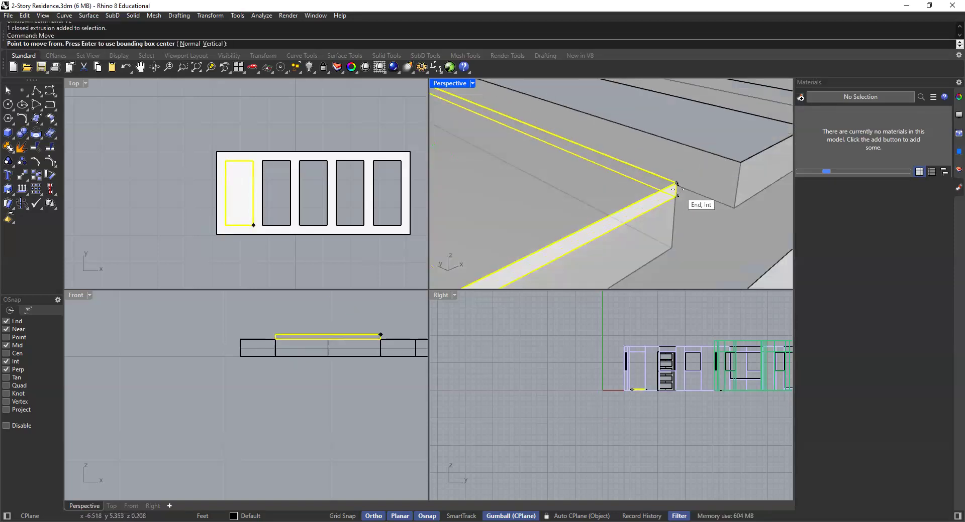
{"action": "left_click", "coordinate": [676, 184]}
{"action": "scroll", "coordinate": [672, 199], "scroll_direction": "down", "scroll_amount": 1}
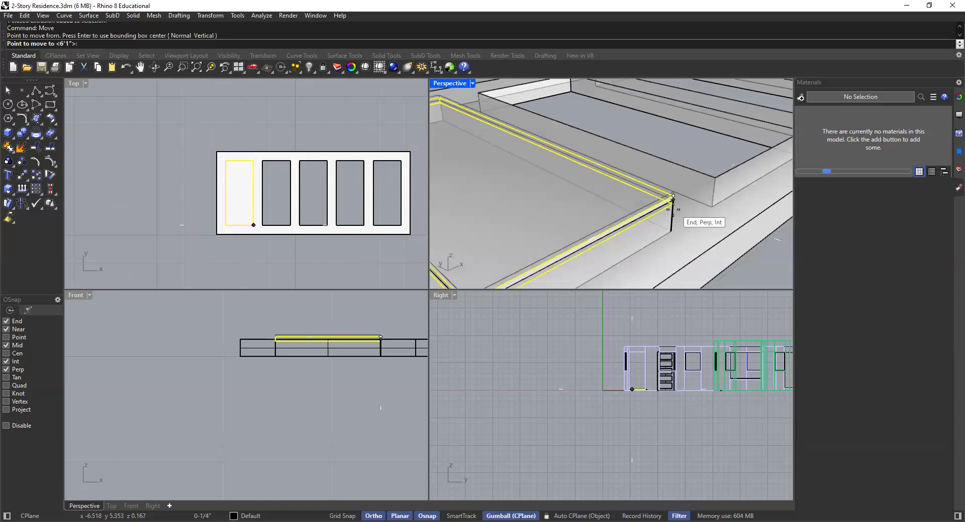
{"action": "left_click", "coordinate": [672, 199]}
{"action": "scroll", "coordinate": [682, 234], "scroll_direction": "down", "scroll_amount": 2}
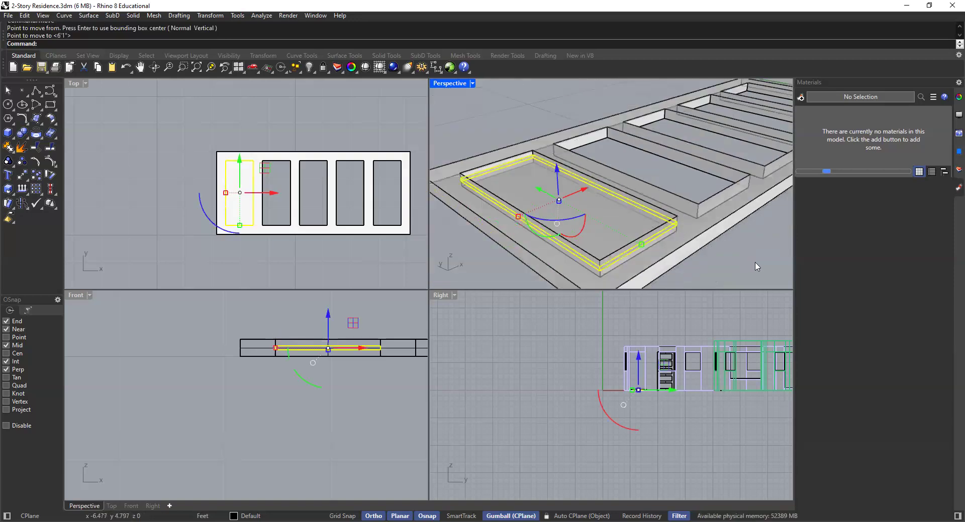
Check the recessed panel's position in its opening and return the Perspective view to Shaded display
{"action": "key", "text": "Escape"}
{"action": "scroll", "coordinate": [523, 183], "scroll_direction": "up", "scroll_amount": 1}
{"action": "left_click", "coordinate": [523, 182]}
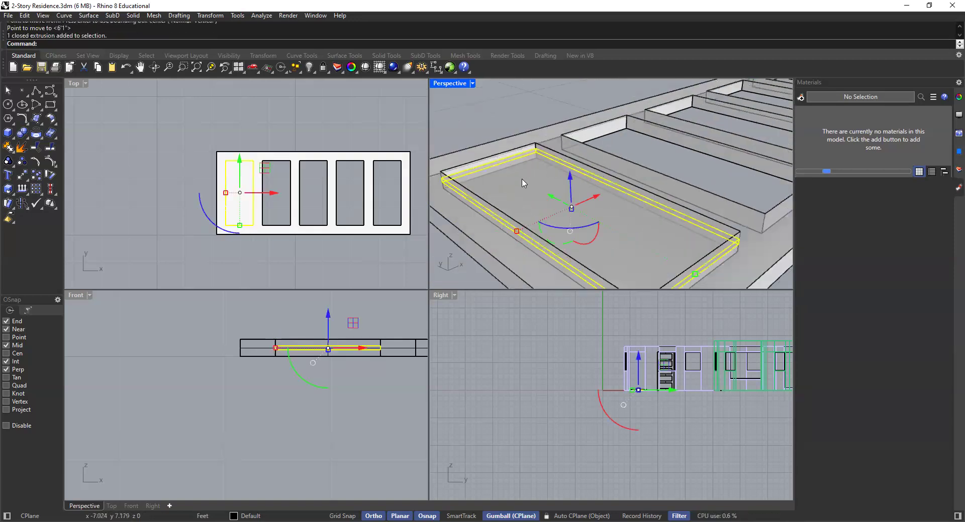
{"action": "key", "text": "Escape"}
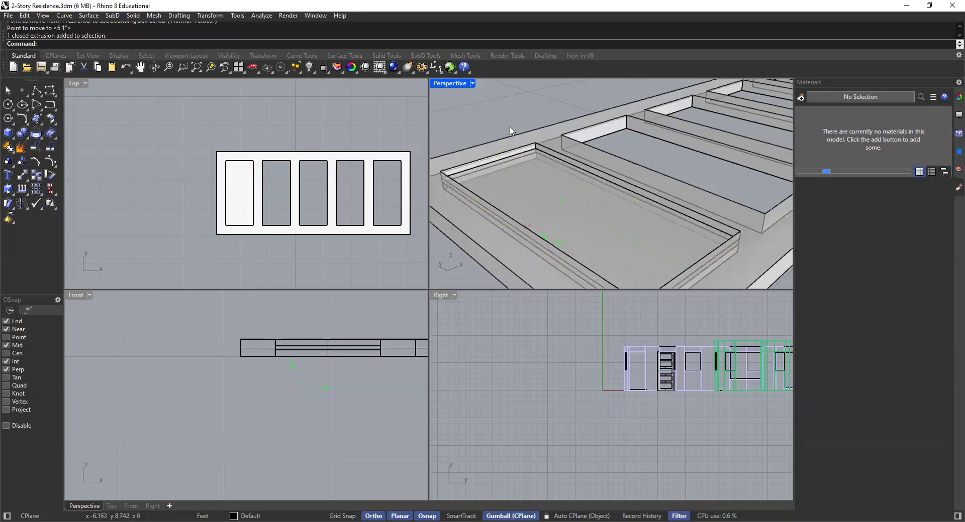
{"action": "left_click", "coordinate": [472, 83]}
{"action": "left_click", "coordinate": [466, 133]}
{"action": "scroll", "coordinate": [534, 161], "scroll_direction": "down", "scroll_amount": 5}
{"action": "mouse_move", "coordinate": [543, 167]}
{"action": "right_mouse_down"}
{"action": "mouse_move", "coordinate": [564, 211]}
{"action": "mouse_move", "coordinate": [532, 231]}
{"action": "mouse_move", "coordinate": [561, 195]}
{"action": "right_mouse_up"}
Copy the thin recessed panel from its opening's upper corner to the matching corners of the other four openings
{"action": "left_click", "coordinate": [558, 191]}
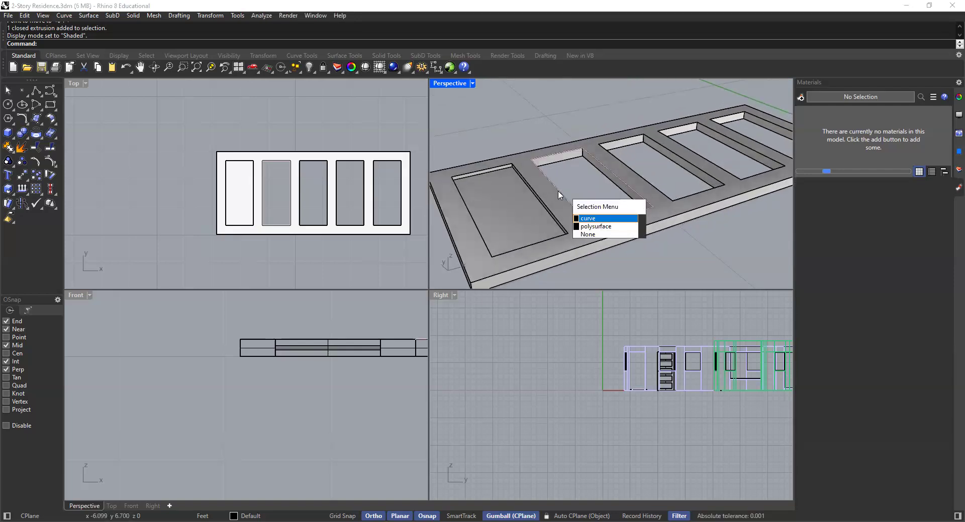
{"action": "left_click", "coordinate": [501, 201]}
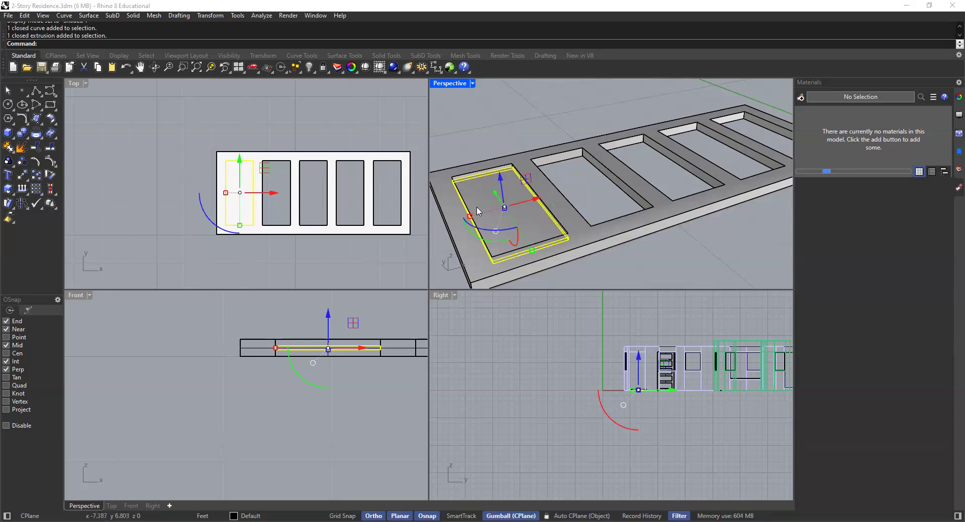
{"action": "left_click", "coordinate": [508, 181]}
{"action": "scroll", "coordinate": [505, 161], "scroll_direction": "up", "scroll_amount": 3}
{"action": "type", "text": "copy"}
{"action": "key", "text": "Return"}
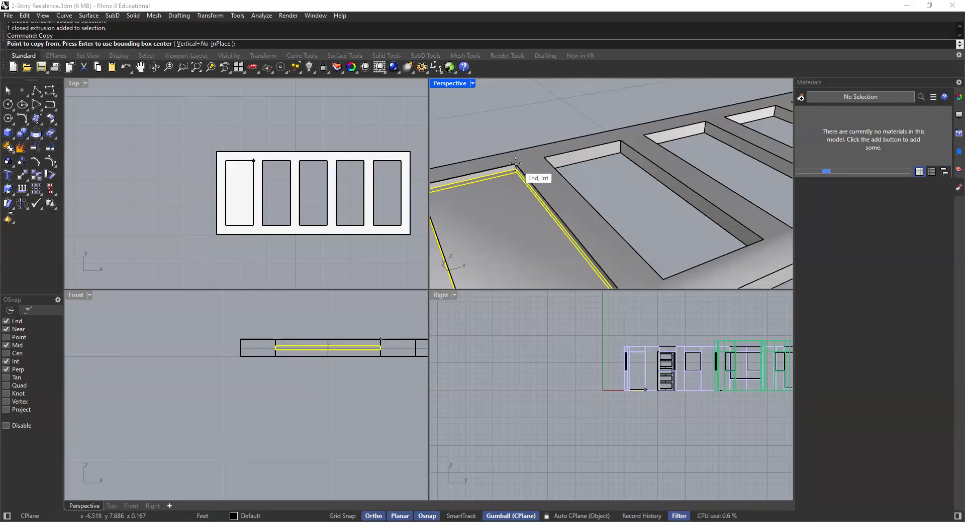
{"action": "left_click", "coordinate": [515, 164]}
{"action": "scroll", "coordinate": [517, 168], "scroll_direction": "down", "scroll_amount": 2}
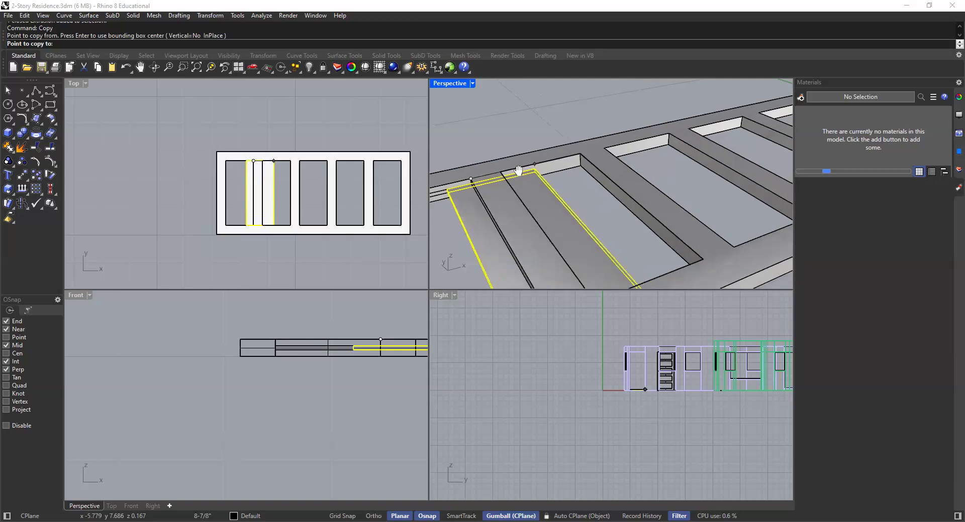
{"action": "left_click", "coordinate": [555, 165]}
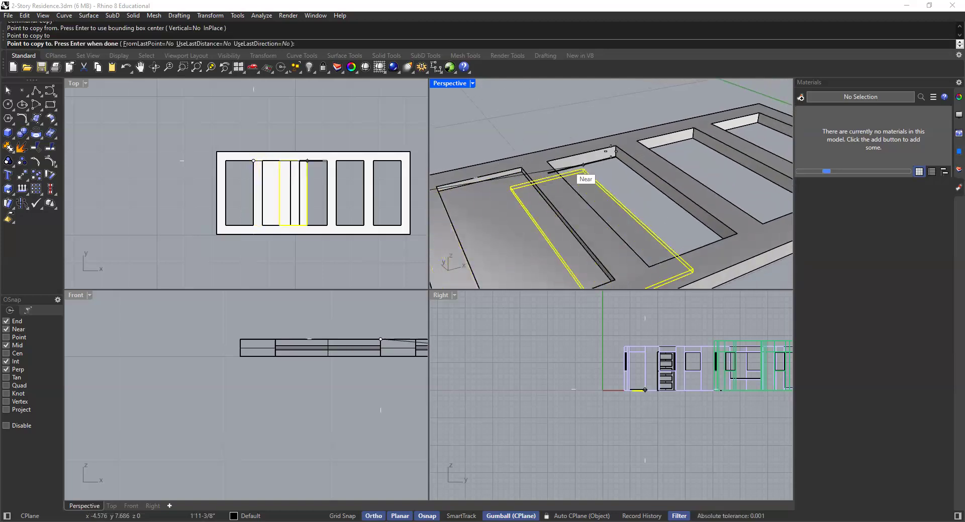
{"action": "left_click", "coordinate": [614, 146]}
{"action": "left_click", "coordinate": [693, 130]}
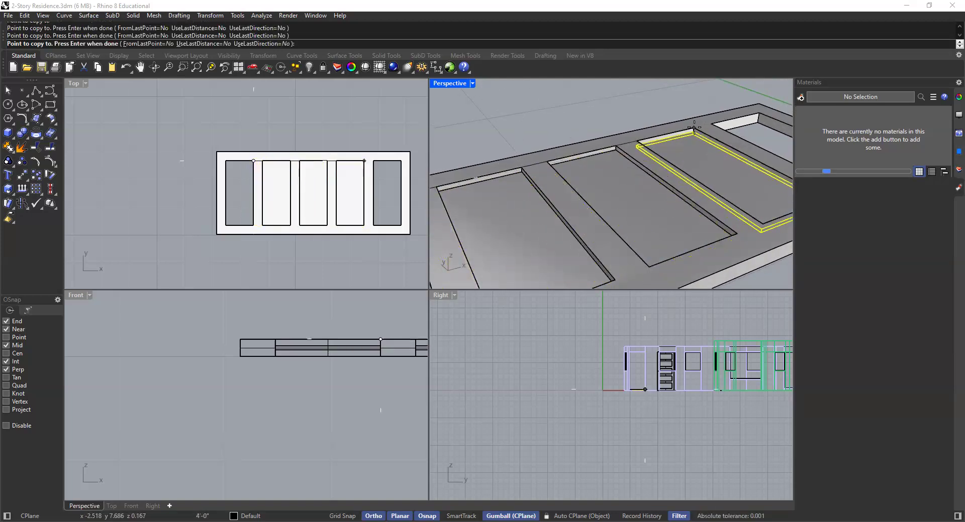
{"action": "left_click", "coordinate": [774, 115]}
{"action": "scroll", "coordinate": [710, 120], "scroll_direction": "down", "scroll_amount": 4}
{"action": "key", "text": "Return"}
{"action": "left_click", "coordinate": [584, 114]}
Examine the five-panel door against the upright door nearby, and check the individual panels in their openings
{"action": "scroll", "coordinate": [584, 114], "scroll_direction": "down", "scroll_amount": 6}
{"action": "right_click_drag", "start_coordinate": [654, 132], "coordinate": [603, 205], "text": "shift"}
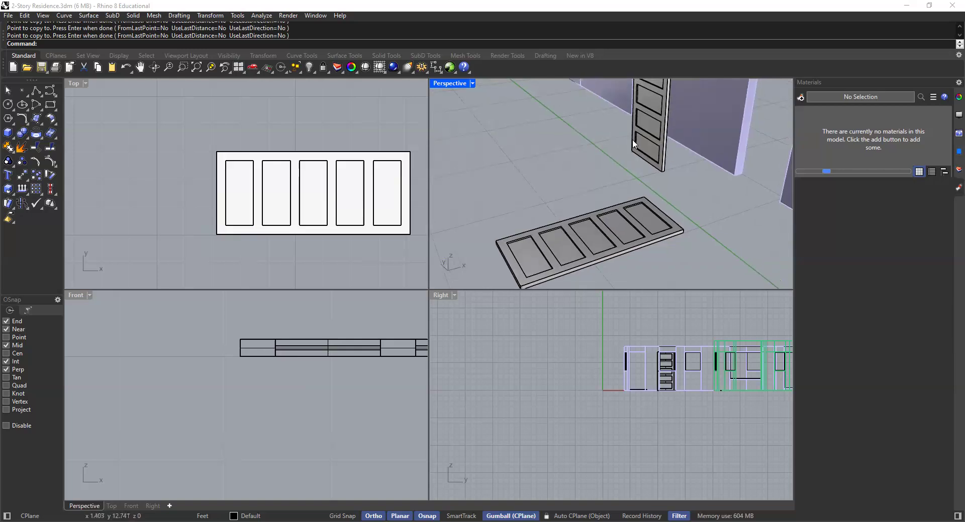
{"action": "scroll", "coordinate": [552, 221], "scroll_direction": "up", "scroll_amount": 3}
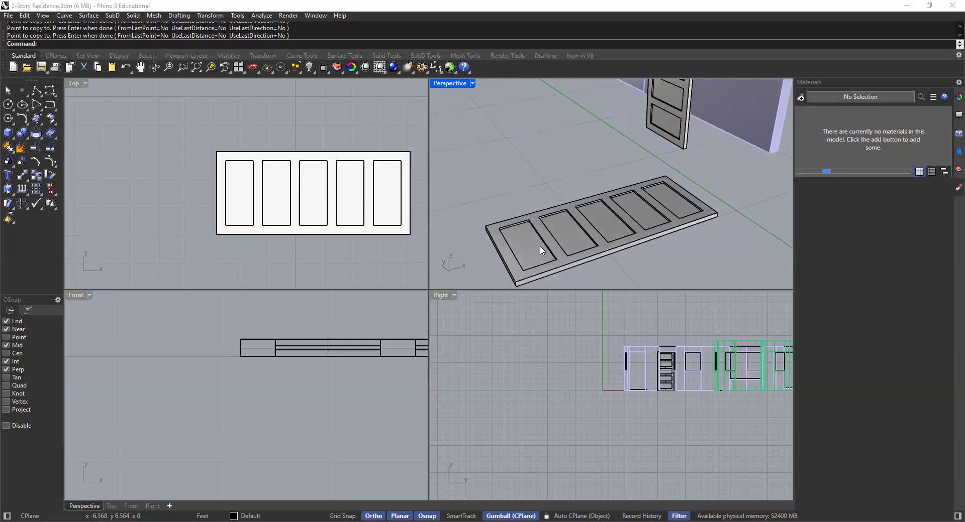
{"action": "scroll", "coordinate": [544, 257], "scroll_direction": "up", "scroll_amount": 3}
{"action": "scroll", "coordinate": [544, 258], "scroll_direction": "down", "scroll_amount": 2}
{"action": "left_click", "coordinate": [517, 226]}
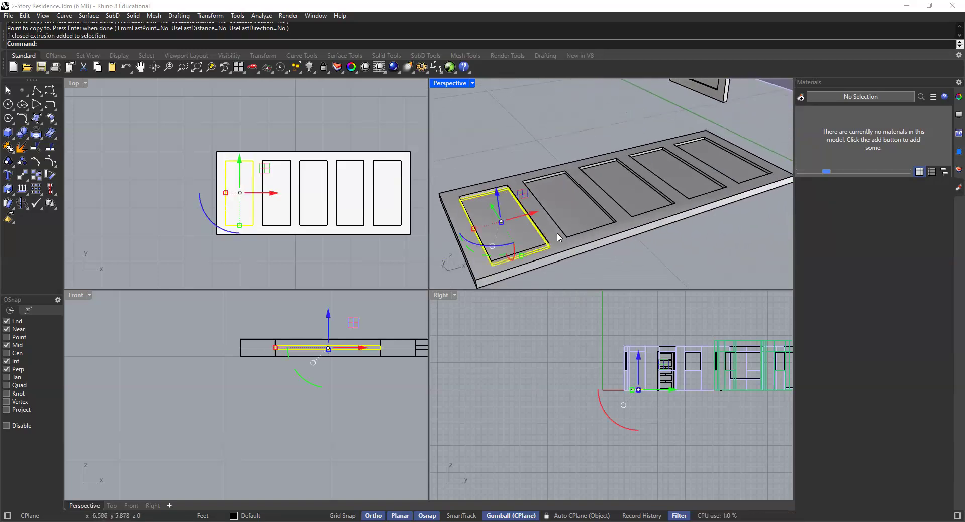
{"action": "left_click", "coordinate": [580, 216], "text": "shift"}
{"action": "left_click", "coordinate": [587, 145]}
{"action": "right_click_drag", "start_coordinate": [588, 143], "coordinate": [747, 98]}
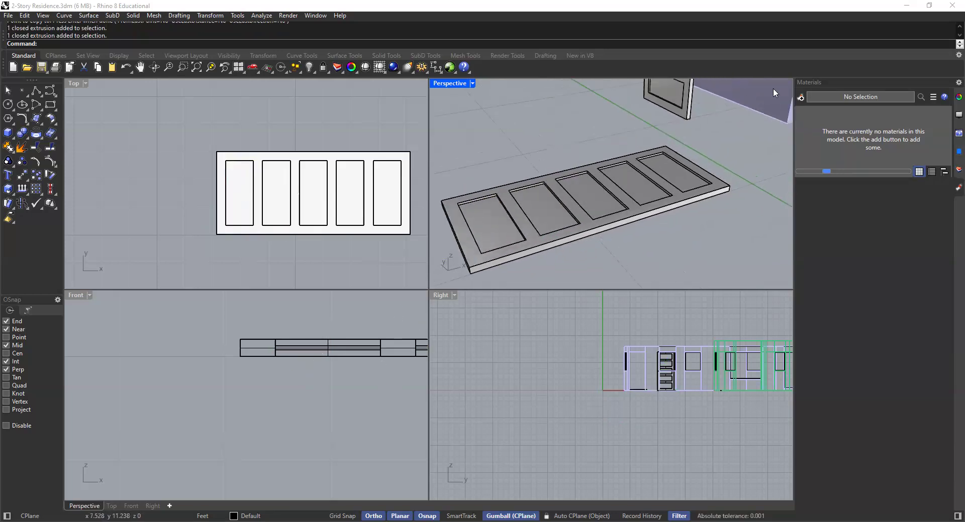
Create two new layers named Doors and Door Glass
{"action": "left_click", "coordinate": [954, 170]}
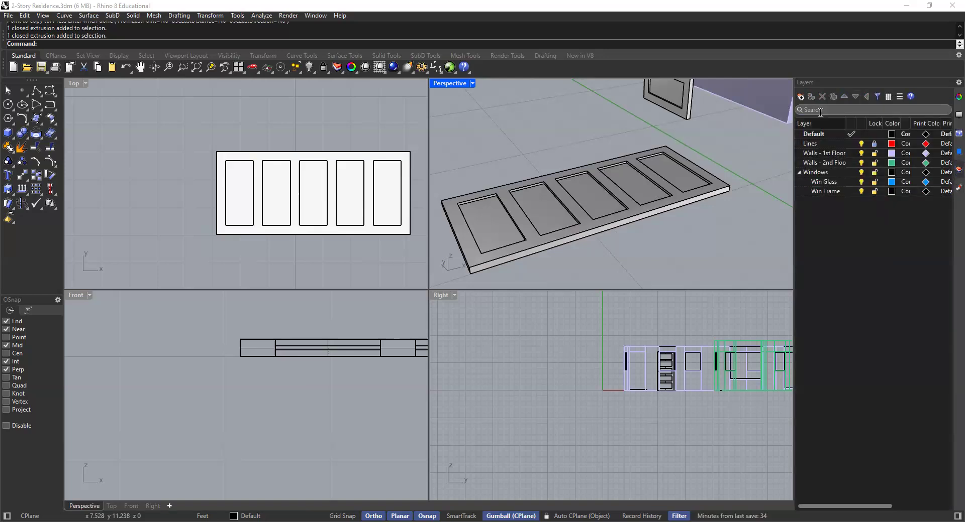
{"action": "left_click", "coordinate": [800, 98]}
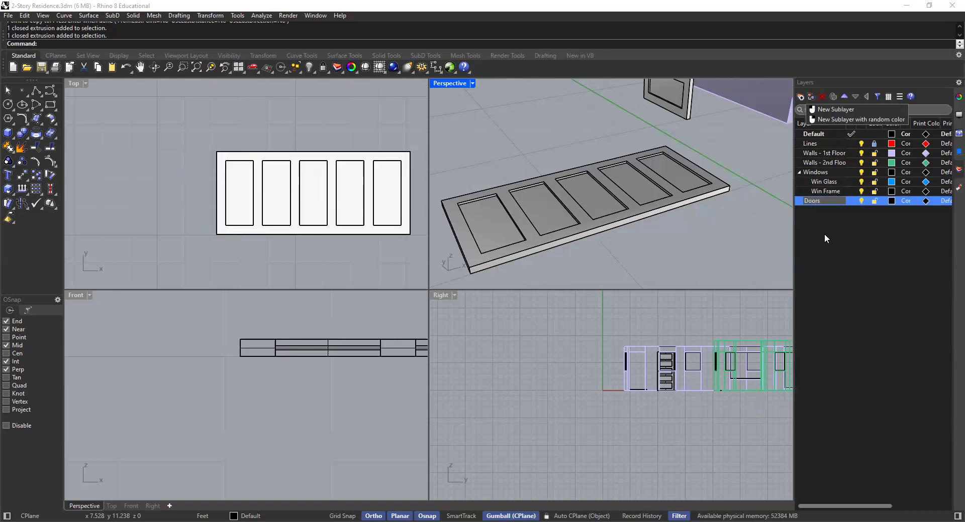
{"action": "left_click", "coordinate": [824, 234]}
{"action": "left_click", "coordinate": [800, 97]}
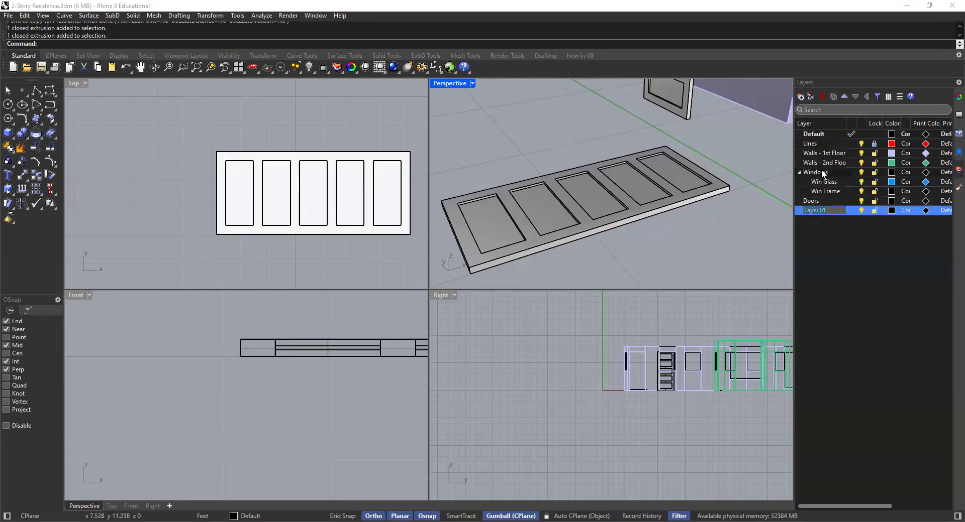
{"action": "type", "text": "DR"}
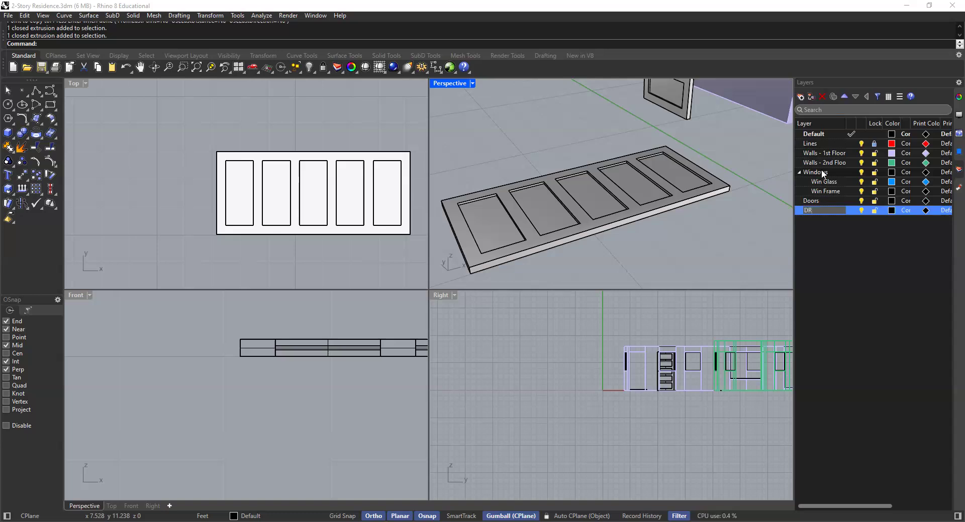
{"action": "key", "text": "BackSpace"}
{"action": "type", "text": "oor Glass"}
{"action": "left_click", "coordinate": [841, 240]}
Add two more layers named Door Frame and Door Trim
{"action": "left_click", "coordinate": [800, 97]}
{"action": "type", "text": "Door Frame"}
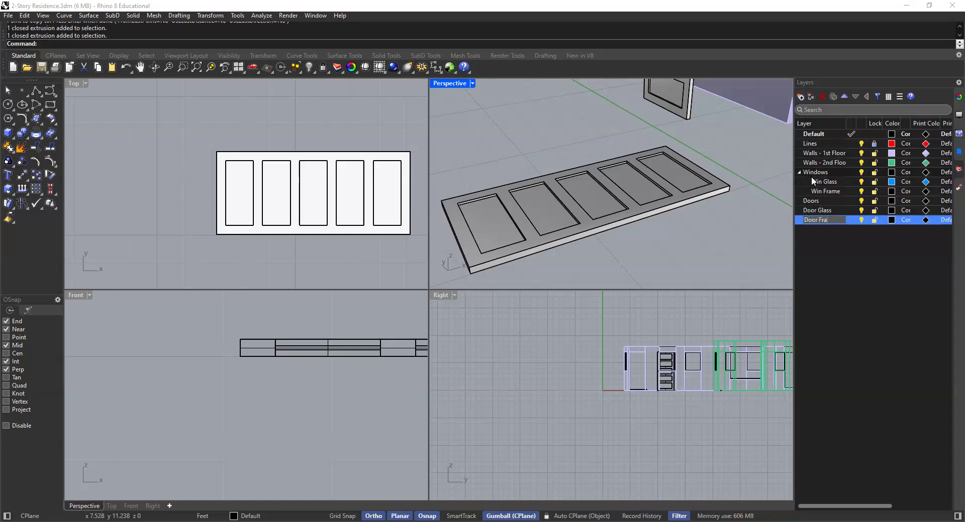
{"action": "left_click", "coordinate": [846, 252]}
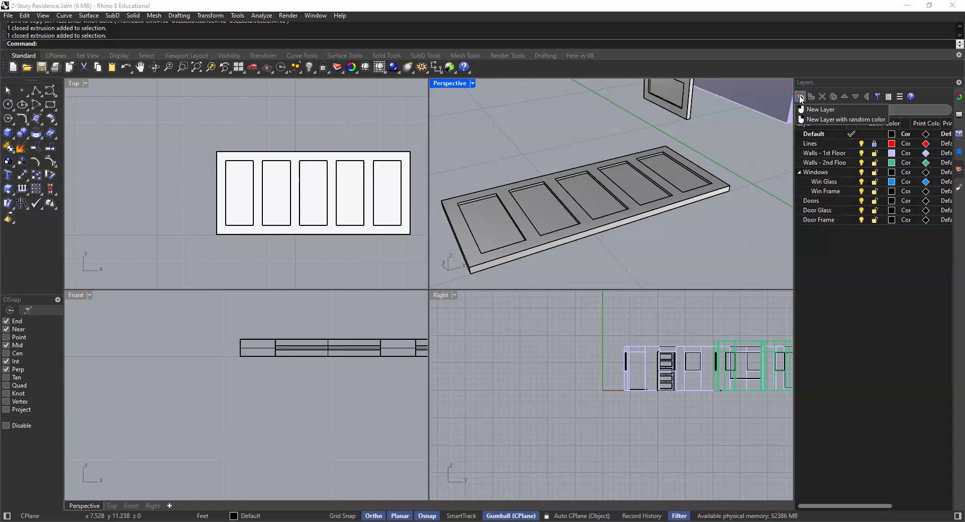
{"action": "left_click", "coordinate": [800, 97]}
{"action": "type", "text": "Door Trim"}
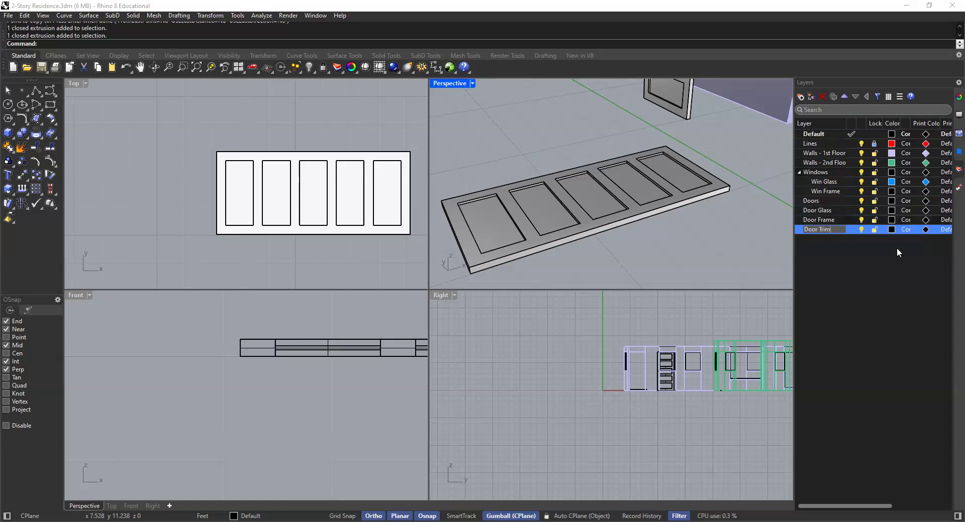
{"action": "left_click", "coordinate": [857, 268]}
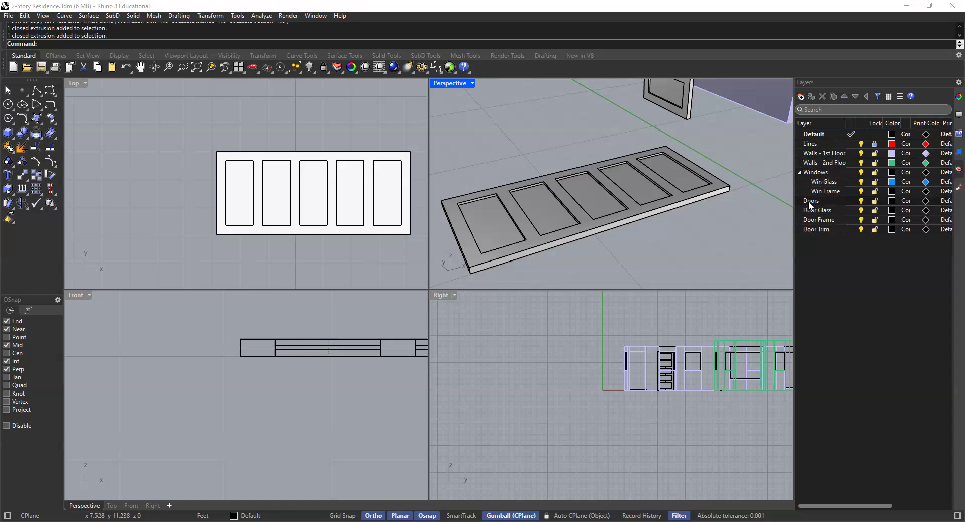
Nest the Door Glass, Door Frame and Door Trim layers under Doors, and make Default the current layer
{"action": "left_click", "coordinate": [811, 212]}
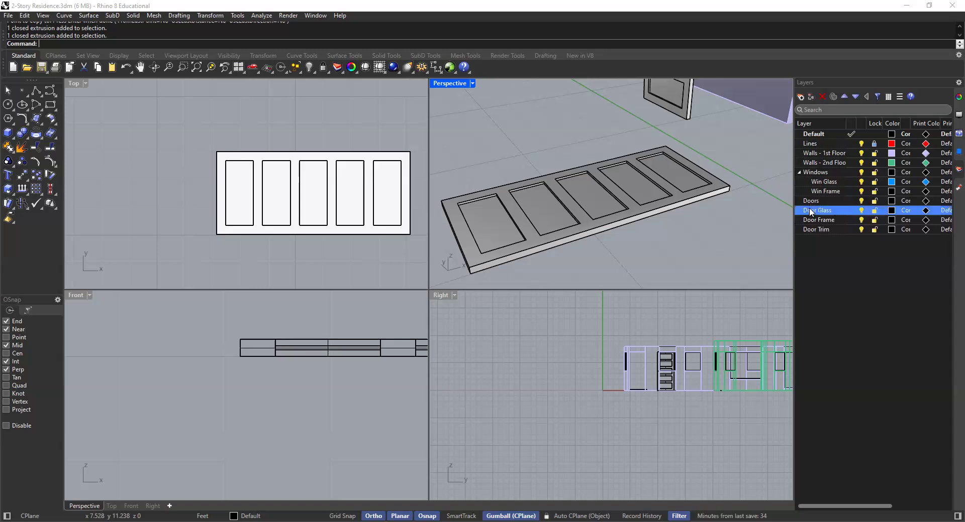
{"action": "left_click_drag", "start_coordinate": [811, 212], "coordinate": [810, 203]}
{"action": "double_click", "coordinate": [824, 220]}
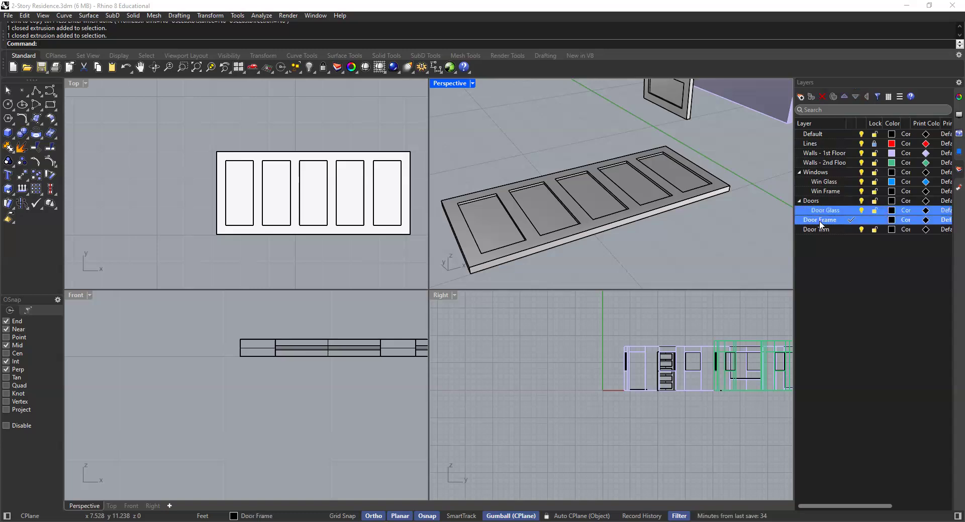
{"action": "left_click", "coordinate": [825, 219]}
{"action": "left_click_drag", "start_coordinate": [819, 200], "coordinate": [819, 201]}
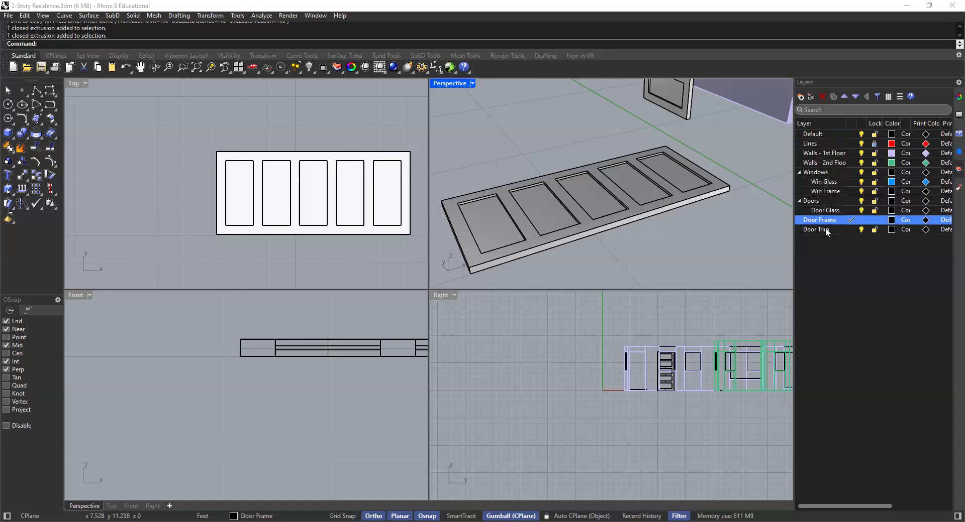
{"action": "left_click", "coordinate": [824, 246]}
{"action": "left_click", "coordinate": [818, 231]}
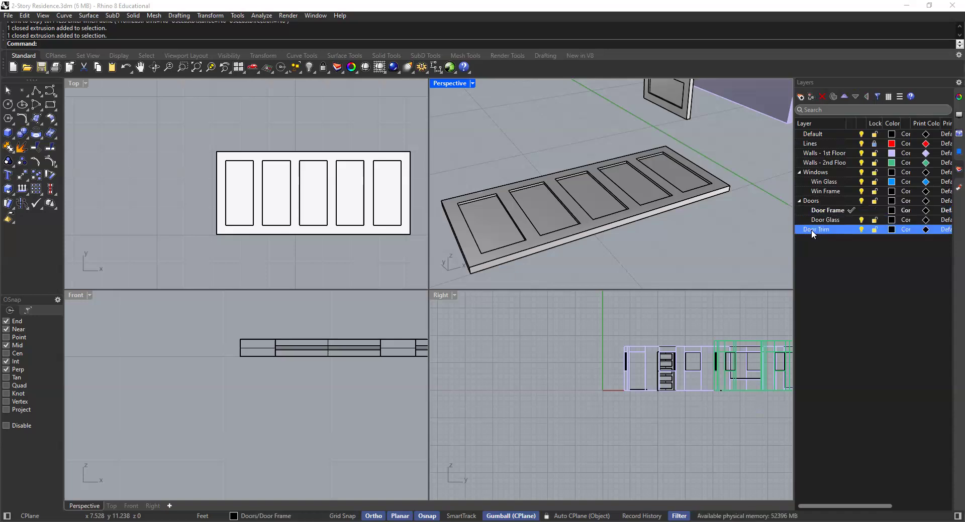
{"action": "left_click_drag", "start_coordinate": [813, 203], "coordinate": [813, 201]}
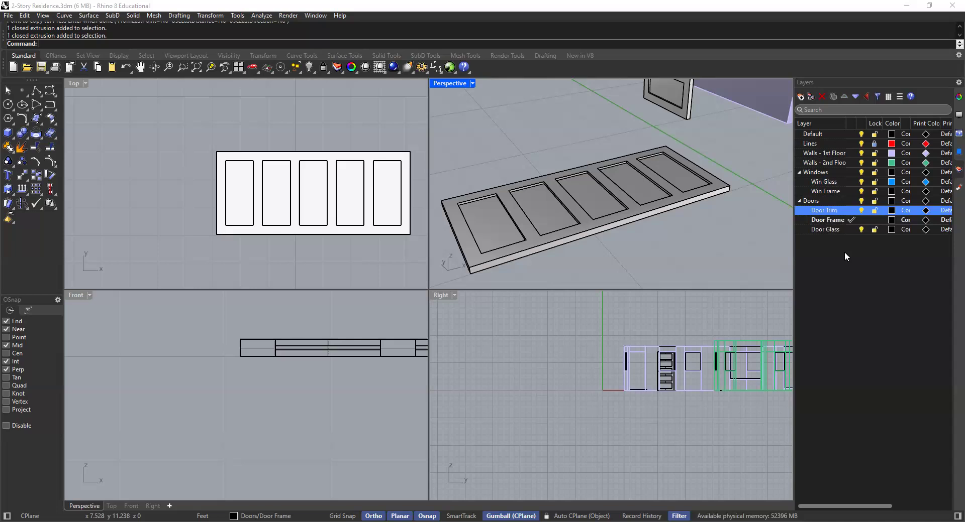
{"action": "left_click", "coordinate": [851, 134]}
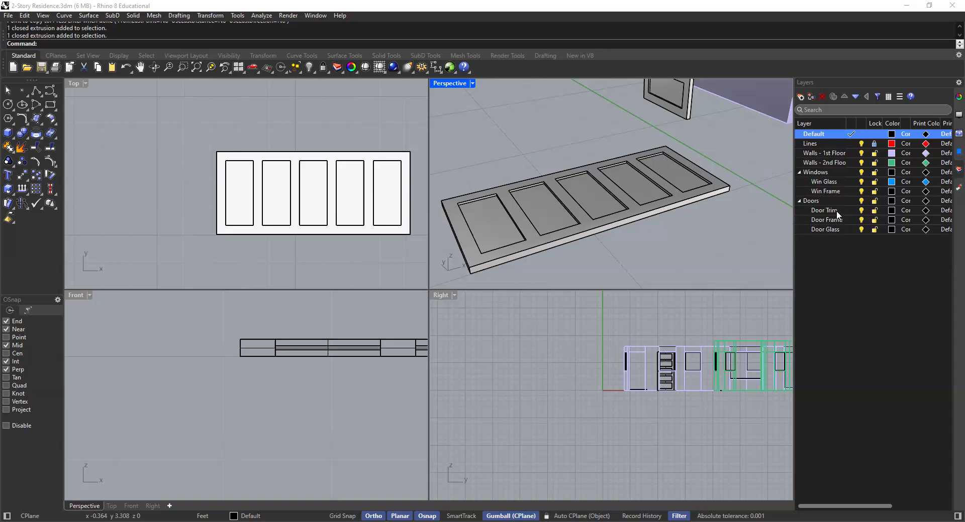
Set the Door Glass layer's color to blue, hex #009CFF
{"action": "left_click", "coordinate": [892, 230]}
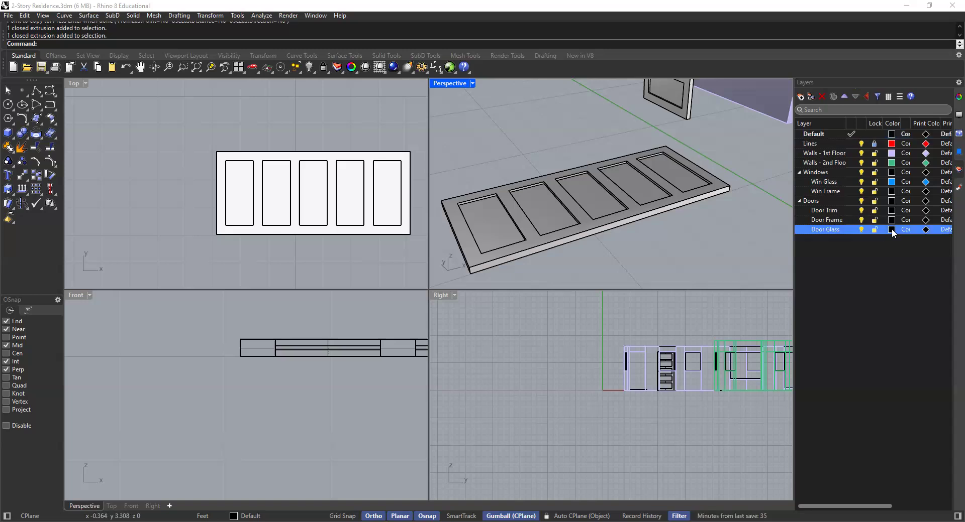
{"action": "left_click", "coordinate": [891, 230]}
{"action": "left_click", "coordinate": [406, 263]}
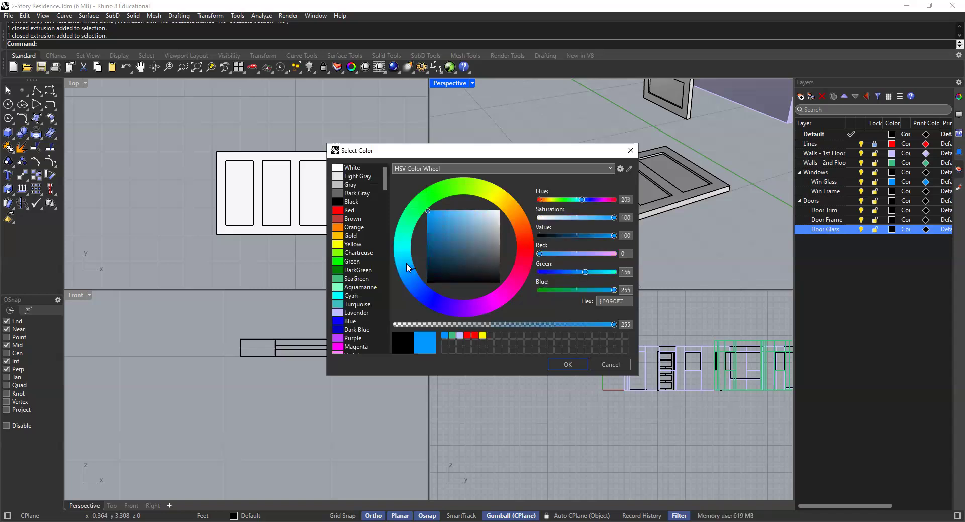
{"action": "left_click", "coordinate": [561, 364]}
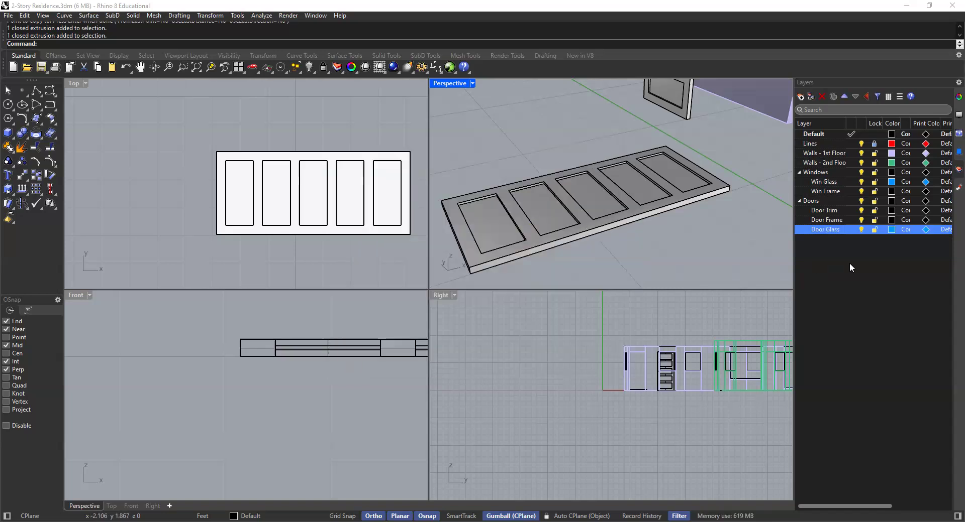
{"action": "left_click", "coordinate": [849, 263]}
Assign all five recessed panels of the flat door to the Door Glass layer
{"action": "left_click", "coordinate": [643, 172]}
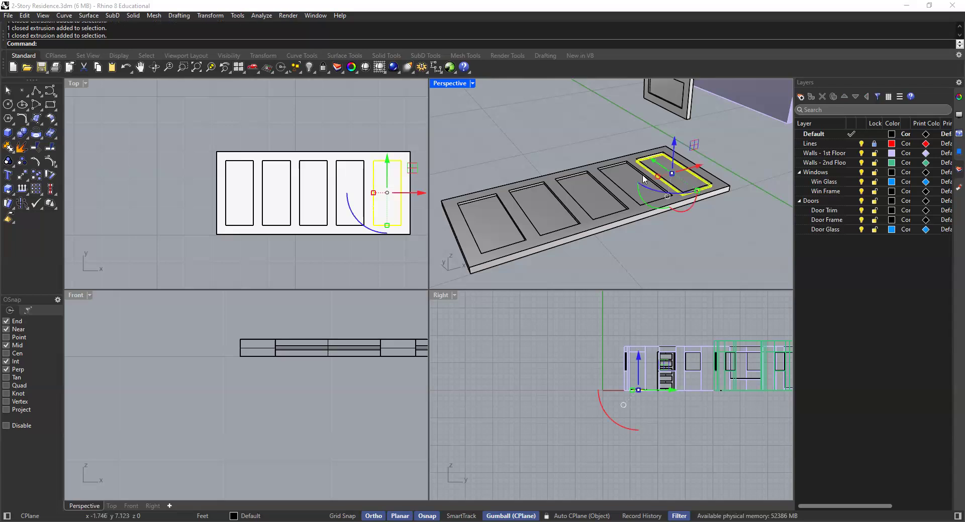
{"action": "left_click", "coordinate": [628, 187], "text": "shift"}
{"action": "left_click", "coordinate": [595, 198], "text": "shift"}
{"action": "left_click", "coordinate": [513, 215], "text": "shift"}
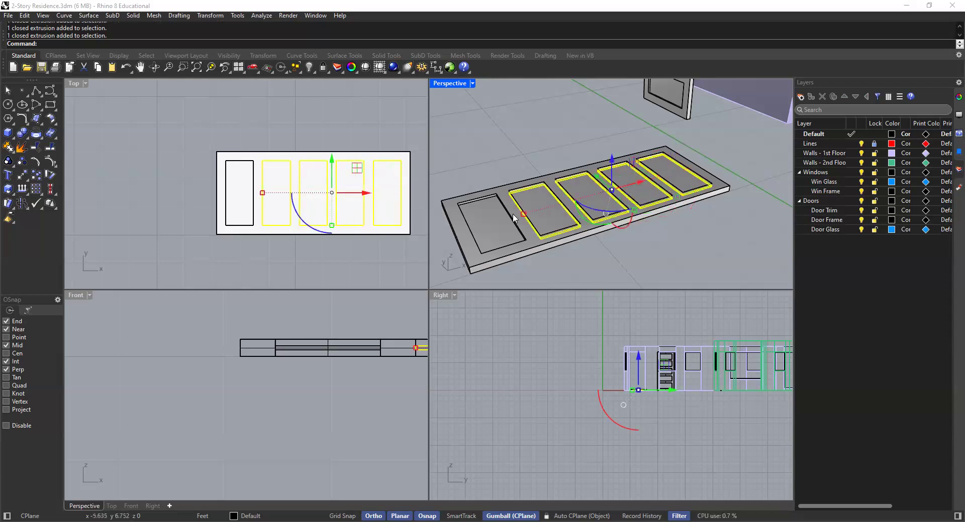
{"action": "left_click", "coordinate": [487, 224], "text": "shift"}
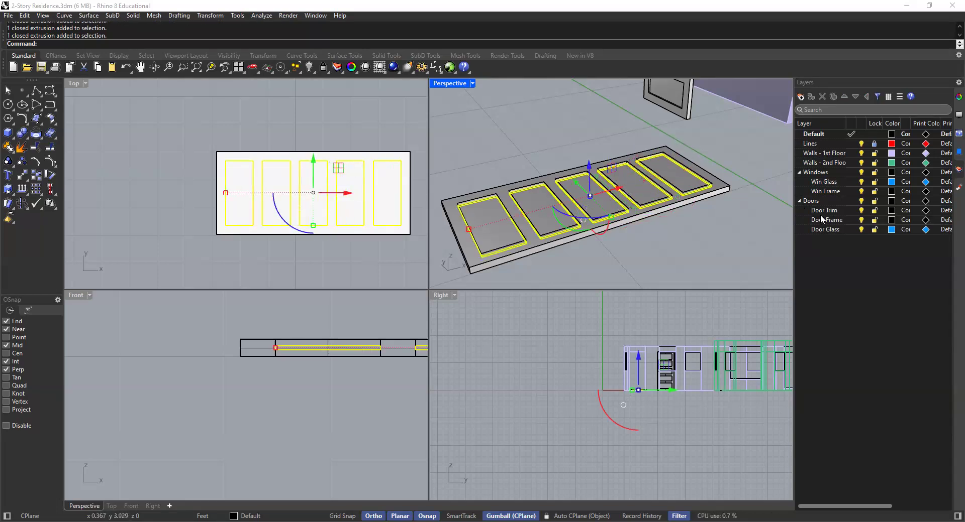
{"action": "left_click", "coordinate": [831, 230]}
{"action": "right_click", "coordinate": [833, 232]}
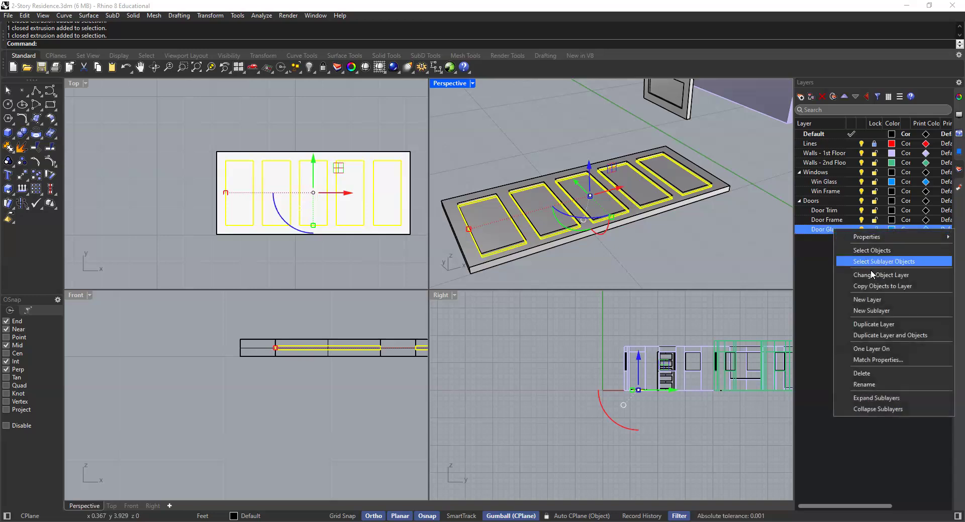
{"action": "left_click", "coordinate": [844, 274]}
{"action": "left_click", "coordinate": [764, 253]}
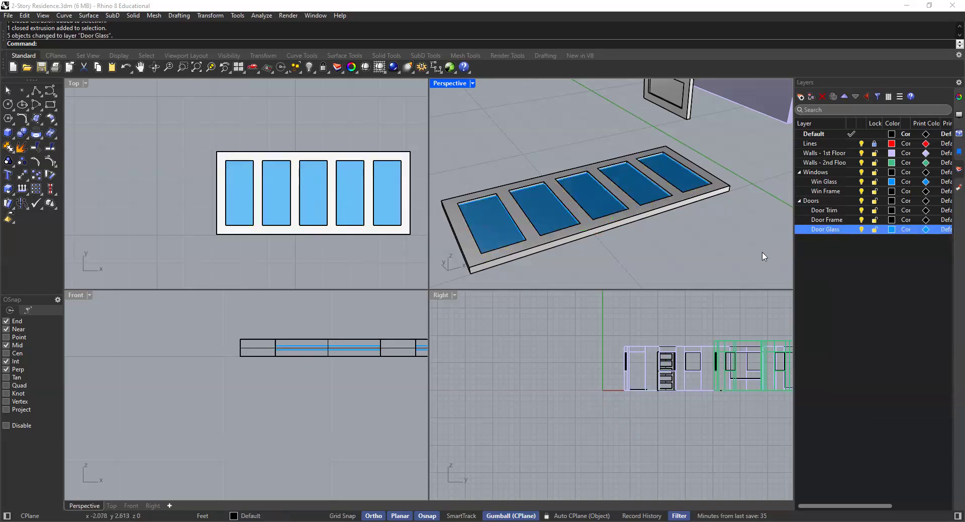
Assign the door slab surrounding the five panels to the Door Frame layer
{"action": "left_click", "coordinate": [706, 193]}
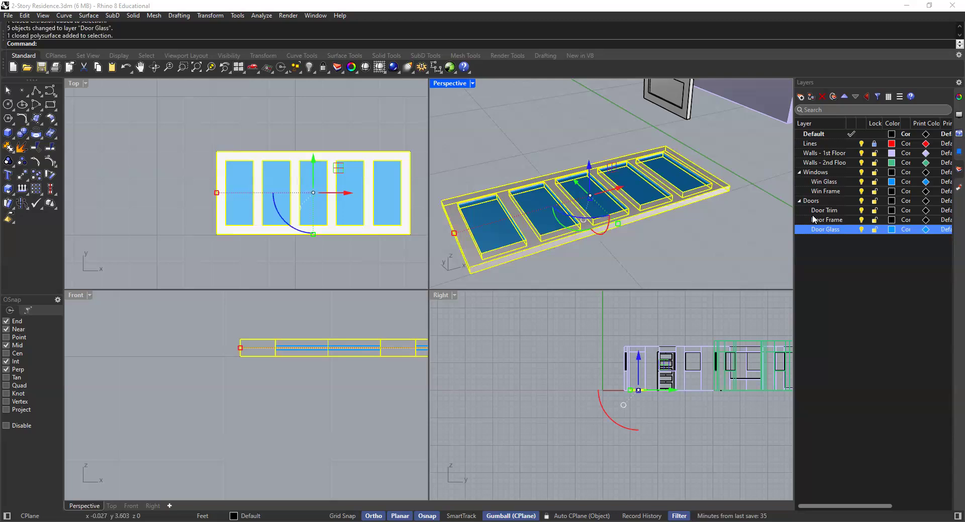
{"action": "right_click", "coordinate": [824, 221]}
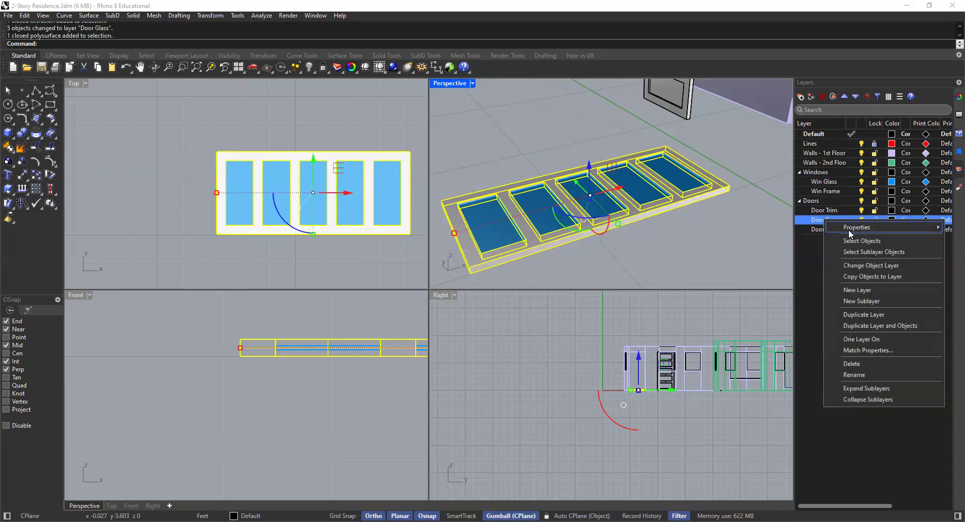
{"action": "left_click", "coordinate": [854, 266]}
{"action": "left_click", "coordinate": [754, 252]}
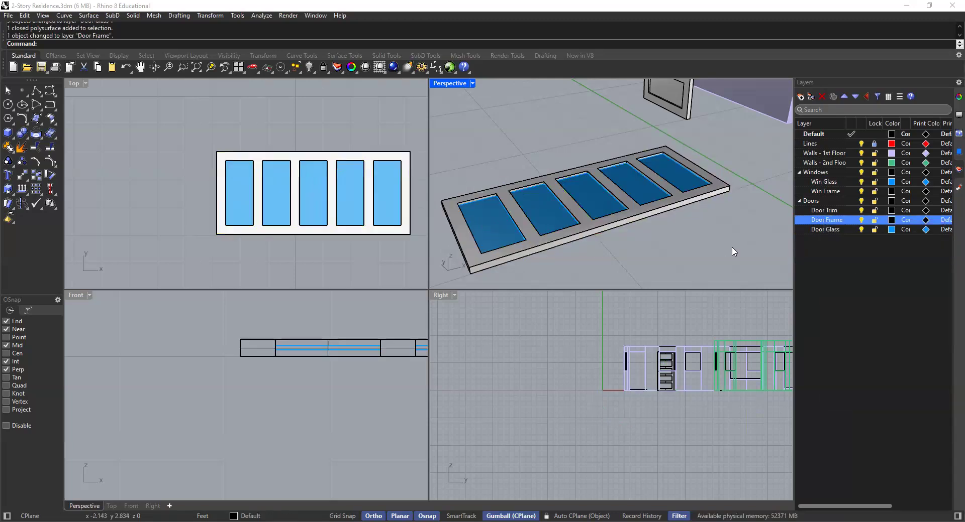
Group the five glass panels and the surrounding door slab into one object
{"action": "scroll", "coordinate": [539, 224], "scroll_direction": "up", "scroll_amount": 2}
{"action": "left_click", "coordinate": [499, 225]}
{"action": "left_click", "coordinate": [535, 207], "text": "shift"}
{"action": "left_click", "coordinate": [615, 185], "text": "shift"}
{"action": "left_click", "coordinate": [643, 177], "text": "shift"}
{"action": "left_click", "coordinate": [704, 167], "text": "shift"}
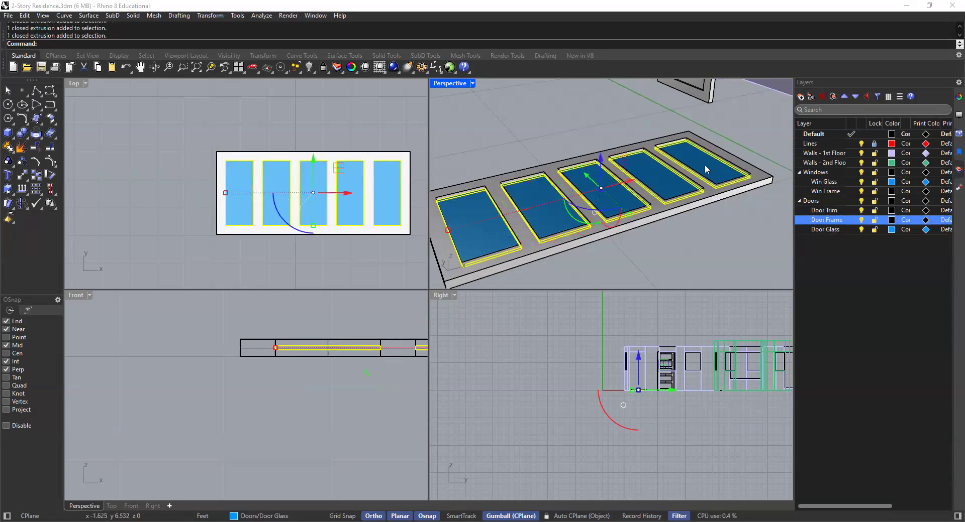
{"action": "left_click", "coordinate": [720, 203], "text": "shift"}
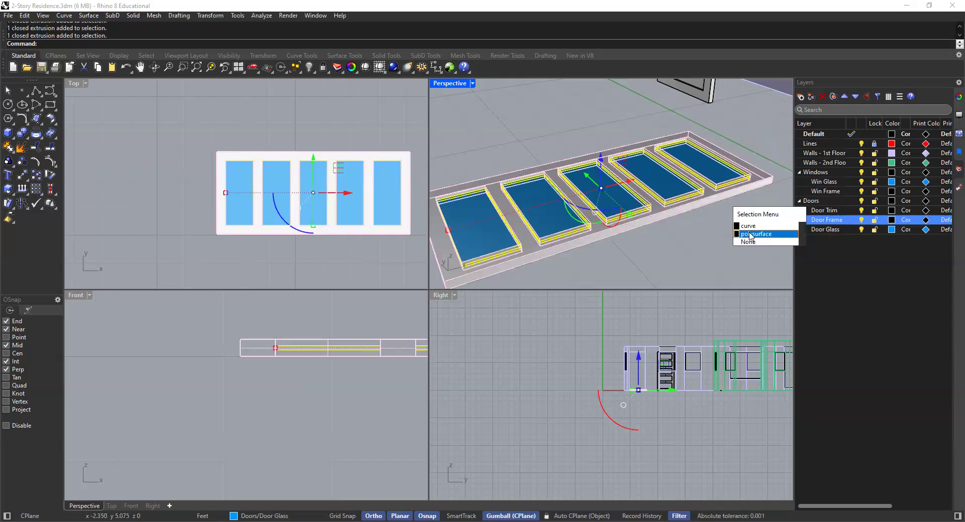
{"action": "left_click", "coordinate": [750, 234]}
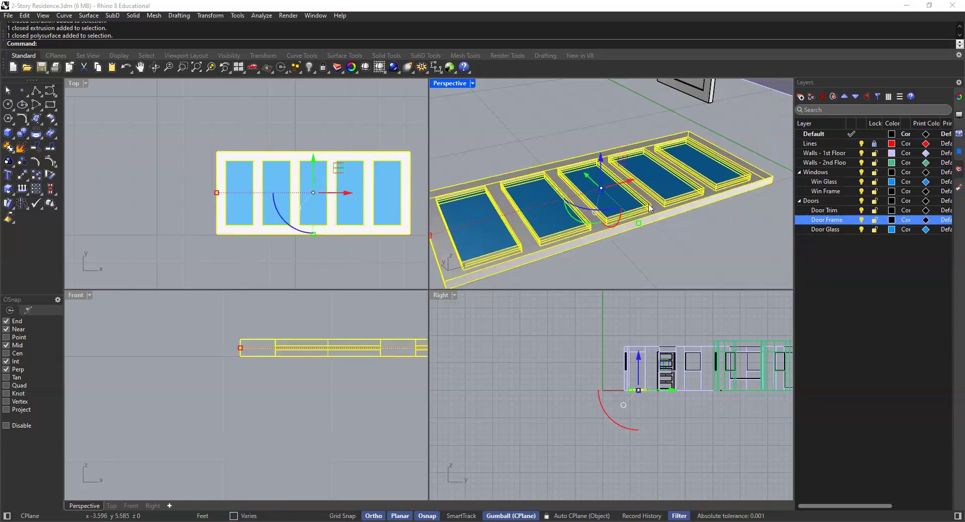
{"action": "type", "text": "Group"}
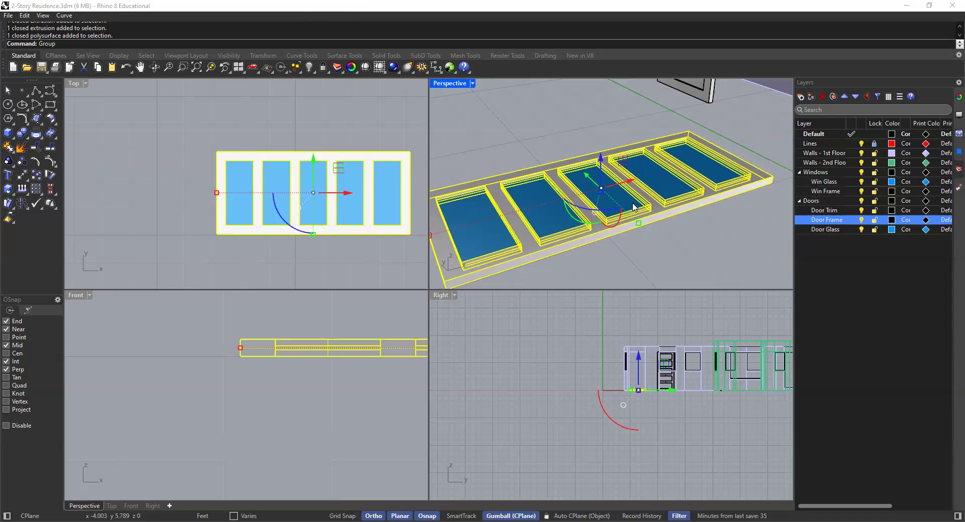
{"action": "key", "text": "Return"}
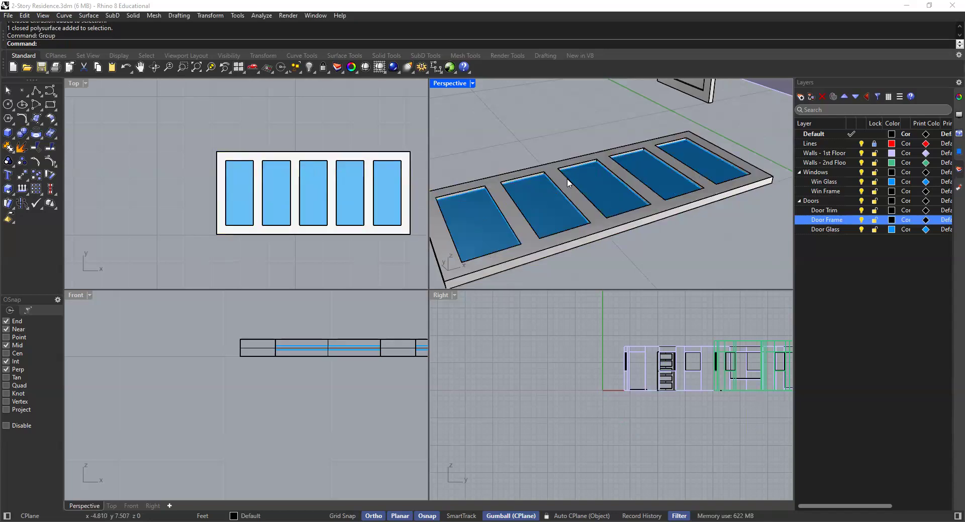
Rotate the grouped door 90 degrees in the Front view so it stands upright
{"action": "scroll", "coordinate": [596, 186], "scroll_direction": "up", "scroll_amount": 3}
{"action": "scroll", "coordinate": [591, 212], "scroll_direction": "down", "scroll_amount": 5}
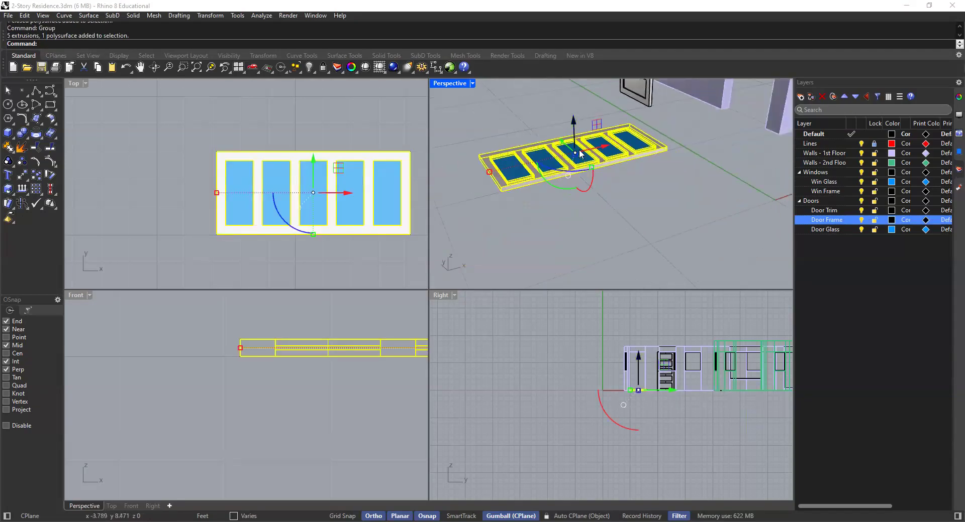
{"action": "scroll", "coordinate": [602, 205], "scroll_direction": "up", "scroll_amount": 3}
{"action": "left_click", "coordinate": [669, 225]}
{"action": "left_click", "coordinate": [585, 219]}
{"action": "right_click_drag", "start_coordinate": [582, 208], "coordinate": [652, 187], "text": "shift"}
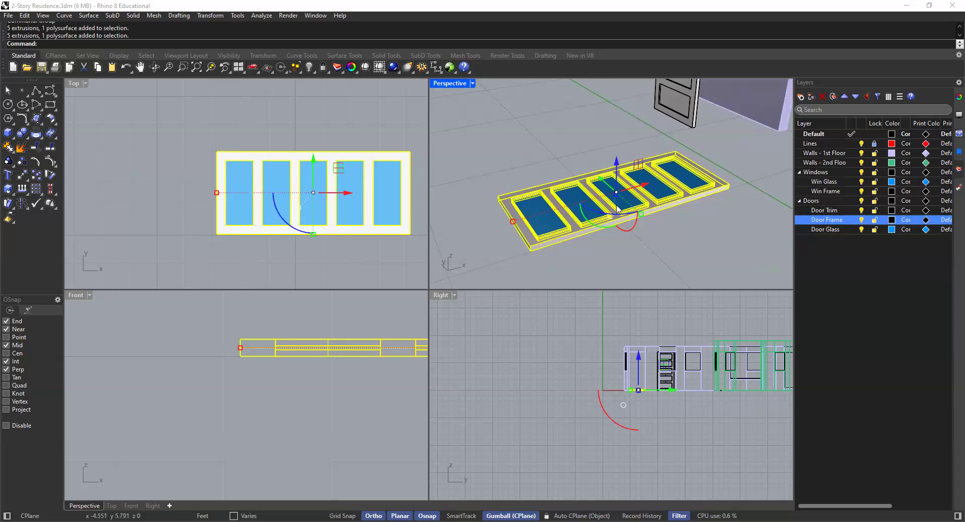
{"action": "scroll", "coordinate": [266, 337], "scroll_direction": "down", "scroll_amount": 10}
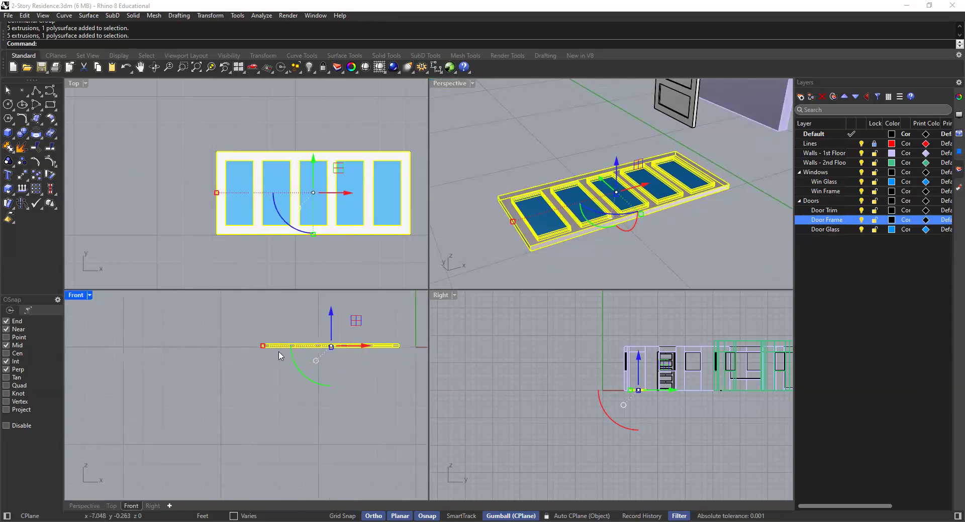
{"action": "scroll", "coordinate": [352, 355], "scroll_direction": "up", "scroll_amount": 3}
{"action": "scroll", "coordinate": [337, 356], "scroll_direction": "up", "scroll_amount": 3}
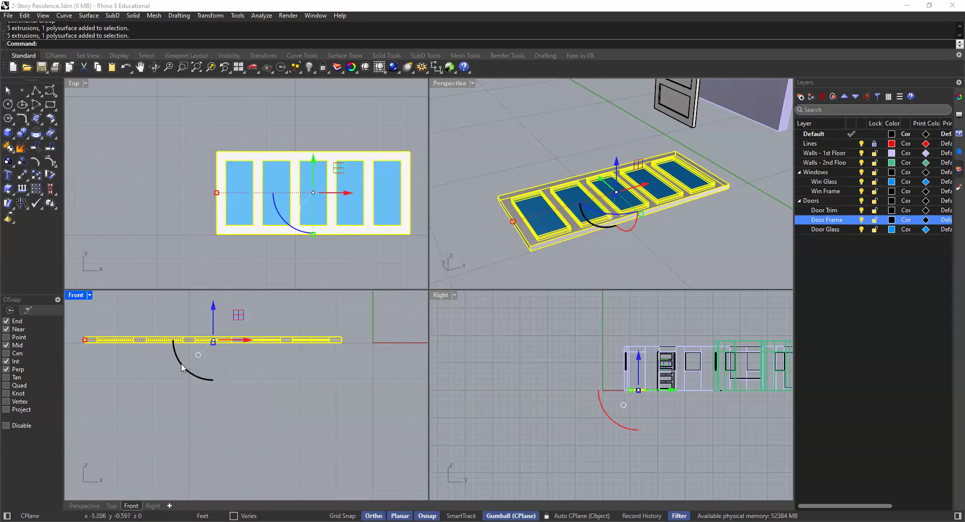
{"action": "left_click_drag", "start_coordinate": [181, 369], "coordinate": [182, 364]}
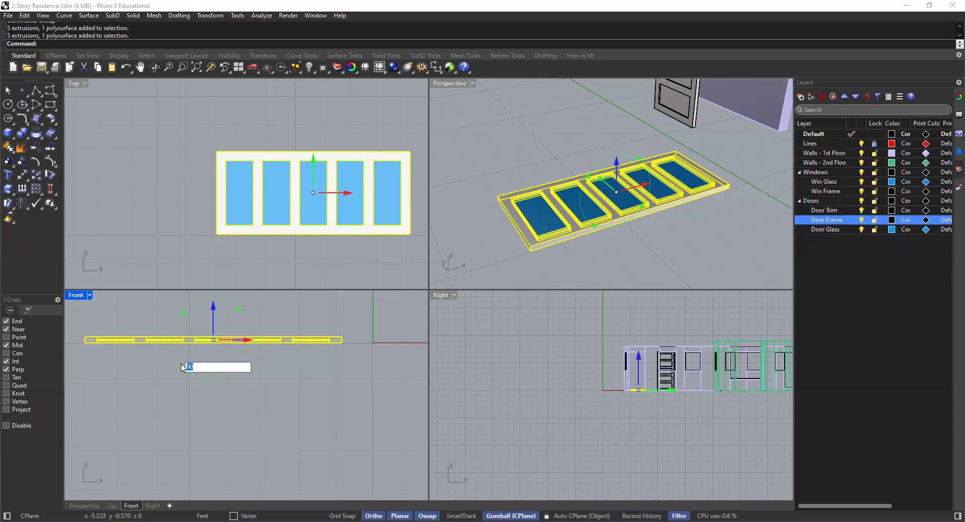
{"action": "key", "text": "Return"}
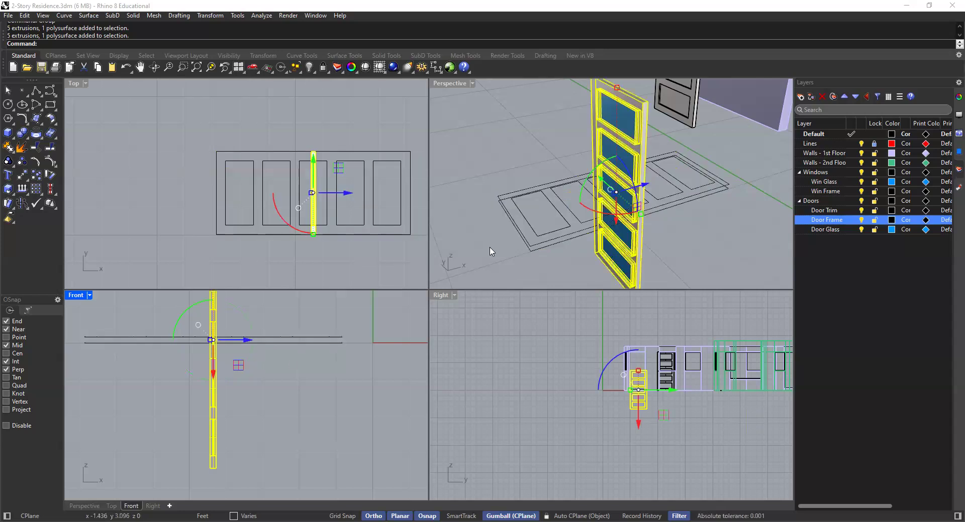
{"action": "left_click", "coordinate": [582, 254]}
Switch the Perspective view to Ghosted display and maximize it
{"action": "scroll", "coordinate": [604, 250], "scroll_direction": "down", "scroll_amount": 4}
{"action": "mouse_move", "coordinate": [624, 194]}
{"action": "right_mouse_down", "text": "shift"}
{"action": "mouse_move", "coordinate": [589, 201]}
{"action": "mouse_move", "coordinate": [635, 190]}
{"action": "mouse_move", "coordinate": [628, 202]}
{"action": "right_mouse_up", "text": "shift"}
{"action": "scroll", "coordinate": [635, 189], "scroll_direction": "down", "scroll_amount": 3}
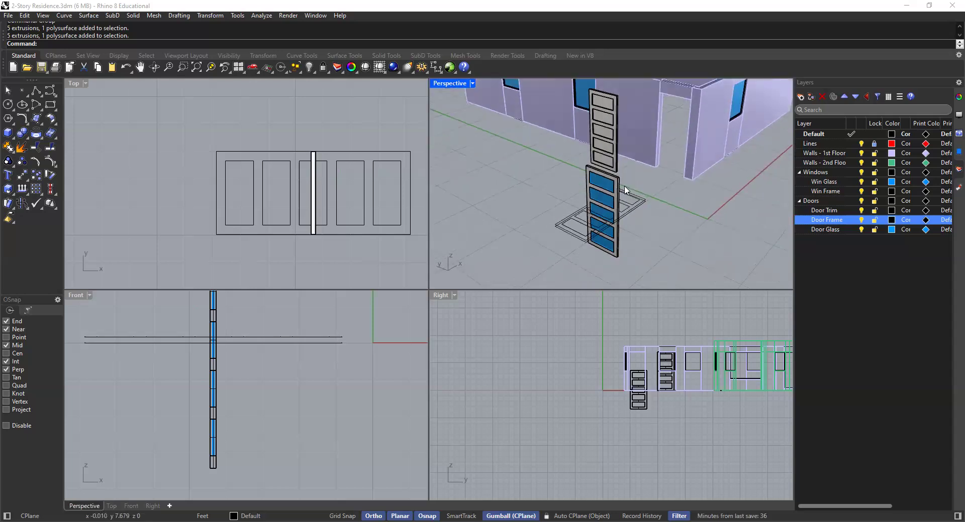
{"action": "scroll", "coordinate": [625, 190], "scroll_direction": "up", "scroll_amount": 2}
{"action": "left_click", "coordinate": [609, 179]}
{"action": "right_click_drag", "start_coordinate": [617, 168], "coordinate": [570, 211], "text": "shift"}
{"action": "scroll", "coordinate": [563, 213], "scroll_direction": "up", "scroll_amount": 1}
{"action": "left_click", "coordinate": [546, 184]}
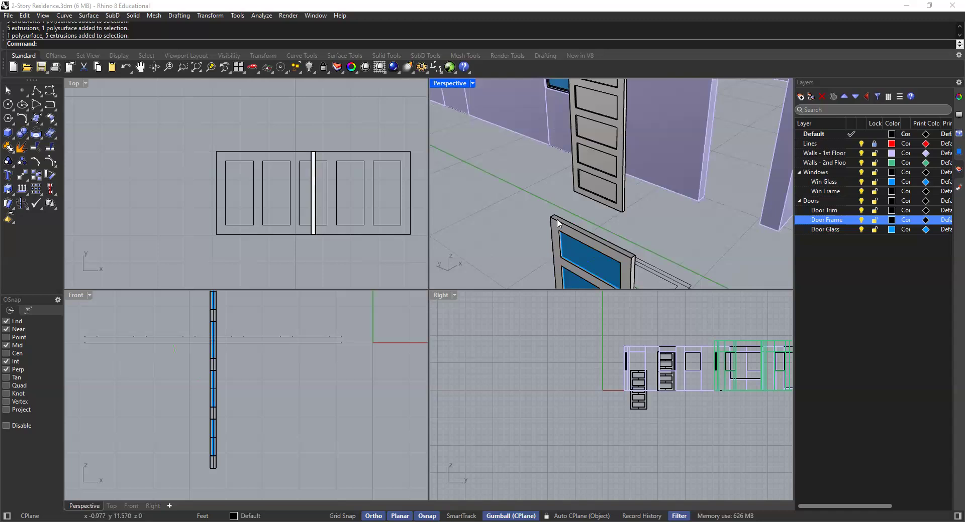
{"action": "scroll", "coordinate": [556, 222], "scroll_direction": "up", "scroll_amount": 4}
{"action": "scroll", "coordinate": [556, 221], "scroll_direction": "down", "scroll_amount": 1}
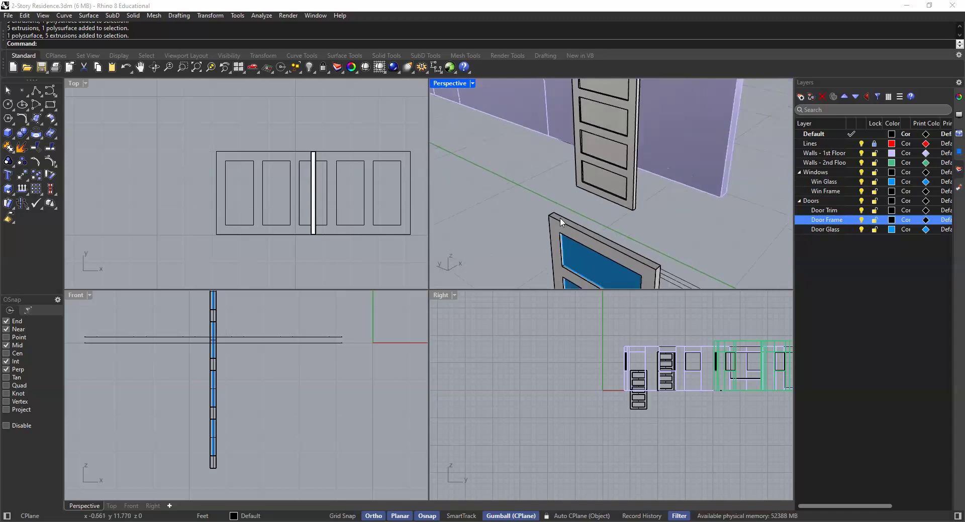
{"action": "scroll", "coordinate": [556, 223], "scroll_direction": "down", "scroll_amount": 2}
{"action": "scroll", "coordinate": [663, 145], "scroll_direction": "up", "scroll_amount": 2}
{"action": "scroll", "coordinate": [670, 140], "scroll_direction": "down", "scroll_amount": 2}
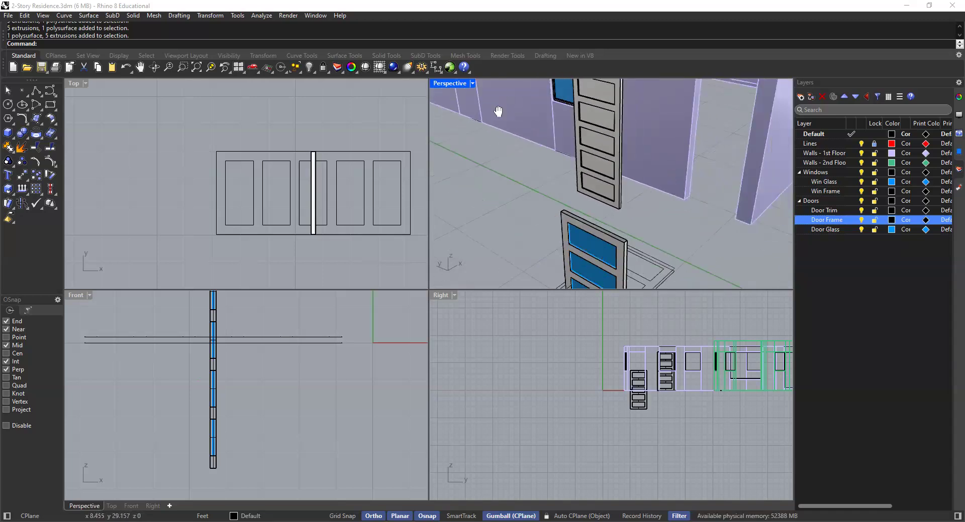
{"action": "right_click_drag", "start_coordinate": [498, 112], "coordinate": [485, 122], "text": "shift"}
{"action": "left_click", "coordinate": [472, 84]}
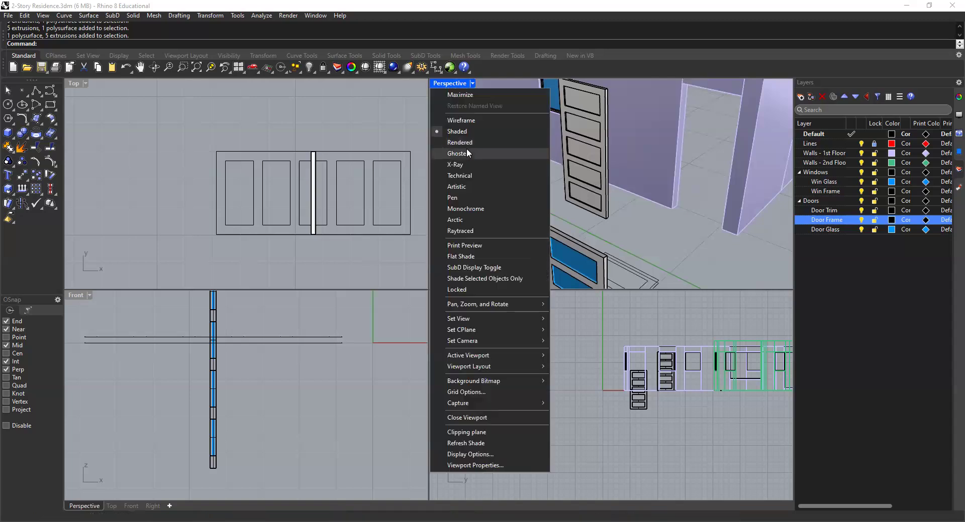
{"action": "left_click", "coordinate": [467, 149]}
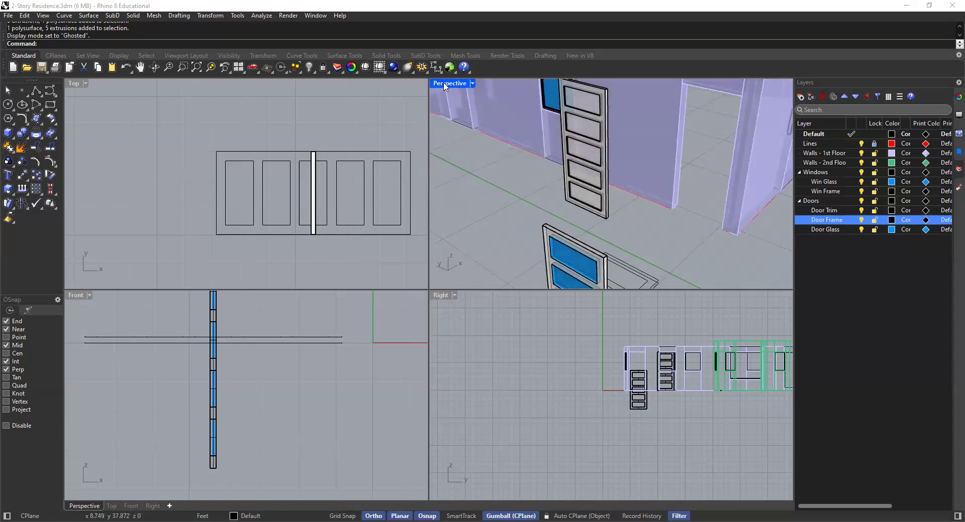
{"action": "double_click", "coordinate": [444, 86]}
Move the grouped door from the midpoint of its upper short edge to the matching midpoint in the first-floor doorway, centering it in the wall's thickness
{"action": "right_click_drag", "start_coordinate": [166, 181], "coordinate": [320, 274], "text": "shift"}
{"action": "left_click", "coordinate": [347, 334]}
{"action": "scroll", "coordinate": [336, 333], "scroll_direction": "up", "scroll_amount": 3}
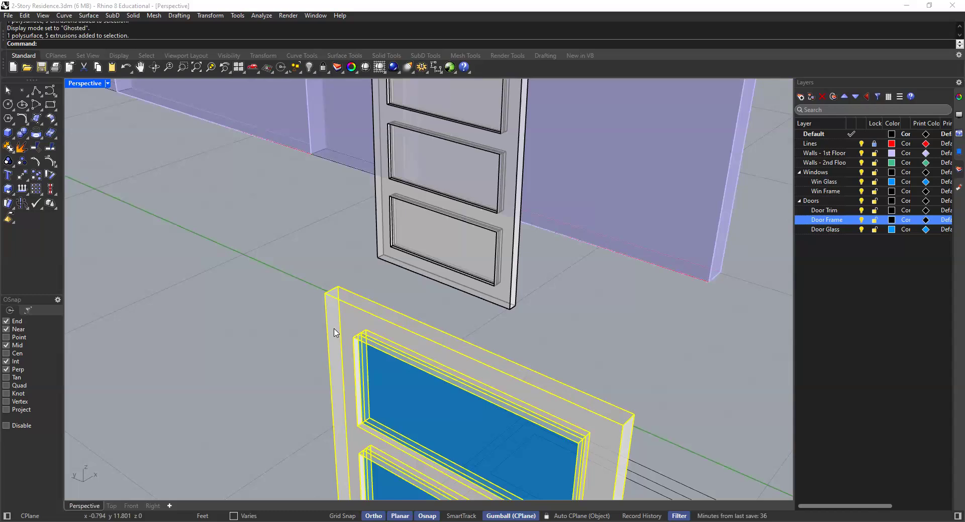
{"action": "type", "text": "Move"}
{"action": "key", "text": "Return"}
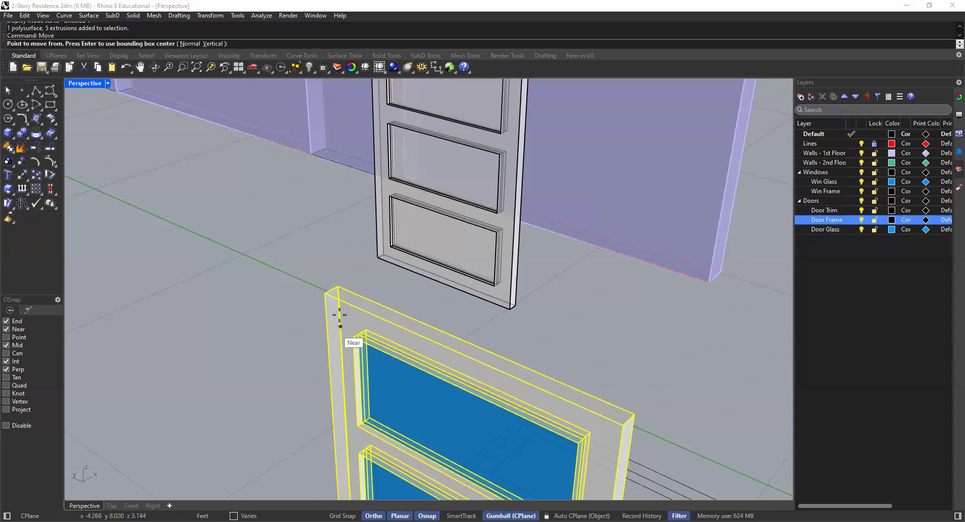
{"action": "scroll", "coordinate": [337, 301], "scroll_direction": "up", "scroll_amount": 3}
{"action": "left_click", "coordinate": [330, 285]}
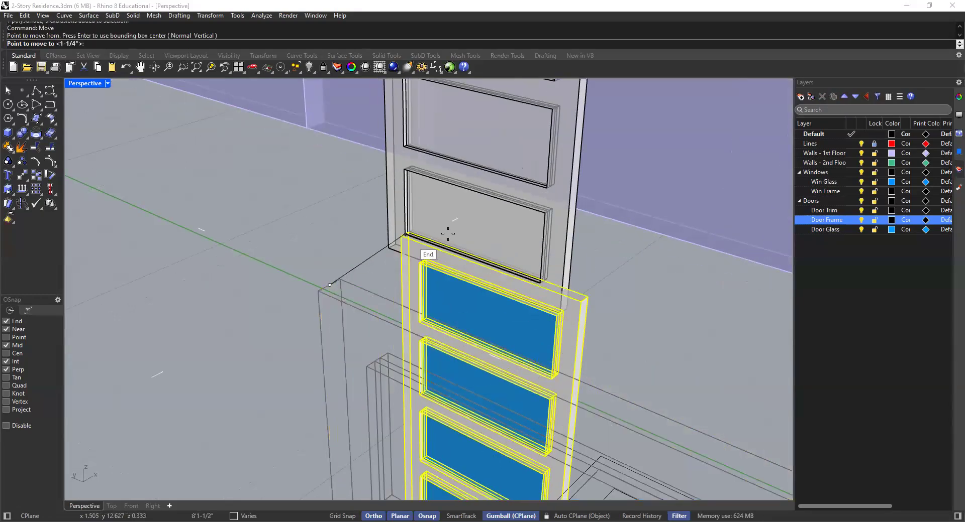
{"action": "scroll", "coordinate": [446, 234], "scroll_direction": "down", "scroll_amount": 4}
{"action": "right_click_drag", "start_coordinate": [446, 236], "coordinate": [293, 442], "text": "shift"}
{"action": "right_click_drag", "start_coordinate": [592, 116], "coordinate": [445, 289], "text": "shift"}
{"action": "scroll", "coordinate": [508, 201], "scroll_direction": "up", "scroll_amount": 7}
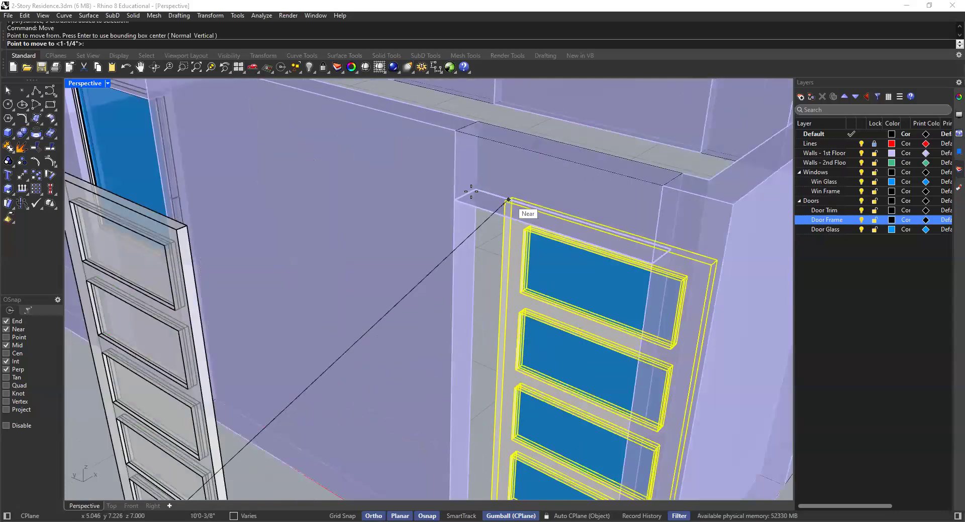
{"action": "left_click", "coordinate": [440, 195]}
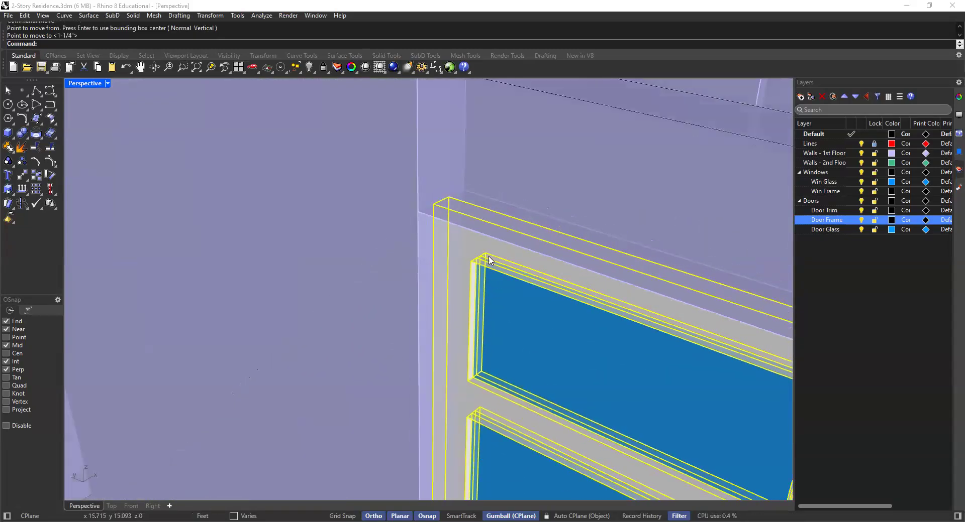
Return the Perspective view to Shaded display
{"action": "scroll", "coordinate": [487, 260], "scroll_direction": "down", "scroll_amount": 5}
{"action": "scroll", "coordinate": [422, 308], "scroll_direction": "down", "scroll_amount": 5}
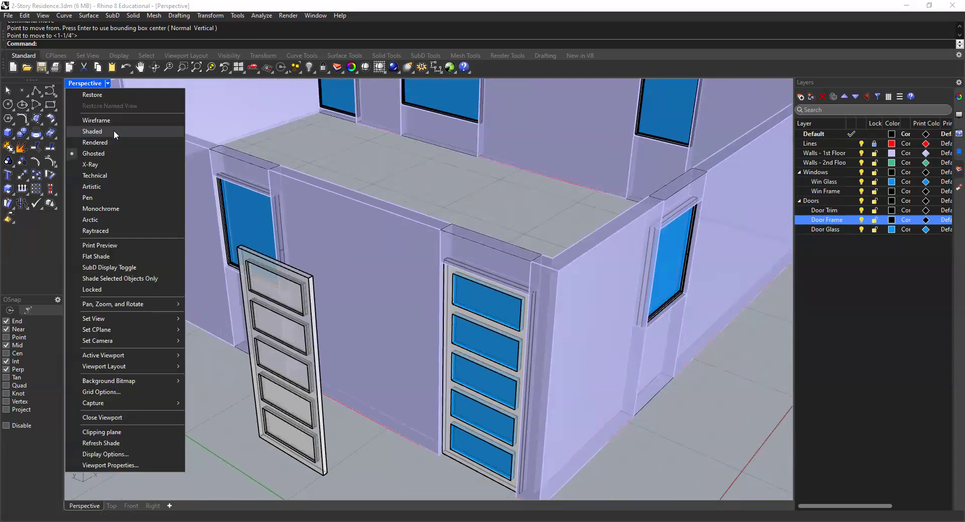
{"action": "left_click", "coordinate": [113, 131]}
{"action": "scroll", "coordinate": [338, 301], "scroll_direction": "down", "scroll_amount": 7}
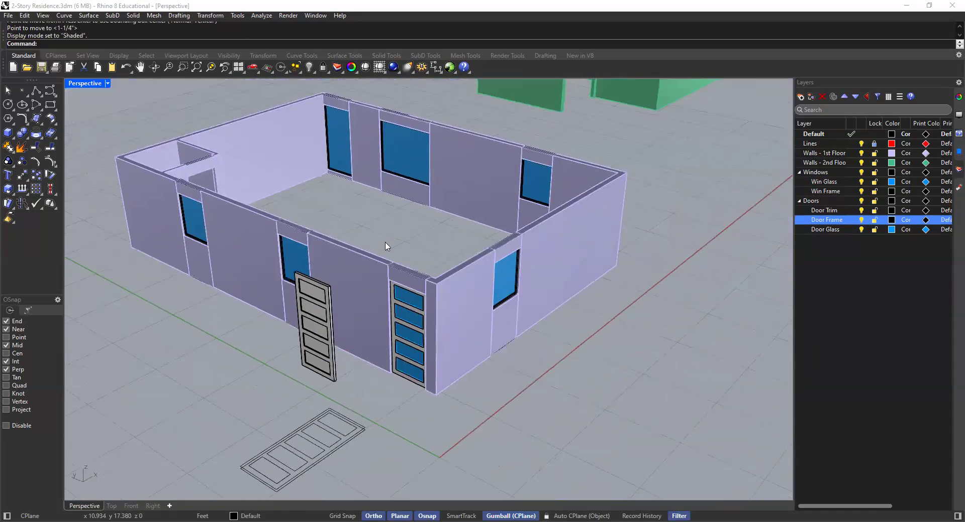
Delete the leftover flat door outline curves lying on the ground in front of the house
{"action": "right_click_drag", "start_coordinate": [354, 292], "coordinate": [386, 246], "text": "shift"}
{"action": "right_click_drag", "start_coordinate": [358, 310], "coordinate": [296, 337]}
{"action": "right_click_drag", "start_coordinate": [395, 306], "coordinate": [387, 367]}
{"action": "left_click_drag", "start_coordinate": [399, 352], "coordinate": [237, 456]}
{"action": "key", "text": "Delete"}
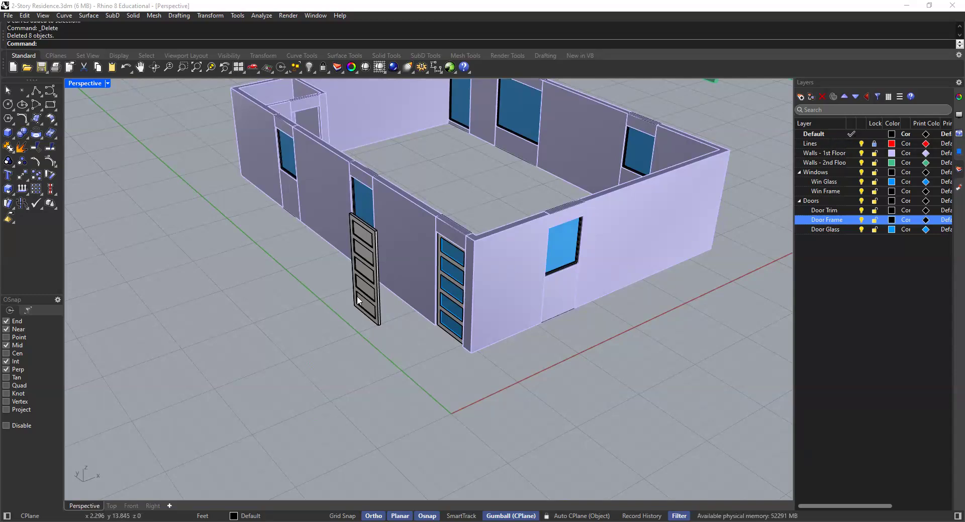
Delete the spare uncolored door standing outside the first-floor wall
{"action": "scroll", "coordinate": [359, 316], "scroll_direction": "up", "scroll_amount": 2}
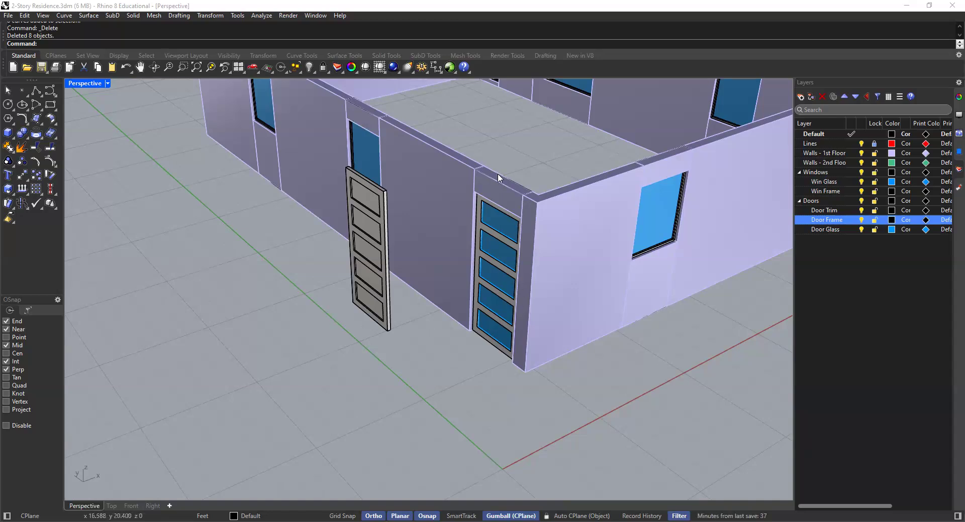
{"action": "left_click", "coordinate": [372, 257]}
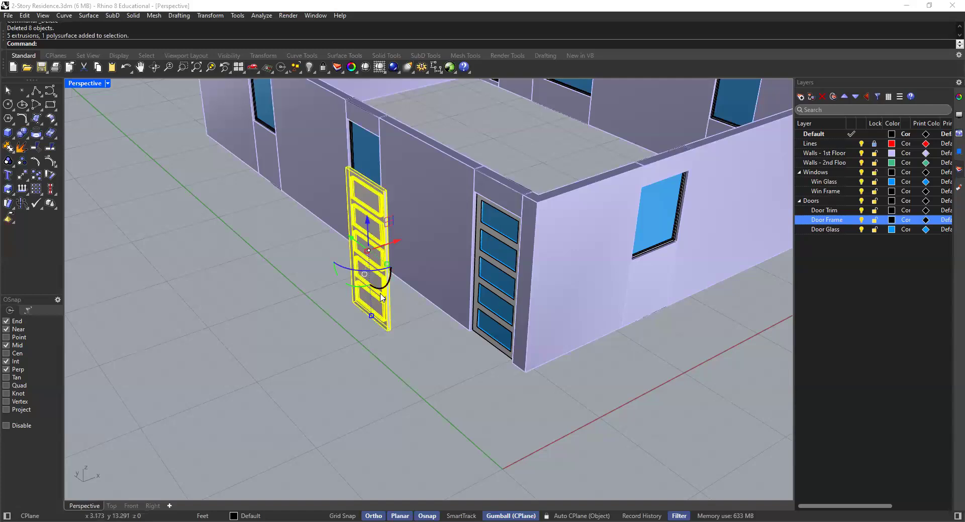
{"action": "key", "text": "Delete"}
Examine the installed door in the first-floor doorway from several angles, along with the second-floor walls
{"action": "right_click_drag", "start_coordinate": [431, 260], "coordinate": [487, 301]}
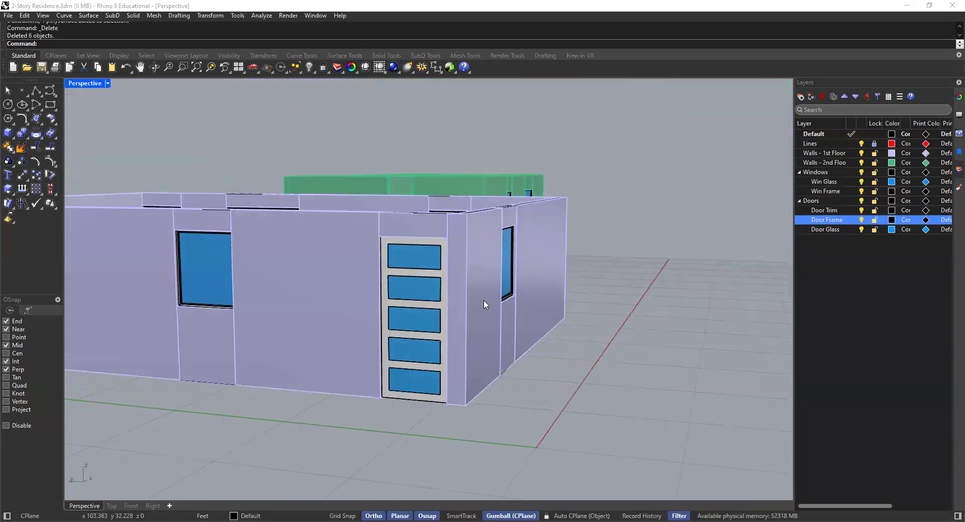
{"action": "right_click_drag", "start_coordinate": [466, 344], "coordinate": [414, 360]}
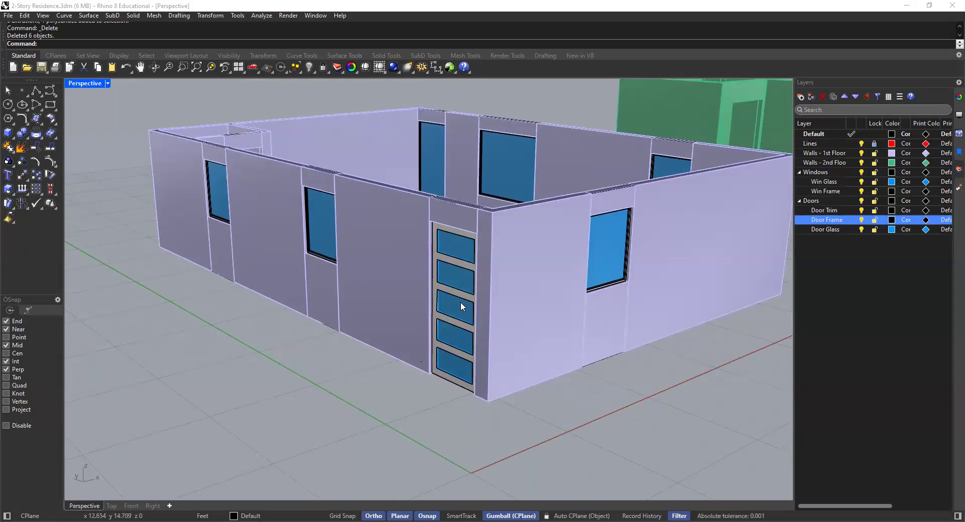
{"action": "scroll", "coordinate": [460, 303], "scroll_direction": "down", "scroll_amount": 4}
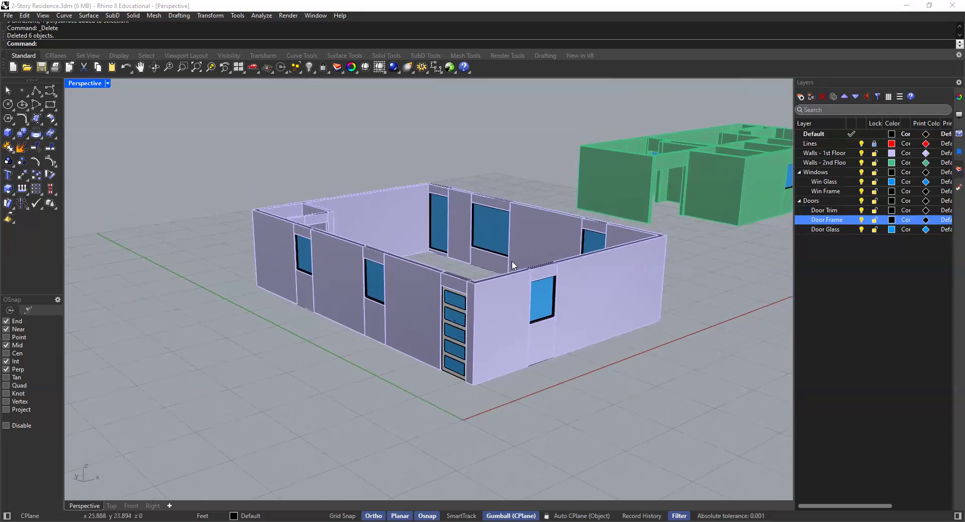
{"action": "scroll", "coordinate": [511, 261], "scroll_direction": "up", "scroll_amount": 6}
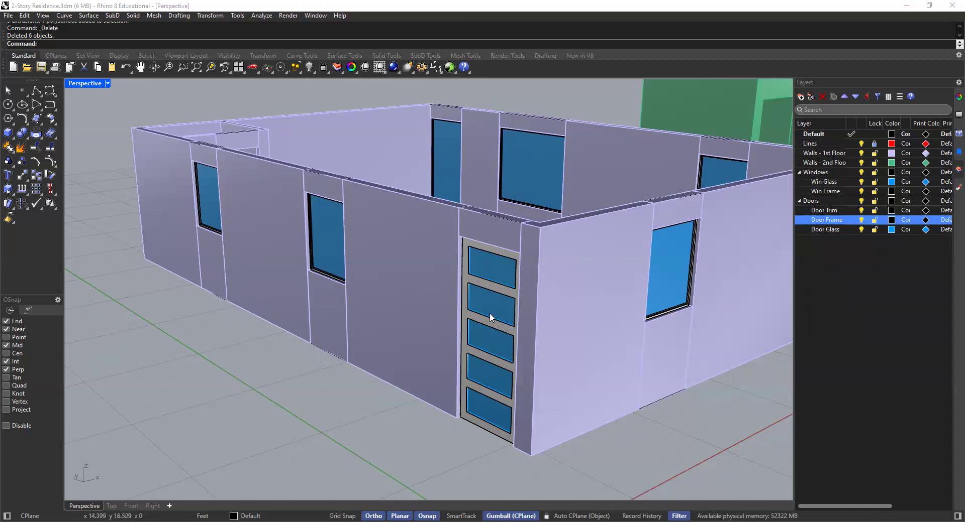
{"action": "scroll", "coordinate": [494, 291], "scroll_direction": "down", "scroll_amount": 6}
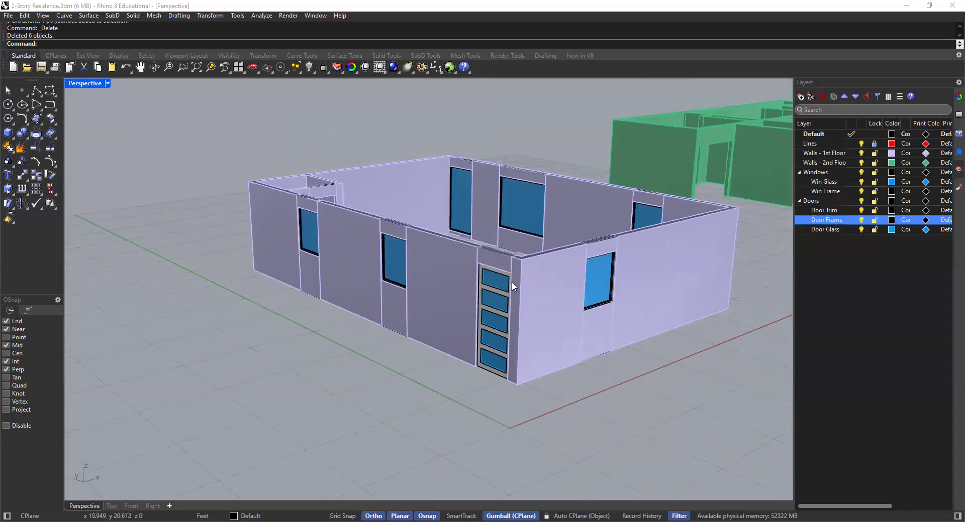
{"action": "right_click_drag", "start_coordinate": [522, 285], "coordinate": [440, 354], "text": "shift"}
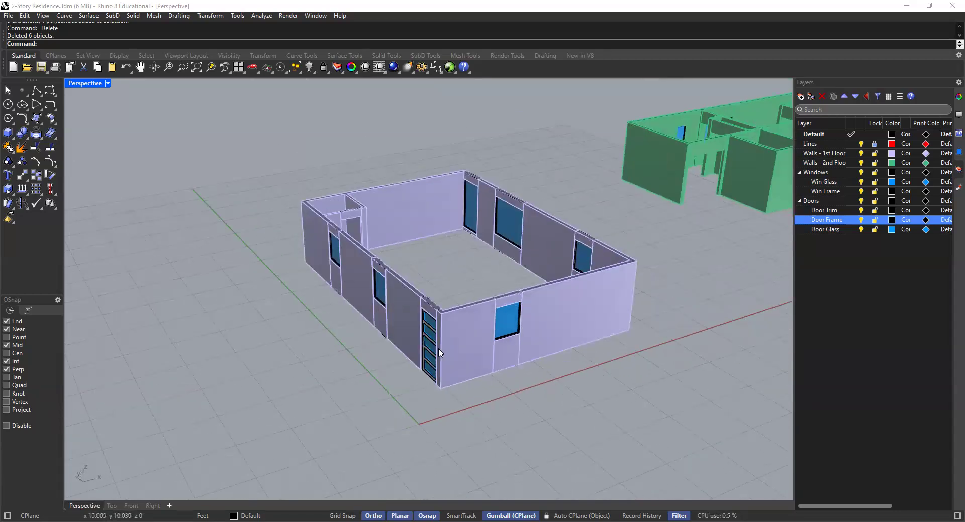
{"action": "scroll", "coordinate": [439, 353], "scroll_direction": "up", "scroll_amount": 5}
{"action": "scroll", "coordinate": [472, 261], "scroll_direction": "up", "scroll_amount": 3}
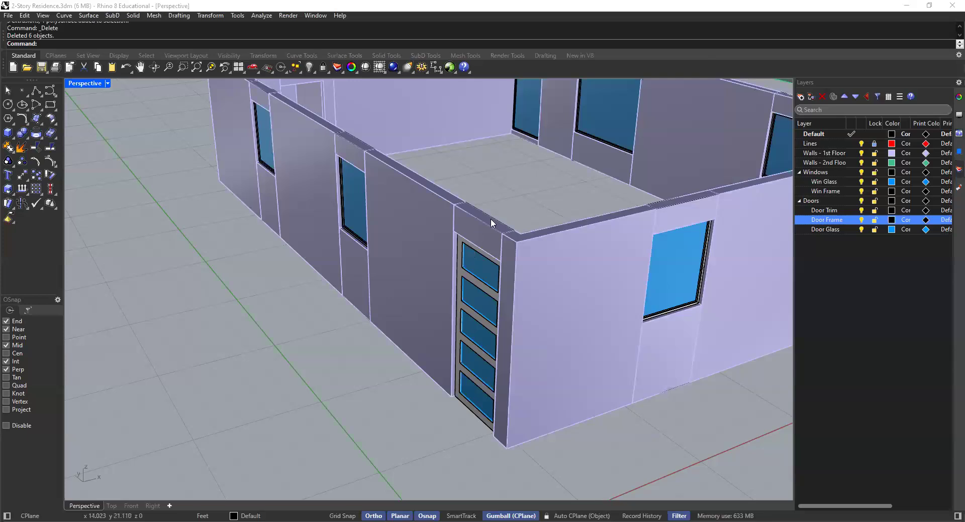
{"action": "scroll", "coordinate": [490, 218], "scroll_direction": "down", "scroll_amount": 10}
{"action": "scroll", "coordinate": [518, 191], "scroll_direction": "up", "scroll_amount": 10}
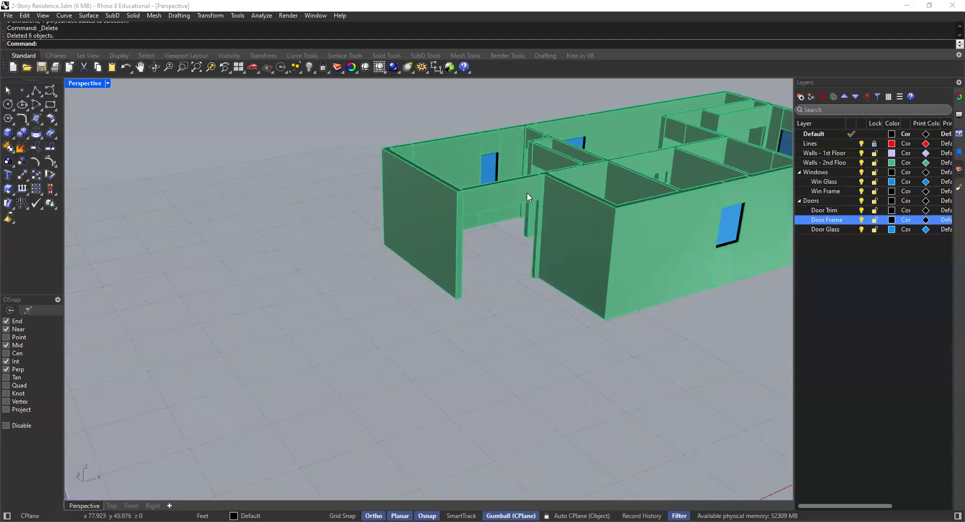
Examine the second-floor walls around the wide opening at the end of the house, framing them closely in the Perspective view
{"action": "right_click_drag", "start_coordinate": [495, 203], "coordinate": [436, 254], "text": "shift"}
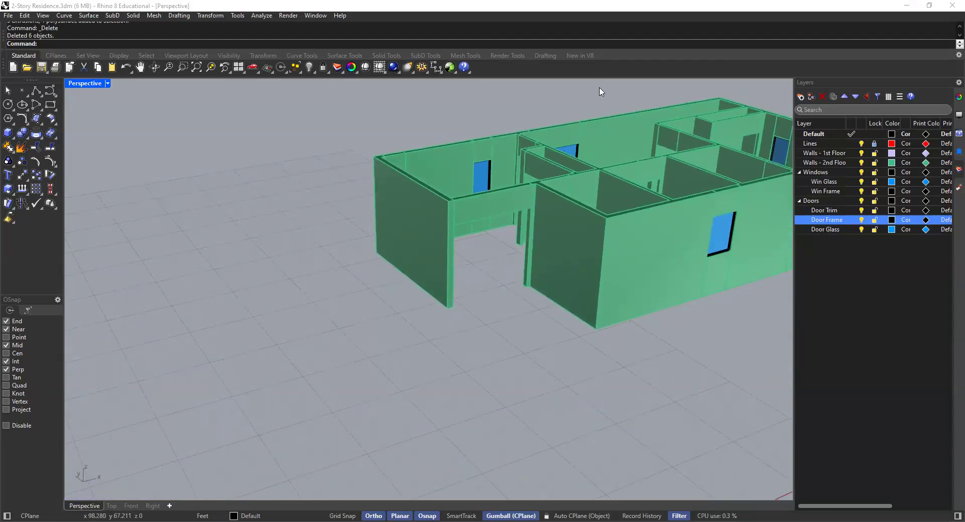
{"action": "scroll", "coordinate": [507, 197], "scroll_direction": "up", "scroll_amount": 5}
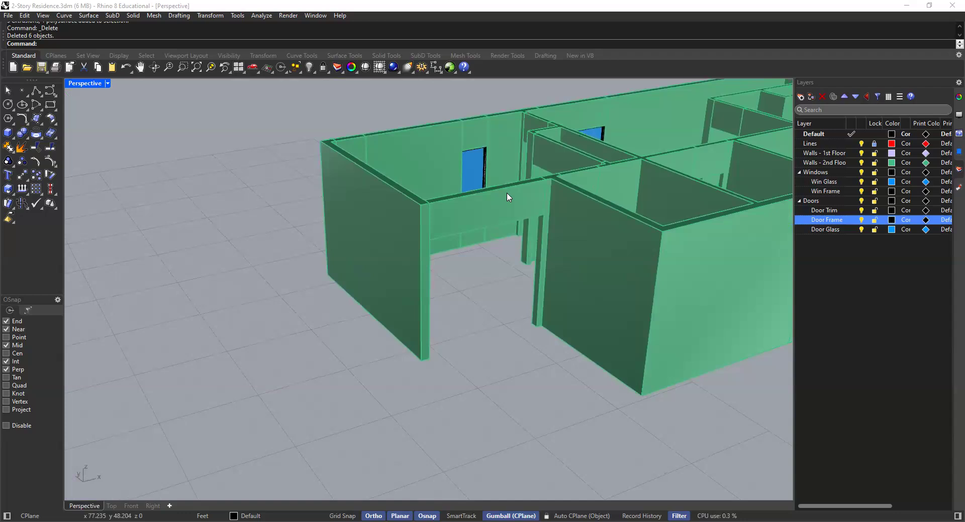
{"action": "scroll", "coordinate": [508, 197], "scroll_direction": "up", "scroll_amount": 8}
{"action": "scroll", "coordinate": [510, 197], "scroll_direction": "down", "scroll_amount": 12}
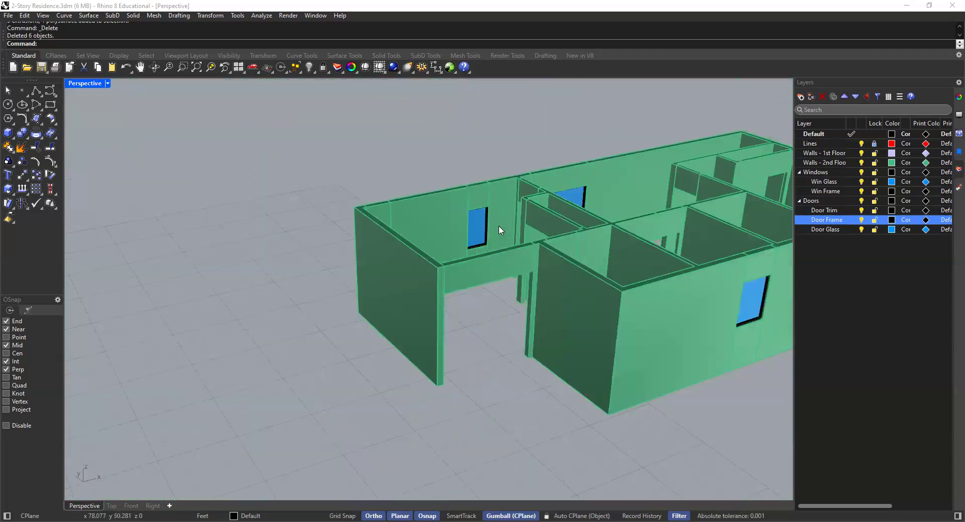
{"action": "scroll", "coordinate": [502, 228], "scroll_direction": "down", "scroll_amount": 6}
{"action": "scroll", "coordinate": [532, 226], "scroll_direction": "up", "scroll_amount": 5}
{"action": "left_click_drag", "start_coordinate": [567, 102], "coordinate": [333, 355]}
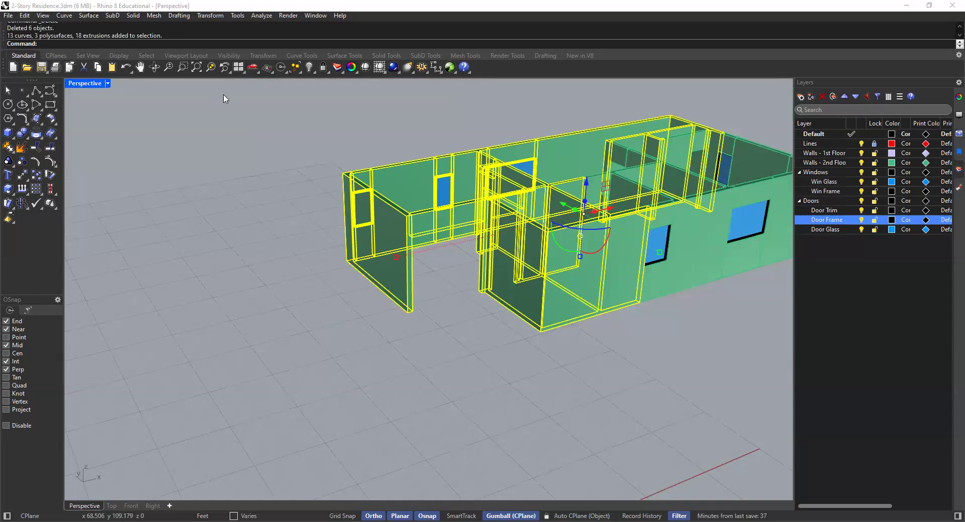
{"action": "left_click", "coordinate": [218, 68]}
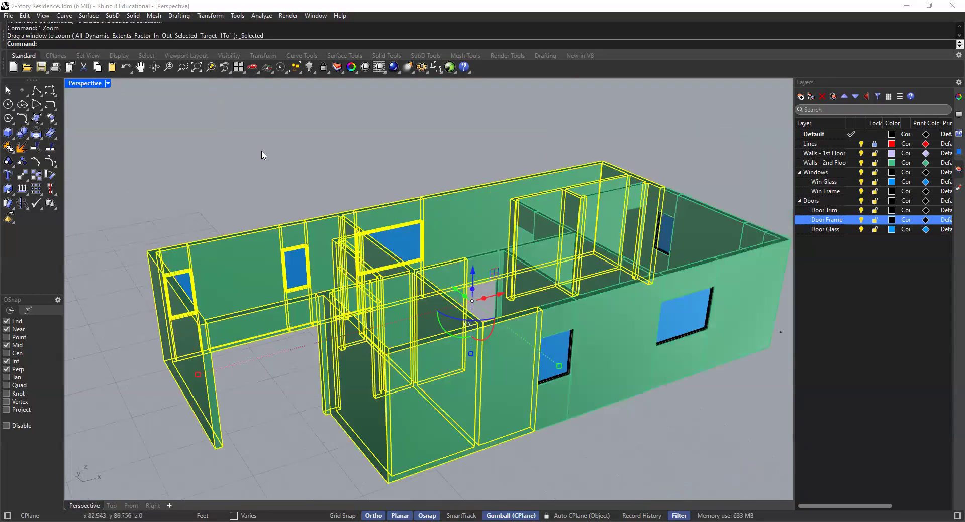
{"action": "left_click", "coordinate": [263, 156]}
Start a corner-to-corner rectangle for the wide opening in the second-floor end walls
{"action": "right_click_drag", "start_coordinate": [327, 335], "coordinate": [415, 275], "text": "shift"}
{"action": "scroll", "coordinate": [415, 276], "scroll_direction": "up", "scroll_amount": 5}
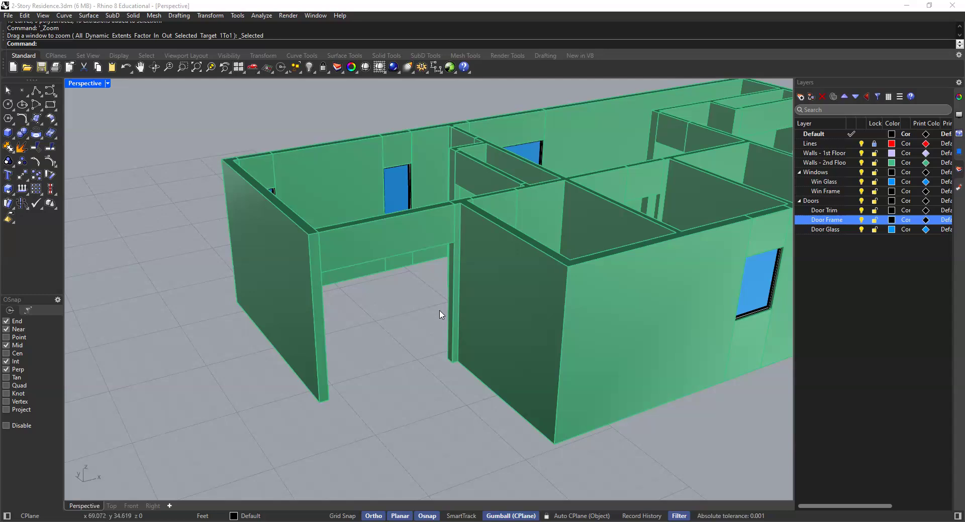
{"action": "scroll", "coordinate": [440, 317], "scroll_direction": "up", "scroll_amount": 2}
{"action": "scroll", "coordinate": [427, 303], "scroll_direction": "up", "scroll_amount": 1}
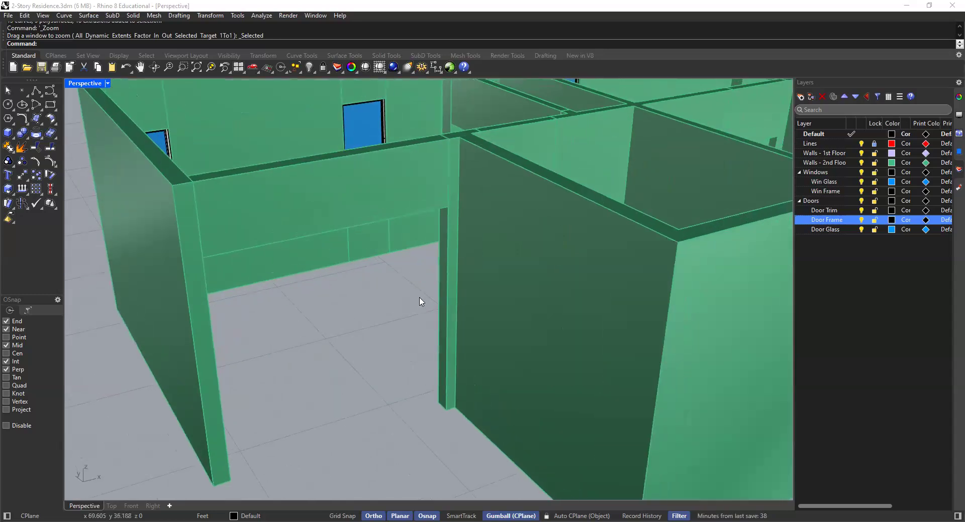
{"action": "scroll", "coordinate": [407, 303], "scroll_direction": "up", "scroll_amount": 3}
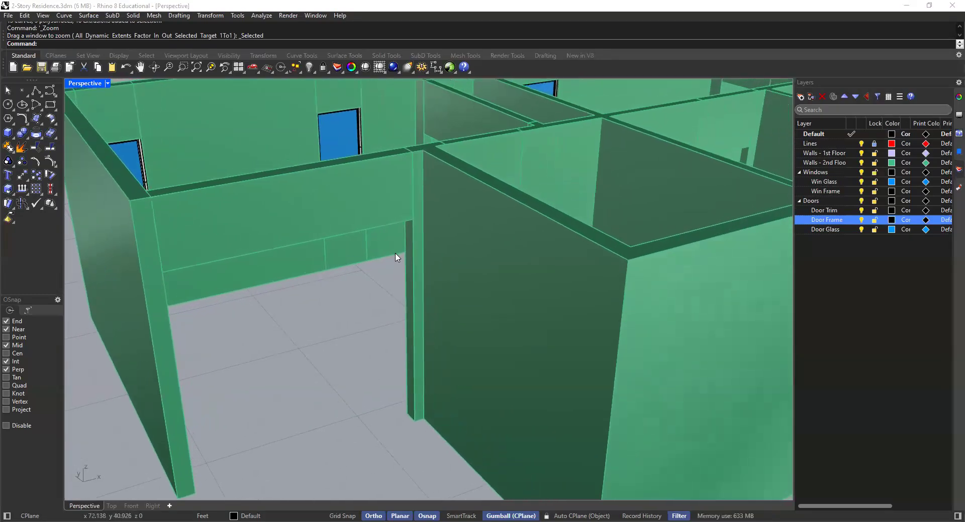
{"action": "scroll", "coordinate": [397, 258], "scroll_direction": "up", "scroll_amount": 1}
{"action": "right_click_drag", "start_coordinate": [391, 292], "coordinate": [413, 278], "text": "shift"}
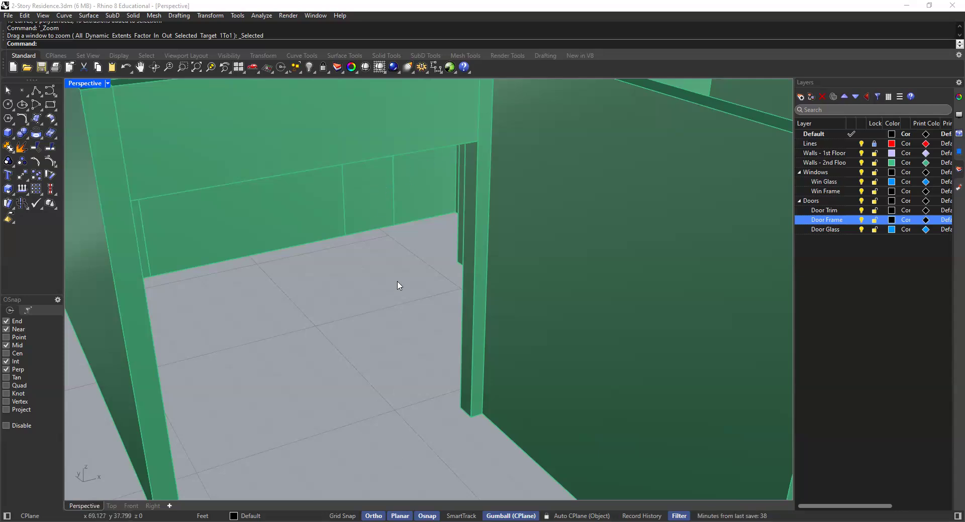
{"action": "left_click", "coordinate": [51, 107]}
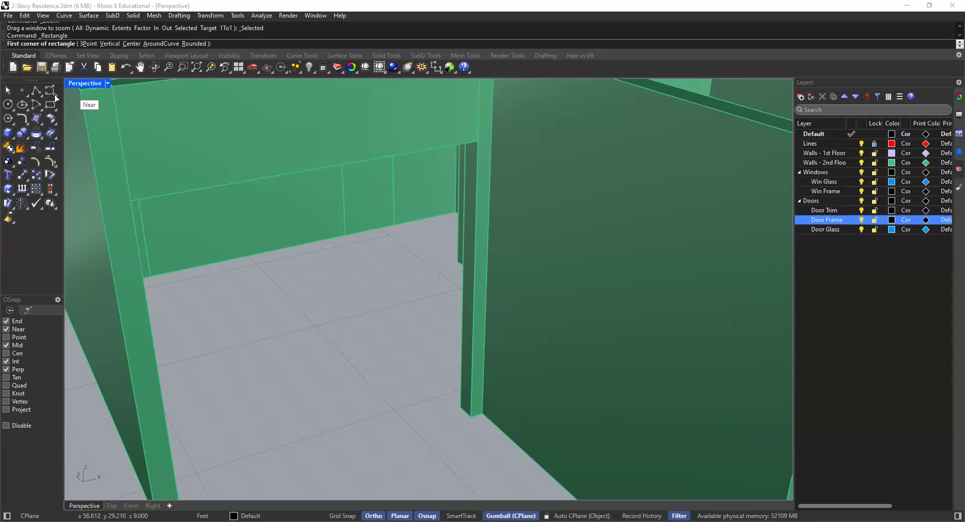
Draw a vertical rectangle 6 inches wide on the door opening's right jamb, from its floor corners up to the header
{"action": "left_click", "coordinate": [108, 43]}
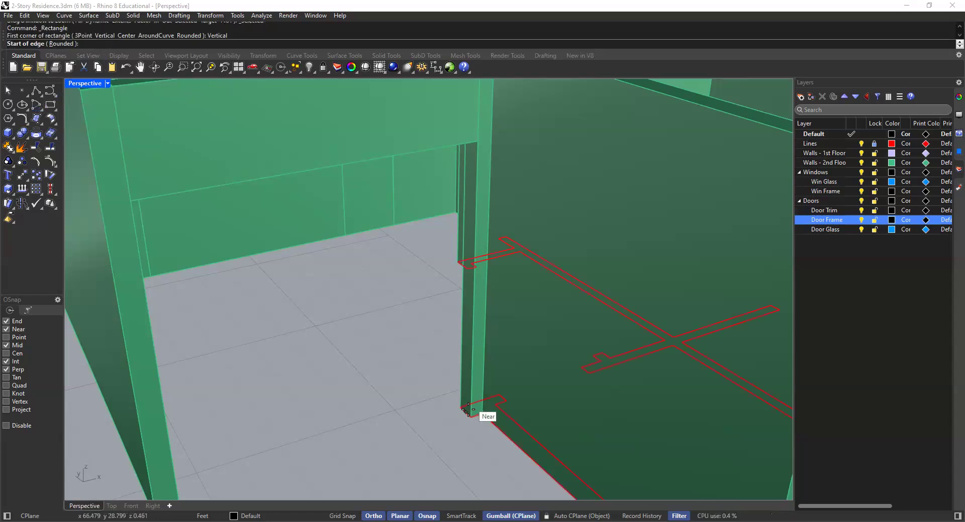
{"action": "key", "text": "F8"}
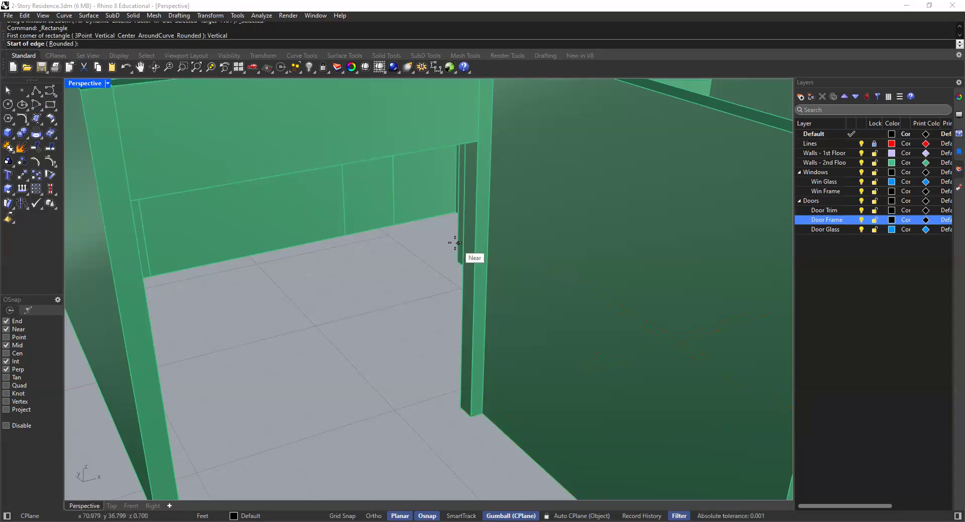
{"action": "scroll", "coordinate": [431, 245], "scroll_direction": "up", "scroll_amount": 4}
{"action": "scroll", "coordinate": [435, 242], "scroll_direction": "down", "scroll_amount": 3}
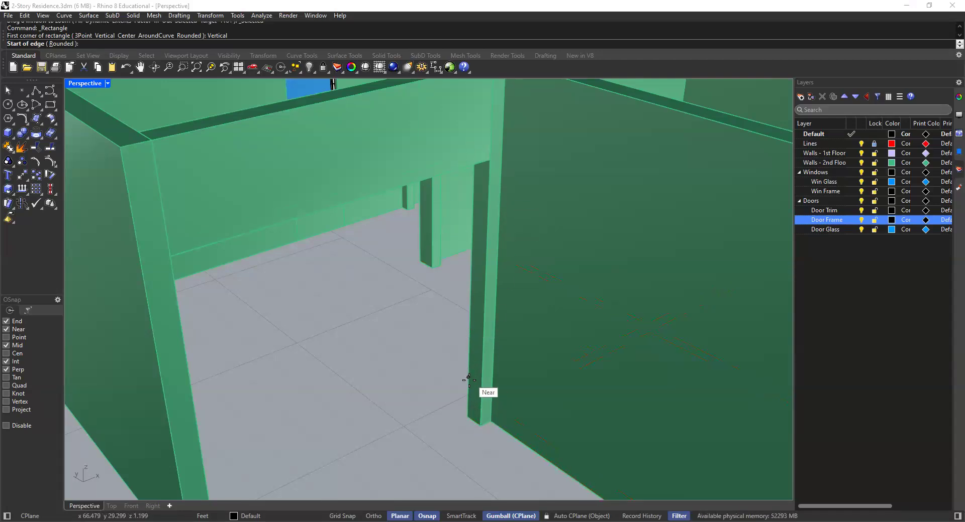
{"action": "left_click", "coordinate": [468, 417]}
{"action": "key", "text": "F8"}
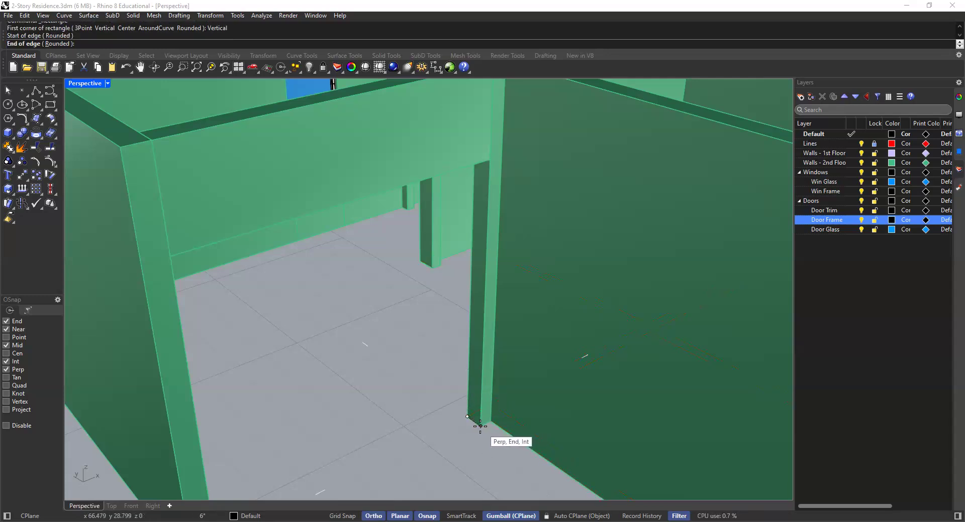
{"action": "left_click", "coordinate": [479, 426]}
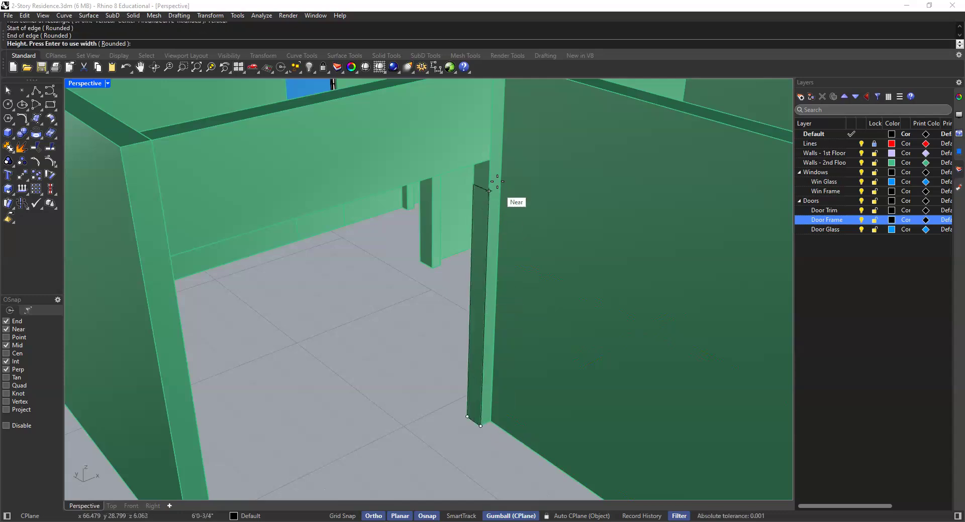
{"action": "left_click", "coordinate": [492, 164]}
Move the jamb rectangle 3' into the opening along the header, using its top outer corner as base point
{"action": "left_click", "coordinate": [490, 190]}
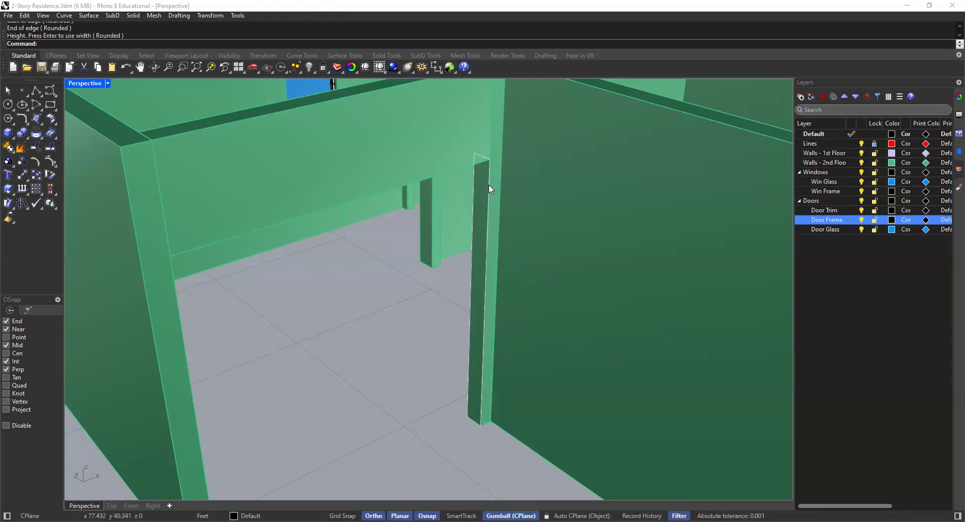
{"action": "left_click", "coordinate": [490, 189]}
{"action": "type", "text": "move"}
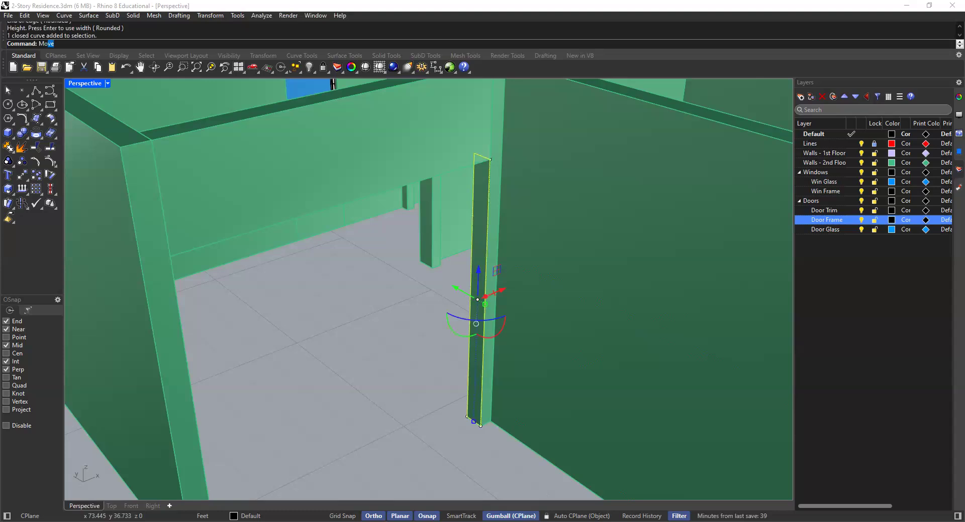
{"action": "key", "text": "Return"}
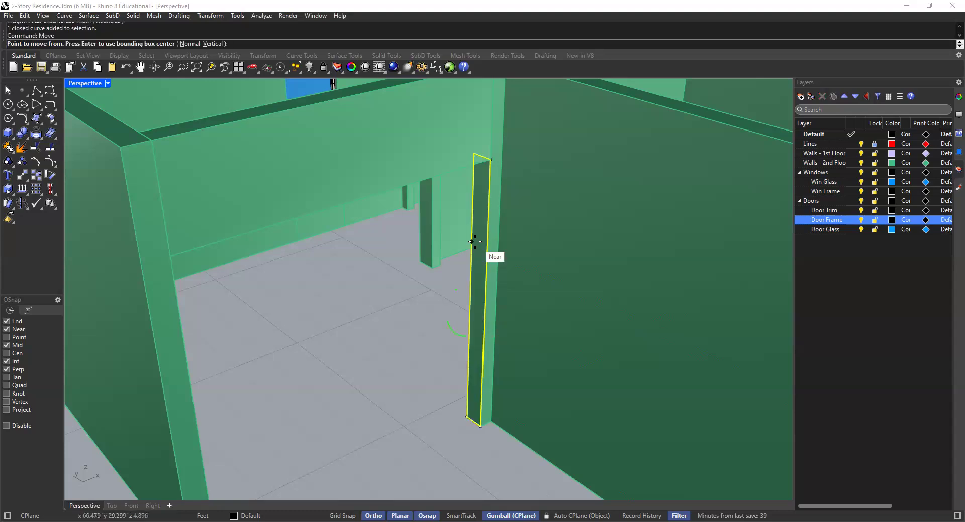
{"action": "left_click", "coordinate": [490, 159]}
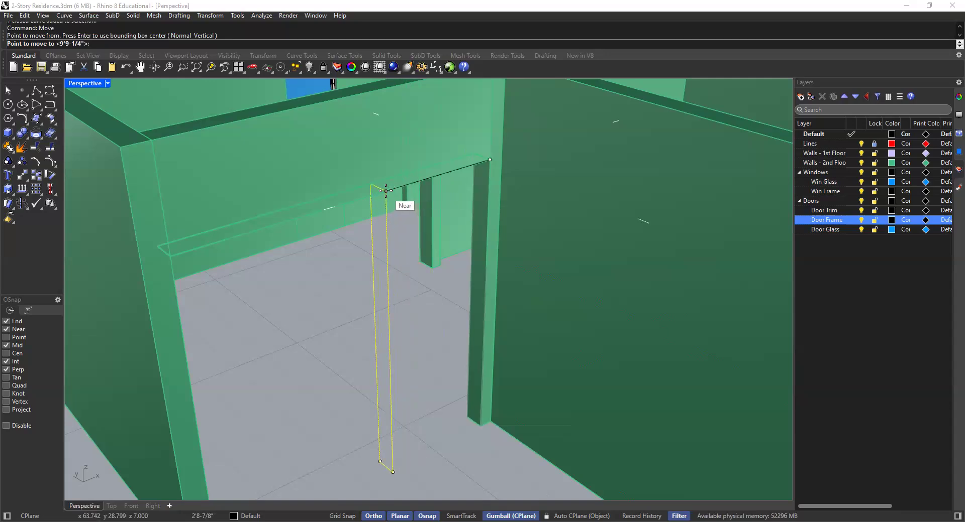
{"action": "type", "text": "3"}
{"action": "key", "text": "Return"}
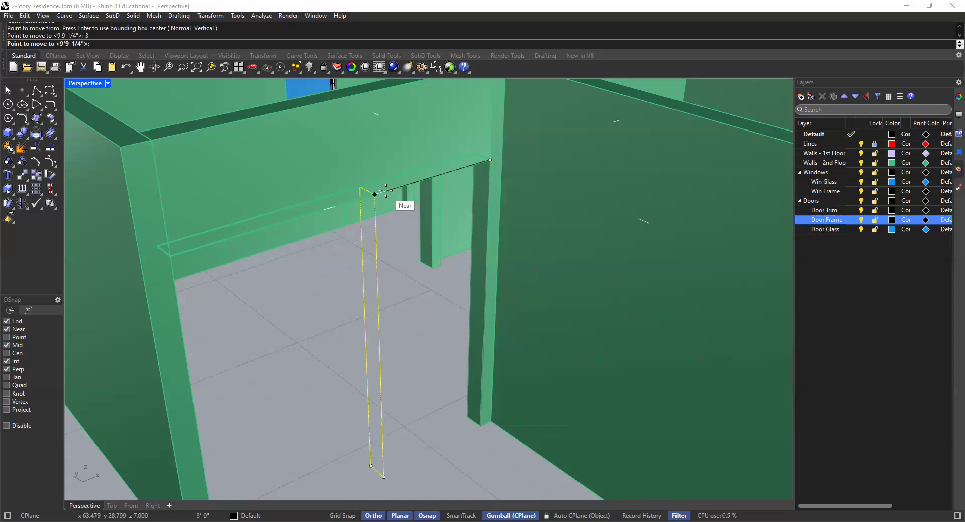
{"action": "left_click", "coordinate": [386, 192]}
{"action": "key", "text": "Escape"}
Measure the distance between the moved rectangle's top corner and the door opening's right jamb
{"action": "type", "text": "Distance"}
{"action": "key", "text": "Return"}
{"action": "left_click", "coordinate": [374, 195]}
{"action": "left_click", "coordinate": [489, 164]}
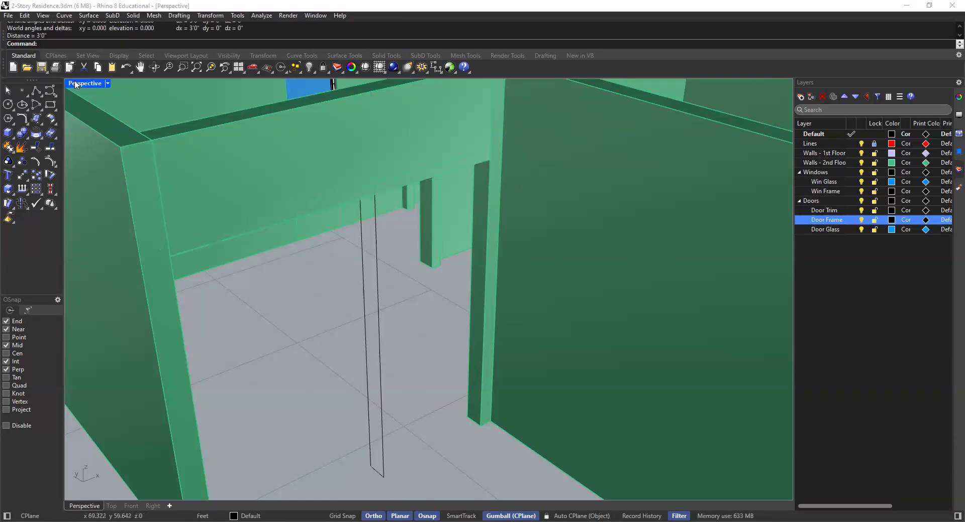
Extrude the moved rectangle 2" away from the right jamb as a solid post
{"action": "left_click", "coordinate": [380, 327]}
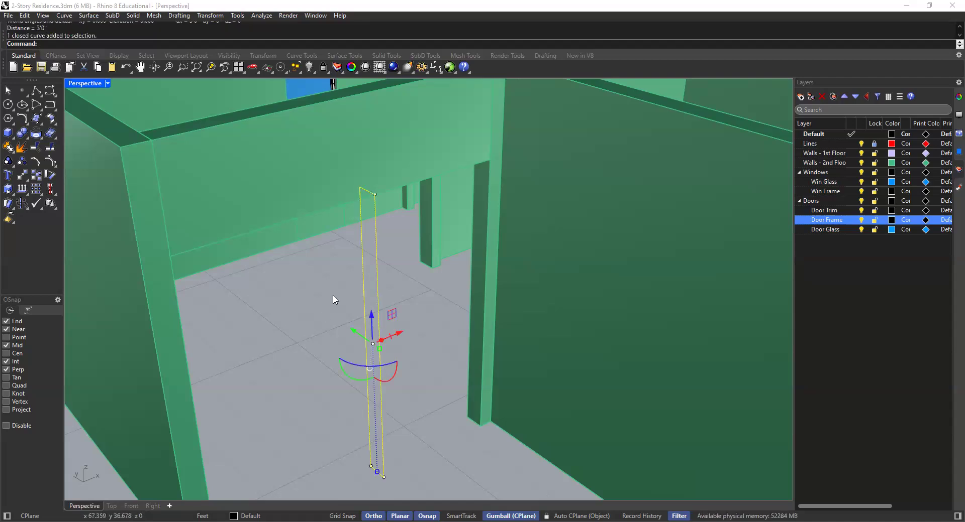
{"action": "type", "text": "ExtrudeCrv"}
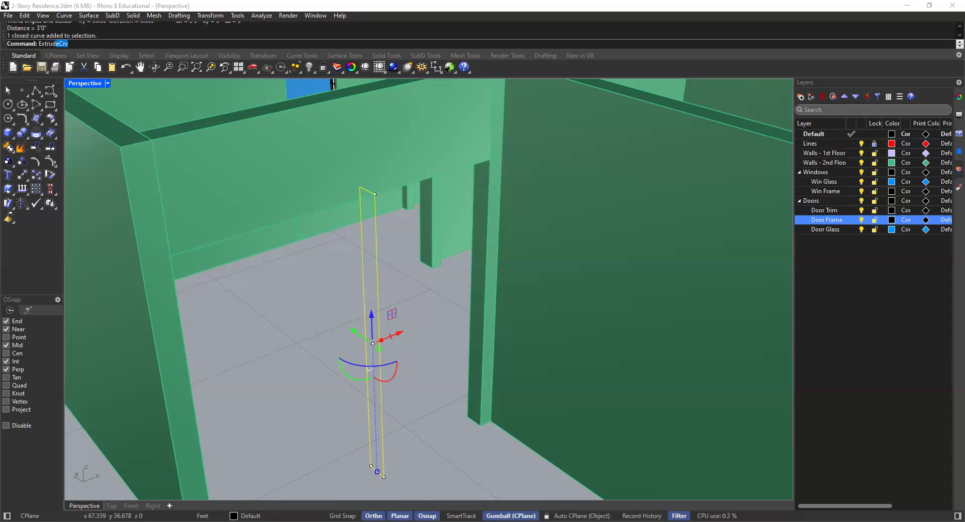
{"action": "key", "text": "Return"}
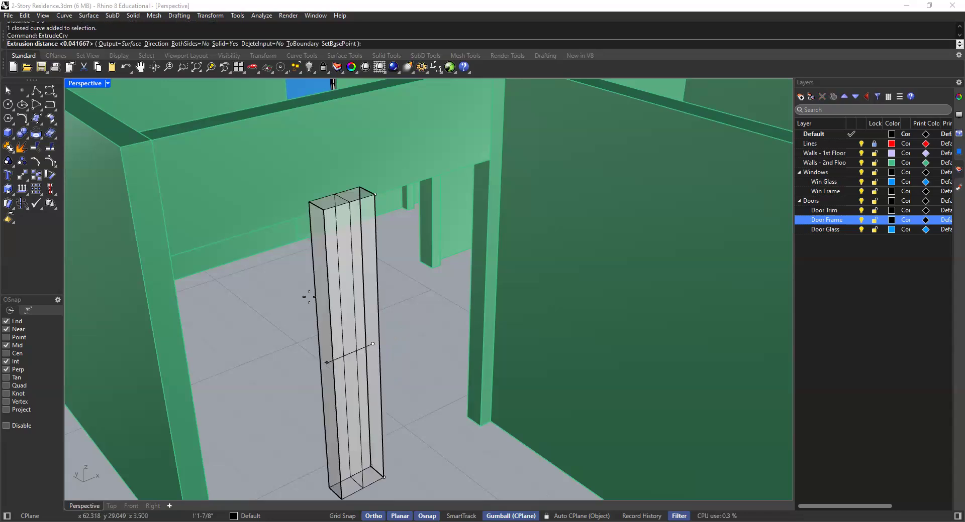
{"action": "type", "text": "2\""}
{"action": "key", "text": "Return"}
{"action": "left_click", "coordinate": [307, 303]}
Examine the new post in the door opening and the frame profile of an existing exterior window
{"action": "scroll", "coordinate": [353, 294], "scroll_direction": "down", "scroll_amount": 5}
{"action": "right_click_drag", "start_coordinate": [377, 300], "coordinate": [379, 259]}
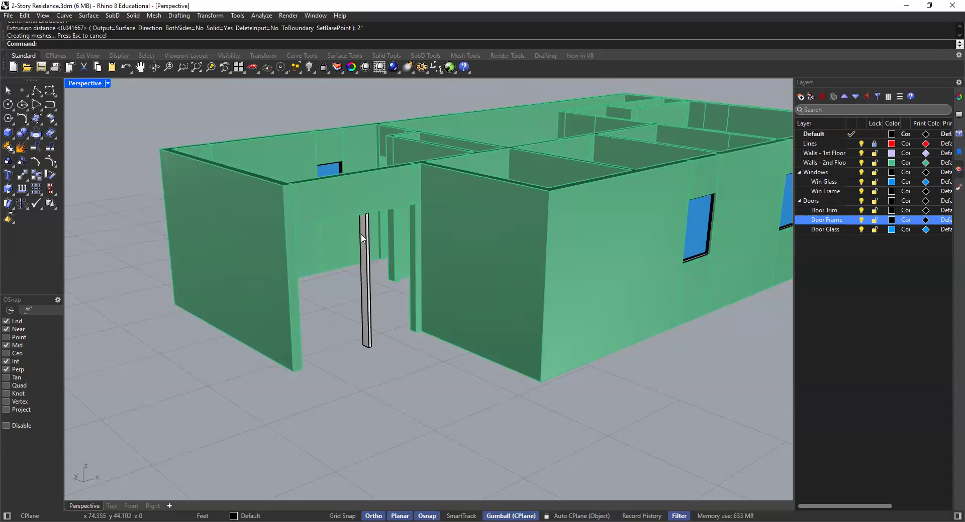
{"action": "scroll", "coordinate": [393, 309], "scroll_direction": "up", "scroll_amount": 3}
{"action": "right_click_drag", "start_coordinate": [392, 319], "coordinate": [377, 342]}
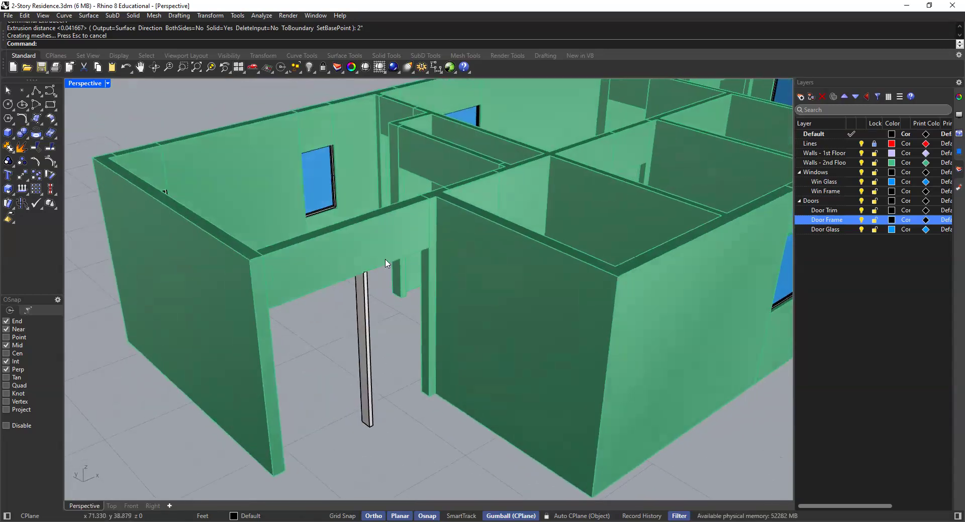
{"action": "scroll", "coordinate": [403, 379], "scroll_direction": "up", "scroll_amount": 2}
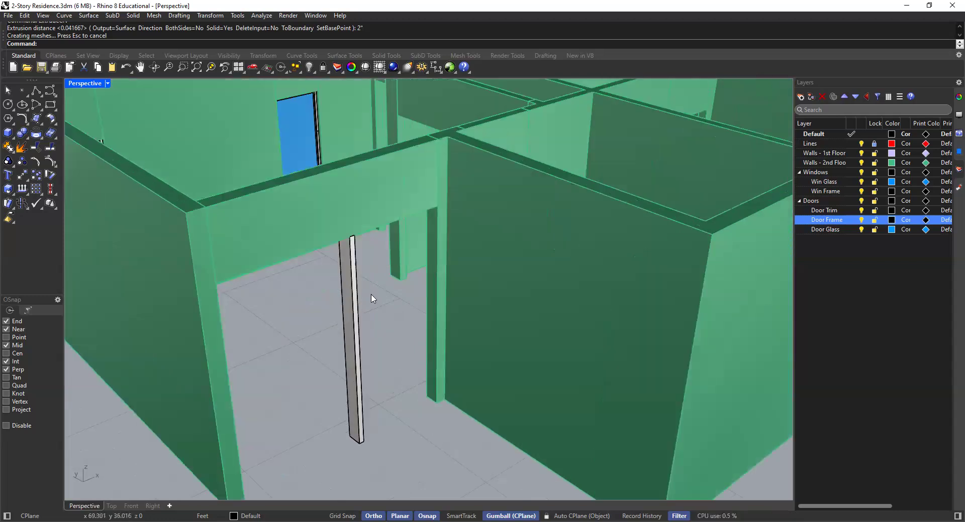
{"action": "scroll", "coordinate": [372, 299], "scroll_direction": "down", "scroll_amount": 4}
{"action": "scroll", "coordinate": [321, 210], "scroll_direction": "down", "scroll_amount": 4}
{"action": "right_click_drag", "start_coordinate": [482, 214], "coordinate": [538, 251], "text": "shift"}
{"action": "right_click_drag", "start_coordinate": [388, 277], "coordinate": [267, 290], "text": "shift"}
{"action": "scroll", "coordinate": [471, 280], "scroll_direction": "up", "scroll_amount": 7}
{"action": "left_click", "coordinate": [505, 234]}
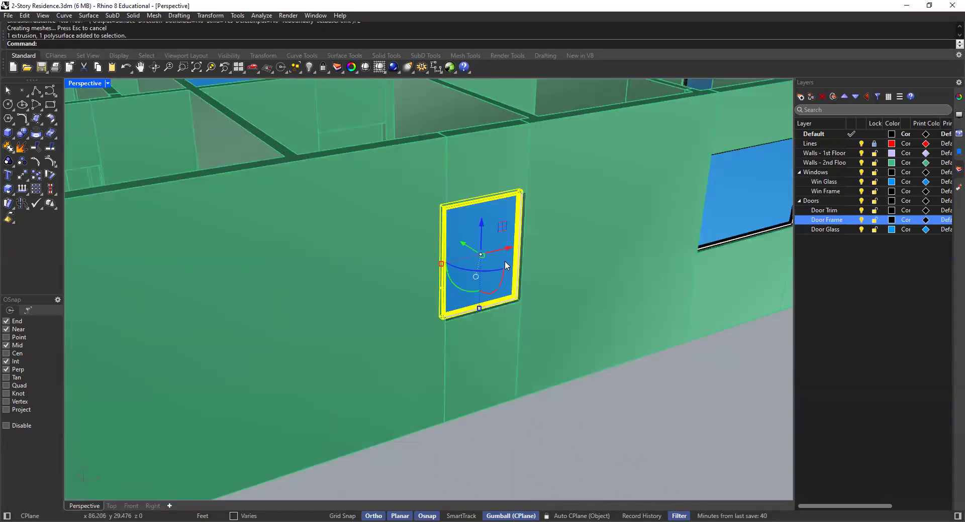
{"action": "key", "text": "Escape"}
{"action": "scroll", "coordinate": [521, 222], "scroll_direction": "up", "scroll_amount": 5}
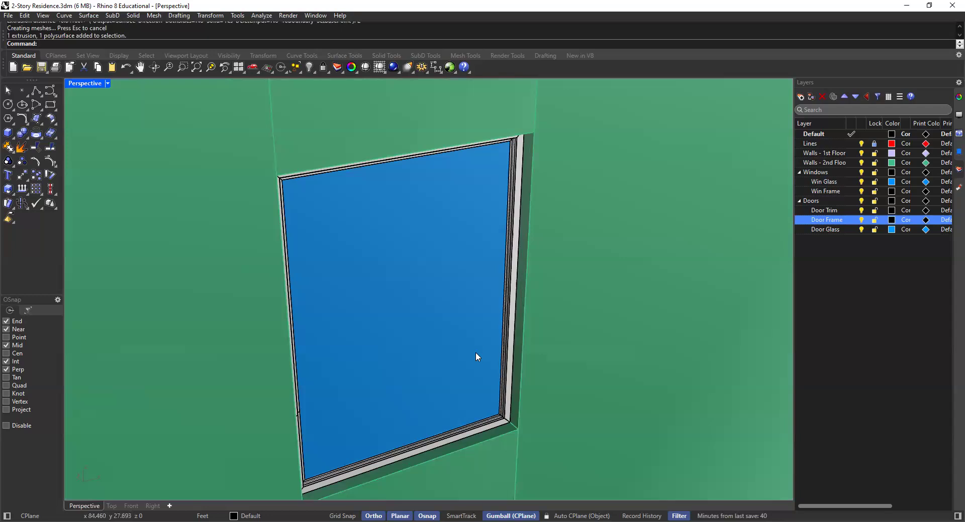
{"action": "scroll", "coordinate": [476, 353], "scroll_direction": "up", "scroll_amount": 5}
{"action": "scroll", "coordinate": [505, 307], "scroll_direction": "down", "scroll_amount": 10}
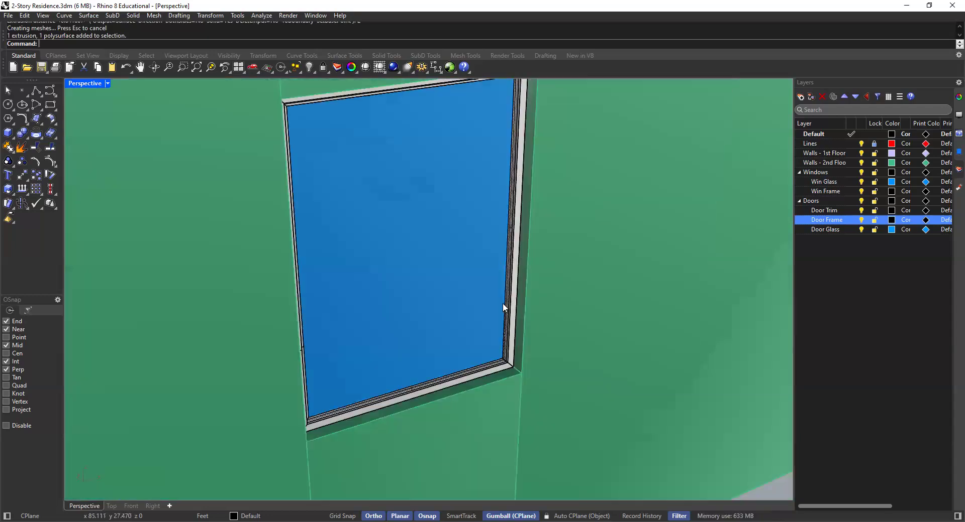
Draw a vertical rectangle from the midpoint of the post's base edge to the right jamb's midpoint, up to the header
{"action": "scroll", "coordinate": [534, 273], "scroll_direction": "up", "scroll_amount": 3}
{"action": "scroll", "coordinate": [431, 331], "scroll_direction": "up", "scroll_amount": 5}
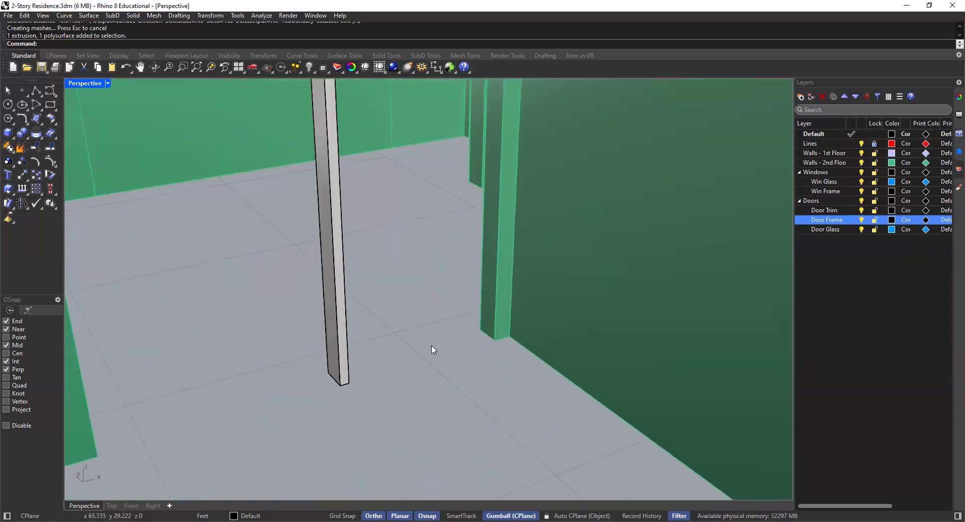
{"action": "left_click", "coordinate": [50, 104]}
{"action": "scroll", "coordinate": [385, 377], "scroll_direction": "up", "scroll_amount": 3}
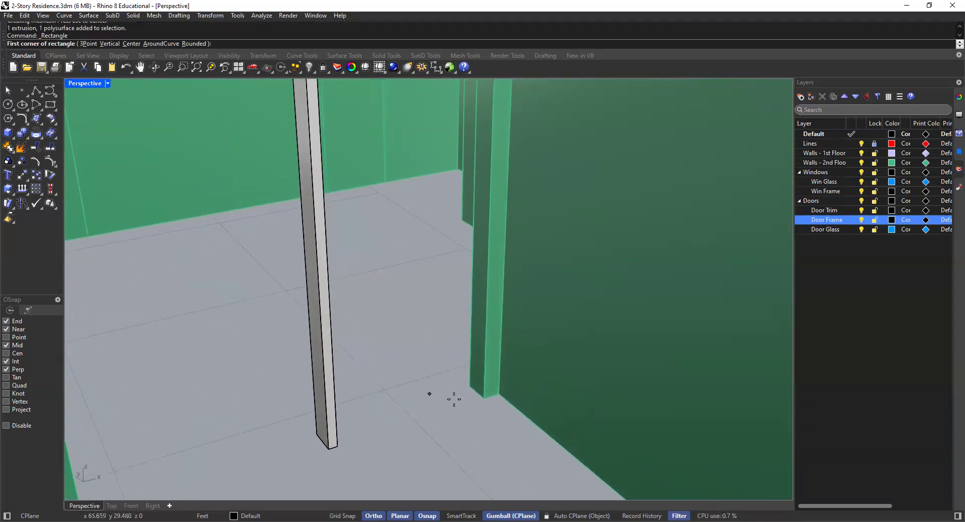
{"action": "left_click", "coordinate": [110, 44]}
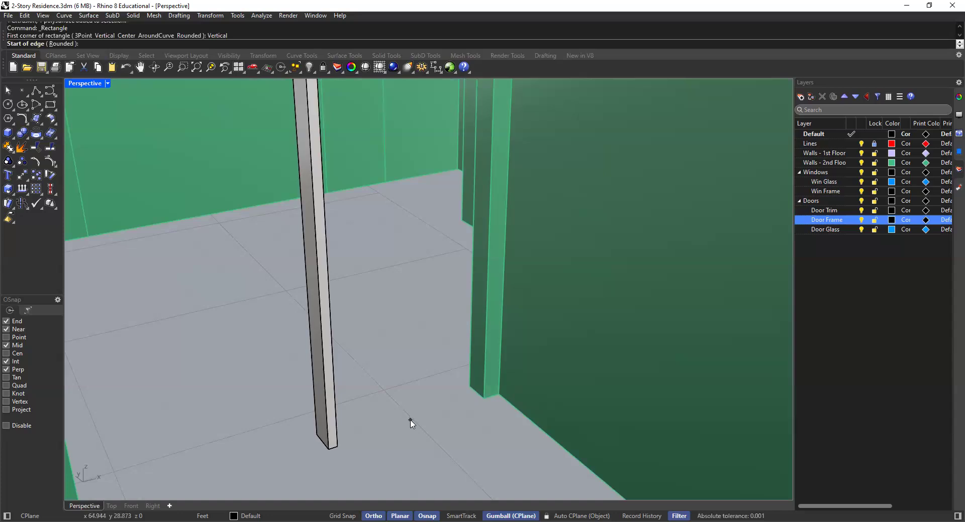
{"action": "scroll", "coordinate": [397, 418], "scroll_direction": "up", "scroll_amount": 2}
{"action": "scroll", "coordinate": [387, 418], "scroll_direction": "up", "scroll_amount": 2}
{"action": "scroll", "coordinate": [196, 418], "scroll_direction": "up", "scroll_amount": 3}
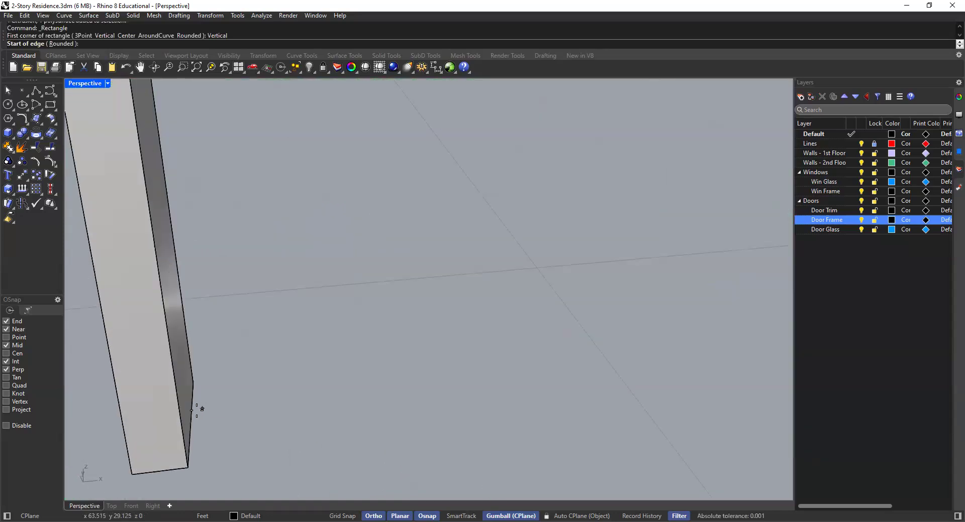
{"action": "left_click", "coordinate": [192, 419]}
{"action": "scroll", "coordinate": [334, 383], "scroll_direction": "down", "scroll_amount": 5}
{"action": "scroll", "coordinate": [431, 370], "scroll_direction": "up", "scroll_amount": 3}
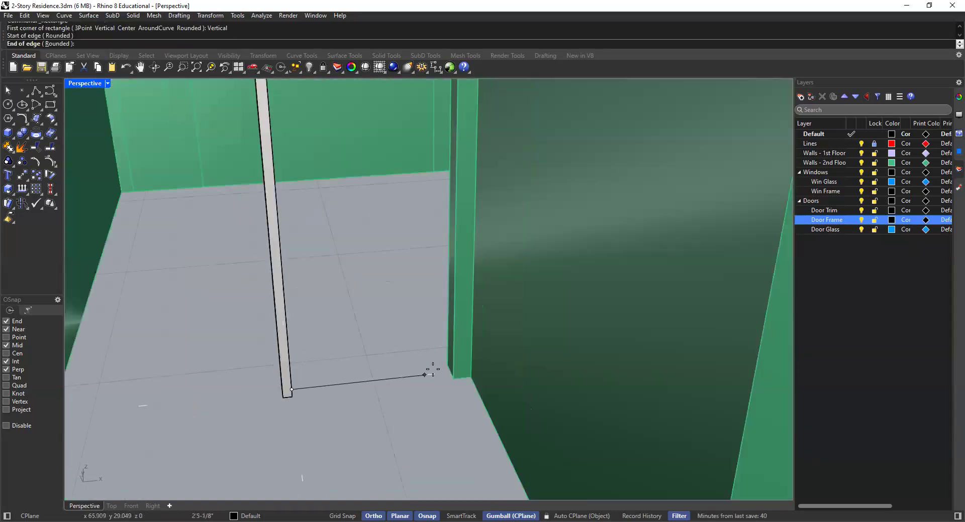
{"action": "left_click", "coordinate": [457, 376]}
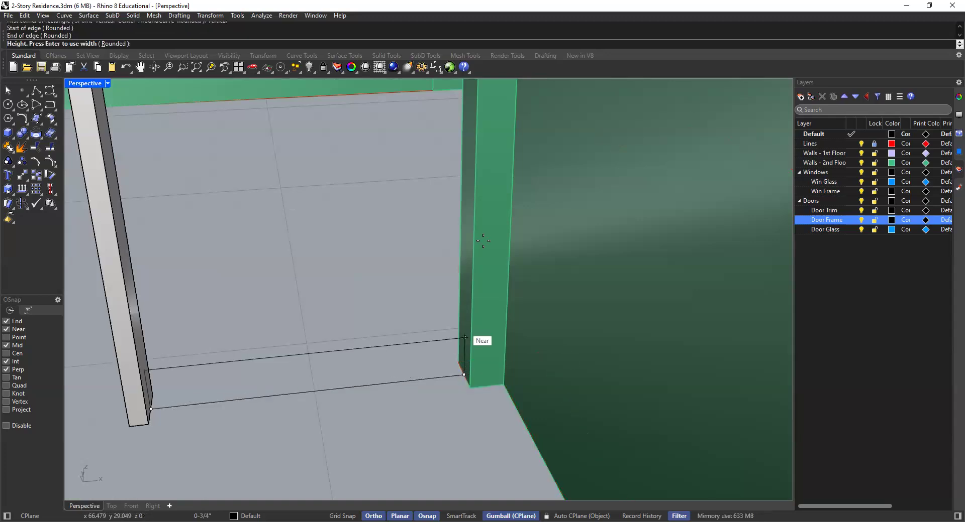
{"action": "scroll", "coordinate": [478, 334], "scroll_direction": "down", "scroll_amount": 3}
{"action": "right_click_drag", "start_coordinate": [476, 194], "coordinate": [436, 317], "text": "shift"}
{"action": "right_click_drag", "start_coordinate": [439, 255], "coordinate": [516, 237]}
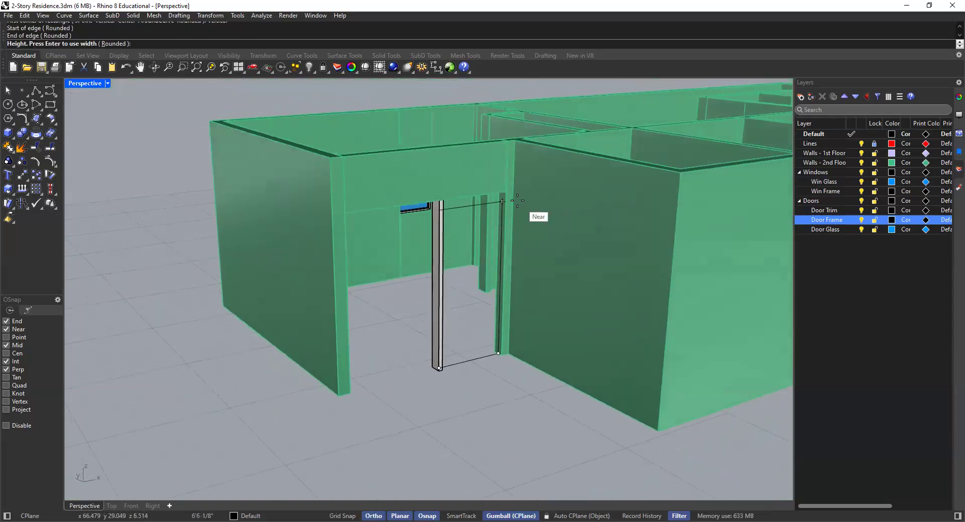
{"action": "scroll", "coordinate": [509, 200], "scroll_direction": "up", "scroll_amount": 5}
{"action": "right_click_drag", "start_coordinate": [494, 201], "coordinate": [492, 302]}
{"action": "left_click", "coordinate": [484, 204]}
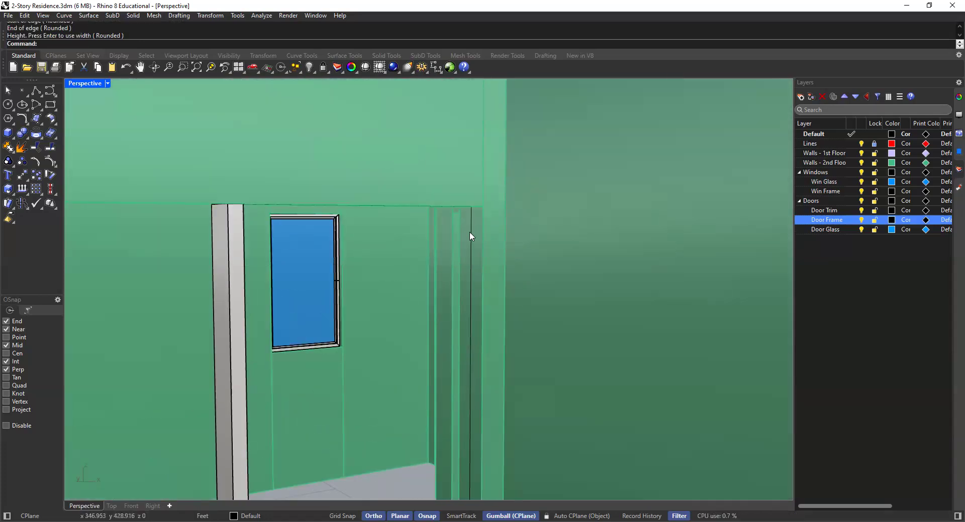
Offset the door rectangle inward by 0.333333 feet with sharp corners, picking the side in the Front view
{"action": "scroll", "coordinate": [468, 261], "scroll_direction": "down", "scroll_amount": 5}
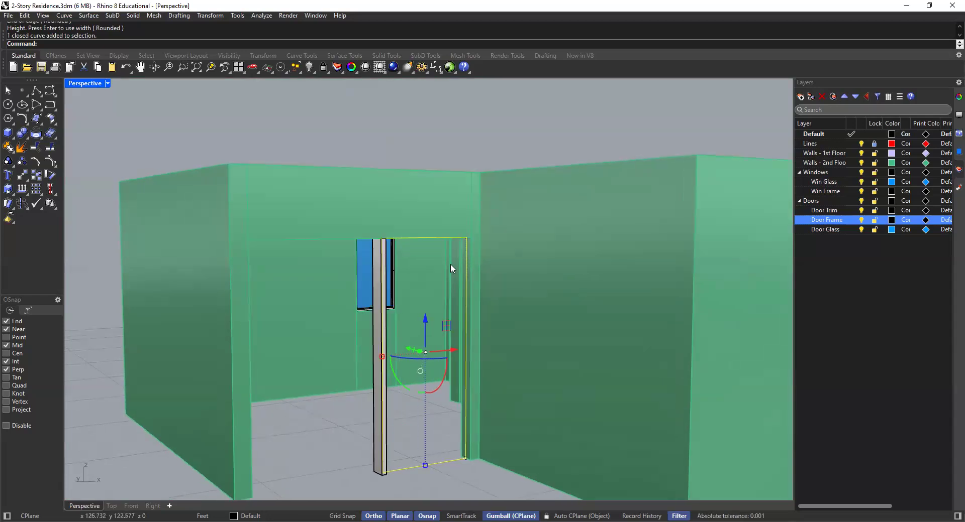
{"action": "type", "text": "Offset"}
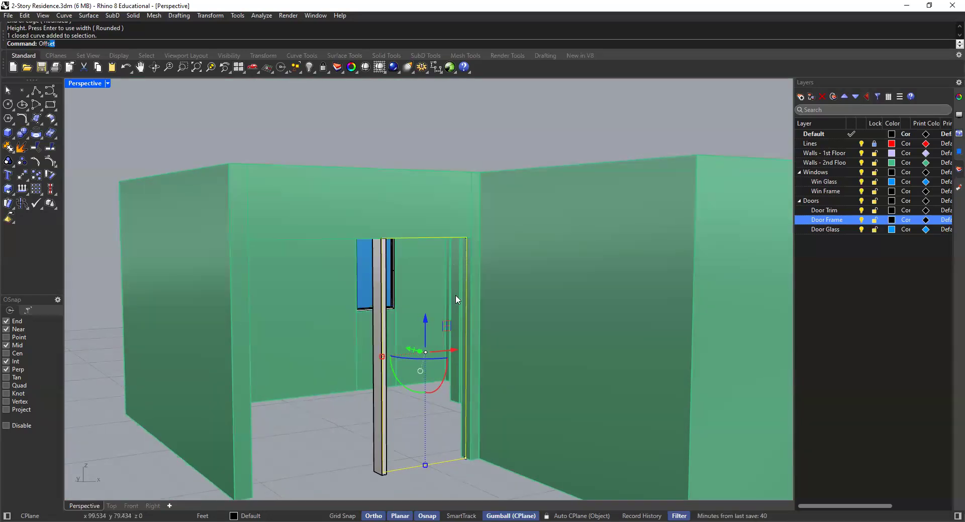
{"action": "key", "text": "Return"}
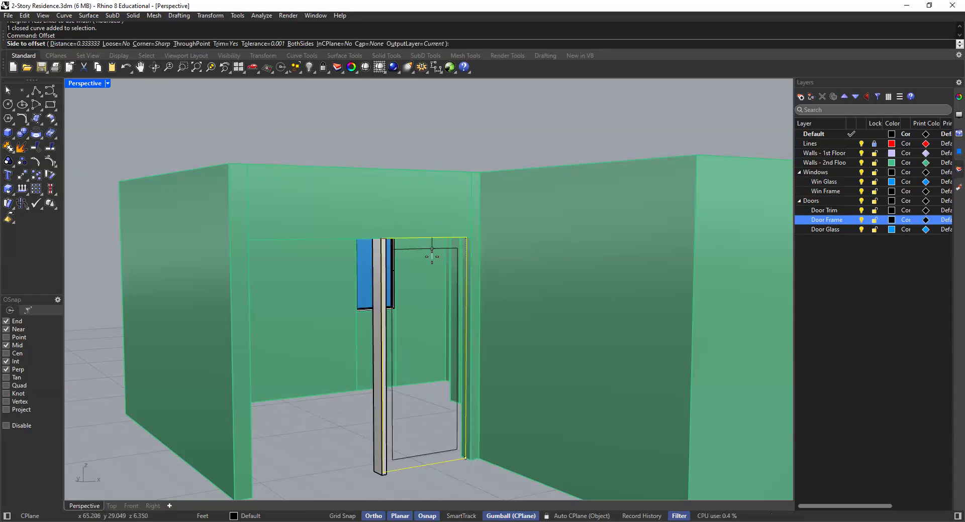
{"action": "double_click", "coordinate": [84, 84]}
{"action": "scroll", "coordinate": [344, 357], "scroll_direction": "down", "scroll_amount": 5}
{"action": "scroll", "coordinate": [354, 356], "scroll_direction": "up", "scroll_amount": 6}
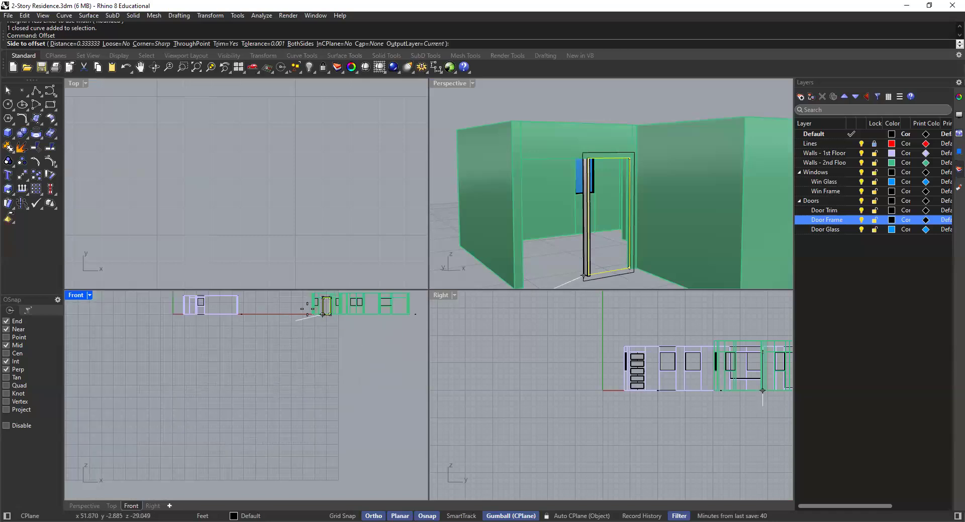
{"action": "scroll", "coordinate": [322, 314], "scroll_direction": "up", "scroll_amount": 4}
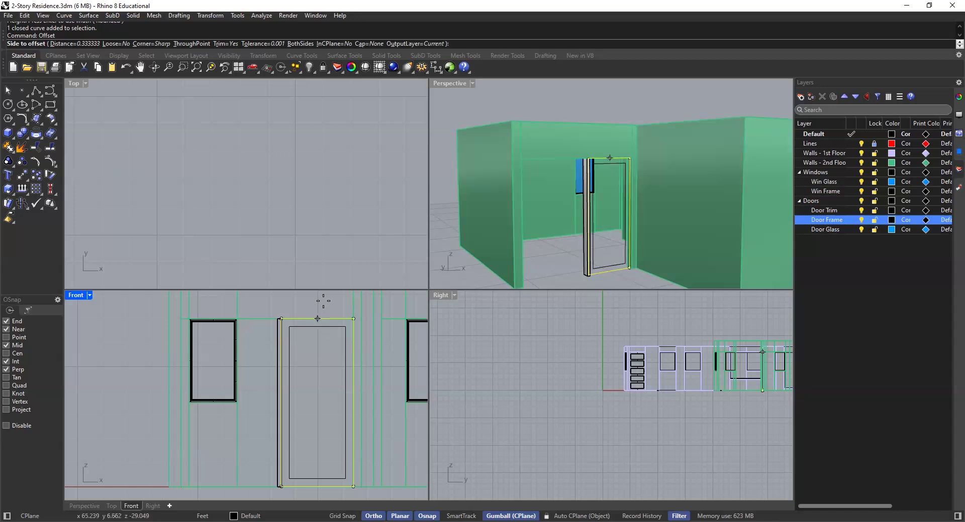
{"action": "left_click", "coordinate": [325, 340]}
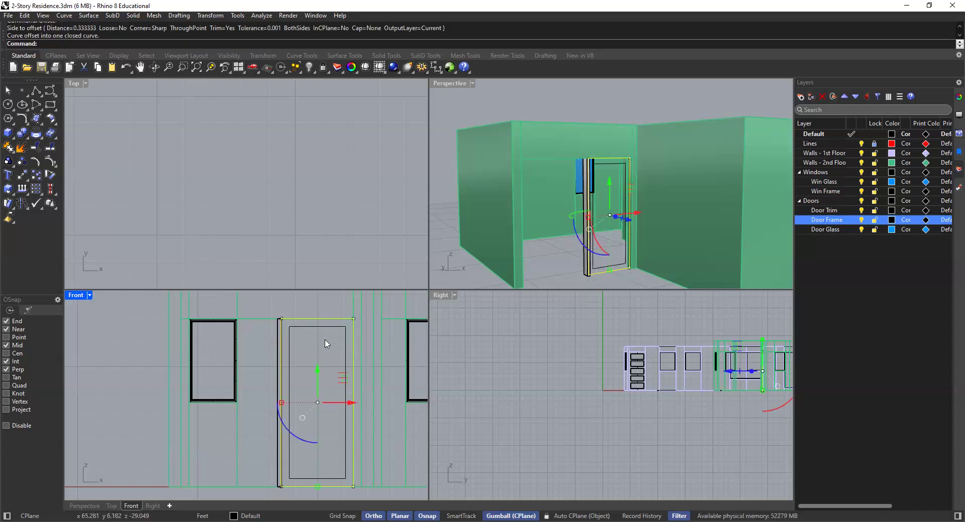
{"action": "left_click", "coordinate": [525, 99]}
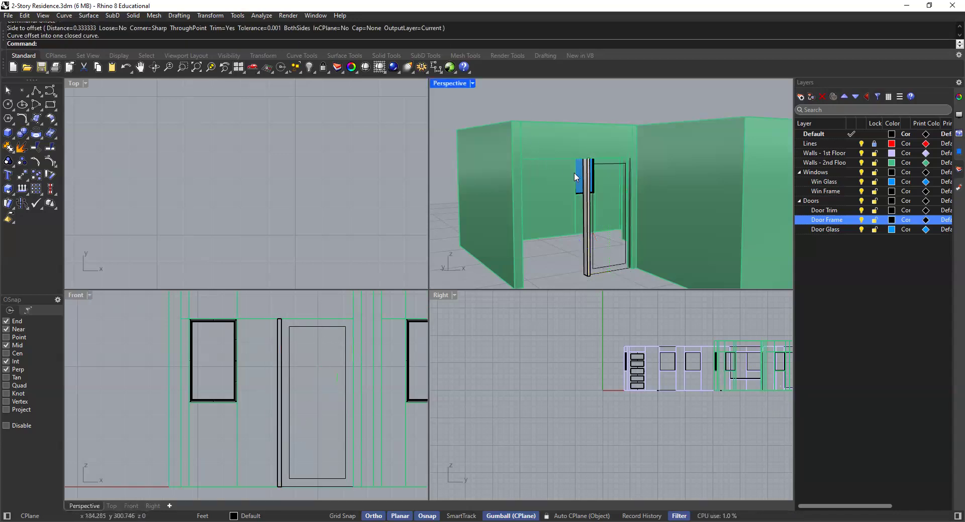
Extrude the outer and inner door rectangles together by 2" as a solid door frame
{"action": "scroll", "coordinate": [619, 164], "scroll_direction": "up", "scroll_amount": 5}
{"action": "left_click", "coordinate": [618, 162]}
{"action": "key", "text": "Escape"}
{"action": "left_click", "coordinate": [640, 171]}
{"action": "scroll", "coordinate": [638, 172], "scroll_direction": "up", "scroll_amount": 2}
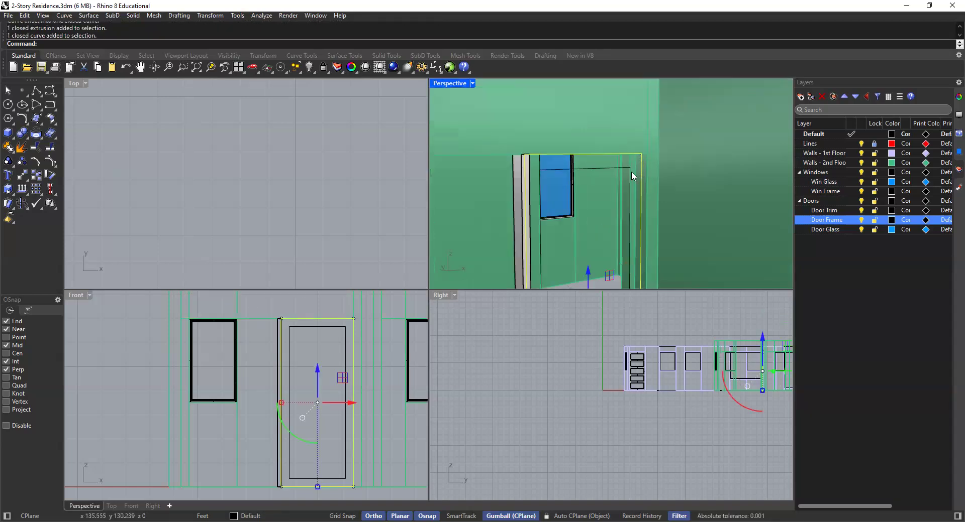
{"action": "left_click", "coordinate": [629, 184], "text": "shift"}
{"action": "scroll", "coordinate": [574, 188], "scroll_direction": "down", "scroll_amount": 2}
{"action": "right_click_drag", "start_coordinate": [629, 185], "coordinate": [602, 171], "text": "shift"}
{"action": "type", "text": "ExtrudeCrv"}
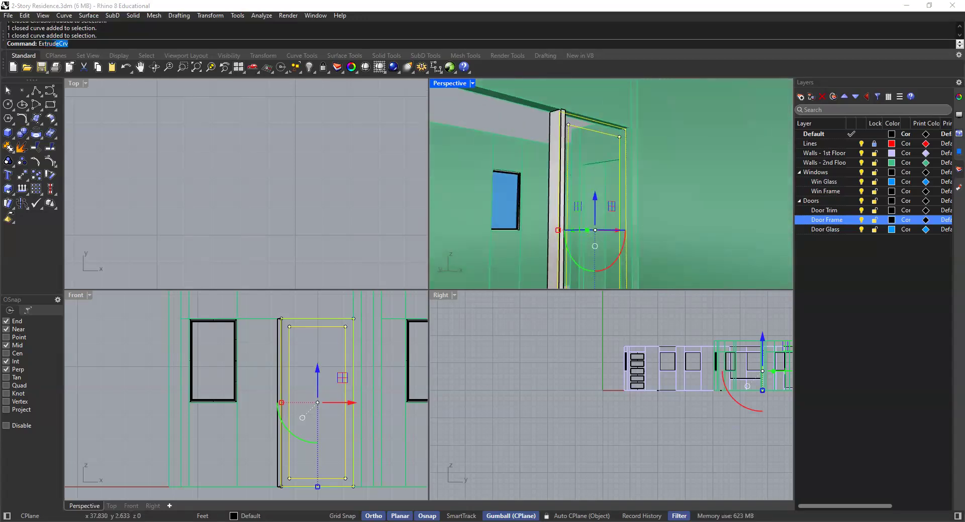
{"action": "key", "text": "Return"}
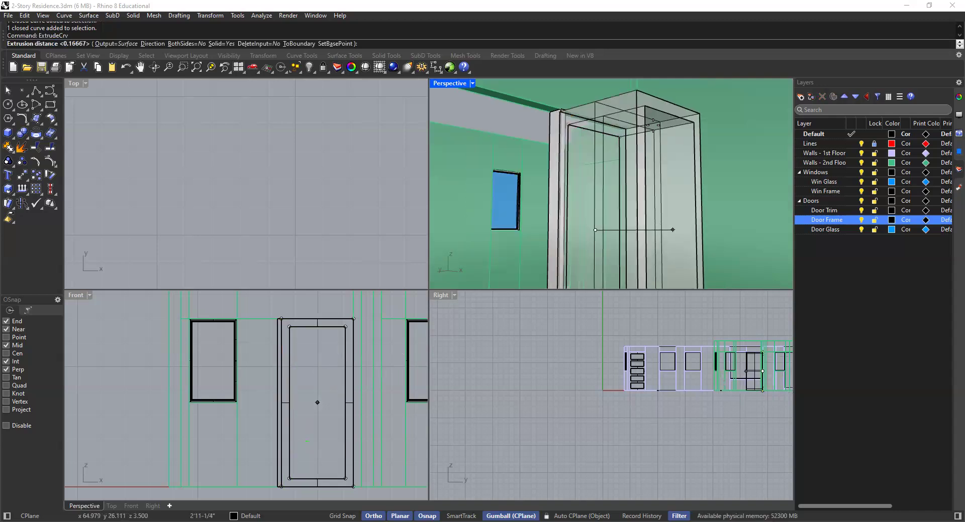
{"action": "type", "text": "2\""}
{"action": "key", "text": "Return"}
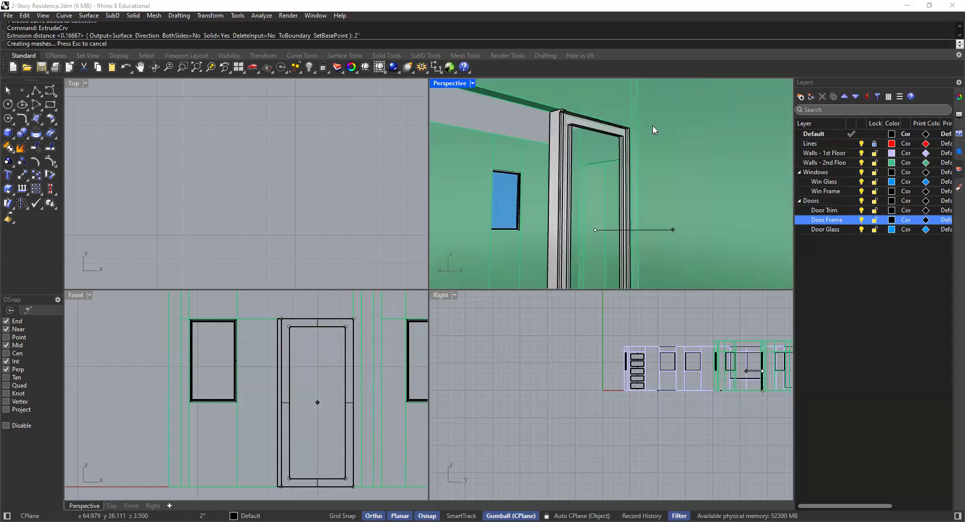
{"action": "key", "text": "Escape"}
Maximize the Perspective viewport and view the whole extruded door frame beside the post
{"action": "scroll", "coordinate": [624, 138], "scroll_direction": "up", "scroll_amount": 3}
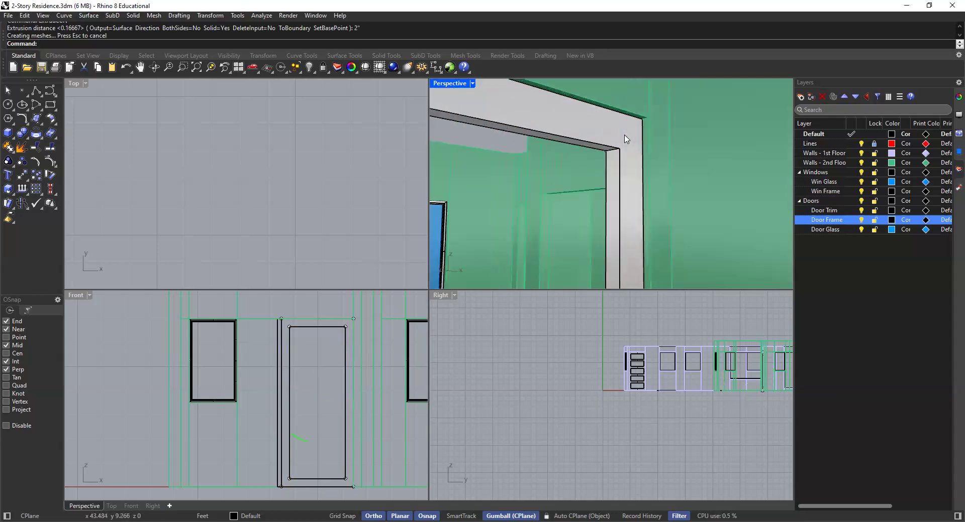
{"action": "scroll", "coordinate": [628, 141], "scroll_direction": "up", "scroll_amount": 2}
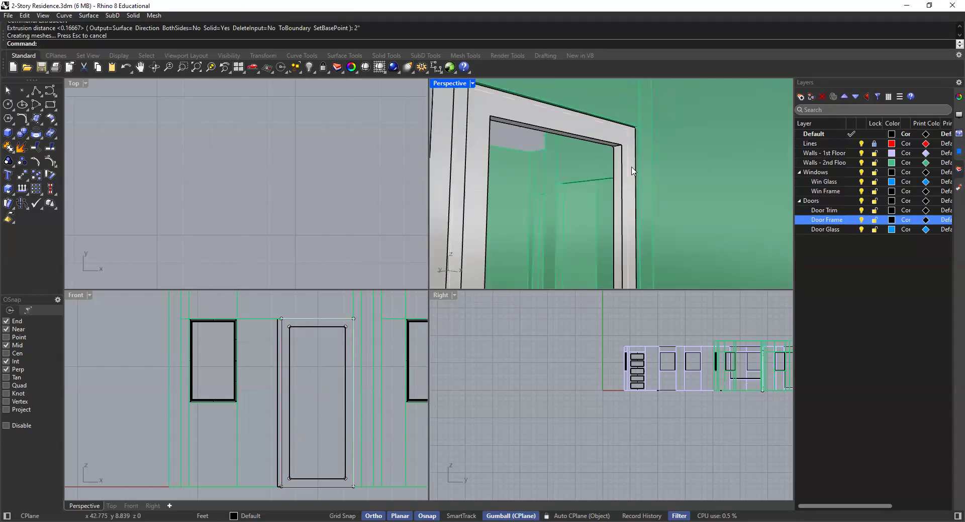
{"action": "double_click", "coordinate": [450, 84]}
{"action": "scroll", "coordinate": [489, 161], "scroll_direction": "down", "scroll_amount": 5}
{"action": "scroll", "coordinate": [486, 171], "scroll_direction": "up", "scroll_amount": 3}
{"action": "left_click", "coordinate": [470, 176]}
{"action": "key", "text": "Down"}
{"action": "key", "text": "Return"}
{"action": "key", "text": "Escape"}
{"action": "right_click_drag", "start_coordinate": [202, 148], "coordinate": [364, 158]}
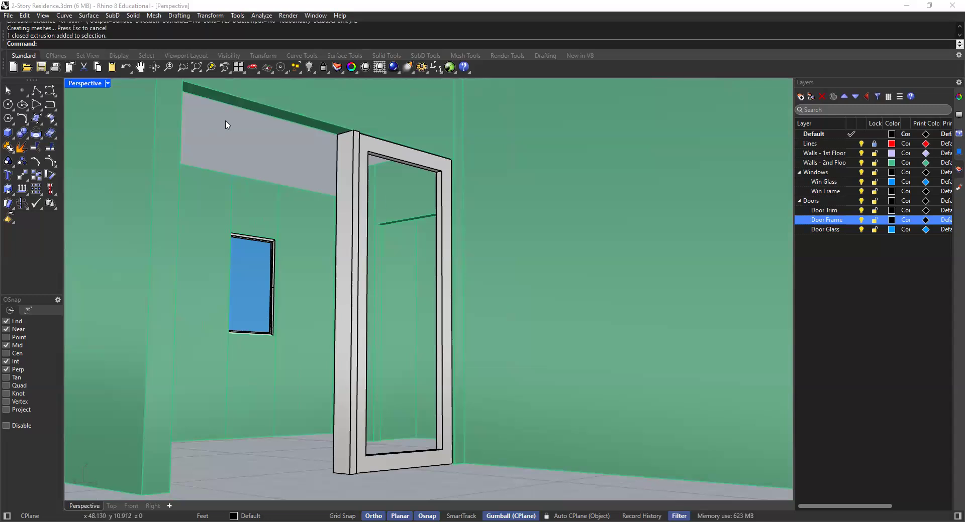
{"action": "left_click", "coordinate": [50, 106]}
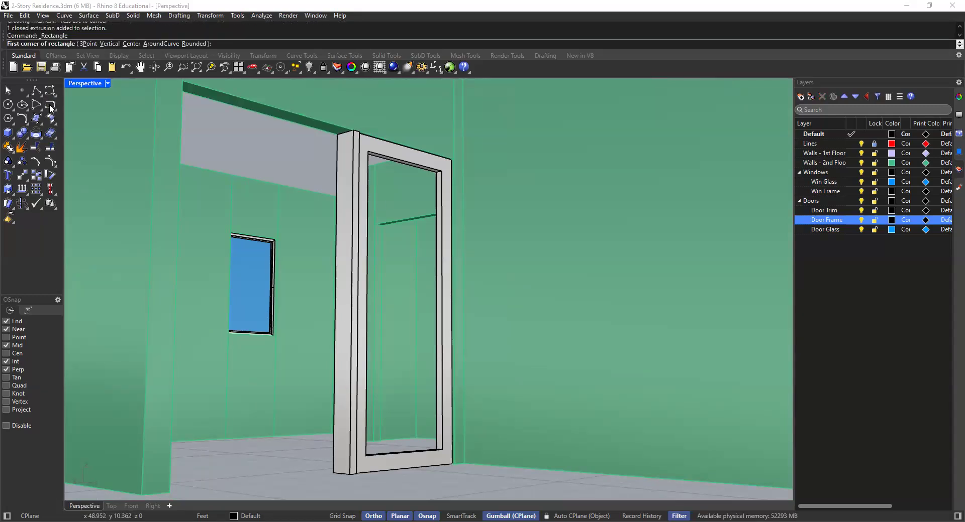
{"action": "left_click", "coordinate": [109, 44]}
{"action": "scroll", "coordinate": [410, 332], "scroll_direction": "down", "scroll_amount": 5}
{"action": "right_click_drag", "start_coordinate": [410, 332], "coordinate": [458, 427]}
{"action": "scroll", "coordinate": [458, 427], "scroll_direction": "up", "scroll_amount": 10}
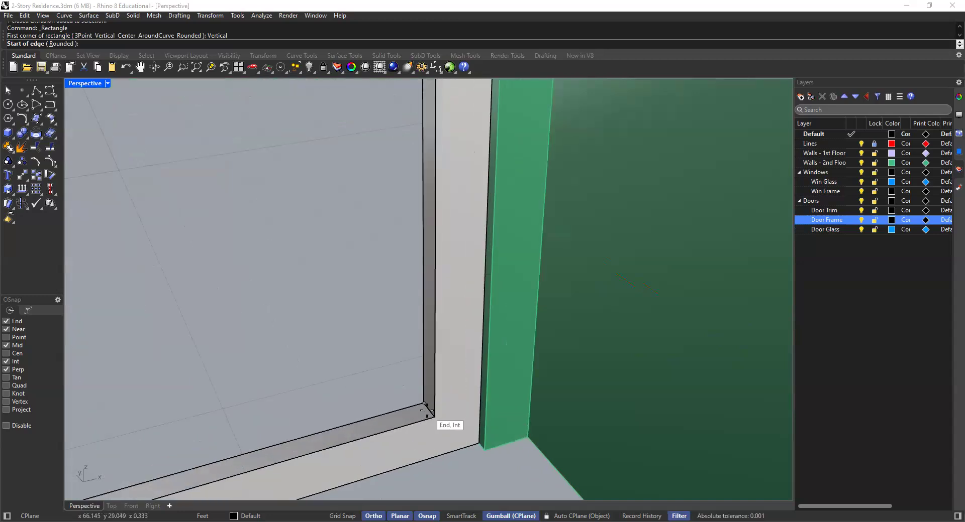
{"action": "scroll", "coordinate": [426, 407], "scroll_direction": "down", "scroll_amount": 6}
{"action": "right_click_drag", "start_coordinate": [450, 397], "coordinate": [496, 405], "text": "shift"}
{"action": "scroll", "coordinate": [447, 369], "scroll_direction": "up", "scroll_amount": 6}
{"action": "right_click", "coordinate": [446, 369], "text": "shift"}
{"action": "left_click", "coordinate": [494, 402]}
{"action": "left_click", "coordinate": [511, 366]}
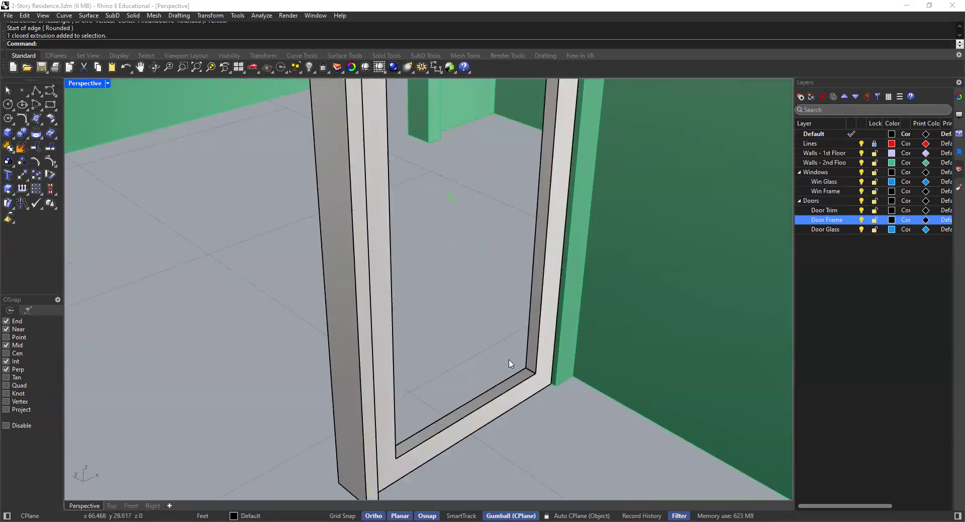
Delete the door frame solid, select its outer base rectangle, and undo the deletion
{"action": "left_click", "coordinate": [512, 388]}
{"action": "key", "text": "Delete"}
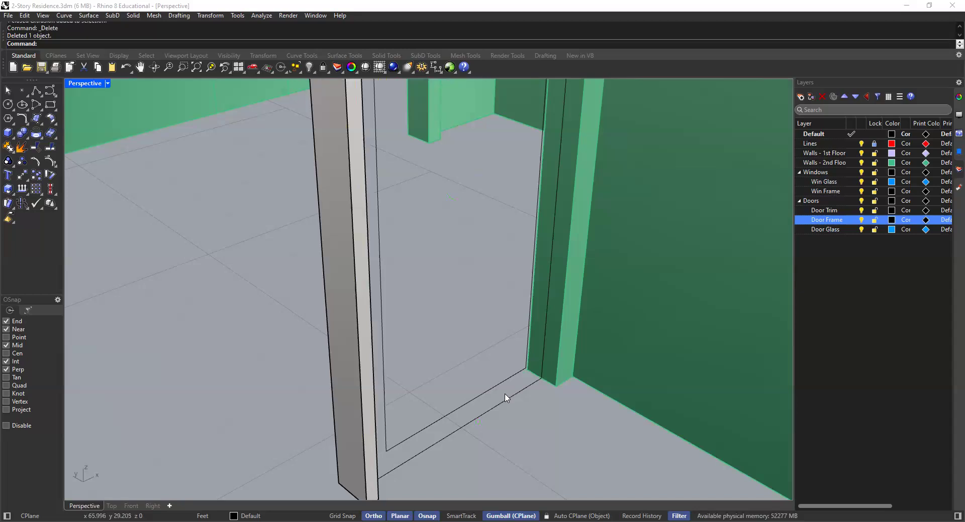
{"action": "left_click", "coordinate": [509, 402]}
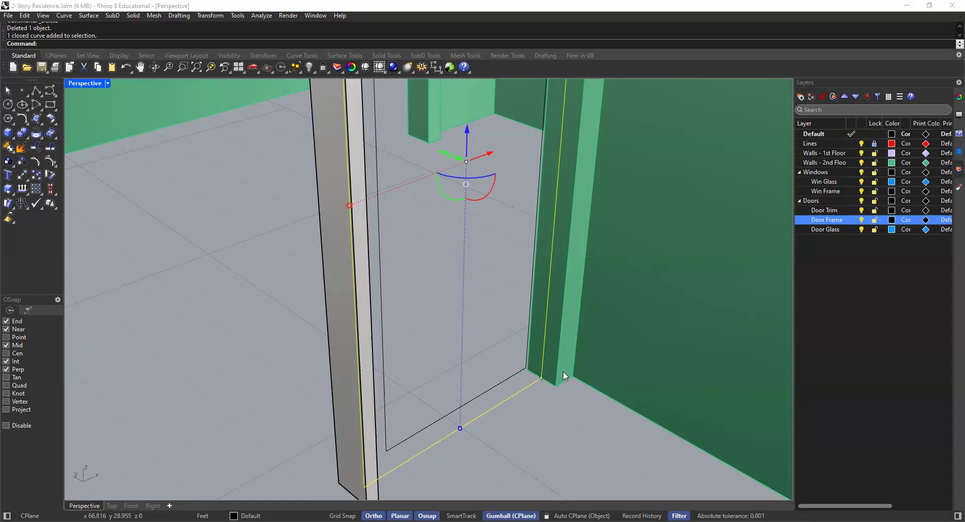
{"action": "scroll", "coordinate": [546, 380], "scroll_direction": "up", "scroll_amount": 2}
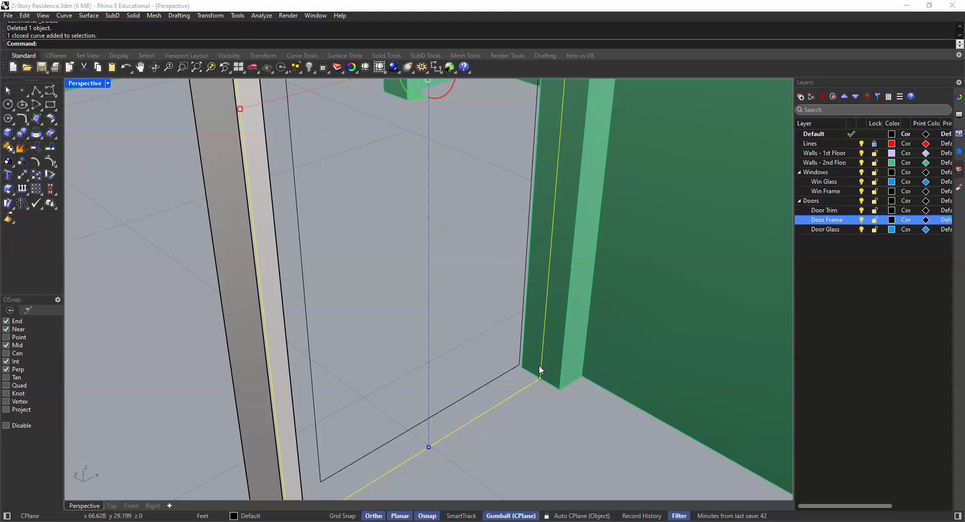
{"action": "key", "text": "ctrl+z"}
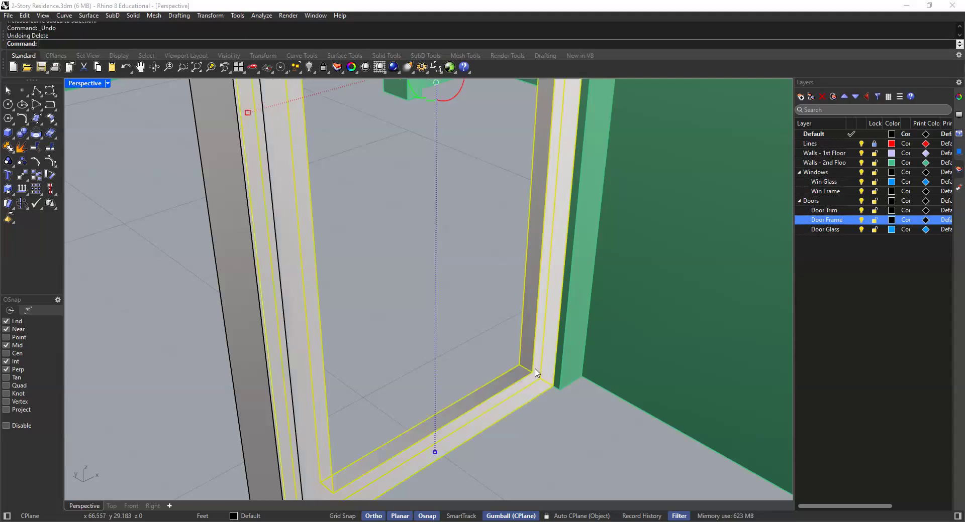
Examine the lower corner of the door frame near the right jamb and the frame's depth there
{"action": "scroll", "coordinate": [537, 373], "scroll_direction": "up", "scroll_amount": 5}
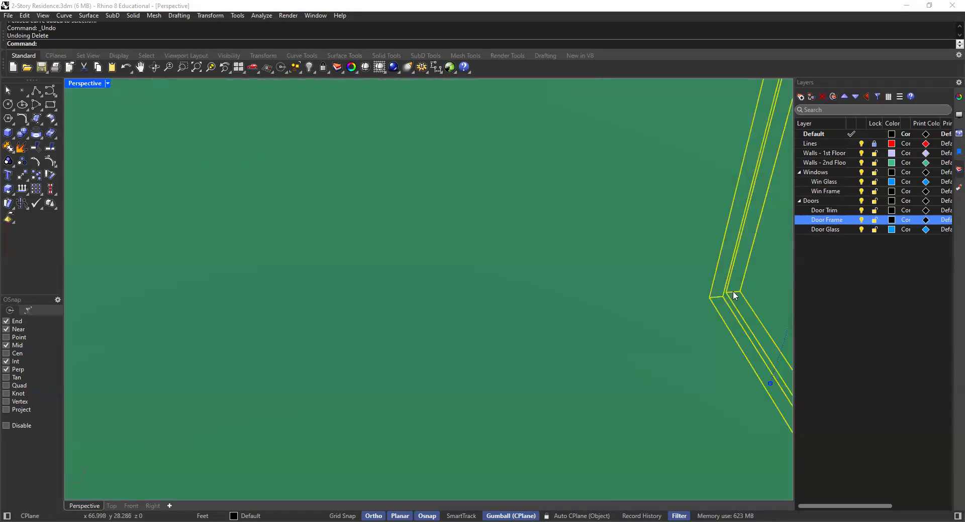
{"action": "scroll", "coordinate": [734, 295], "scroll_direction": "up", "scroll_amount": 3}
{"action": "right_click_drag", "start_coordinate": [675, 317], "coordinate": [645, 305], "text": "shift"}
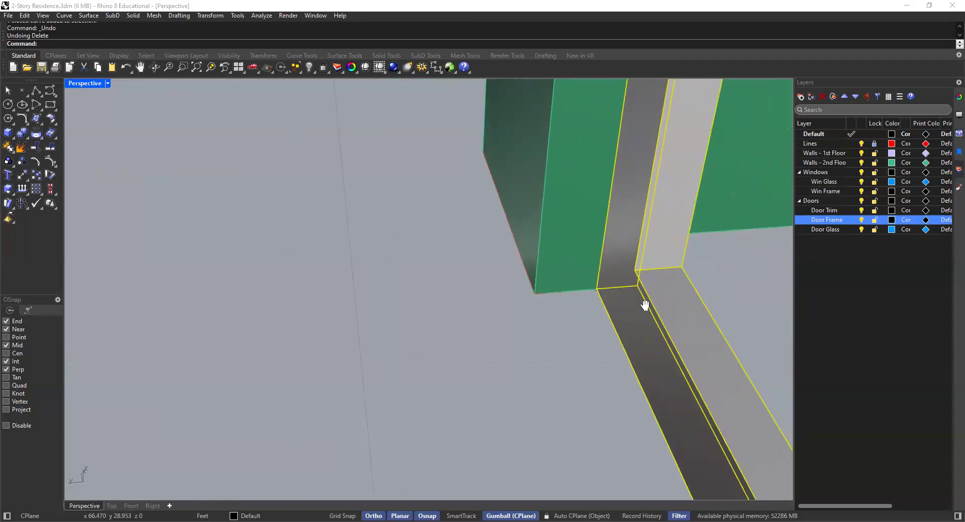
{"action": "left_click", "coordinate": [652, 302]}
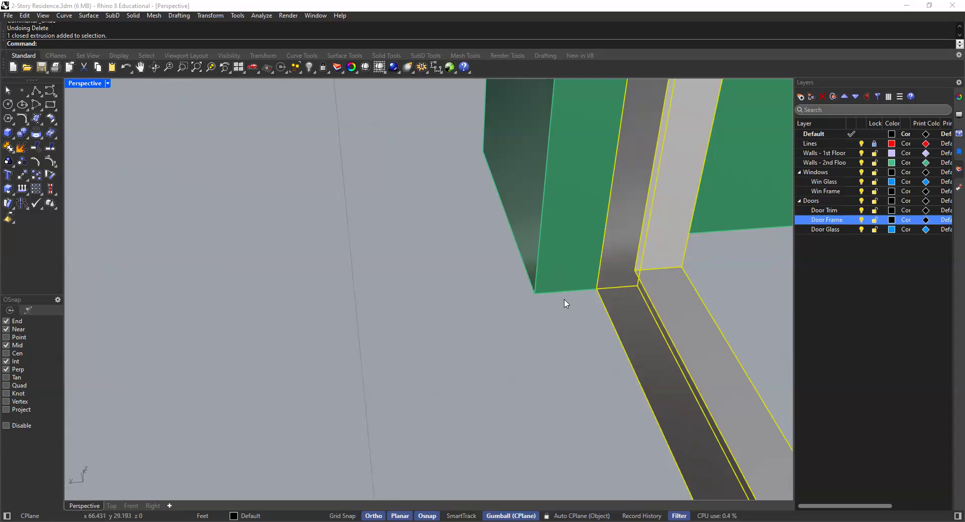
{"action": "left_click", "coordinate": [533, 338]}
{"action": "right_click", "coordinate": [608, 286]}
{"action": "key", "text": "Escape"}
{"action": "right_click_drag", "start_coordinate": [610, 281], "coordinate": [526, 281]}
{"action": "scroll", "coordinate": [290, 275], "scroll_direction": "down", "scroll_amount": 5}
{"action": "right_click_drag", "start_coordinate": [290, 274], "coordinate": [248, 218], "text": "shift"}
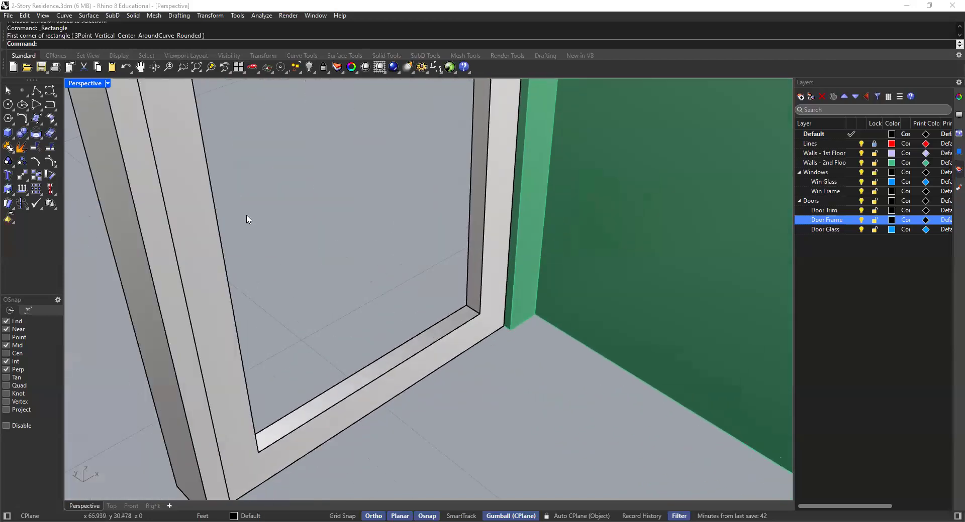
Draw a vertical rectangle along the frame opening's lower front edge, from inner corner to inner corner, up to the upper inner corner
{"action": "left_click", "coordinate": [50, 104]}
{"action": "mouse_move", "coordinate": [442, 312]}
{"action": "right_mouse_down", "text": "shift"}
{"action": "mouse_move", "coordinate": [505, 298]}
{"action": "mouse_move", "coordinate": [428, 306]}
{"action": "right_mouse_up", "text": "shift"}
{"action": "right_click_drag", "start_coordinate": [200, 302], "coordinate": [241, 302], "text": "shift"}
{"action": "scroll", "coordinate": [115, 297], "scroll_direction": "up", "scroll_amount": 3}
{"action": "scroll", "coordinate": [119, 296], "scroll_direction": "up", "scroll_amount": 3}
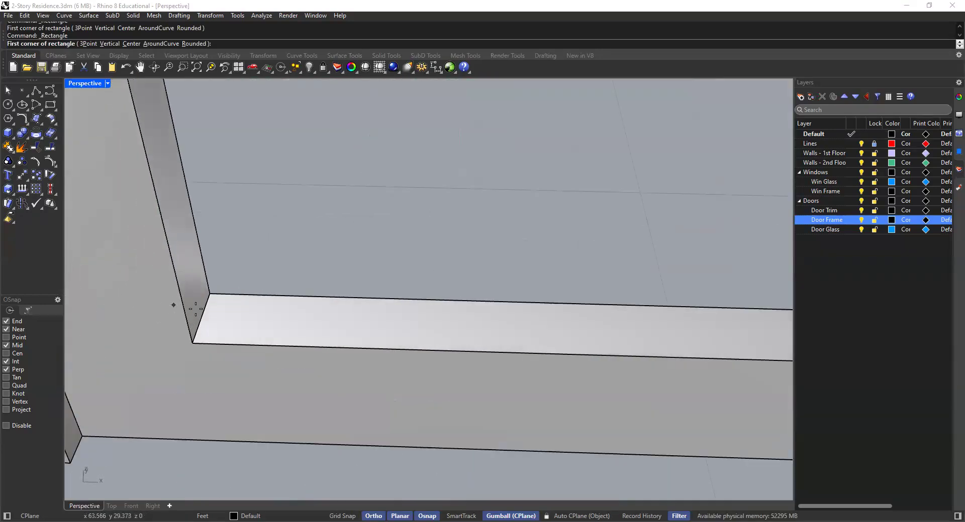
{"action": "scroll", "coordinate": [199, 316], "scroll_direction": "down", "scroll_amount": 2}
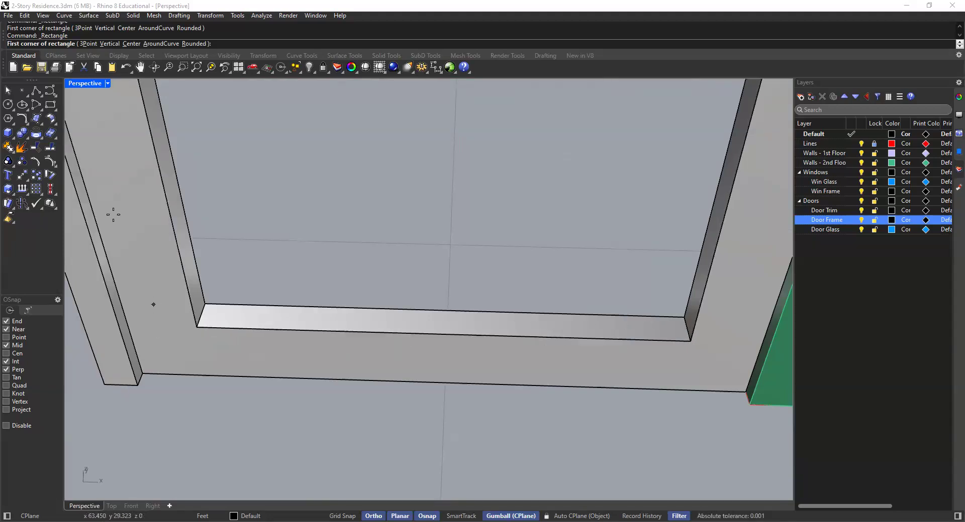
{"action": "left_click", "coordinate": [110, 44]}
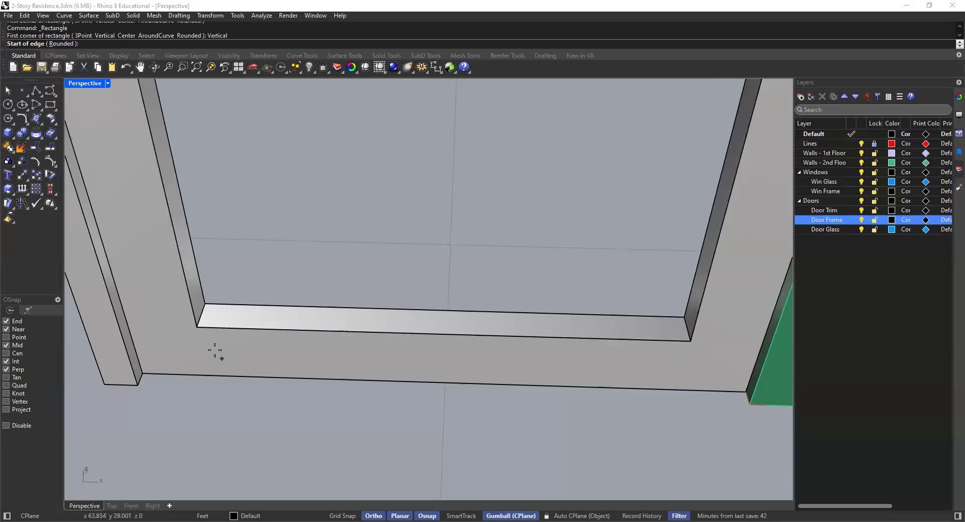
{"action": "left_click", "coordinate": [197, 327]}
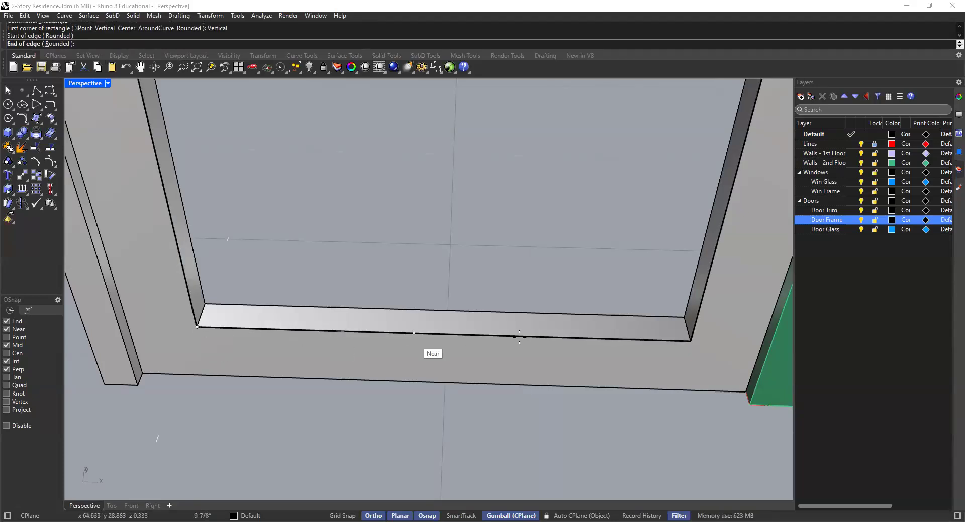
{"action": "left_click", "coordinate": [691, 340]}
{"action": "scroll", "coordinate": [693, 338], "scroll_direction": "down", "scroll_amount": 8}
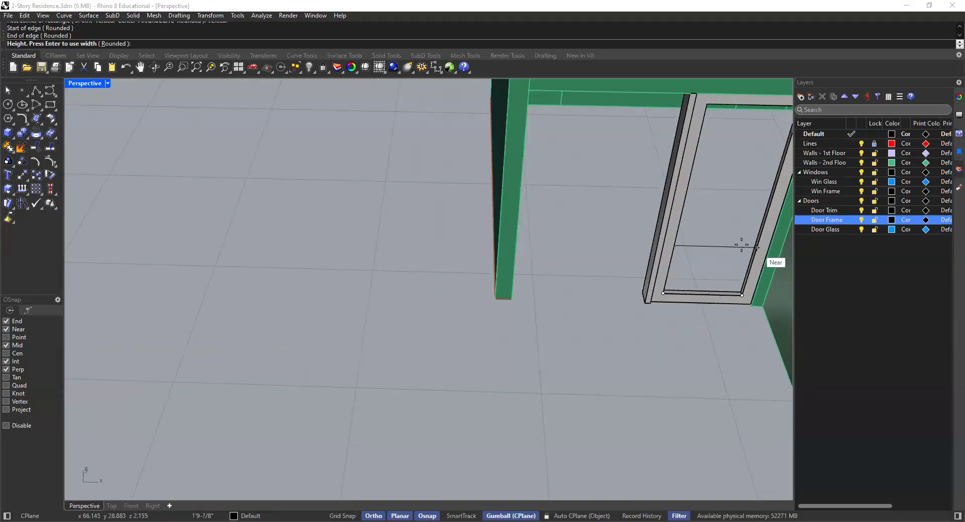
{"action": "right_click_drag", "start_coordinate": [551, 309], "coordinate": [579, 179]}
{"action": "scroll", "coordinate": [551, 125], "scroll_direction": "up", "scroll_amount": 7}
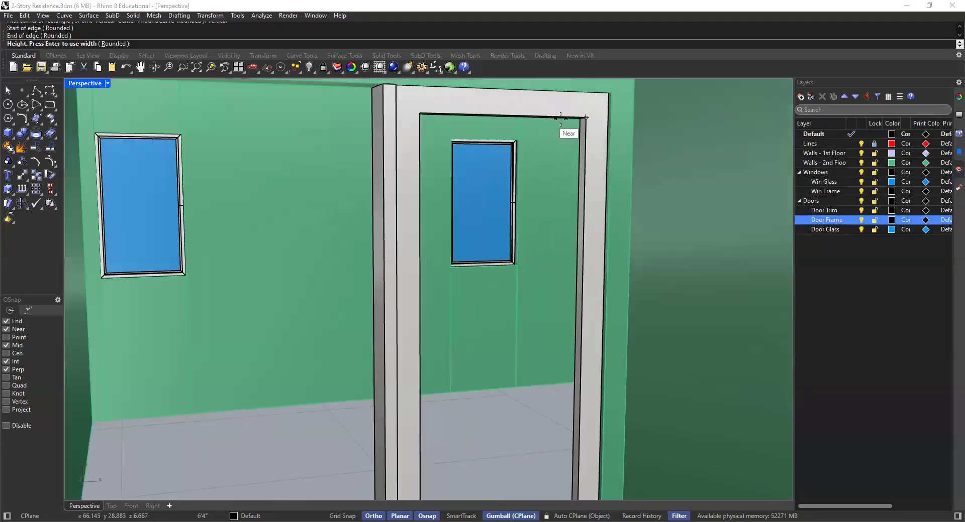
{"action": "left_click", "coordinate": [585, 117]}
Extrude the rectangle inside the door frame by 1/2" as a solid panel and clear the selection
{"action": "left_click", "coordinate": [586, 167]}
{"action": "key", "text": "Return"}
{"action": "type", "text": "ExtrudeCrv"}
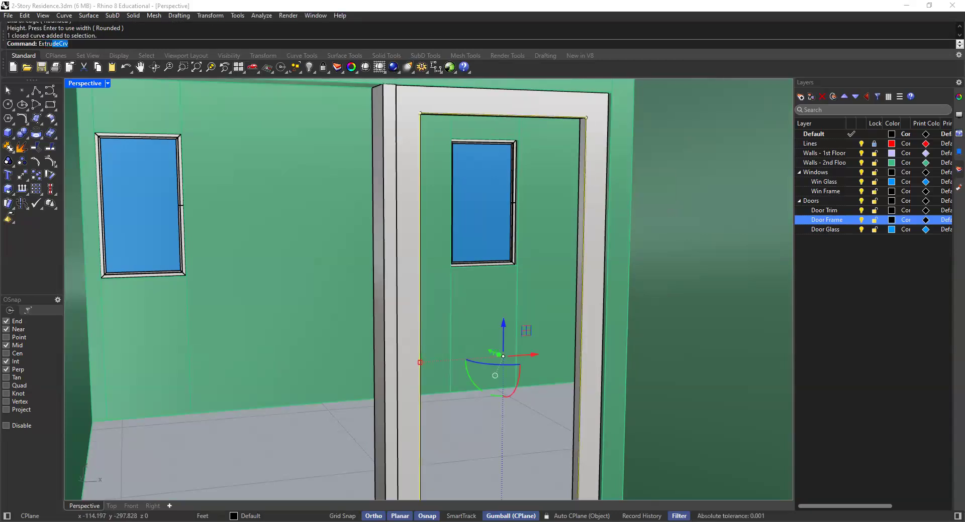
{"action": "key", "text": "Return"}
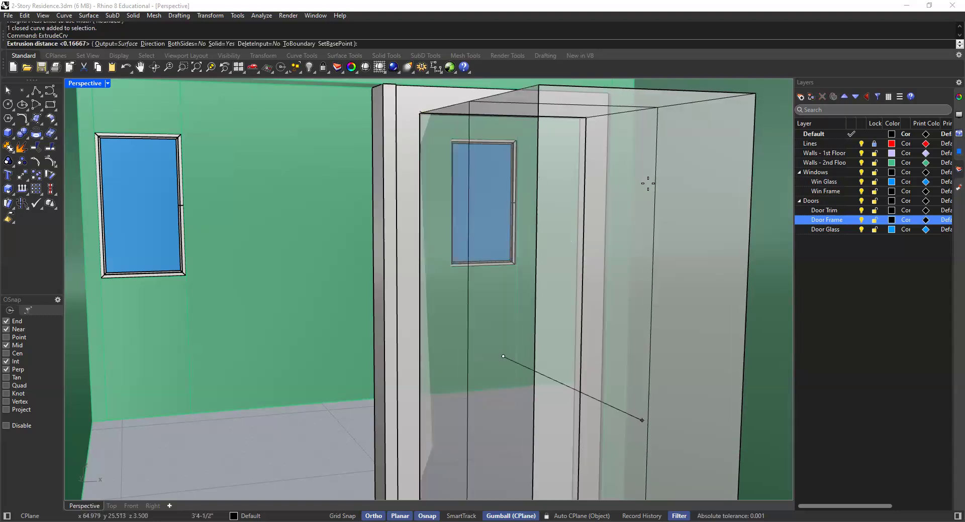
{"action": "scroll", "coordinate": [648, 185], "scroll_direction": "down", "scroll_amount": 7}
{"action": "right_click_drag", "start_coordinate": [649, 187], "coordinate": [664, 216]}
{"action": "type", "text": "1/2\""}
{"action": "key", "text": "Return"}
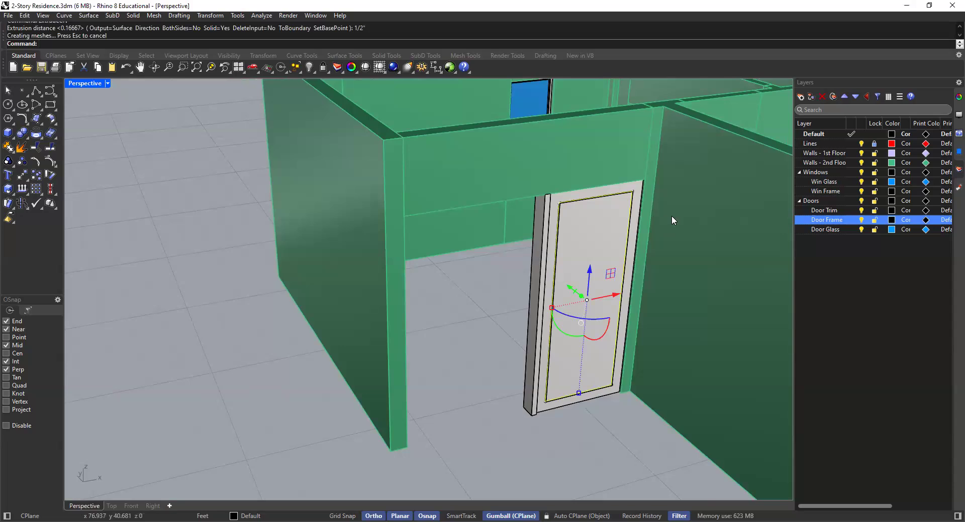
{"action": "left_click", "coordinate": [521, 230]}
{"action": "scroll", "coordinate": [614, 221], "scroll_direction": "up", "scroll_amount": 2}
{"action": "left_click", "coordinate": [494, 285]}
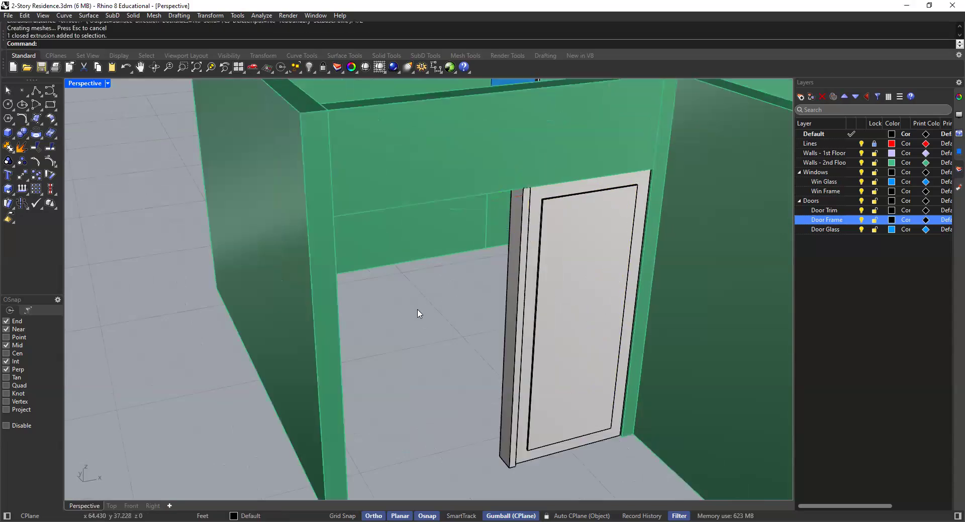
Set the Perspective view's display mode to Ghosted and inspect the panel's lower corner inside the frame
{"action": "scroll", "coordinate": [491, 335], "scroll_direction": "up", "scroll_amount": 3}
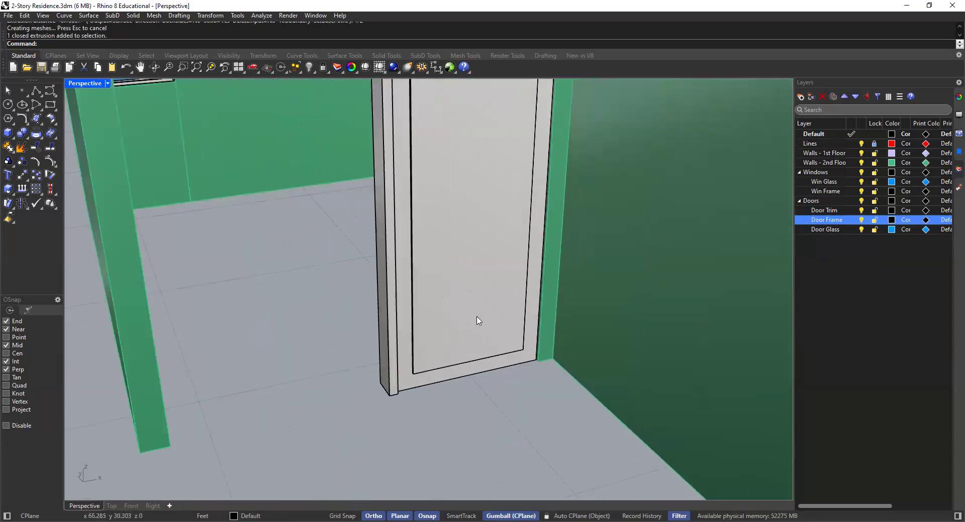
{"action": "scroll", "coordinate": [514, 344], "scroll_direction": "up", "scroll_amount": 5}
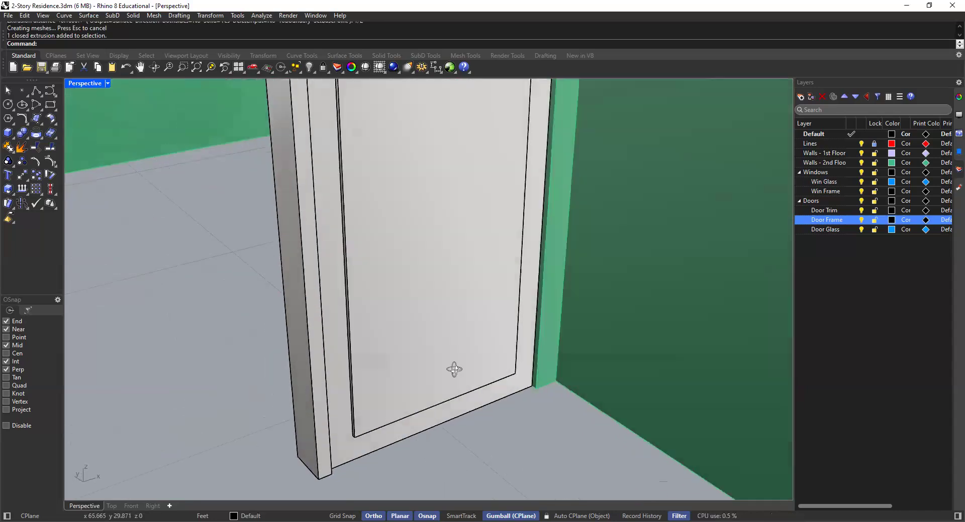
{"action": "scroll", "coordinate": [523, 356], "scroll_direction": "down", "scroll_amount": 5}
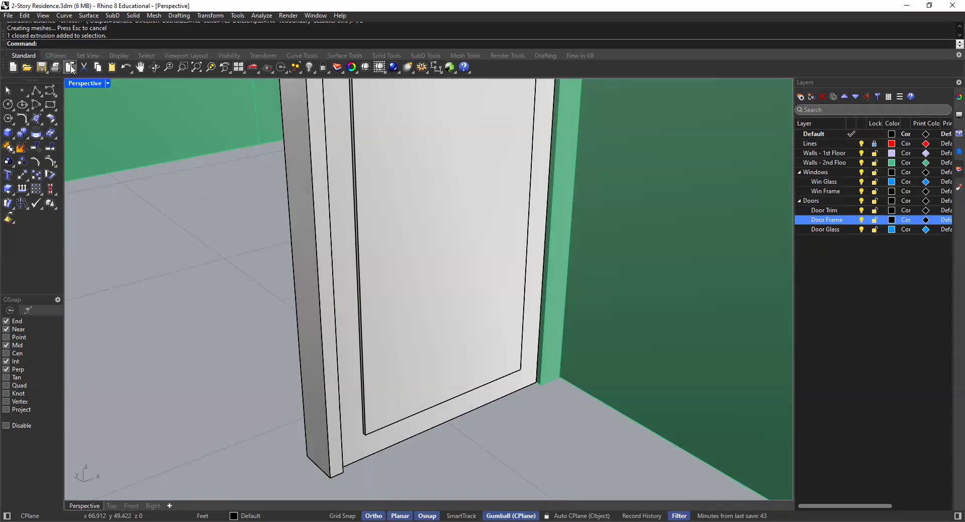
{"action": "left_click", "coordinate": [108, 84]}
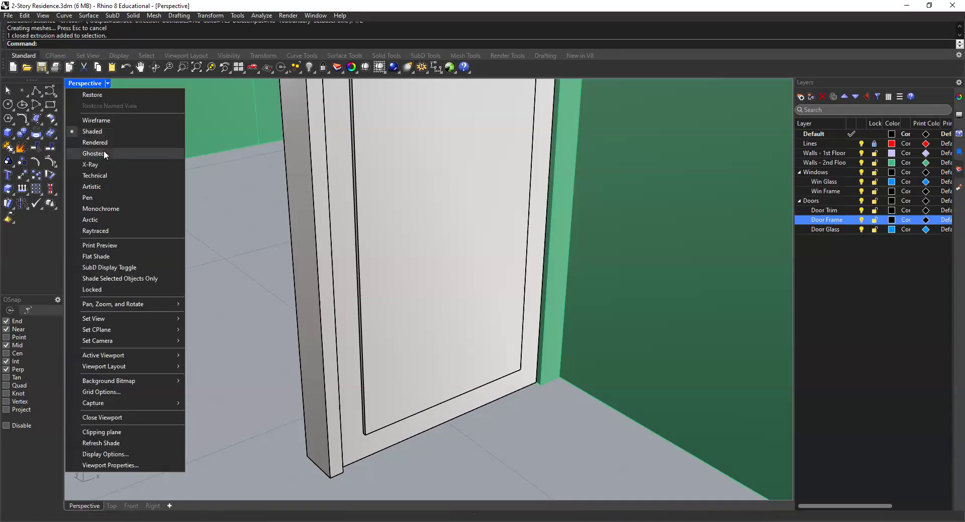
{"action": "left_click", "coordinate": [103, 150]}
{"action": "scroll", "coordinate": [512, 372], "scroll_direction": "up", "scroll_amount": 3}
{"action": "scroll", "coordinate": [512, 372], "scroll_direction": "up", "scroll_amount": 3}
Move the thin panel 1-1/4" deeper into the door frame, from its thickness midpoint to the middle of the frame's depth
{"action": "left_click", "coordinate": [438, 301]}
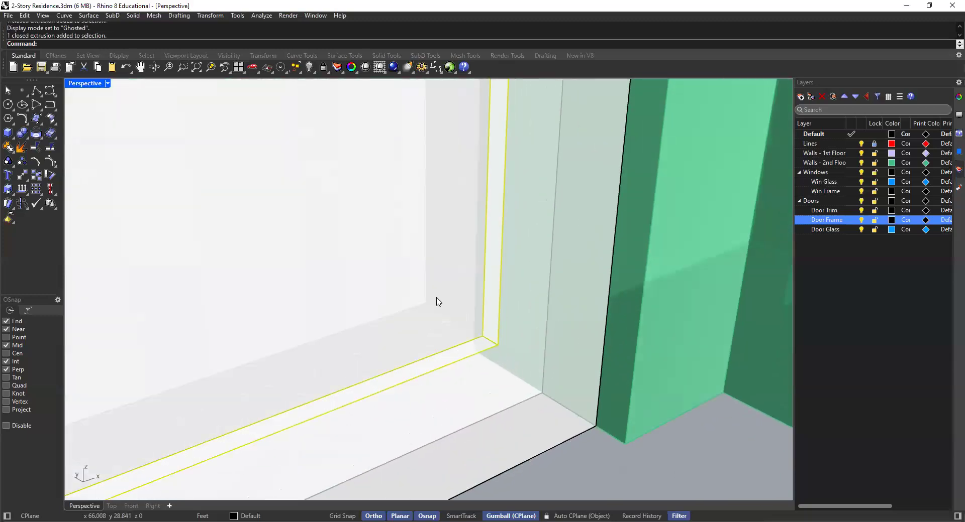
{"action": "scroll", "coordinate": [478, 334], "scroll_direction": "up", "scroll_amount": 2}
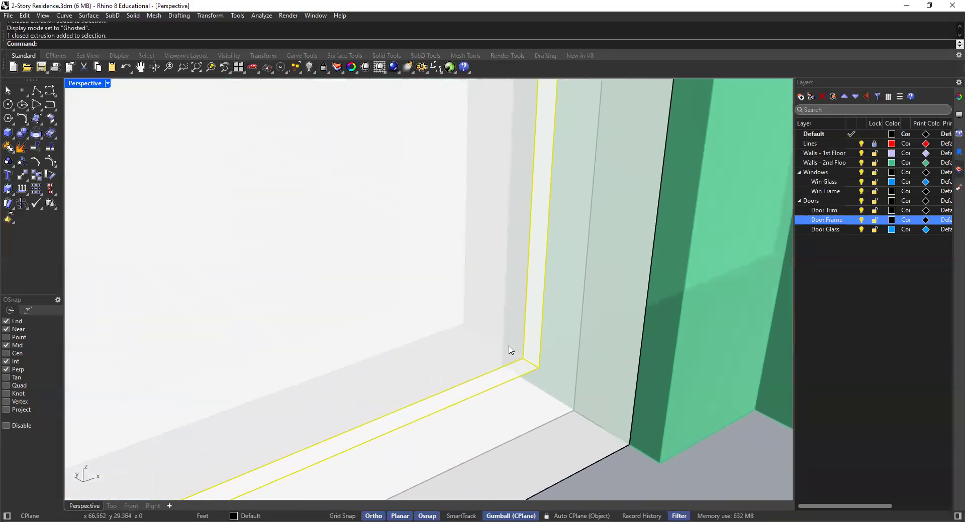
{"action": "key", "text": "Return"}
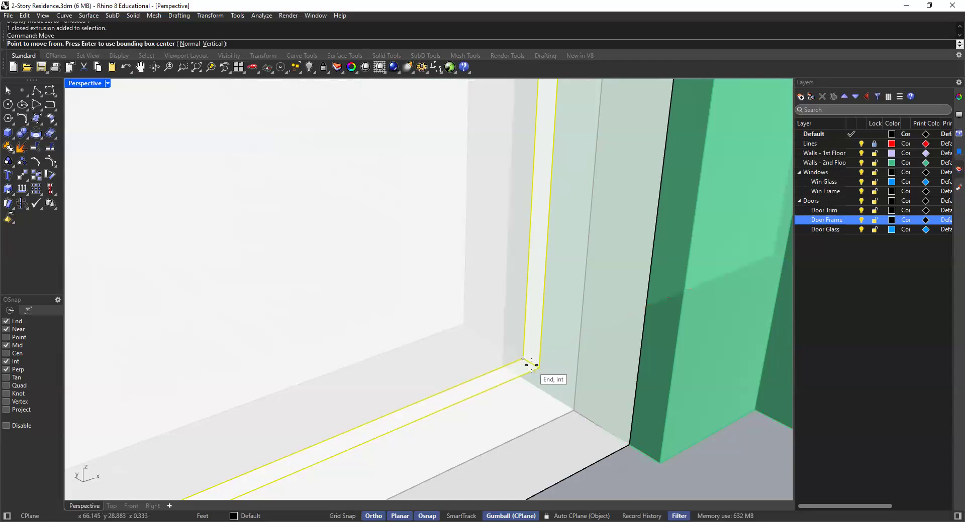
{"action": "scroll", "coordinate": [539, 368], "scroll_direction": "up", "scroll_amount": 2}
{"action": "left_click", "coordinate": [527, 361]}
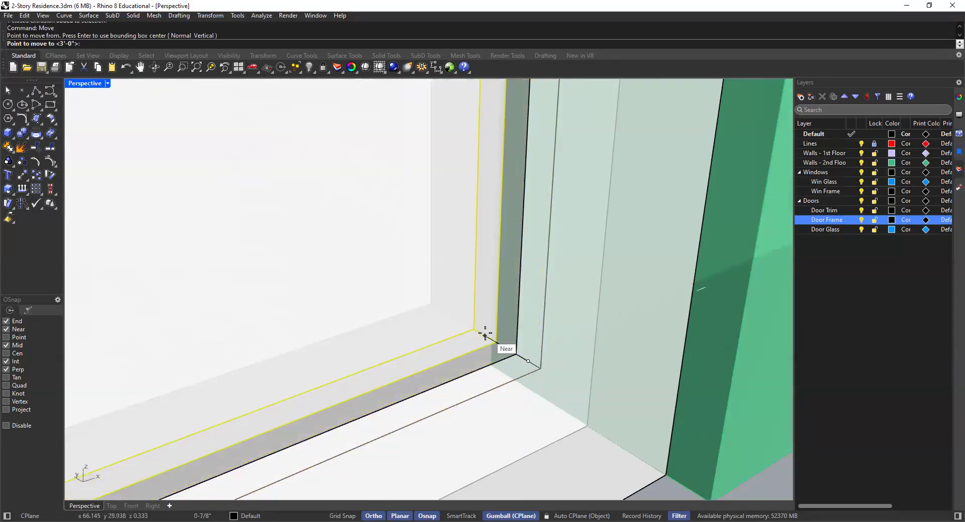
{"action": "left_click", "coordinate": [475, 328]}
{"action": "scroll", "coordinate": [492, 333], "scroll_direction": "down", "scroll_amount": 5}
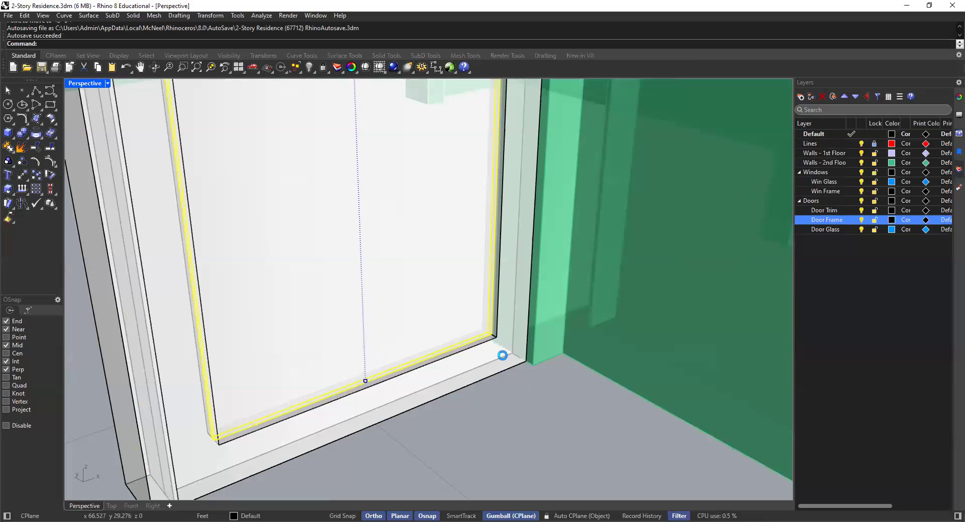
Move the door frame and panel together by 1", from the midpoint of the frame's depth to the midpoint of the wall end
{"action": "scroll", "coordinate": [484, 377], "scroll_direction": "down", "scroll_amount": 2}
{"action": "left_click", "coordinate": [491, 305]}
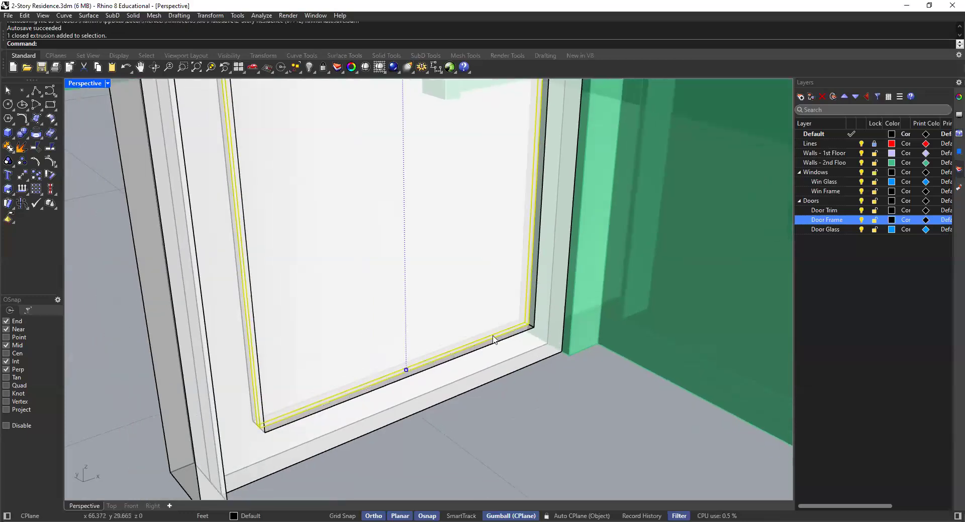
{"action": "left_click", "coordinate": [518, 358]}
{"action": "scroll", "coordinate": [556, 345], "scroll_direction": "up", "scroll_amount": 6}
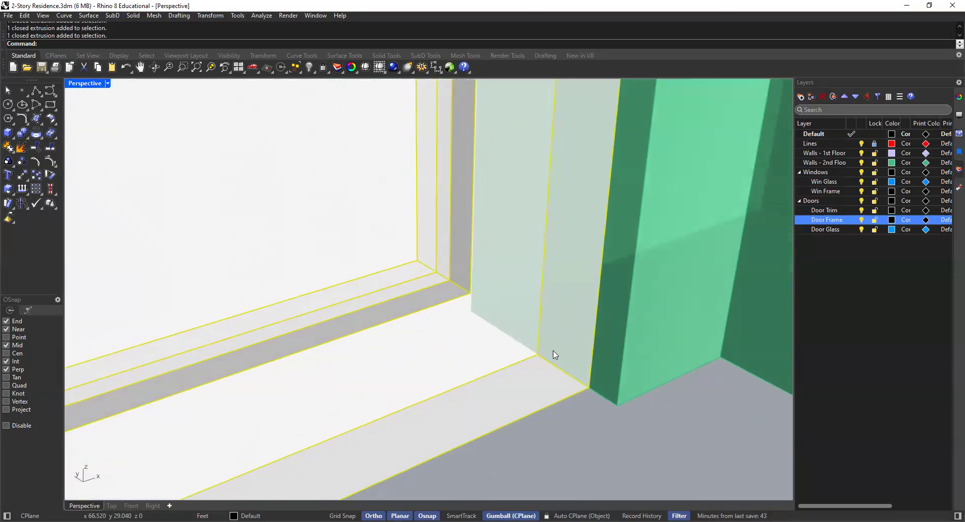
{"action": "right_click_drag", "start_coordinate": [528, 383], "coordinate": [548, 266]}
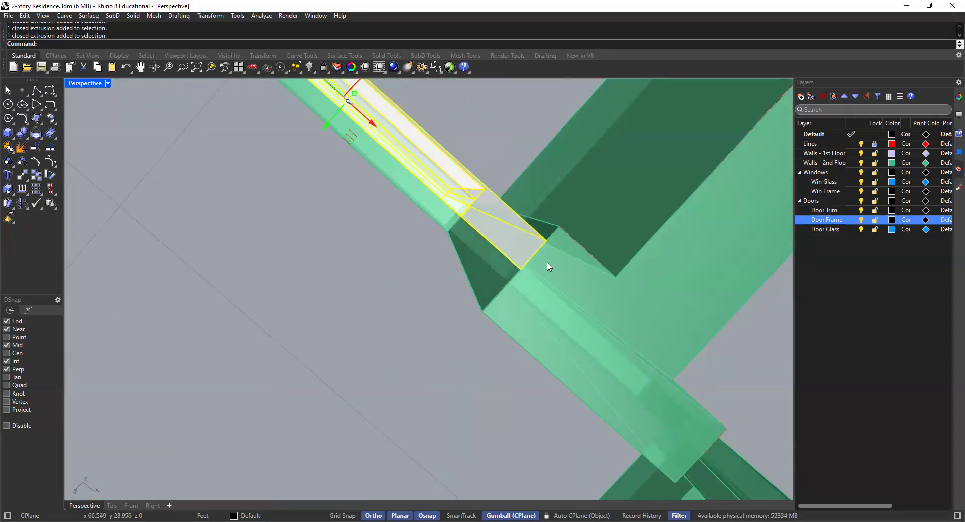
{"action": "scroll", "coordinate": [528, 266], "scroll_direction": "up", "scroll_amount": 1}
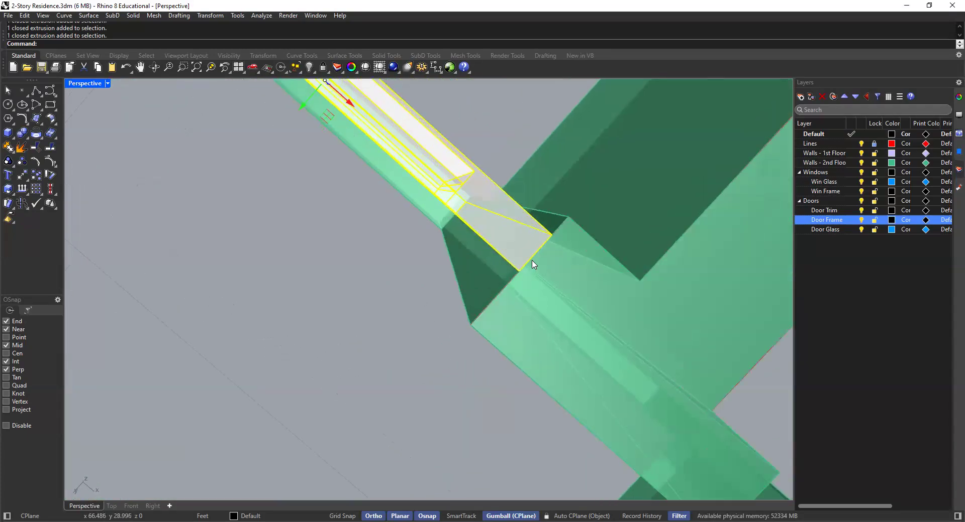
{"action": "key", "text": "Return"}
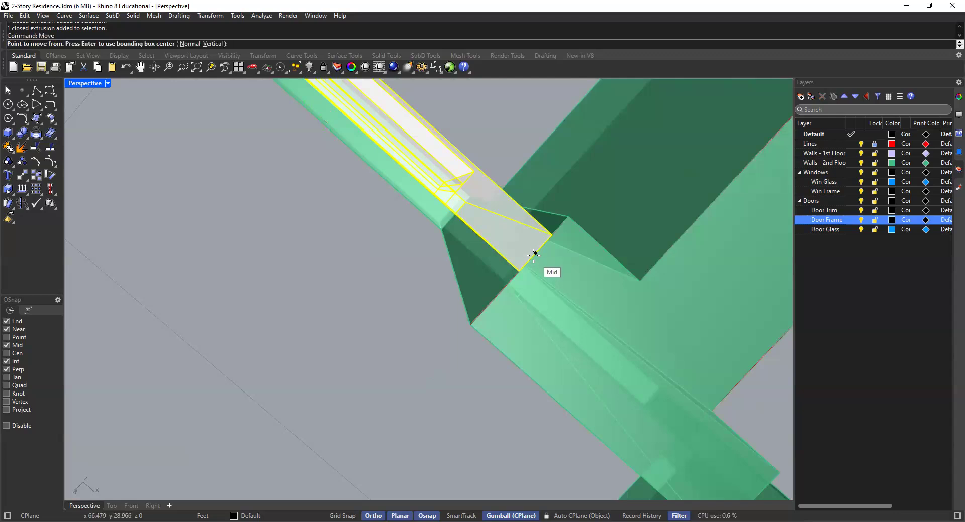
{"action": "left_click", "coordinate": [525, 265]}
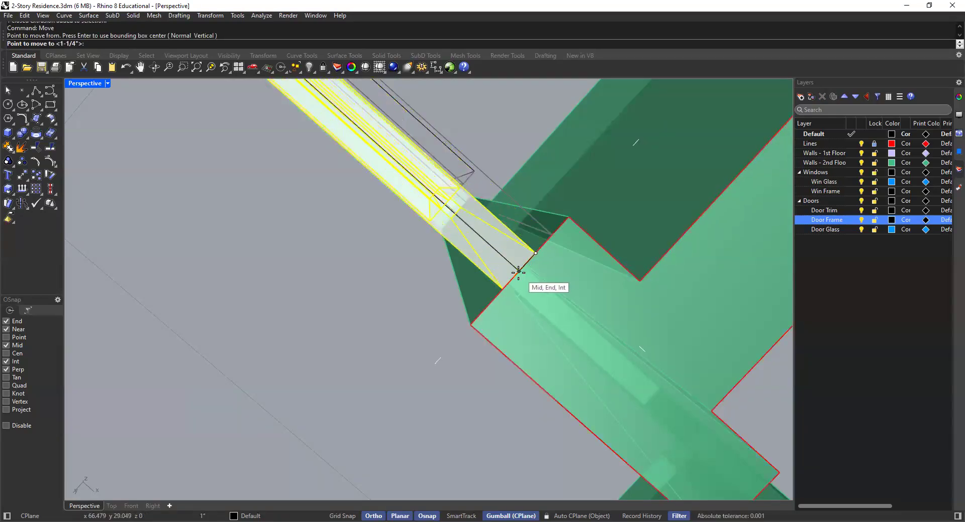
{"action": "left_click", "coordinate": [518, 272]}
{"action": "scroll", "coordinate": [479, 256], "scroll_direction": "down", "scroll_amount": 3}
{"action": "right_click_drag", "start_coordinate": [481, 250], "coordinate": [490, 402]}
{"action": "key", "text": "Escape"}
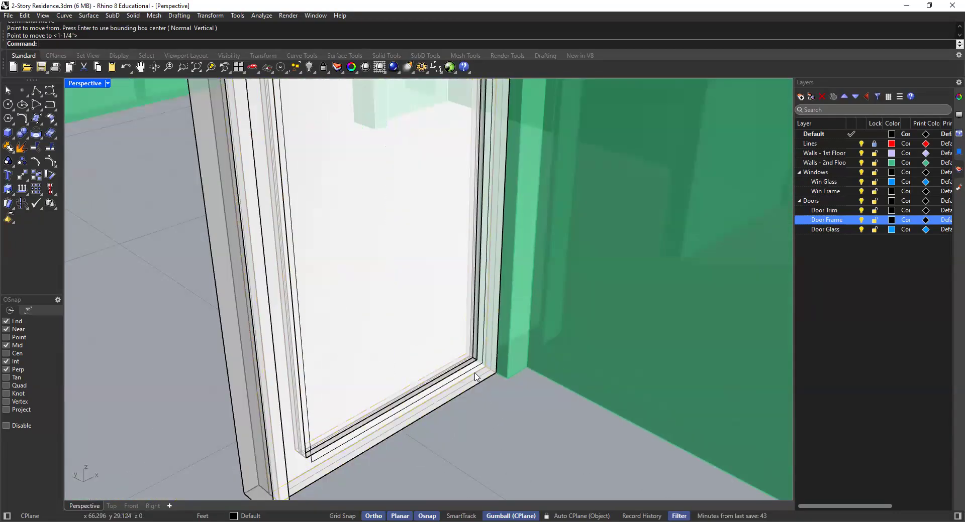
Delete the leftover rectangle curve near the lower corner of the door frame and clear the selection
{"action": "left_click", "coordinate": [481, 365]}
{"action": "key", "text": "Delete"}
{"action": "right_click_drag", "start_coordinate": [481, 376], "coordinate": [545, 405]}
{"action": "left_click", "coordinate": [595, 370]}
{"action": "key", "text": "Escape"}
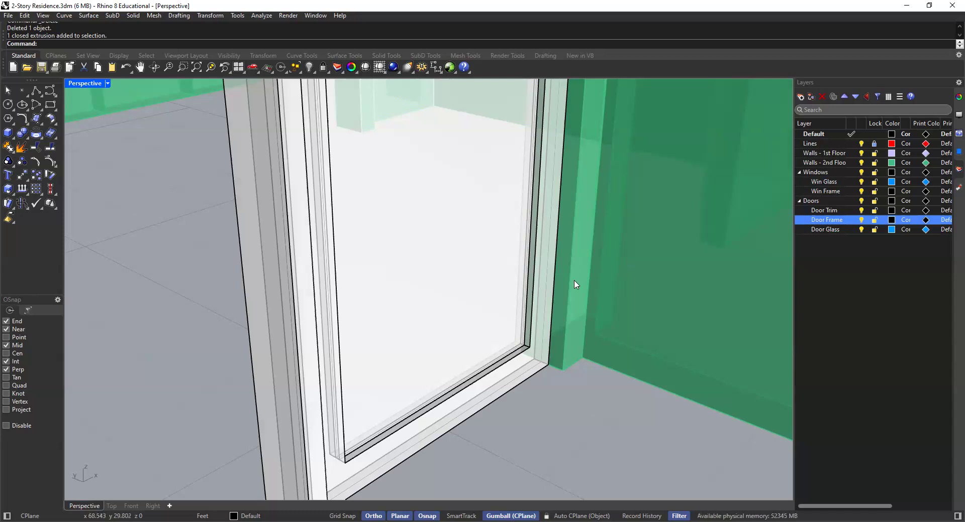
Set the Perspective view's display mode to Shaded
{"action": "left_click", "coordinate": [505, 327]}
{"action": "scroll", "coordinate": [503, 297], "scroll_direction": "down", "scroll_amount": 3}
{"action": "right_click_drag", "start_coordinate": [488, 298], "coordinate": [438, 375], "text": "shift"}
{"action": "left_click", "coordinate": [108, 84]}
{"action": "left_click", "coordinate": [106, 134]}
{"action": "left_click", "coordinate": [231, 285]}
Assign the inset panel to the Door Glass layer and the surrounding frame to the Door Frame layer
{"action": "left_click", "coordinate": [421, 379]}
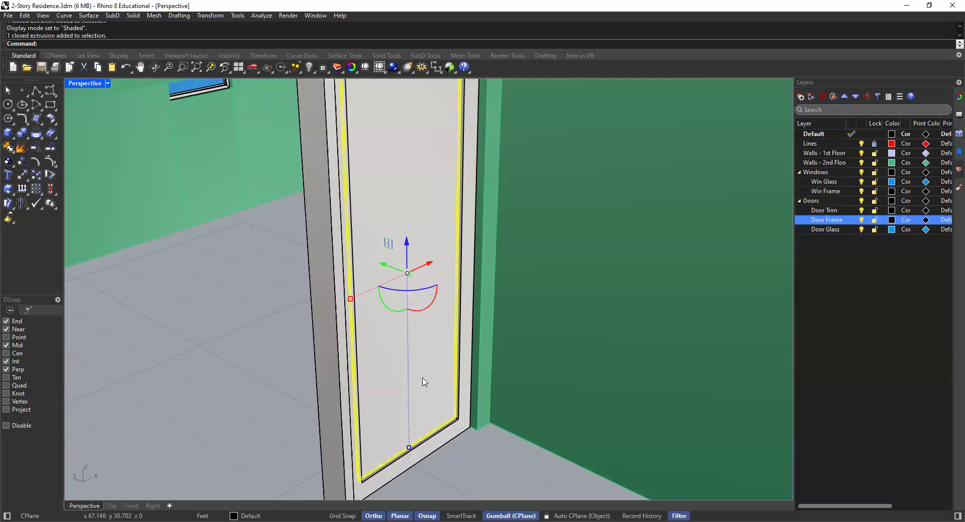
{"action": "right_click", "coordinate": [852, 230]}
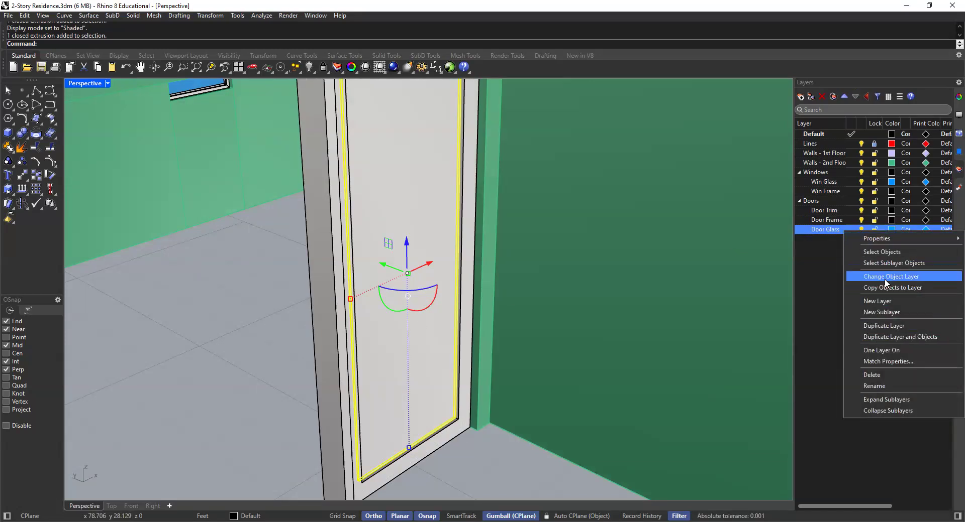
{"action": "left_click", "coordinate": [885, 276]}
{"action": "left_click", "coordinate": [458, 427]}
{"action": "right_click", "coordinate": [862, 221]}
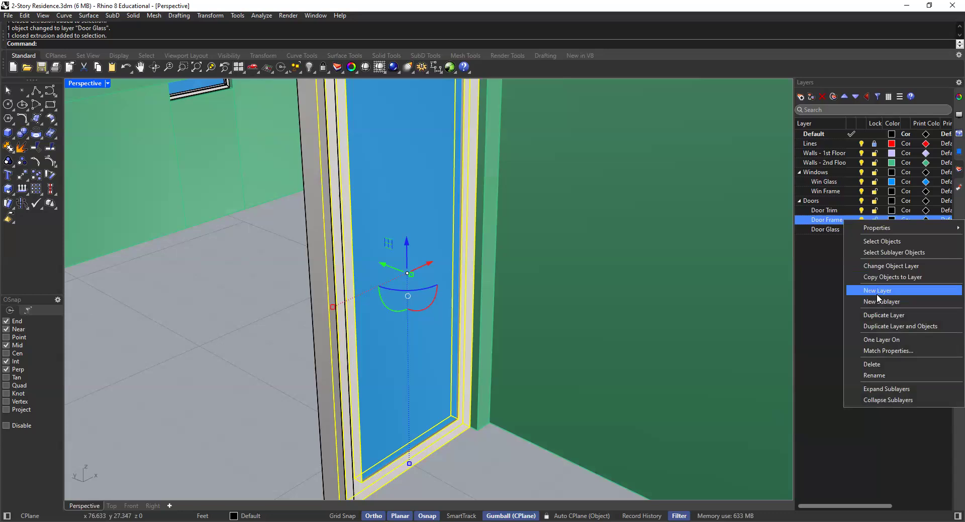
{"action": "left_click", "coordinate": [885, 266]}
{"action": "key", "text": "Escape"}
Group the glass panel with its door frame, check the group by selecting it, and clear the selection
{"action": "left_click", "coordinate": [437, 418]}
{"action": "scroll", "coordinate": [458, 431], "scroll_direction": "up", "scroll_amount": 3}
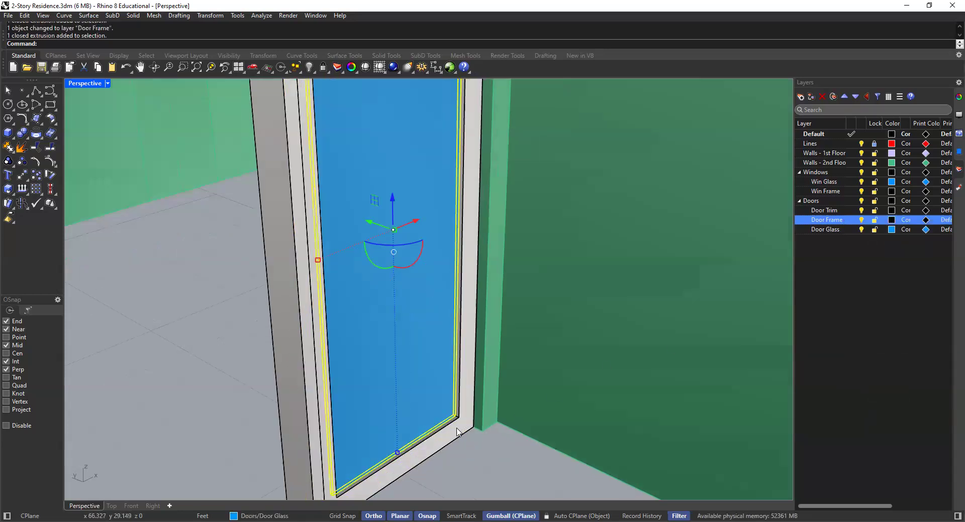
{"action": "left_click", "coordinate": [458, 431]}
{"action": "type", "text": "roup"}
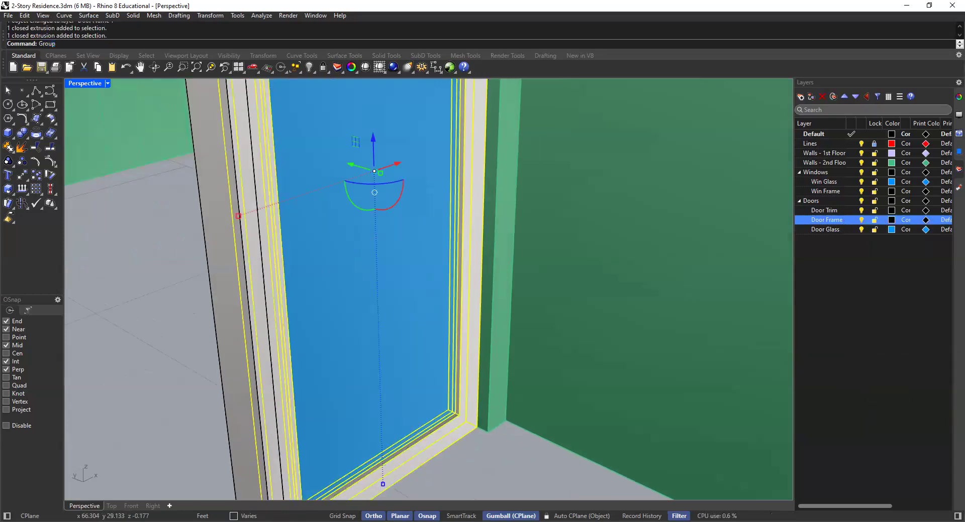
{"action": "key", "text": "Return"}
{"action": "scroll", "coordinate": [430, 369], "scroll_direction": "down", "scroll_amount": 5}
{"action": "left_click", "coordinate": [429, 366]}
{"action": "key", "text": "Escape"}
Draw a 4'-0" wide vertical rectangle from the wall end's lower corner to the side post's lower corner, up to the post's top
{"action": "scroll", "coordinate": [424, 281], "scroll_direction": "down", "scroll_amount": 6}
{"action": "right_click_drag", "start_coordinate": [400, 312], "coordinate": [401, 291]}
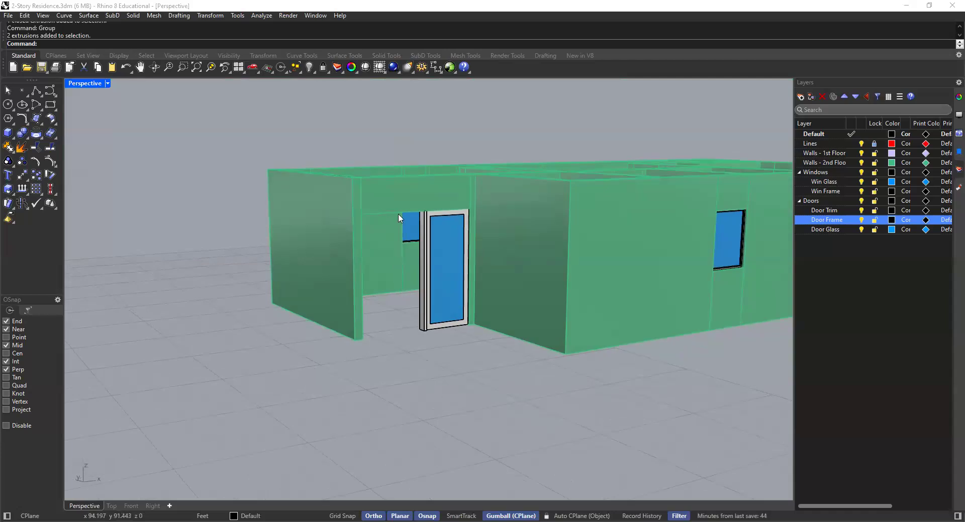
{"action": "scroll", "coordinate": [424, 215], "scroll_direction": "up", "scroll_amount": 5}
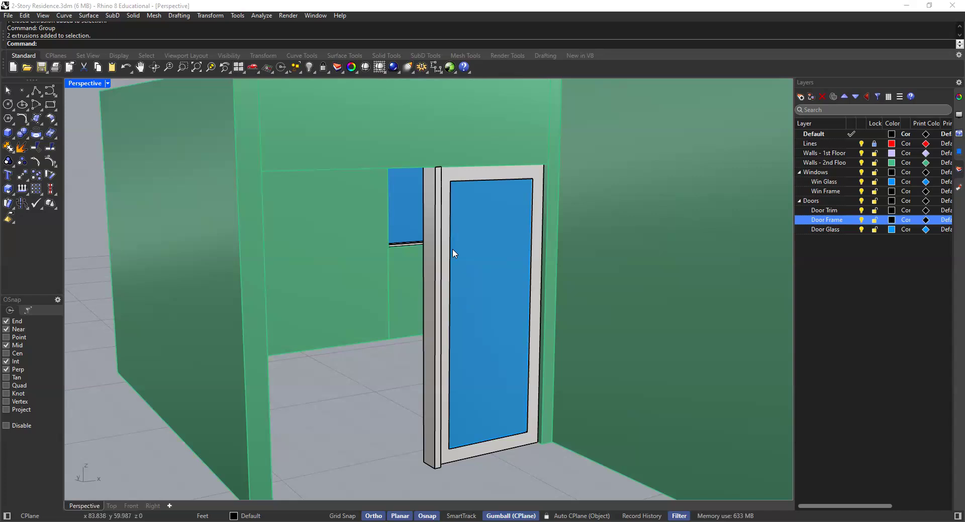
{"action": "scroll", "coordinate": [437, 322], "scroll_direction": "down", "scroll_amount": 5}
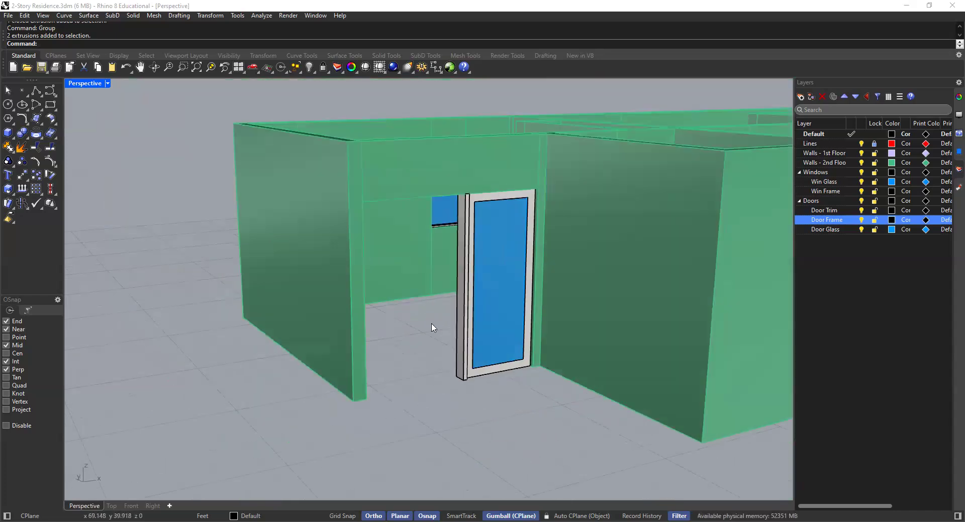
{"action": "left_click", "coordinate": [50, 105]}
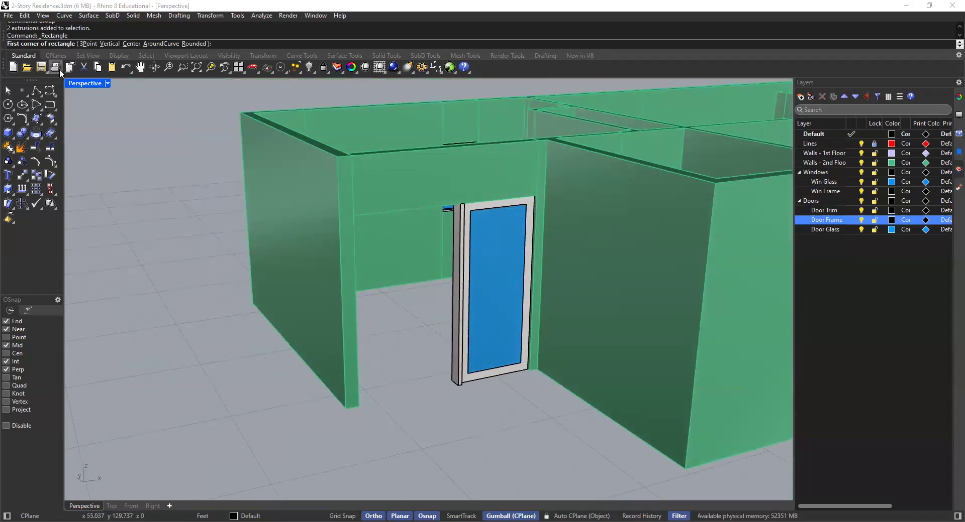
{"action": "left_click", "coordinate": [103, 44]}
{"action": "left_click", "coordinate": [358, 405]}
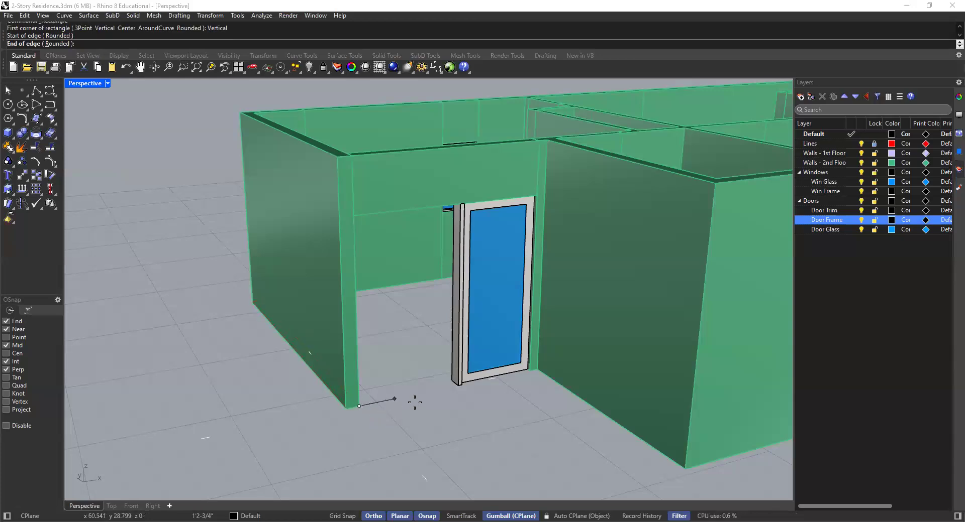
{"action": "scroll", "coordinate": [458, 396], "scroll_direction": "up", "scroll_amount": 3}
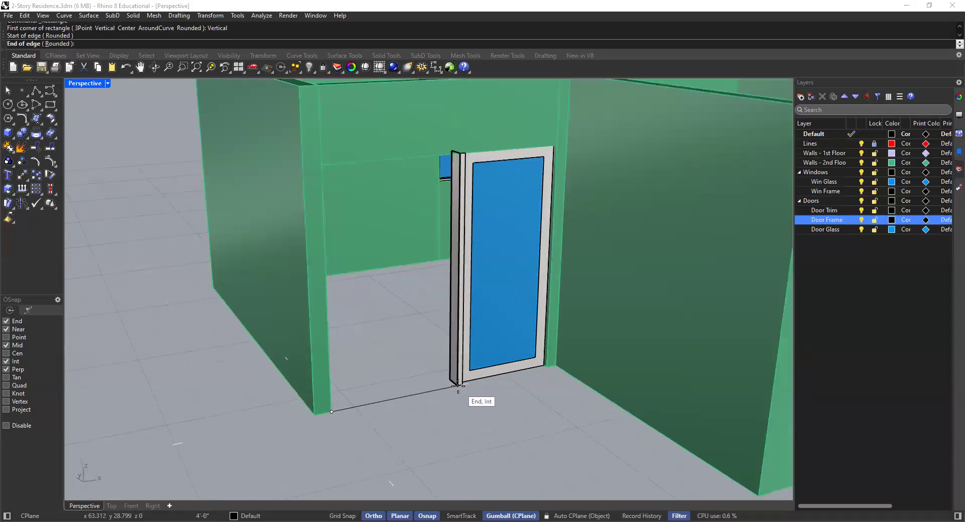
{"action": "left_click", "coordinate": [457, 386]}
{"action": "left_click", "coordinate": [460, 152]}
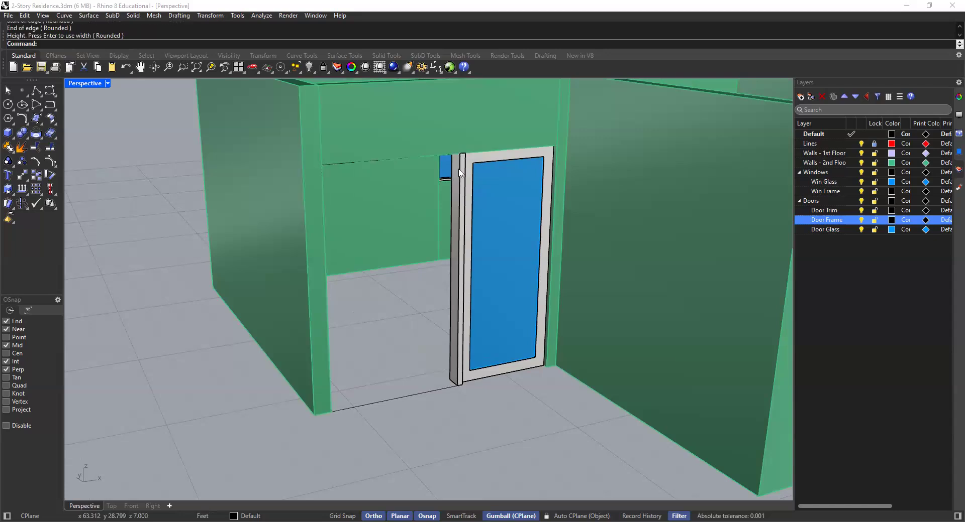
Offset the rectangle in the open doorway inward by 2" and clear the selection
{"action": "left_click", "coordinate": [421, 396]}
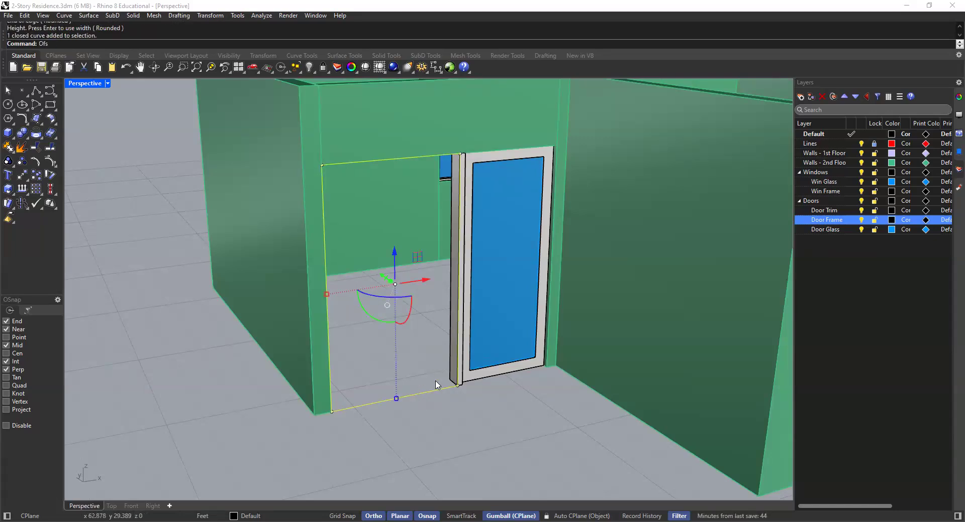
{"action": "key", "text": "Return"}
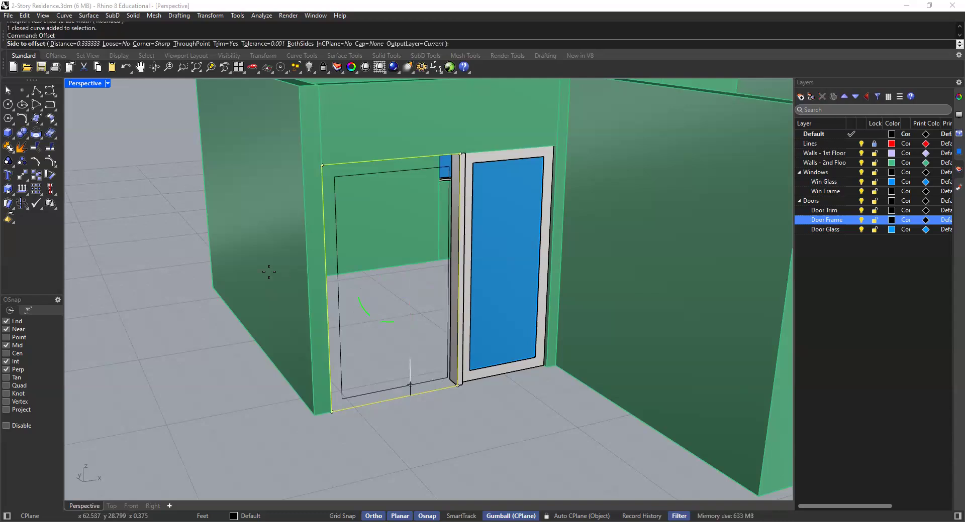
{"action": "left_click", "coordinate": [95, 45]}
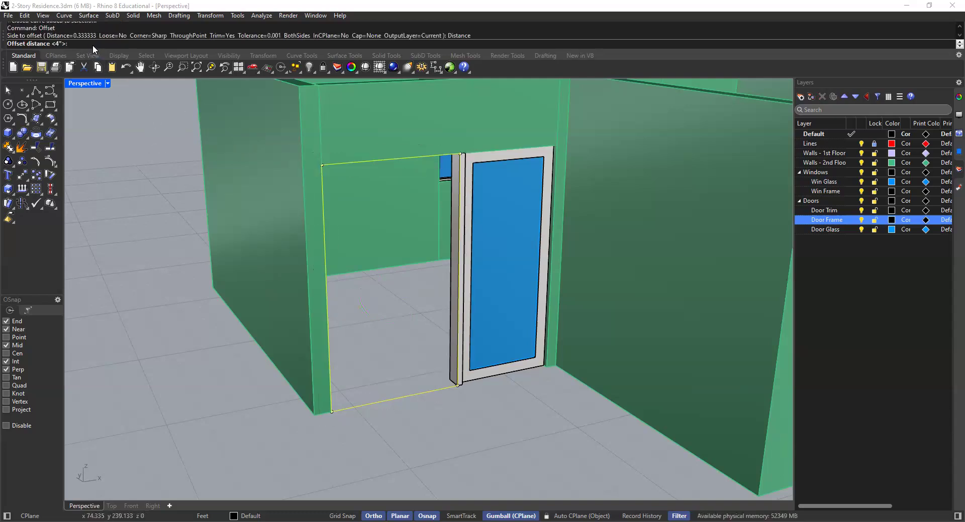
{"action": "type", "text": "2\""}
{"action": "key", "text": "Return"}
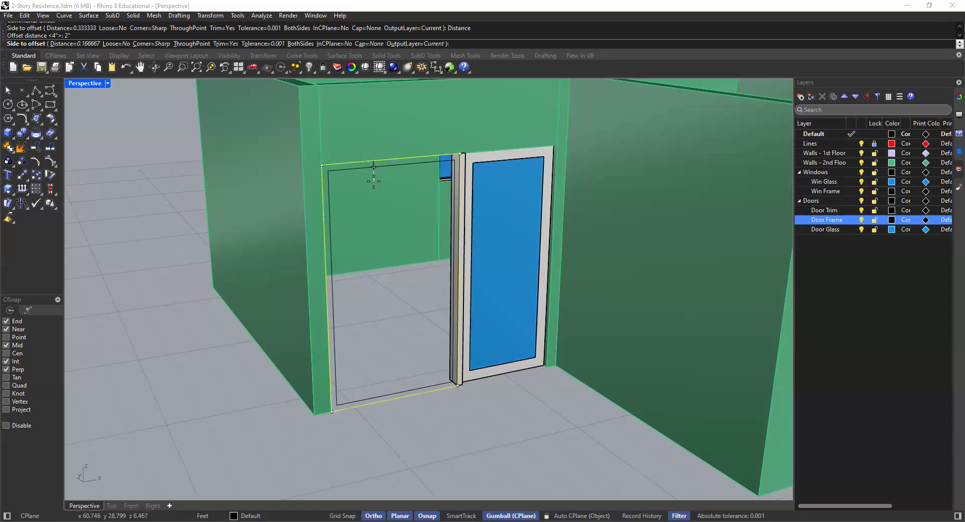
{"action": "left_click", "coordinate": [374, 181]}
{"action": "left_click", "coordinate": [356, 363]}
Extrude the outer and offset rectangles together by 2" as a solid frame and clear the selection
{"action": "left_click", "coordinate": [385, 399]}
{"action": "left_click", "coordinate": [387, 405], "text": "shift"}
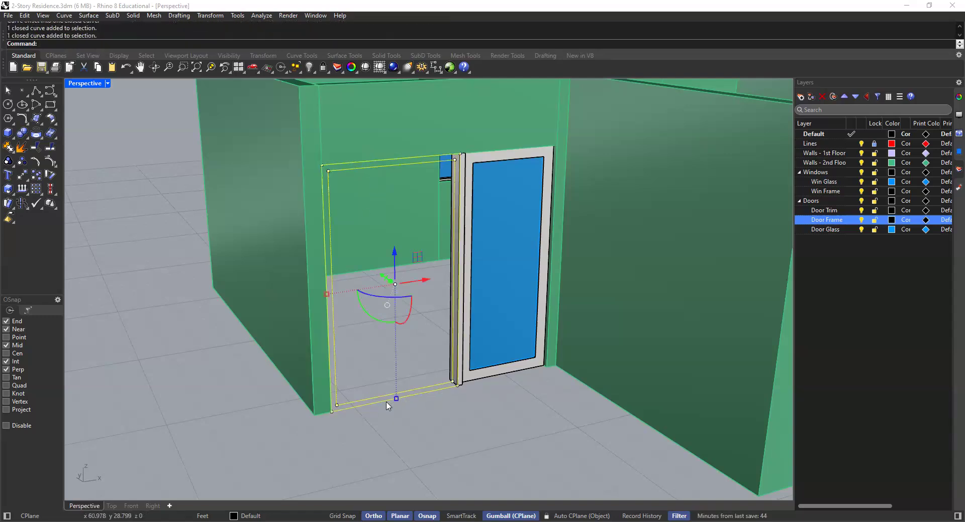
{"action": "right_click_drag", "start_coordinate": [375, 400], "coordinate": [413, 392]}
{"action": "key", "text": "Up"}
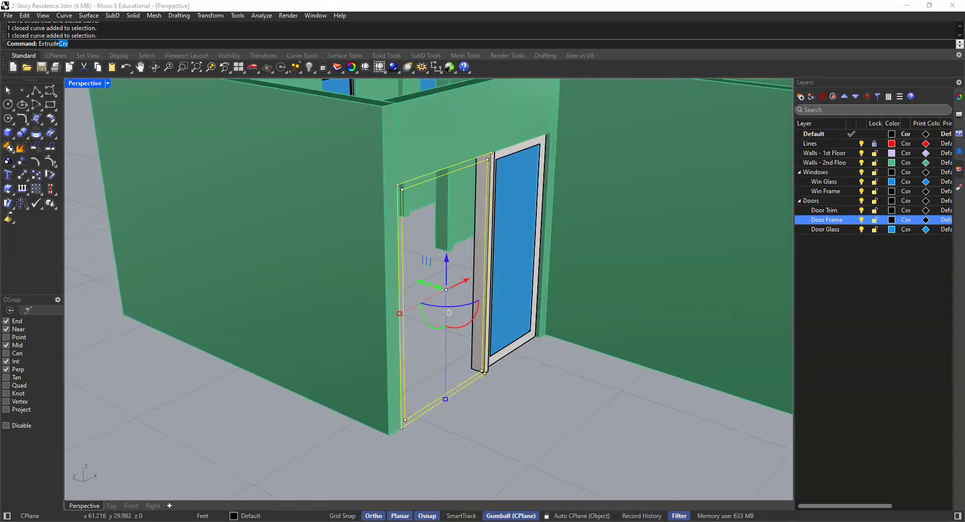
{"action": "key", "text": "Return"}
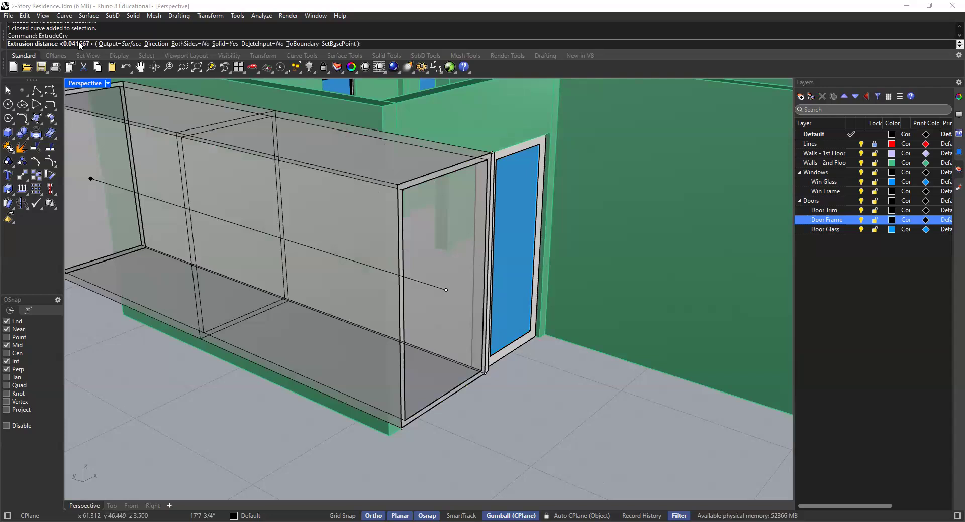
{"action": "type", "text": "2"}
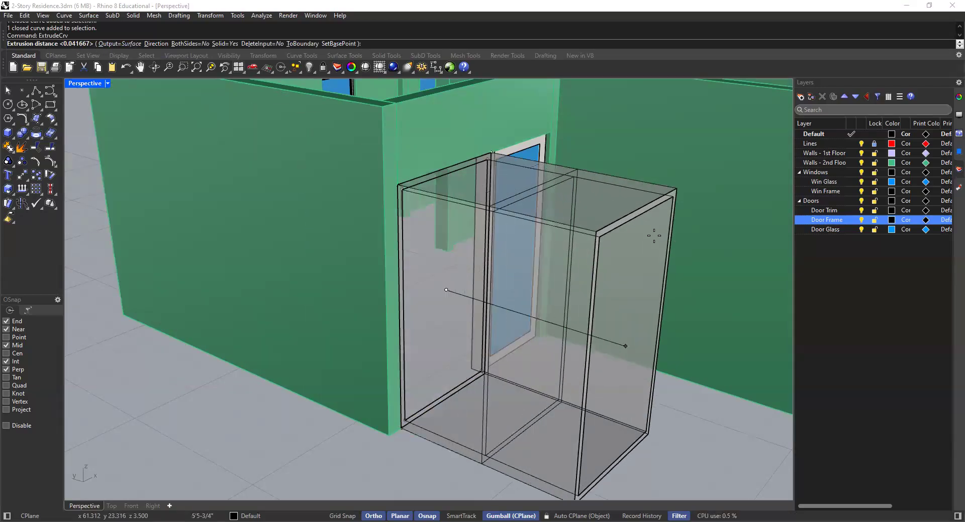
{"action": "key", "text": "Return"}
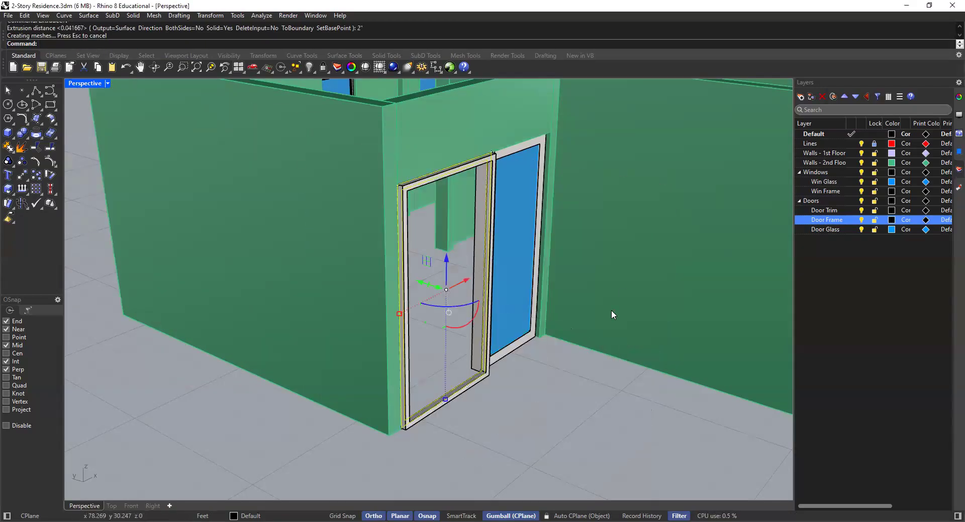
{"action": "left_click", "coordinate": [520, 370]}
{"action": "scroll", "coordinate": [490, 392], "scroll_direction": "up", "scroll_amount": 3}
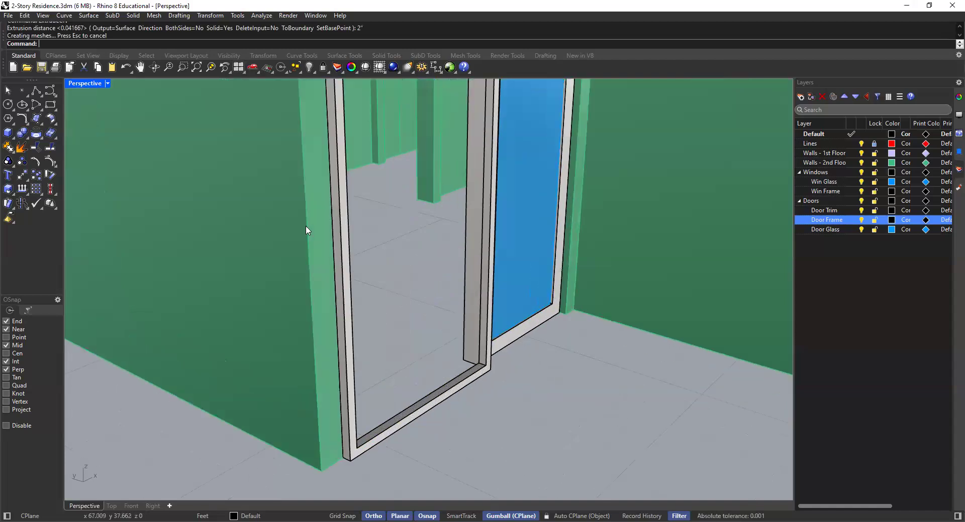
Draw a 3'-8" wide vertical rectangle tracing the new frame's inner opening, from its lower inner corners up to its top inner corner
{"action": "left_click", "coordinate": [50, 106]}
{"action": "right_click_drag", "start_coordinate": [312, 242], "coordinate": [344, 237]}
{"action": "left_click", "coordinate": [110, 43]}
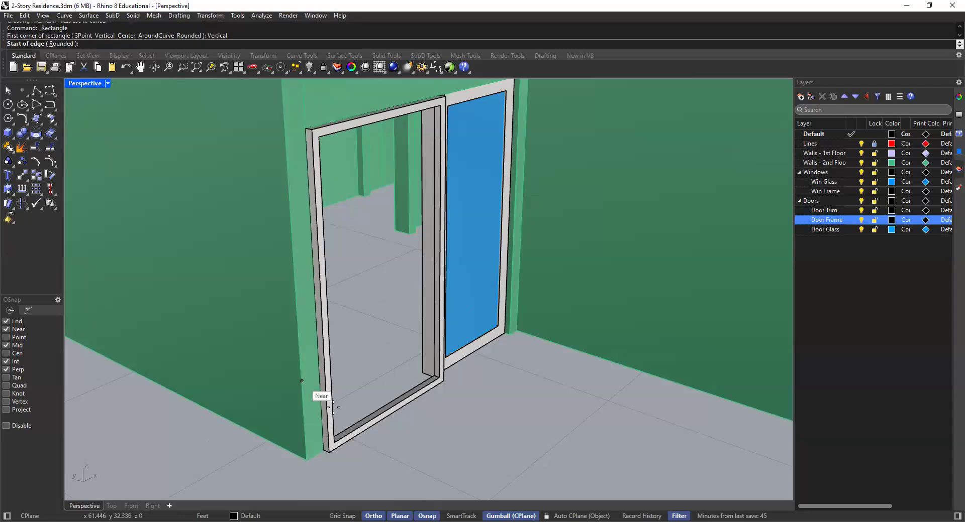
{"action": "left_click", "coordinate": [333, 442]}
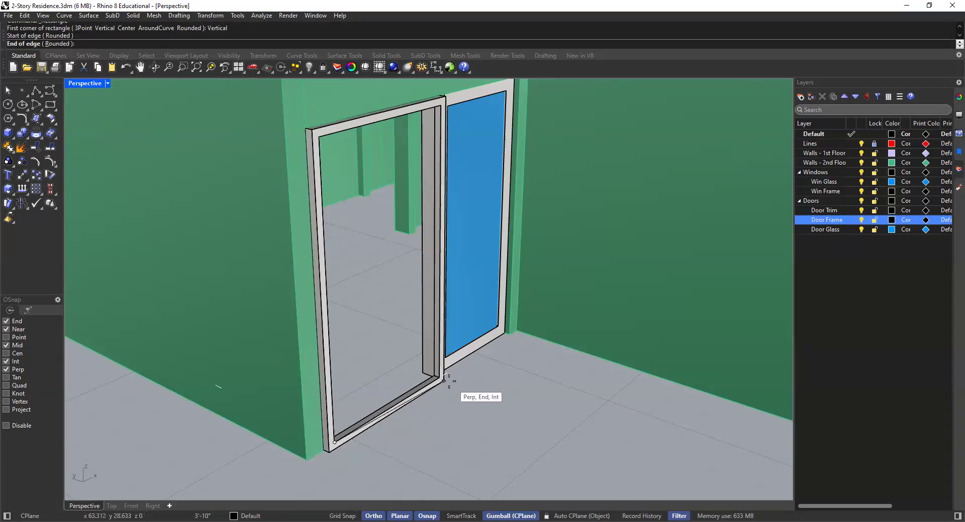
{"action": "scroll", "coordinate": [437, 376], "scroll_direction": "up", "scroll_amount": 3}
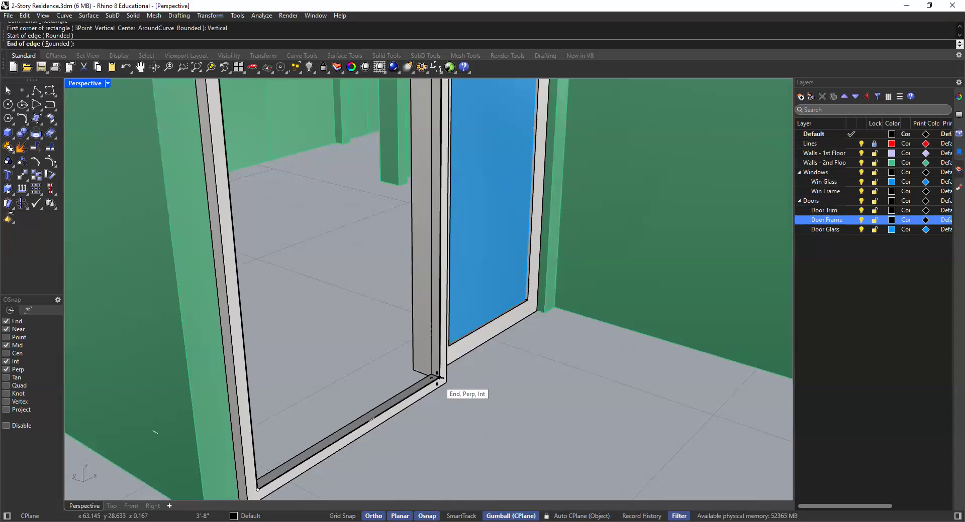
{"action": "left_click", "coordinate": [440, 377]}
{"action": "scroll", "coordinate": [444, 361], "scroll_direction": "down", "scroll_amount": 5}
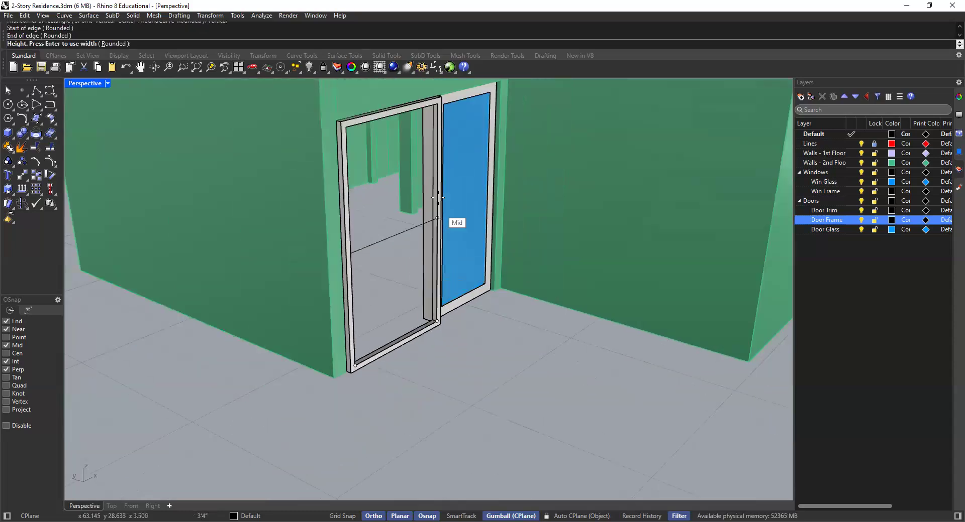
{"action": "scroll", "coordinate": [447, 120], "scroll_direction": "up", "scroll_amount": 5}
{"action": "left_click", "coordinate": [447, 120]}
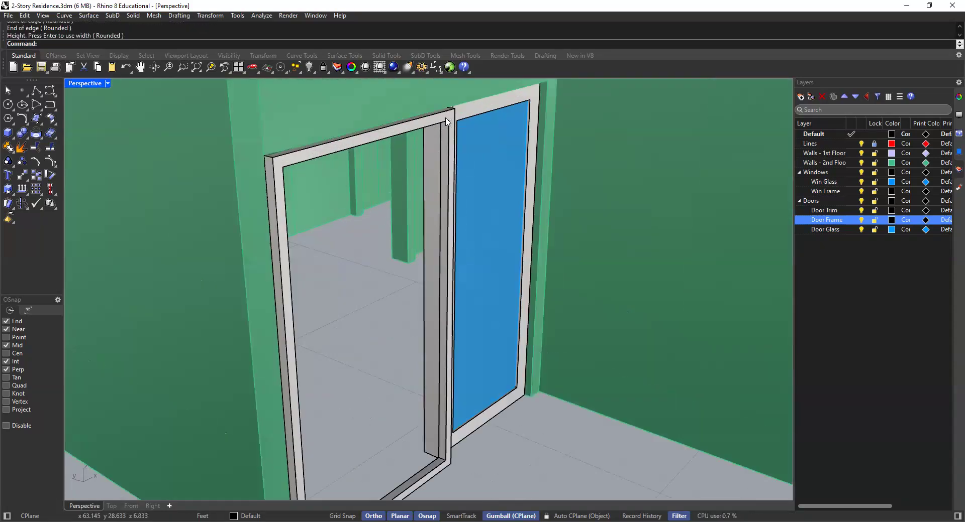
Extrude the inner rectangle by 1/2" as a solid panel
{"action": "left_click", "coordinate": [450, 153]}
{"action": "left_click", "coordinate": [466, 184]}
{"action": "type", "text": "ex"}
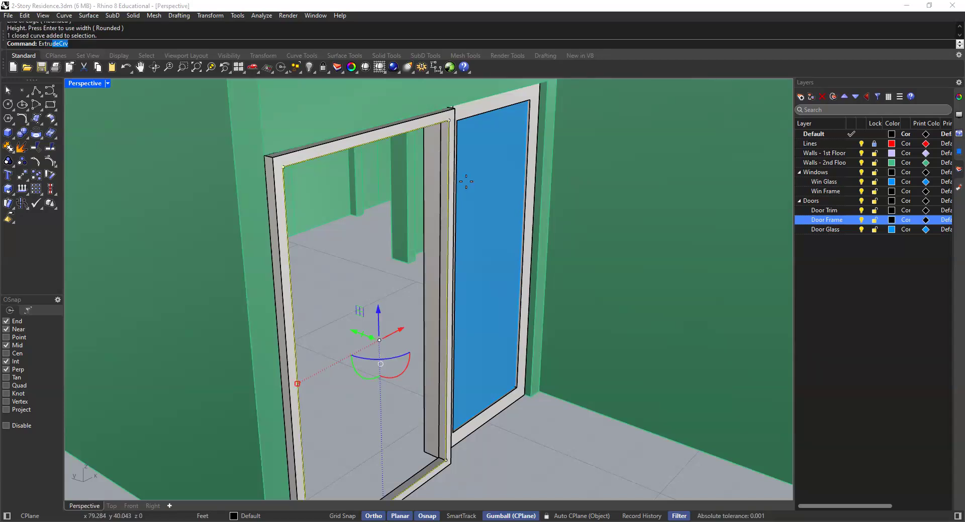
{"action": "type", "text": "tru"}
{"action": "key", "text": "Return"}
{"action": "type", "text": "1/2"}
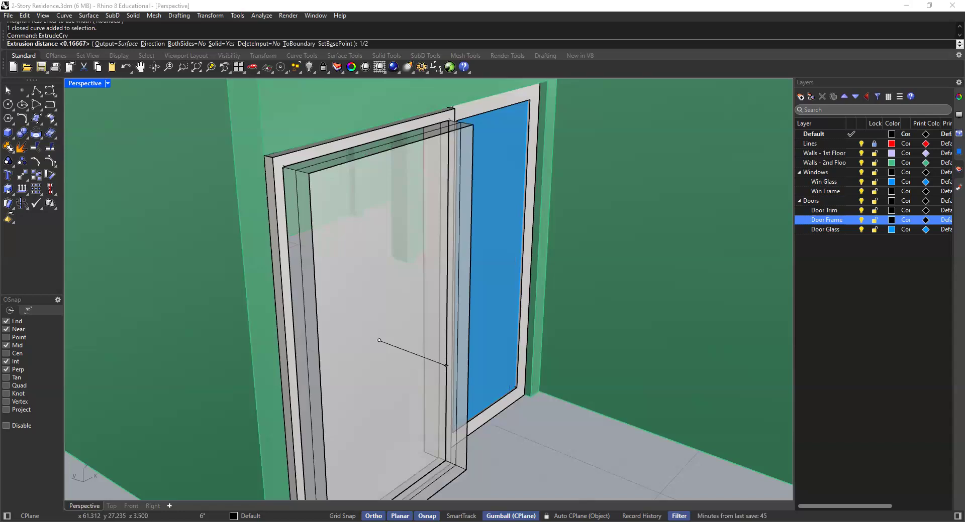
{"action": "type", "text": "\""}
{"action": "key", "text": "Return"}
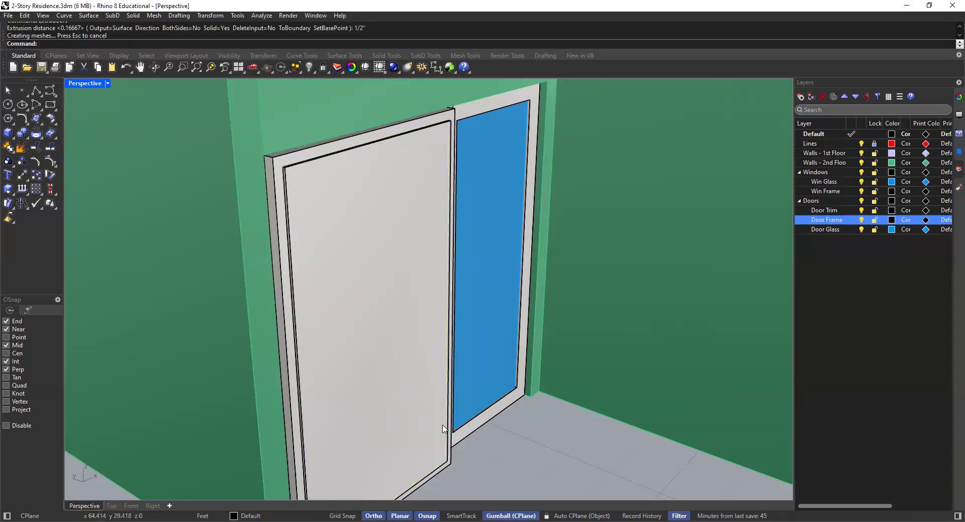
Move the thin panel from its thickness midpoint to the middle of the frame's depth, using ghosted display to see the edges
{"action": "right_click_drag", "start_coordinate": [443, 426], "coordinate": [451, 277], "text": "shift"}
{"action": "scroll", "coordinate": [400, 339], "scroll_direction": "up", "scroll_amount": 5}
{"action": "right_click_drag", "start_coordinate": [353, 330], "coordinate": [436, 301], "text": "shift"}
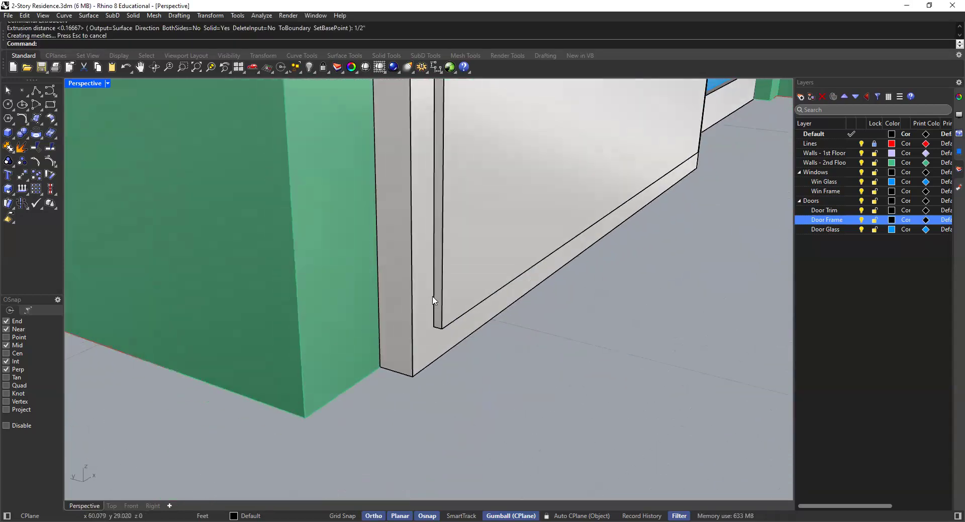
{"action": "left_click", "coordinate": [461, 295]}
{"action": "type", "text": "m"}
{"action": "key", "text": "Return"}
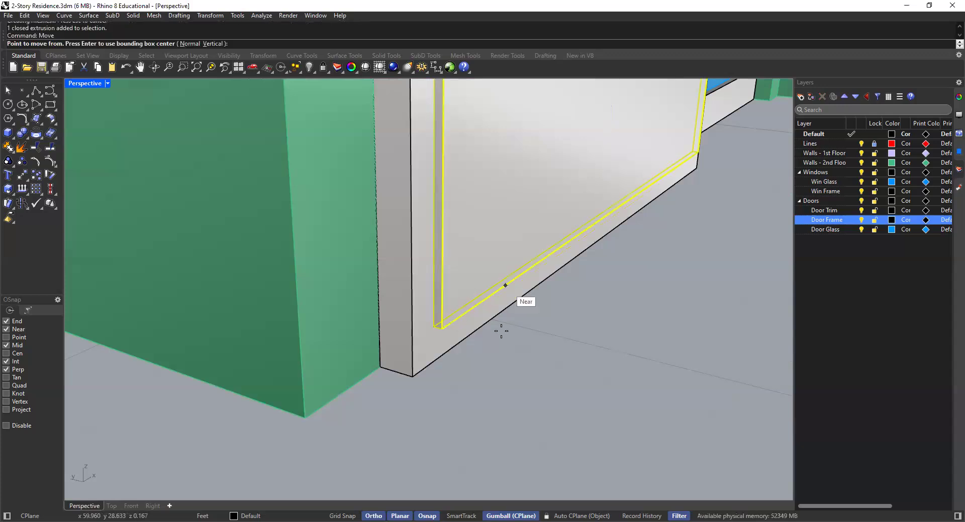
{"action": "scroll", "coordinate": [497, 328], "scroll_direction": "up", "scroll_amount": 5}
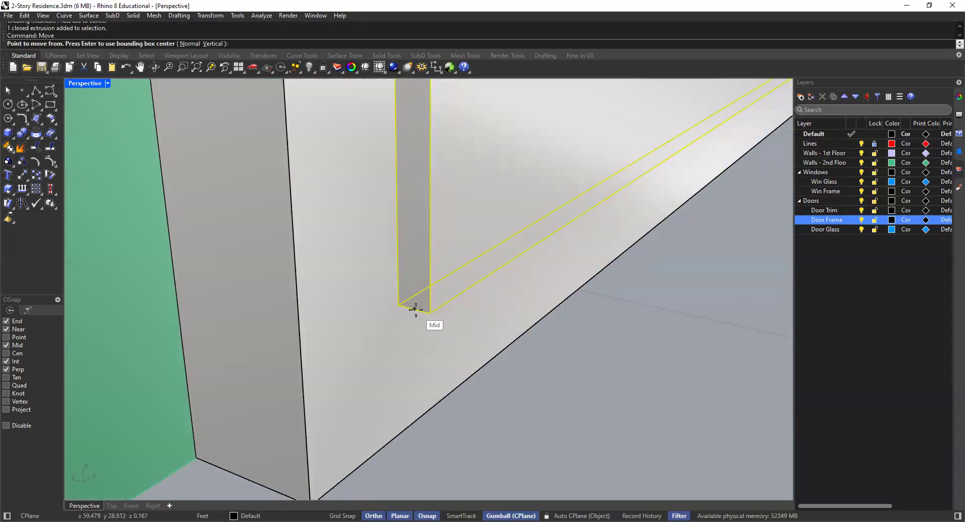
{"action": "left_click", "coordinate": [107, 83]}
{"action": "left_click", "coordinate": [100, 154]}
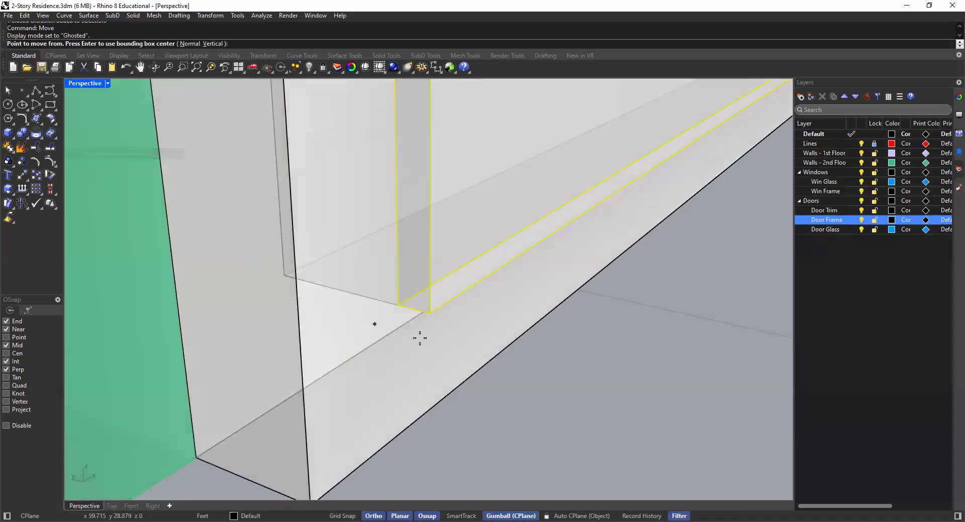
{"action": "left_click", "coordinate": [414, 308]}
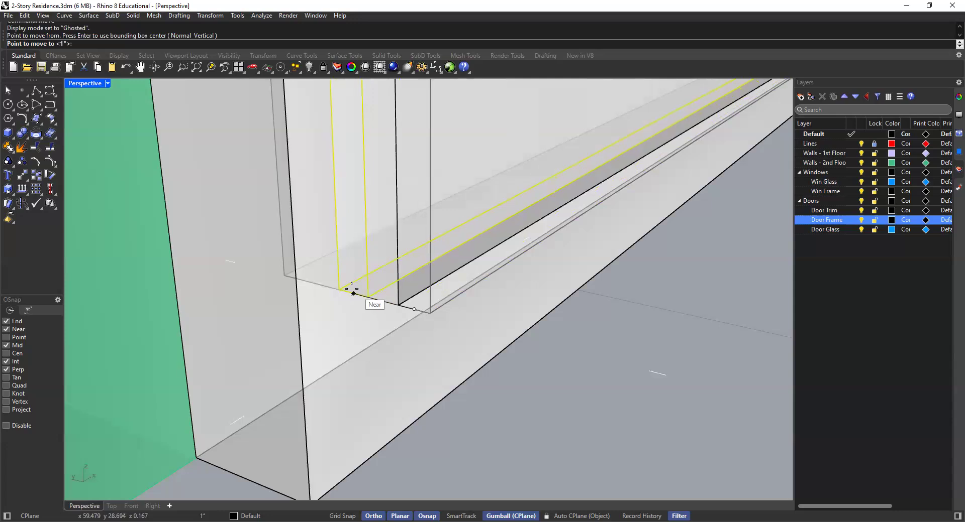
{"action": "left_click", "coordinate": [340, 287]}
Move the frame and its panel together from the frame's edge midpoint to the midpoint of the side post's depth and clear the selection
{"action": "scroll", "coordinate": [379, 303], "scroll_direction": "down", "scroll_amount": 10}
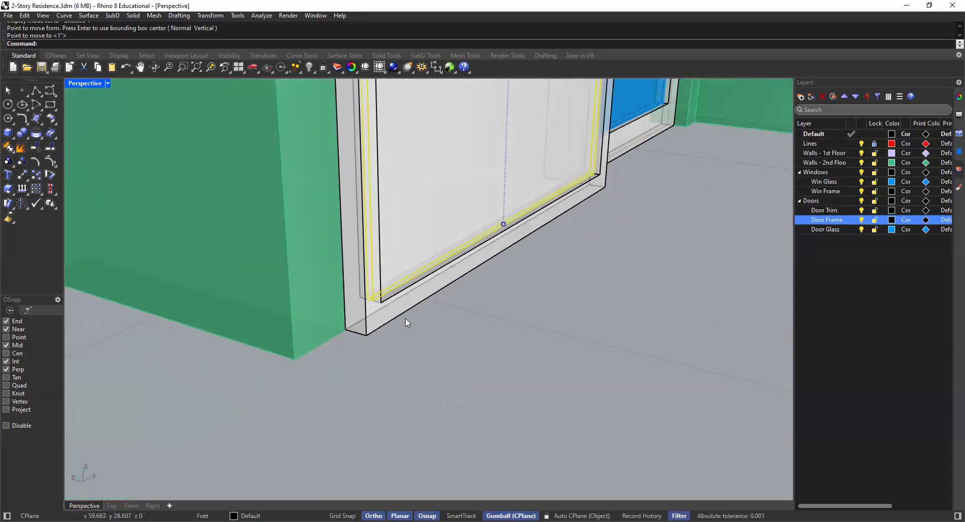
{"action": "scroll", "coordinate": [385, 315], "scroll_direction": "up", "scroll_amount": 3}
{"action": "left_click", "coordinate": [379, 317]}
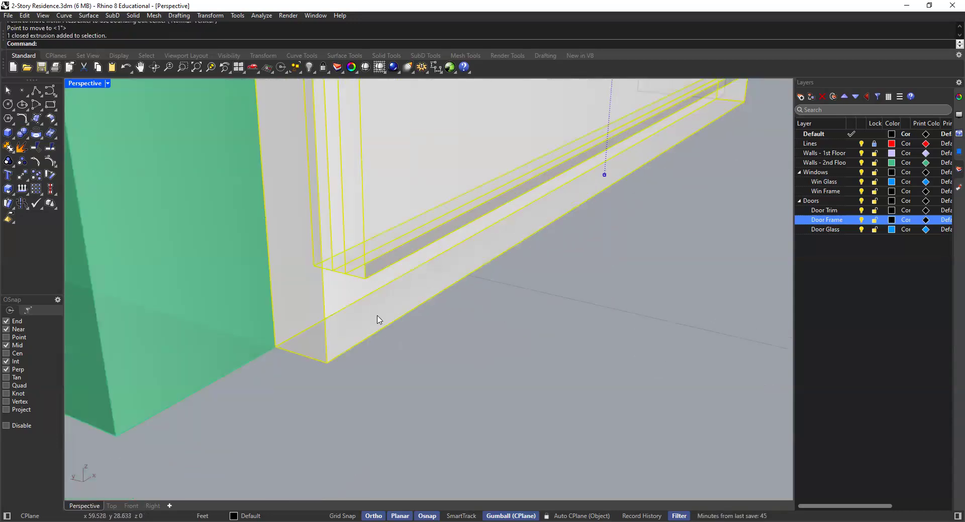
{"action": "scroll", "coordinate": [354, 292], "scroll_direction": "down", "scroll_amount": 4}
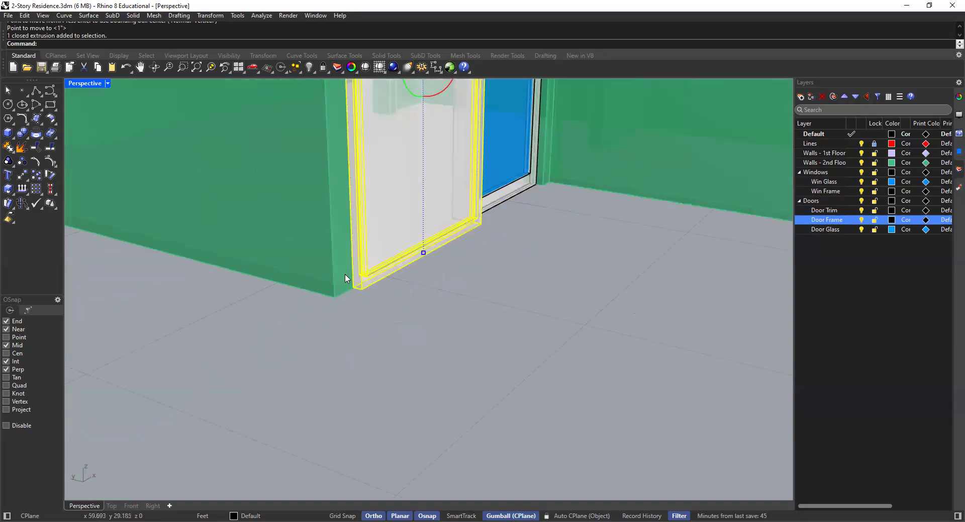
{"action": "scroll", "coordinate": [345, 276], "scroll_direction": "up", "scroll_amount": 3}
{"action": "scroll", "coordinate": [340, 285], "scroll_direction": "down", "scroll_amount": 5}
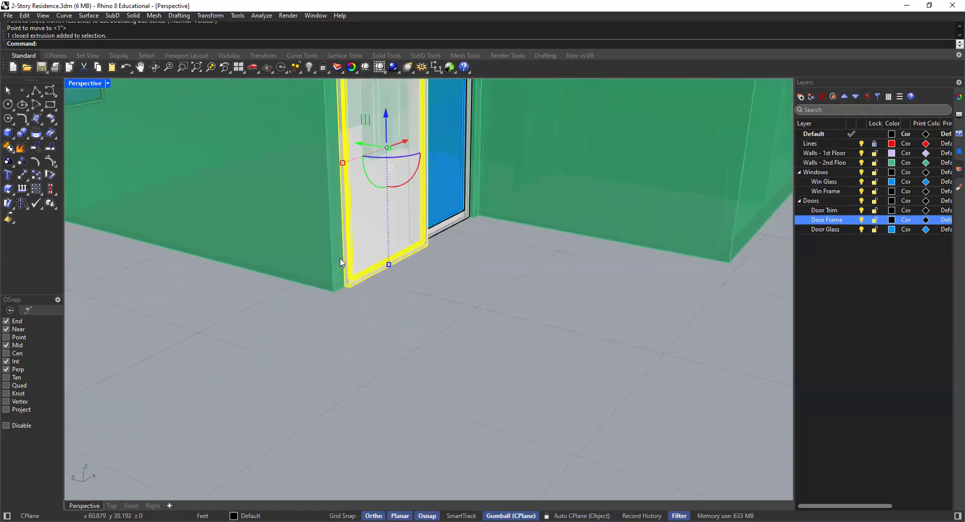
{"action": "scroll", "coordinate": [340, 259], "scroll_direction": "down", "scroll_amount": 5}
{"action": "right_click_drag", "start_coordinate": [383, 320], "coordinate": [186, 337]}
{"action": "right_click_drag", "start_coordinate": [353, 193], "coordinate": [582, 308]}
{"action": "right_click_drag", "start_coordinate": [433, 275], "coordinate": [326, 184]}
{"action": "right_click_drag", "start_coordinate": [383, 203], "coordinate": [486, 301]}
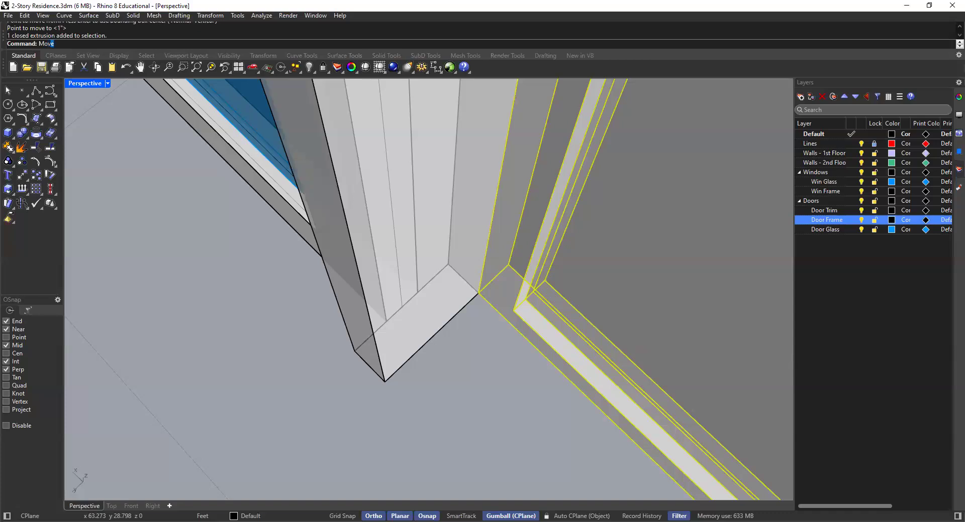
{"action": "key", "text": "Return"}
{"action": "left_click", "coordinate": [492, 281]}
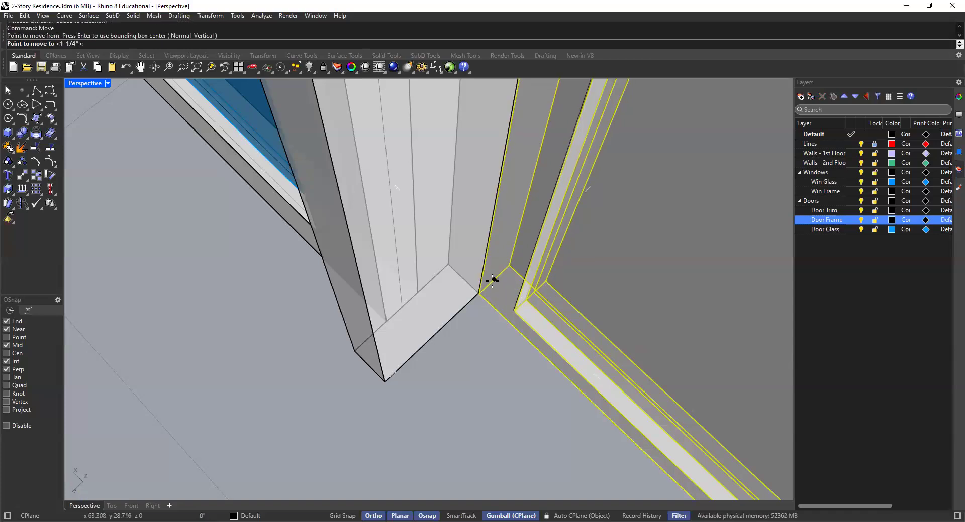
{"action": "left_click", "coordinate": [439, 340]}
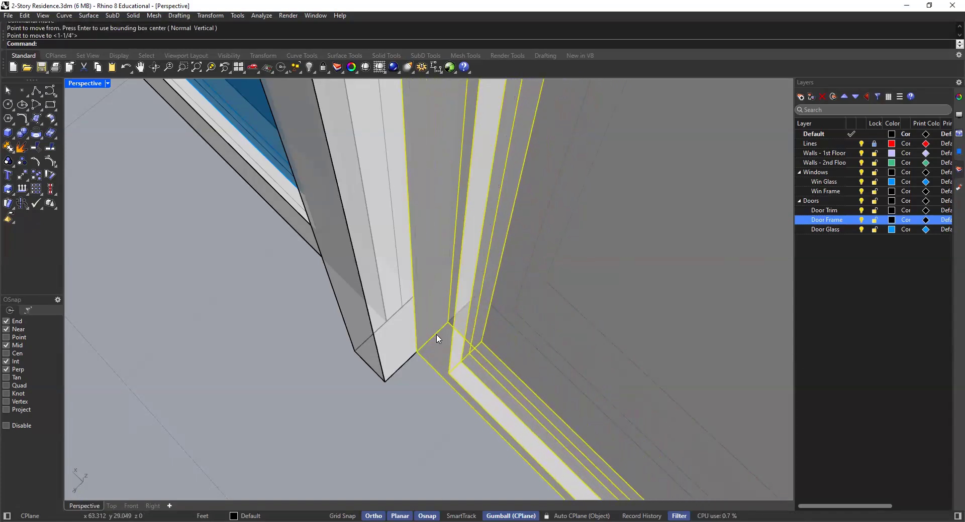
{"action": "scroll", "coordinate": [437, 340], "scroll_direction": "down", "scroll_amount": 10}
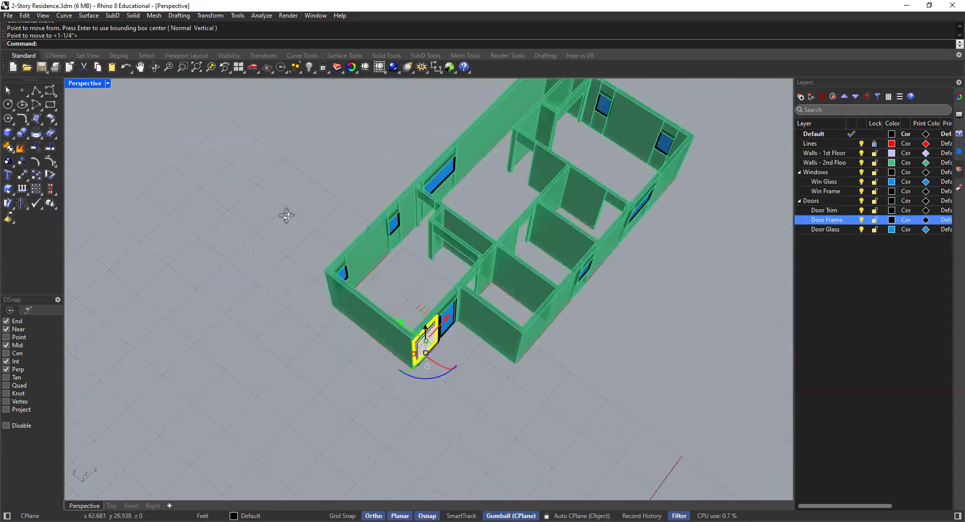
{"action": "right_click_drag", "start_coordinate": [286, 216], "coordinate": [310, 233]}
{"action": "key", "text": "Escape"}
Delete the two leftover rectangle curves at the wide frame and set the view back to shaded display
{"action": "scroll", "coordinate": [399, 299], "scroll_direction": "up", "scroll_amount": 8}
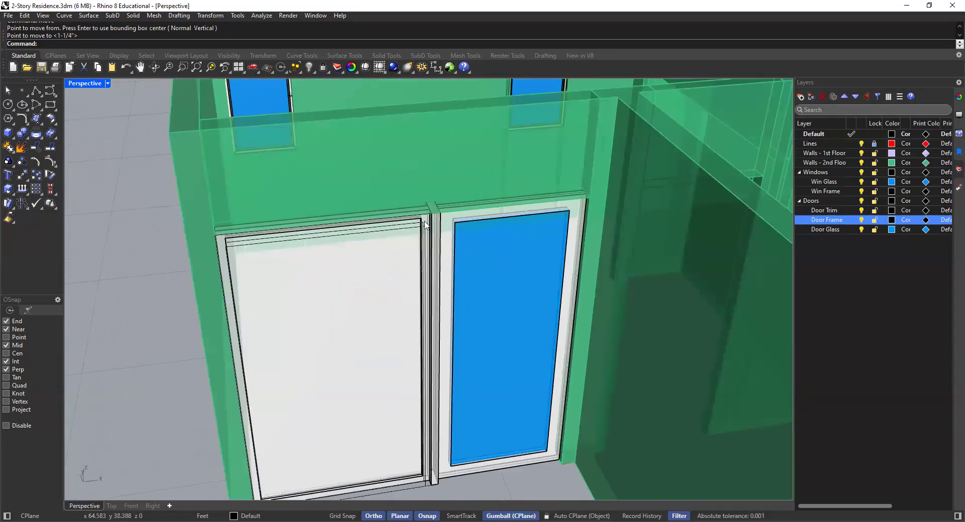
{"action": "scroll", "coordinate": [425, 225], "scroll_direction": "up", "scroll_amount": 3}
{"action": "left_click", "coordinate": [416, 228]}
{"action": "key", "text": "Delete"}
{"action": "left_click", "coordinate": [420, 239]}
{"action": "key", "text": "Delete"}
{"action": "scroll", "coordinate": [420, 241], "scroll_direction": "down", "scroll_amount": 7}
{"action": "right_click_drag", "start_coordinate": [428, 249], "coordinate": [465, 188]}
{"action": "left_click", "coordinate": [108, 129]}
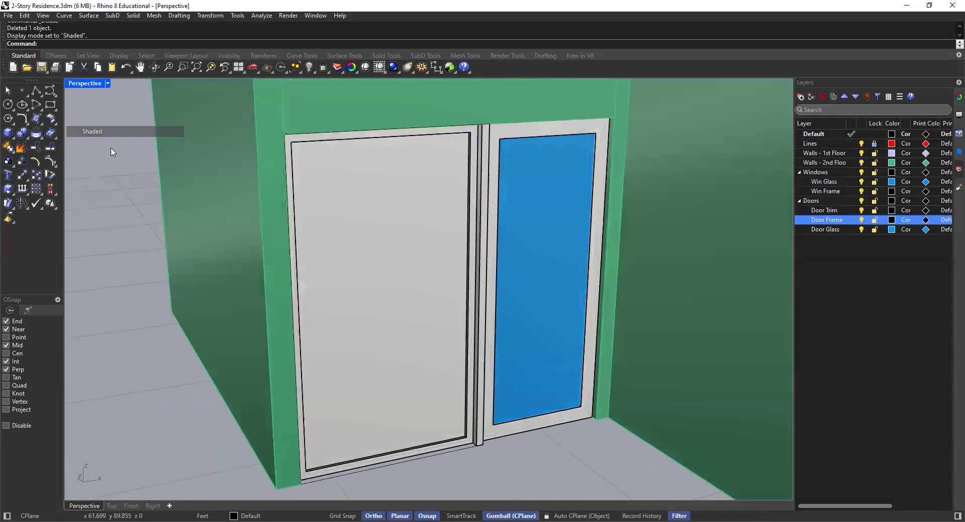
Assign the wide frame to the Door Frame layer and clear the selection
{"action": "scroll", "coordinate": [464, 150], "scroll_direction": "up", "scroll_amount": 4}
{"action": "left_click", "coordinate": [490, 138]}
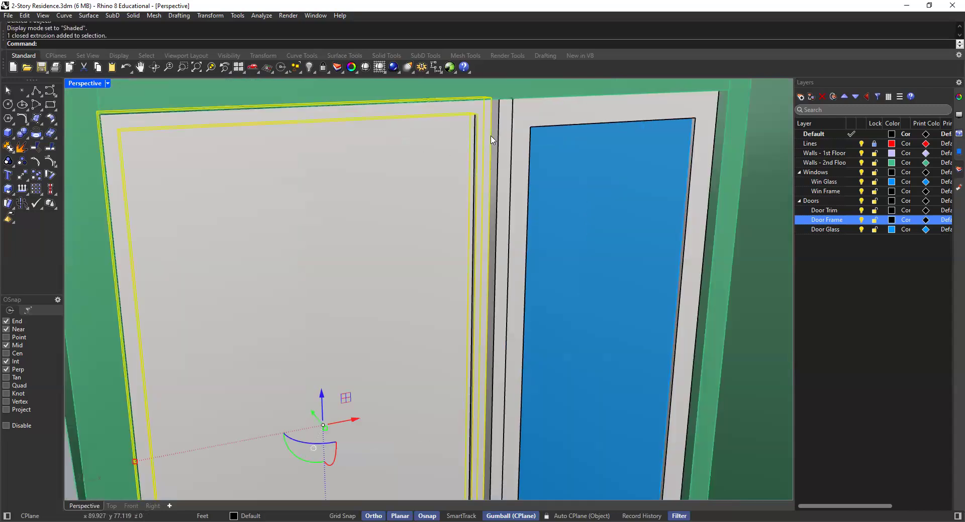
{"action": "right_click", "coordinate": [848, 221]}
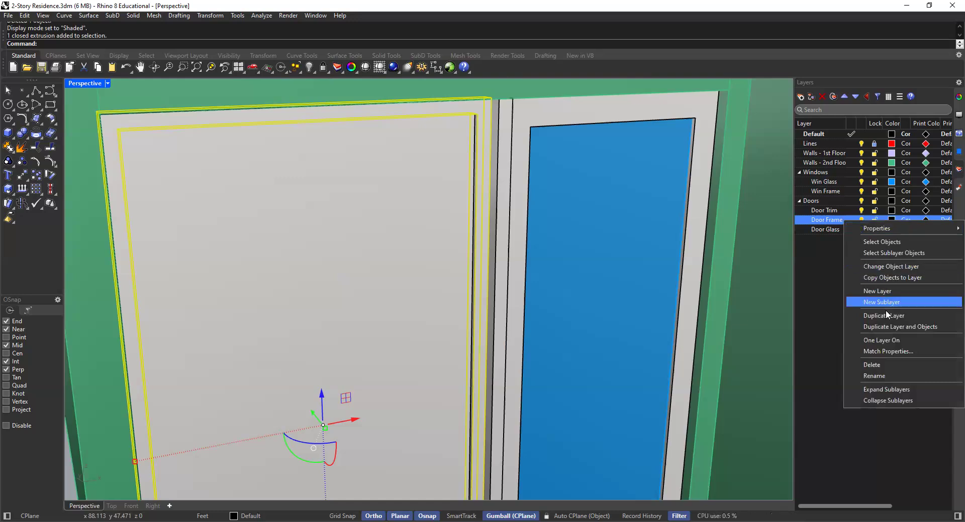
{"action": "left_click", "coordinate": [865, 265]}
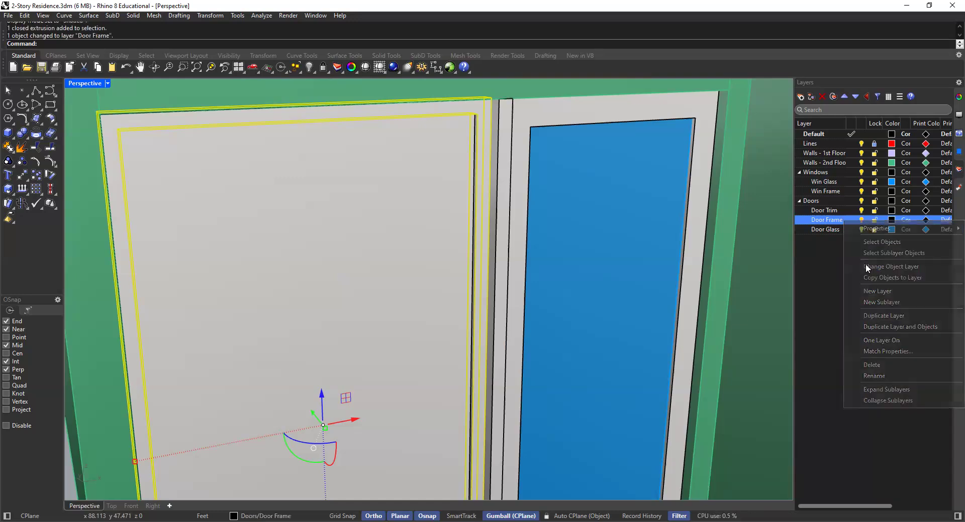
{"action": "right_click", "coordinate": [835, 230]}
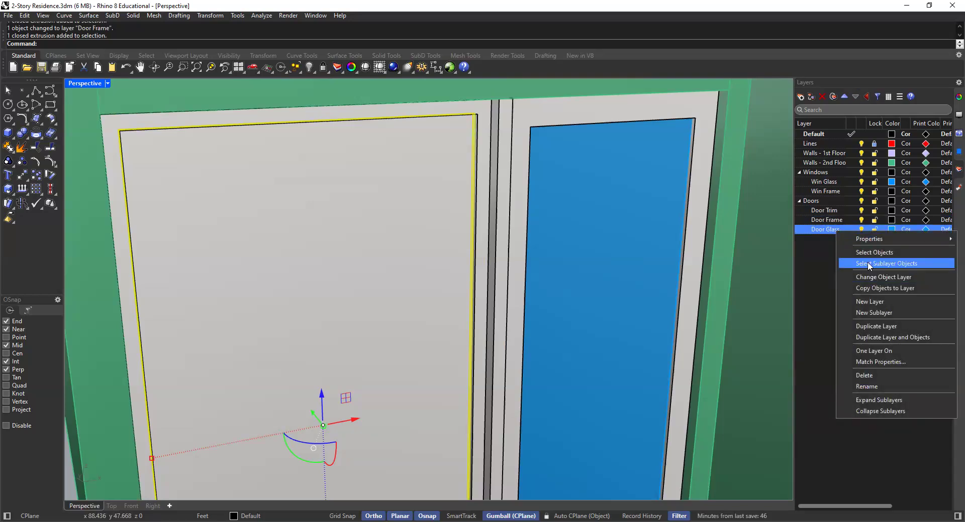
{"action": "key", "text": "Escape"}
{"action": "key", "text": "Escape"}
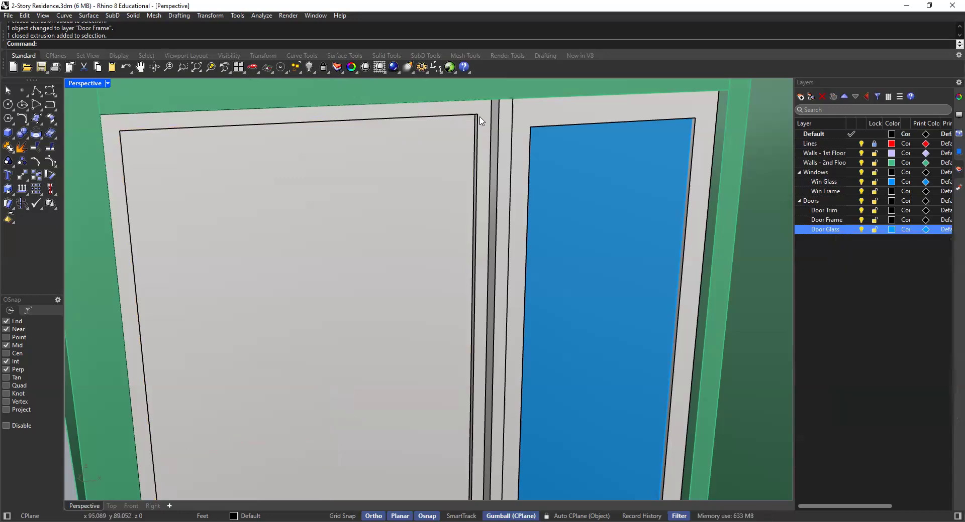
Assign the wide frame to the Win Frame layer and its inner panel to the Win Glass layer
{"action": "left_click", "coordinate": [481, 120]}
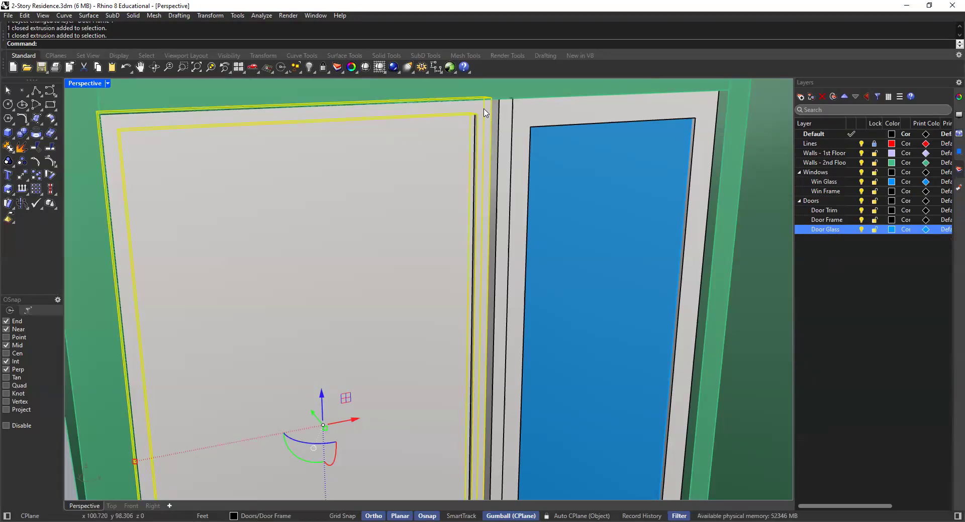
{"action": "right_click", "coordinate": [833, 191]}
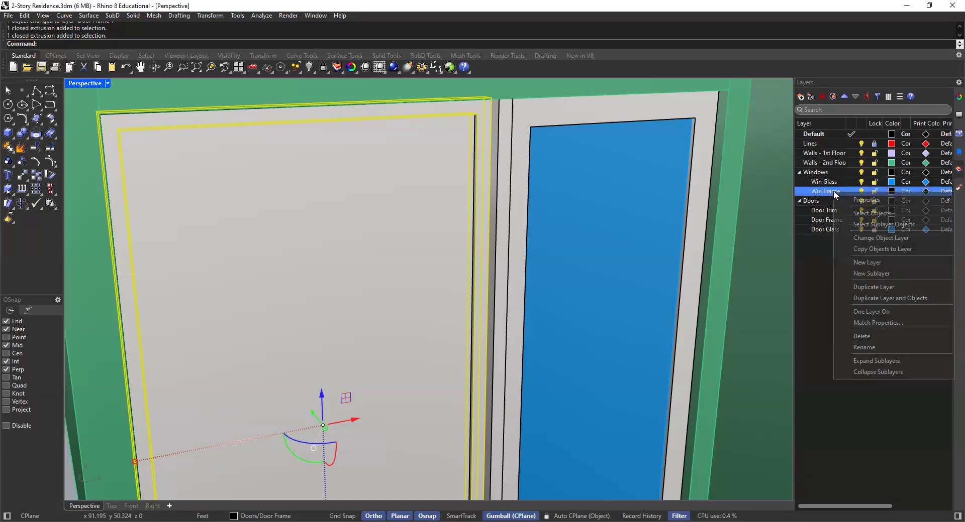
{"action": "left_click", "coordinate": [890, 238]}
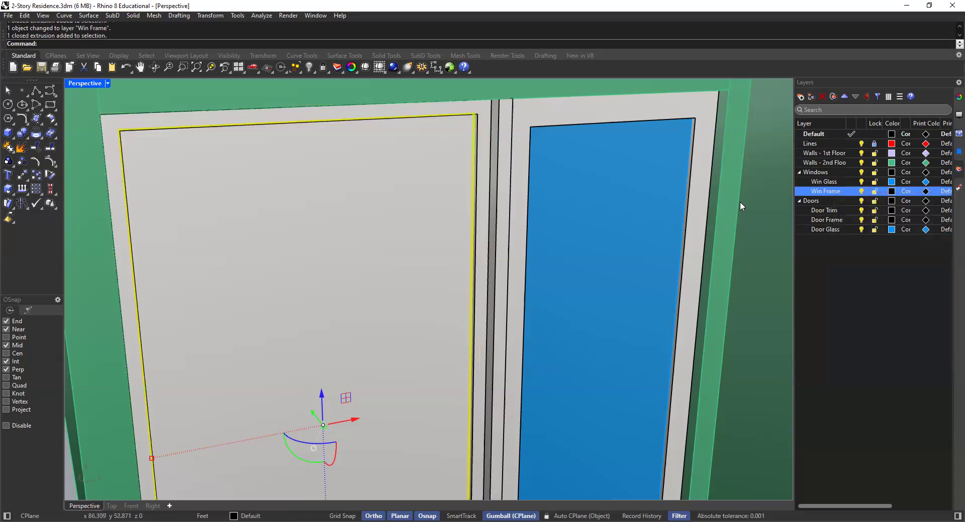
{"action": "right_click", "coordinate": [818, 182]}
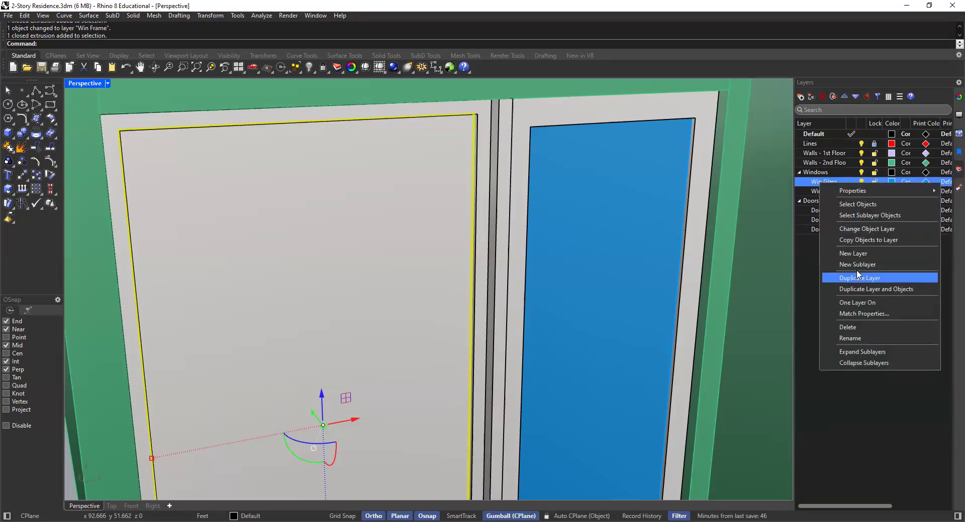
{"action": "left_click", "coordinate": [858, 228]}
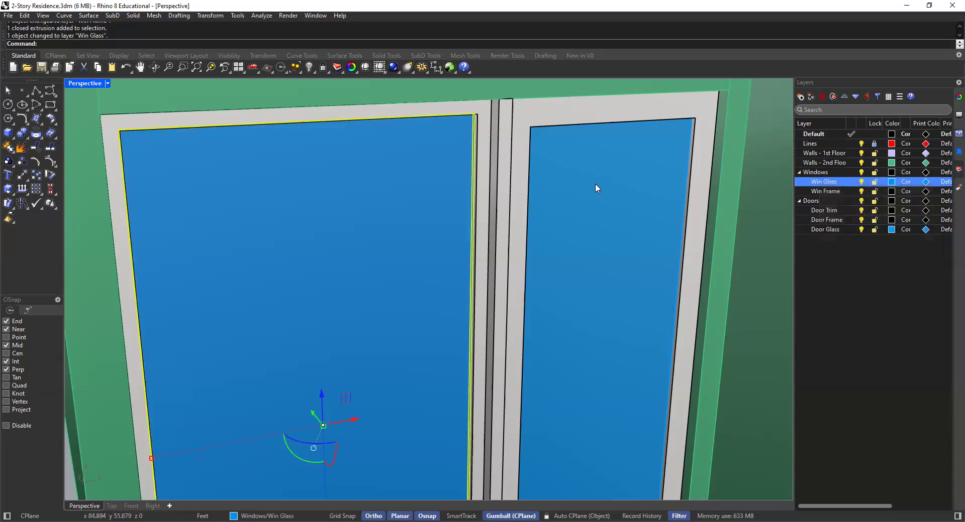
Assign the post between the two framed glass panels to the Door Frame layer and clear the selection
{"action": "left_click", "coordinate": [506, 118]}
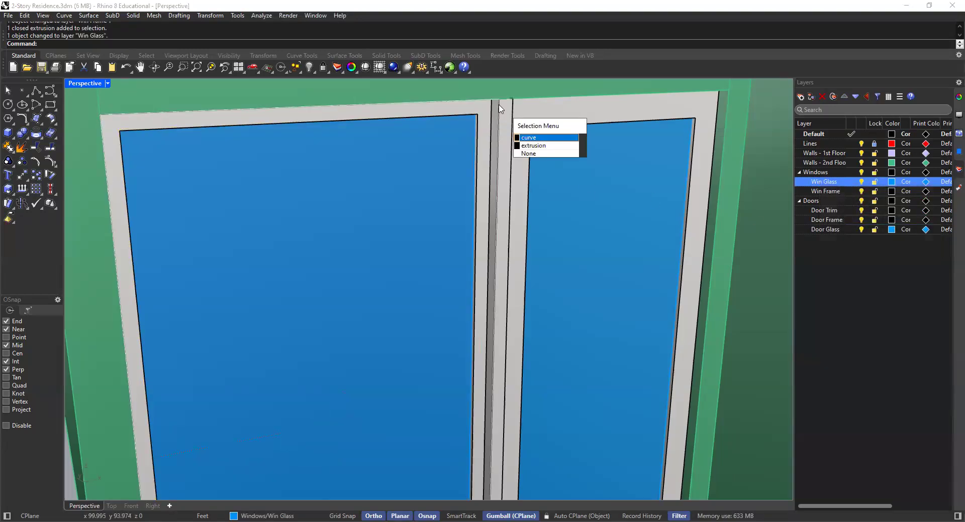
{"action": "left_click", "coordinate": [488, 152]}
{"action": "scroll", "coordinate": [487, 151], "scroll_direction": "down", "scroll_amount": 7}
{"action": "scroll", "coordinate": [492, 174], "scroll_direction": "up", "scroll_amount": 2}
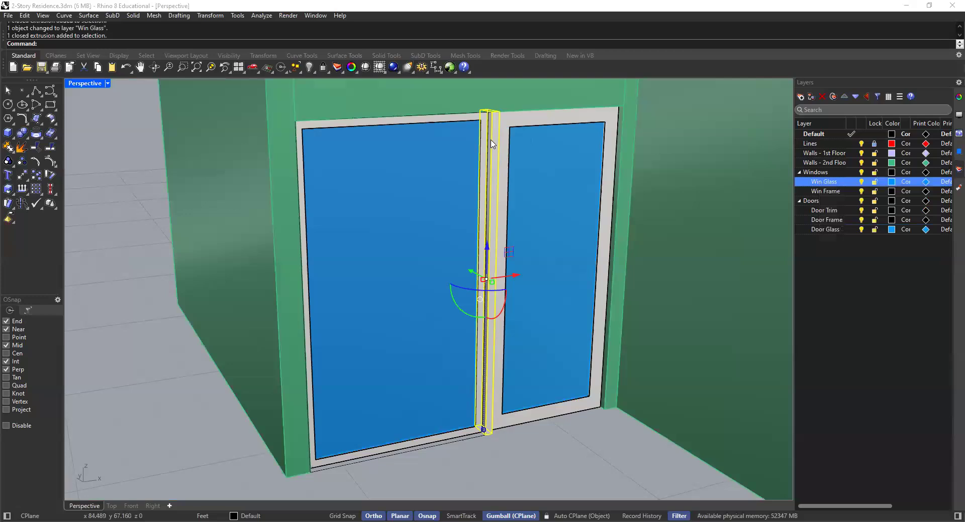
{"action": "scroll", "coordinate": [491, 129], "scroll_direction": "up", "scroll_amount": 3}
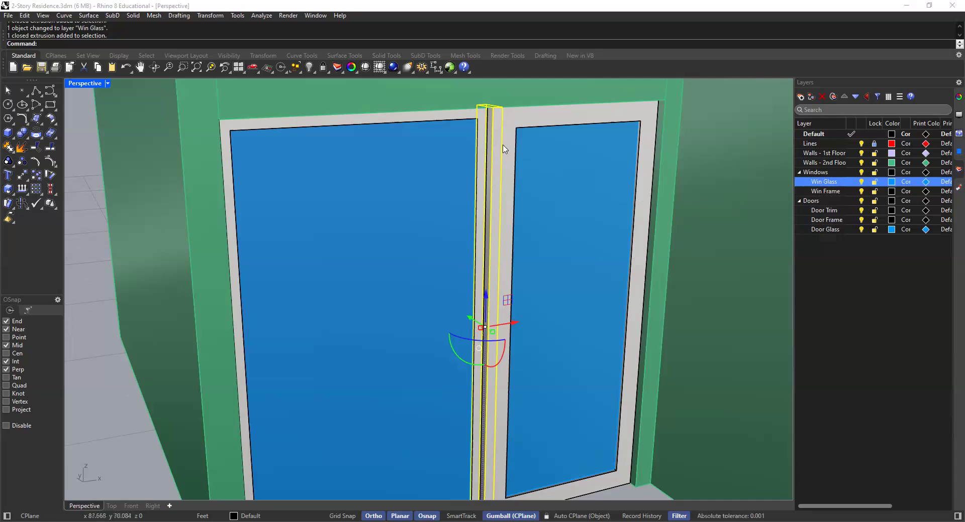
{"action": "right_click", "coordinate": [827, 221]}
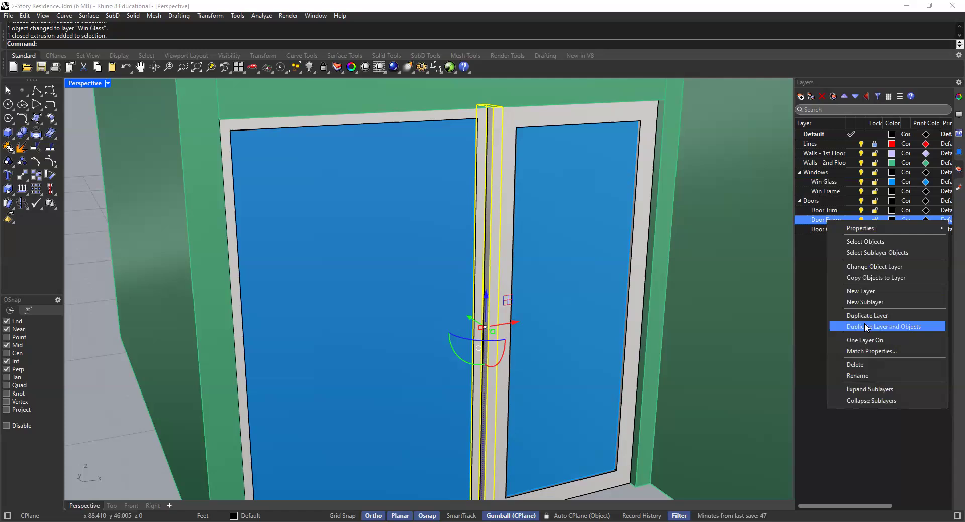
{"action": "left_click", "coordinate": [855, 266]}
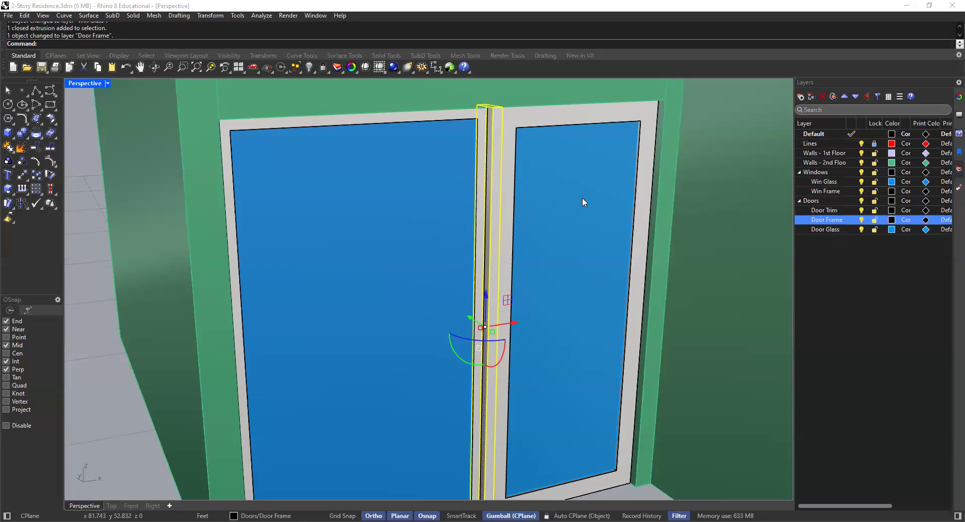
{"action": "scroll", "coordinate": [582, 197], "scroll_direction": "down", "scroll_amount": 5}
{"action": "key", "text": "Escape"}
Delete the leftover object at the base of the second-floor entrance and clear the selection
{"action": "scroll", "coordinate": [554, 342], "scroll_direction": "up", "scroll_amount": 3}
{"action": "left_click", "coordinate": [529, 365]}
{"action": "key", "text": "Delete"}
{"action": "left_click", "coordinate": [541, 362]}
{"action": "scroll", "coordinate": [538, 361], "scroll_direction": "down", "scroll_amount": 5}
{"action": "right_click_drag", "start_coordinate": [538, 362], "coordinate": [520, 330]}
{"action": "left_click", "coordinate": [520, 329]}
{"action": "left_click", "coordinate": [468, 358]}
{"action": "key", "text": "Escape"}
Draw a 2" by 3/4" rectangle on the floor in front of the small room's doorway on the first floor
{"action": "scroll", "coordinate": [525, 297], "scroll_direction": "down", "scroll_amount": 5}
{"action": "right_click_drag", "start_coordinate": [525, 298], "coordinate": [618, 318]}
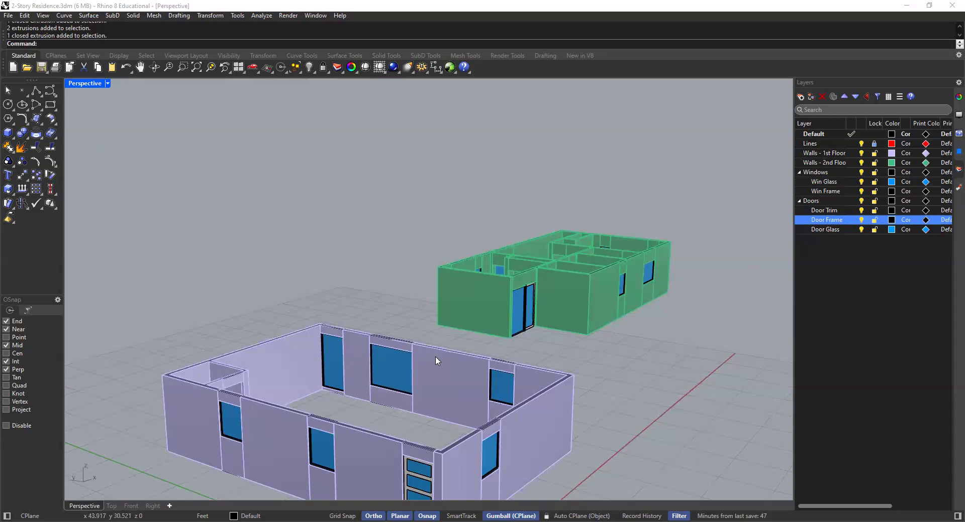
{"action": "right_click_drag", "start_coordinate": [401, 329], "coordinate": [470, 369]}
{"action": "scroll", "coordinate": [317, 350], "scroll_direction": "up", "scroll_amount": 6}
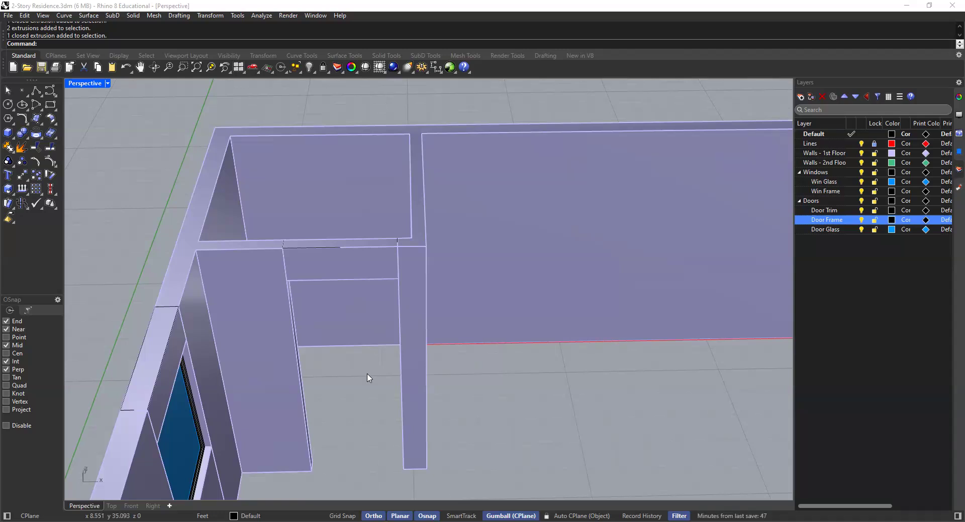
{"action": "scroll", "coordinate": [400, 339], "scroll_direction": "down", "scroll_amount": 7}
{"action": "right_click_drag", "start_coordinate": [387, 358], "coordinate": [399, 385], "text": "shift"}
{"action": "scroll", "coordinate": [365, 375], "scroll_direction": "up", "scroll_amount": 5}
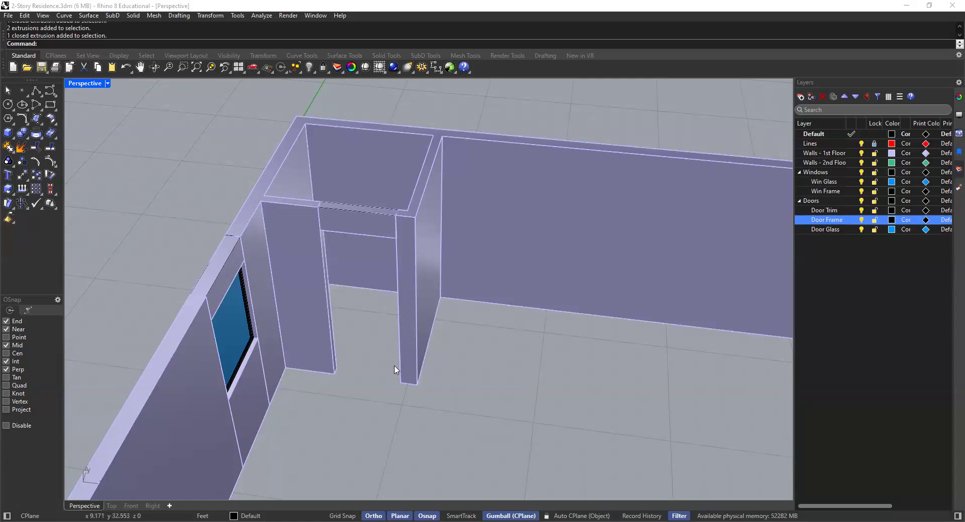
{"action": "scroll", "coordinate": [362, 338], "scroll_direction": "up", "scroll_amount": 5}
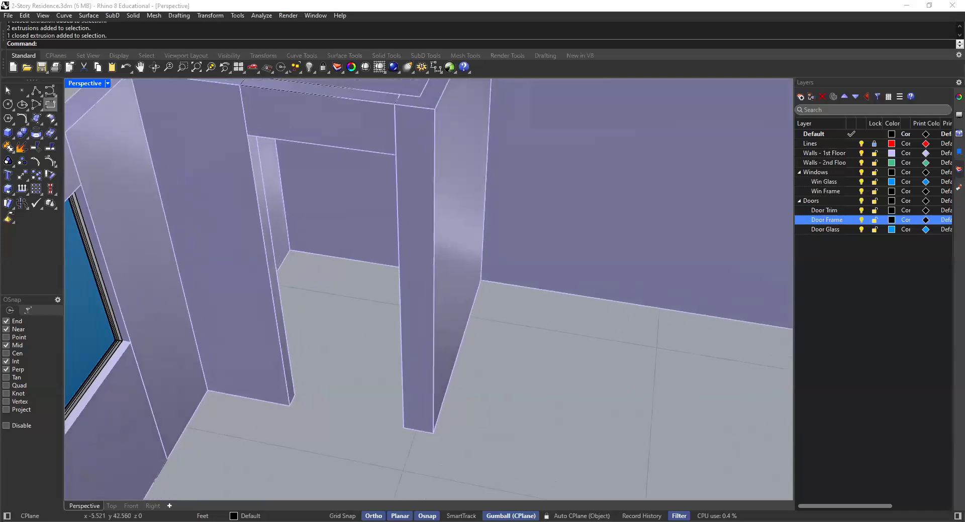
{"action": "left_click", "coordinate": [50, 104]}
{"action": "scroll", "coordinate": [329, 273], "scroll_direction": "down", "scroll_amount": 5}
{"action": "scroll", "coordinate": [339, 254], "scroll_direction": "up", "scroll_amount": 6}
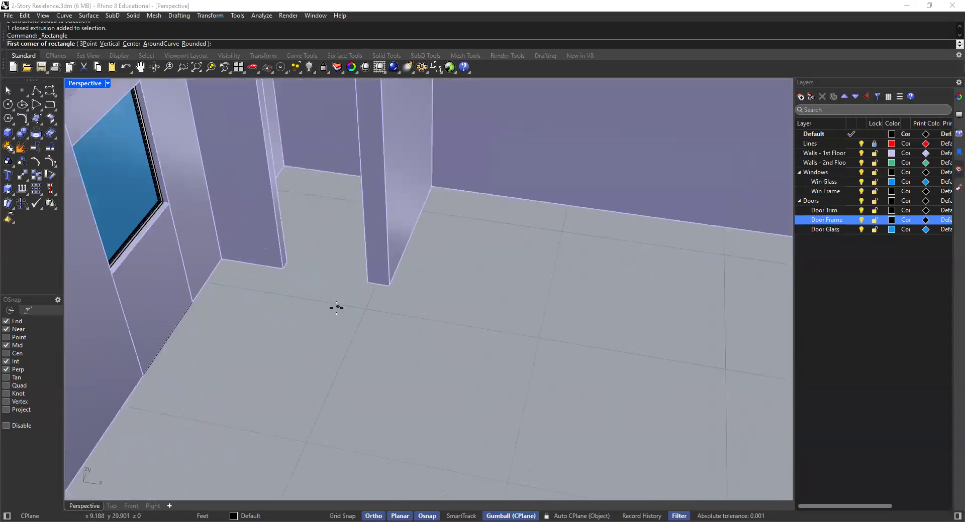
{"action": "left_click", "coordinate": [337, 308]}
{"action": "scroll", "coordinate": [433, 312], "scroll_direction": "down", "scroll_amount": 10}
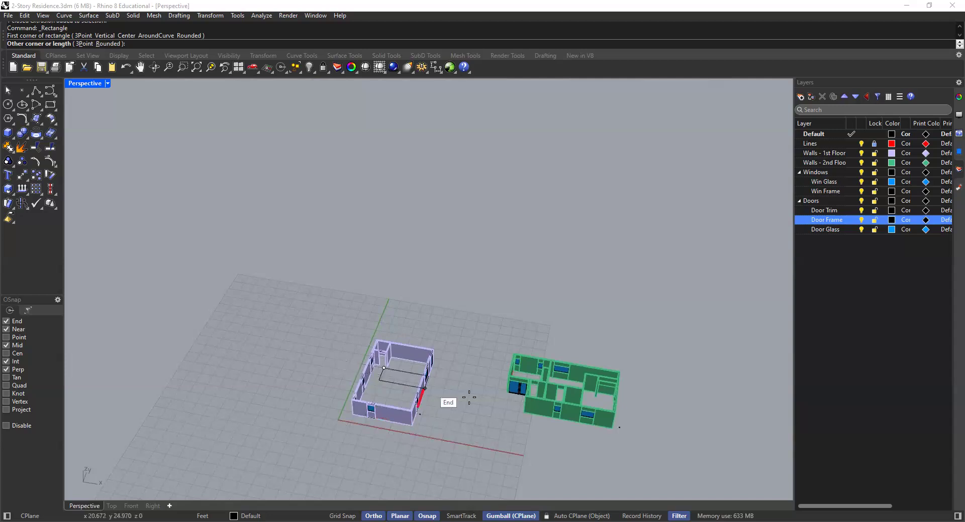
{"action": "scroll", "coordinate": [390, 379], "scroll_direction": "up", "scroll_amount": 10}
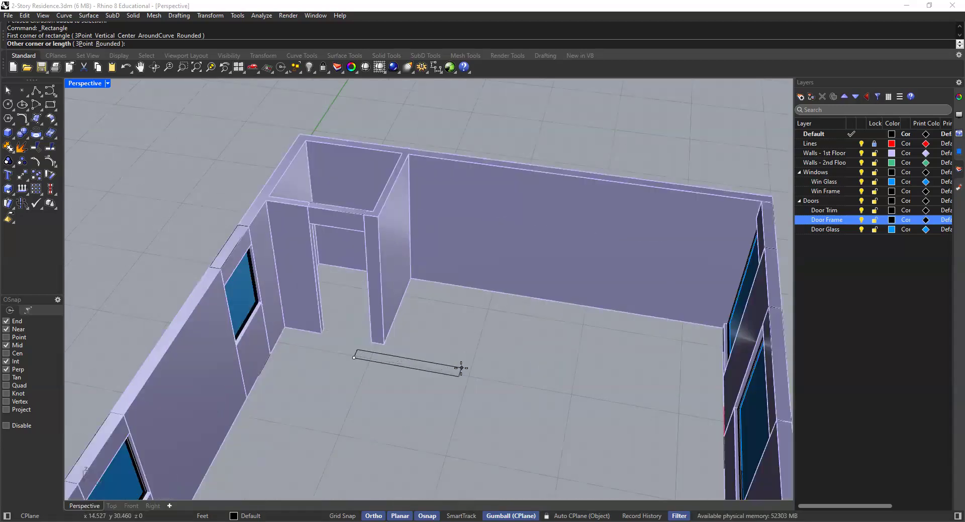
{"action": "type", "text": "2\""}
{"action": "scroll", "coordinate": [374, 376], "scroll_direction": "up", "scroll_amount": 4}
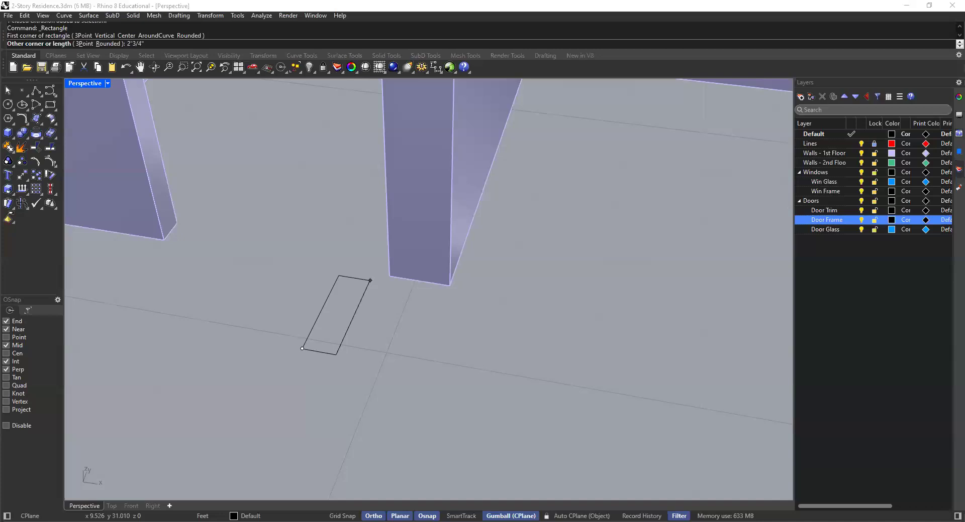
{"action": "key", "text": "BackSpace"}
{"action": "key", "text": "BackSpace"}
{"action": "key", "text": "BackSpace"}
{"action": "type", "text": "\""}
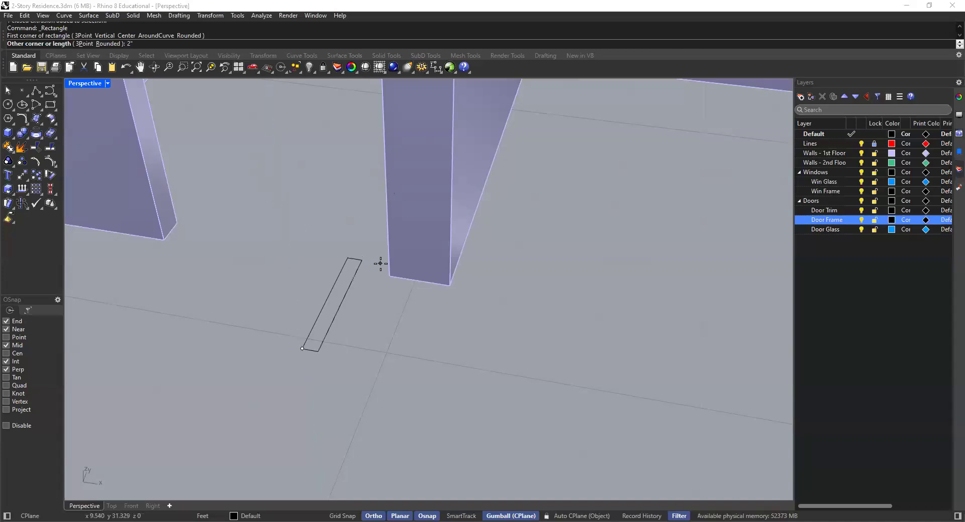
{"action": "key", "text": "Return"}
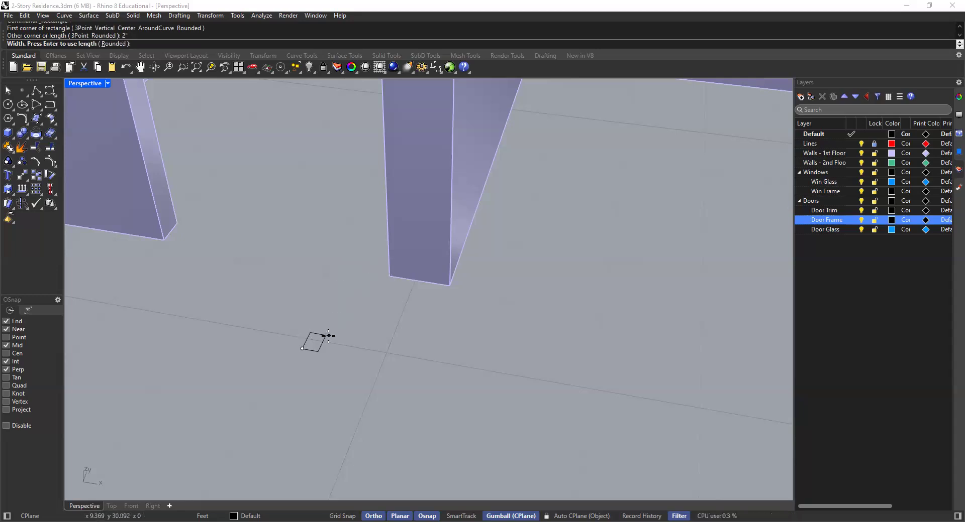
{"action": "type", "text": "3/4\""}
{"action": "key", "text": "Return"}
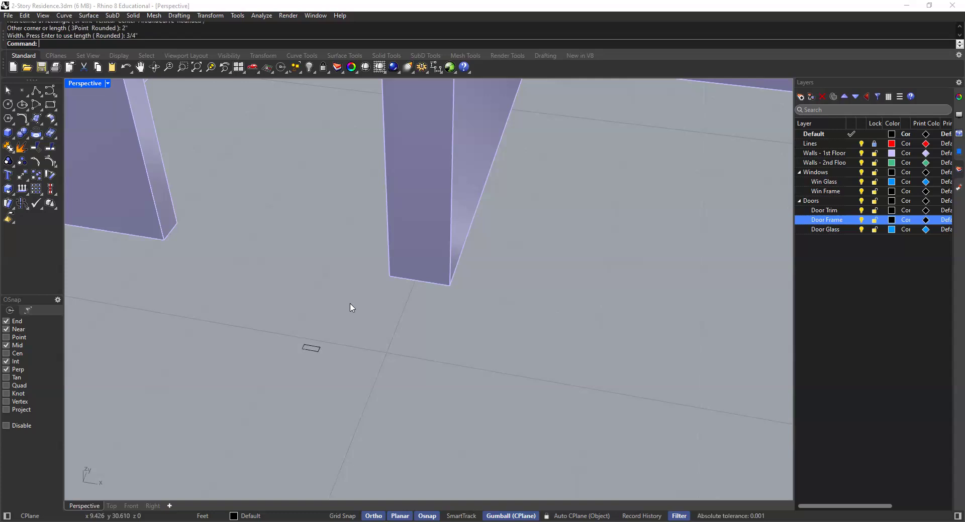
{"action": "scroll", "coordinate": [312, 352], "scroll_direction": "up", "scroll_amount": 5}
{"action": "left_click", "coordinate": [314, 347]}
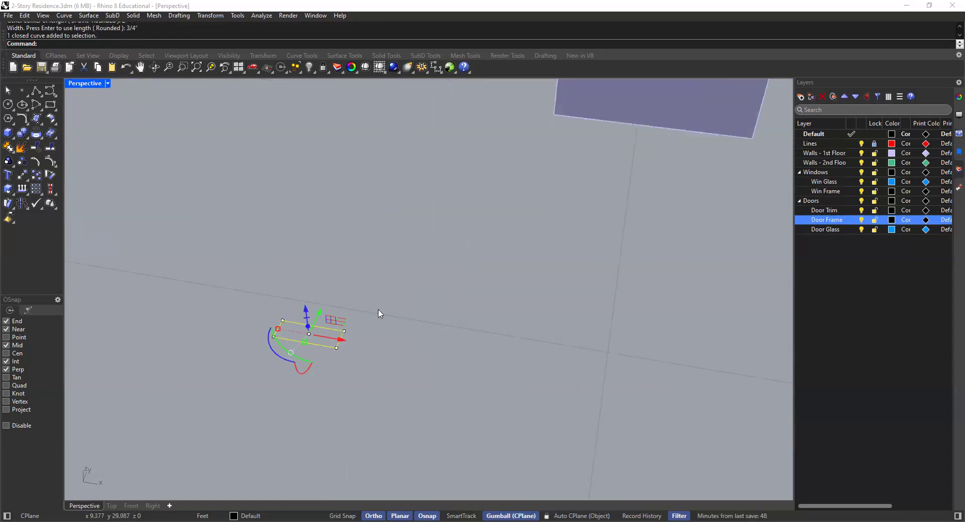
Trace the doorway opening with an open polyline up one jamb, across the head and down the other jamb
{"action": "scroll", "coordinate": [402, 302], "scroll_direction": "down", "scroll_amount": 5}
{"action": "scroll", "coordinate": [423, 289], "scroll_direction": "down", "scroll_amount": 5}
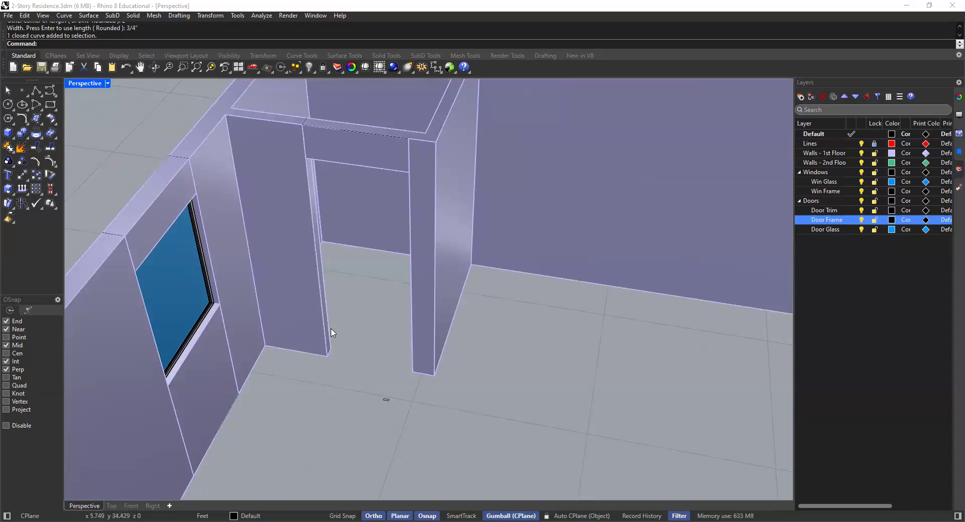
{"action": "left_click", "coordinate": [33, 90]}
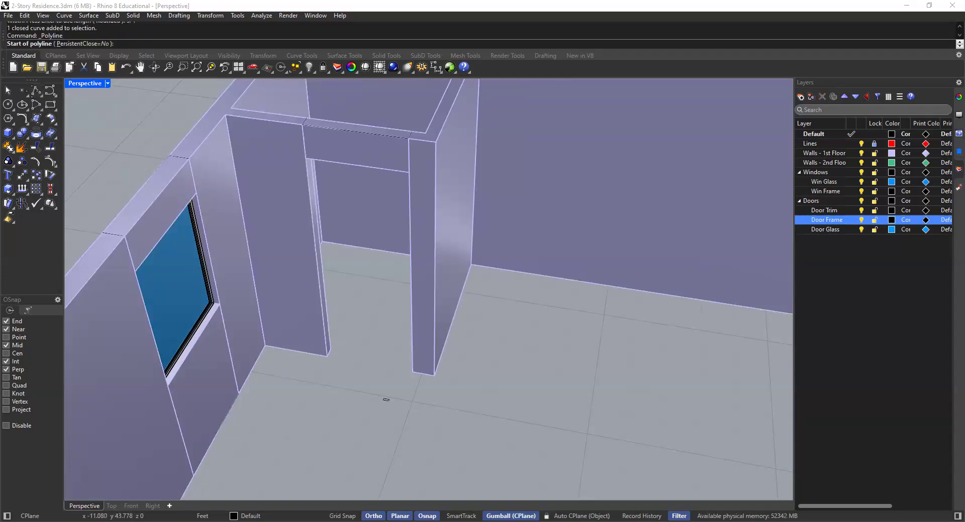
{"action": "left_click", "coordinate": [412, 372]}
{"action": "left_click", "coordinate": [410, 171]}
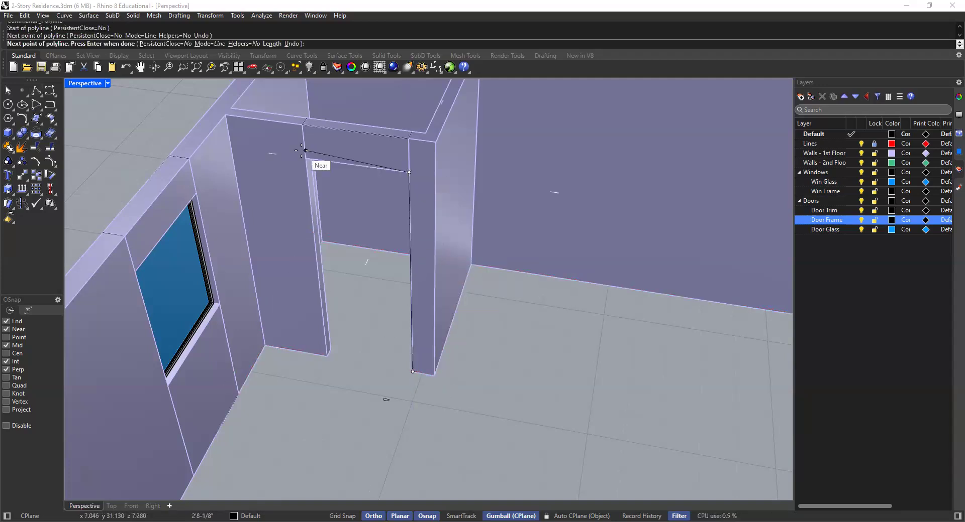
{"action": "left_click", "coordinate": [306, 158]}
{"action": "left_click", "coordinate": [327, 356]}
{"action": "key", "text": "Return"}
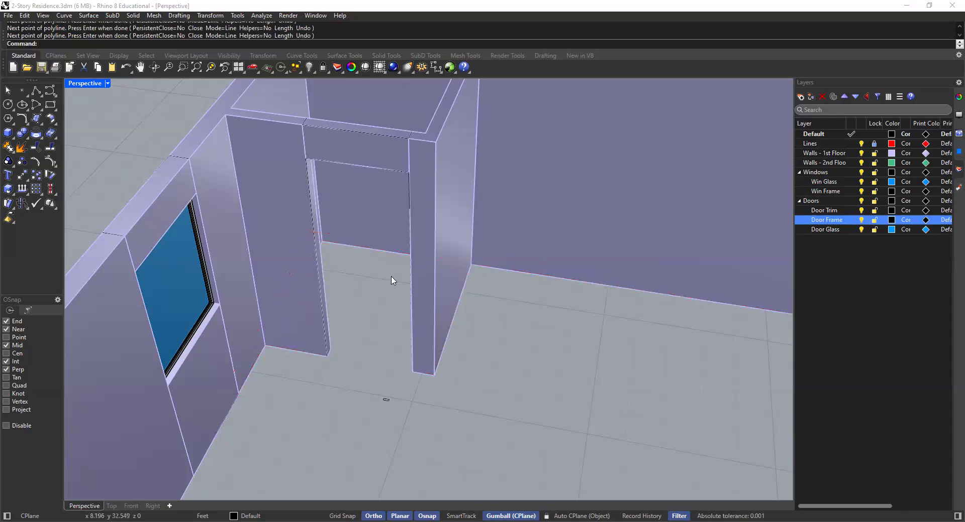
Copy the small rectangle from its back corner to the foot of the doorway jamb where the polyline starts, and clear the selection
{"action": "left_click", "coordinate": [409, 197]}
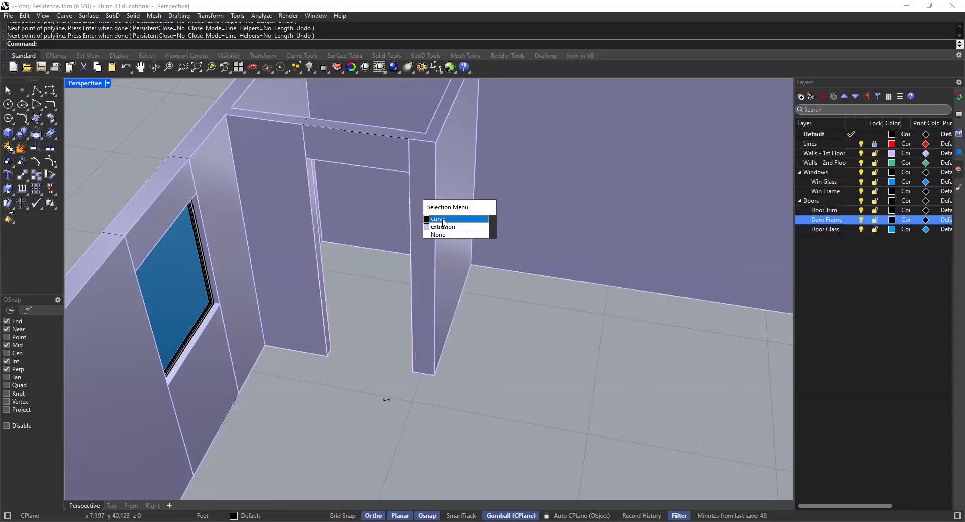
{"action": "left_click", "coordinate": [443, 219]}
{"action": "scroll", "coordinate": [390, 400], "scroll_direction": "up", "scroll_amount": 5}
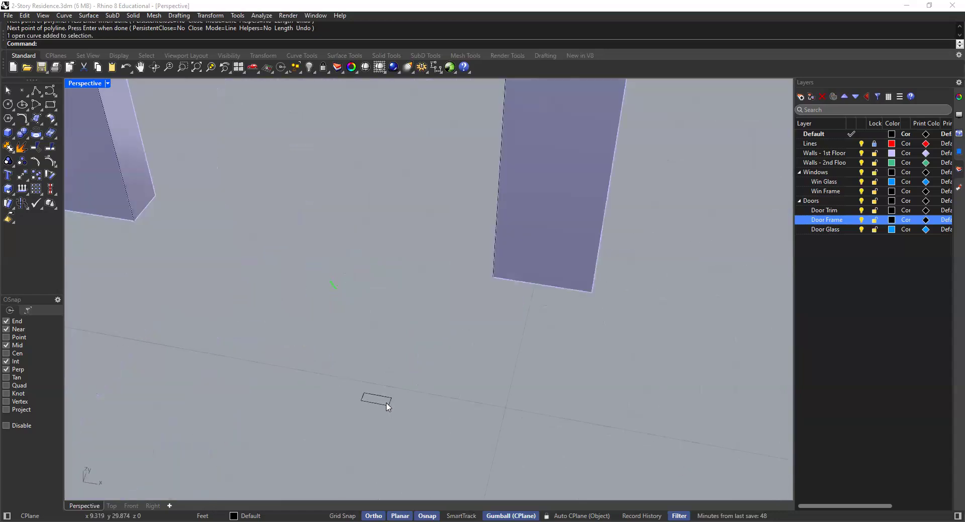
{"action": "left_click", "coordinate": [381, 396]}
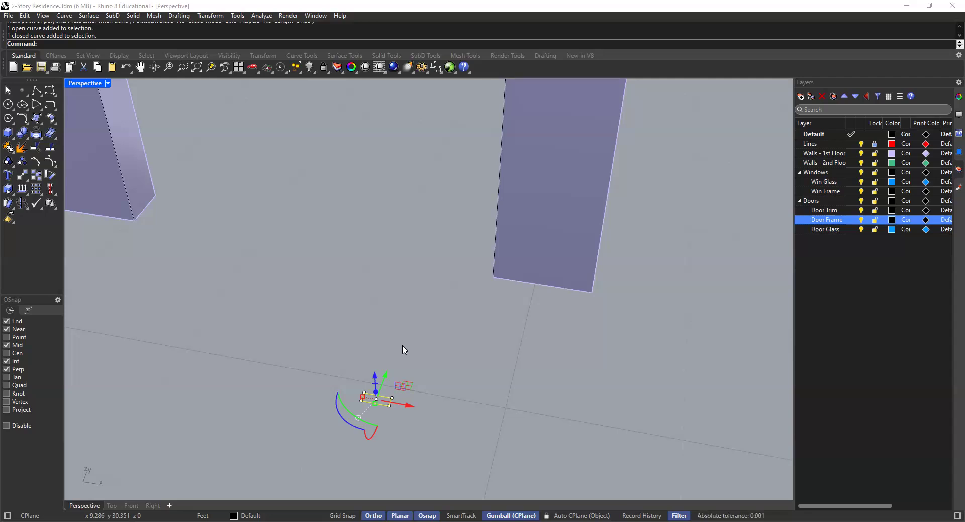
{"action": "key", "text": "Return"}
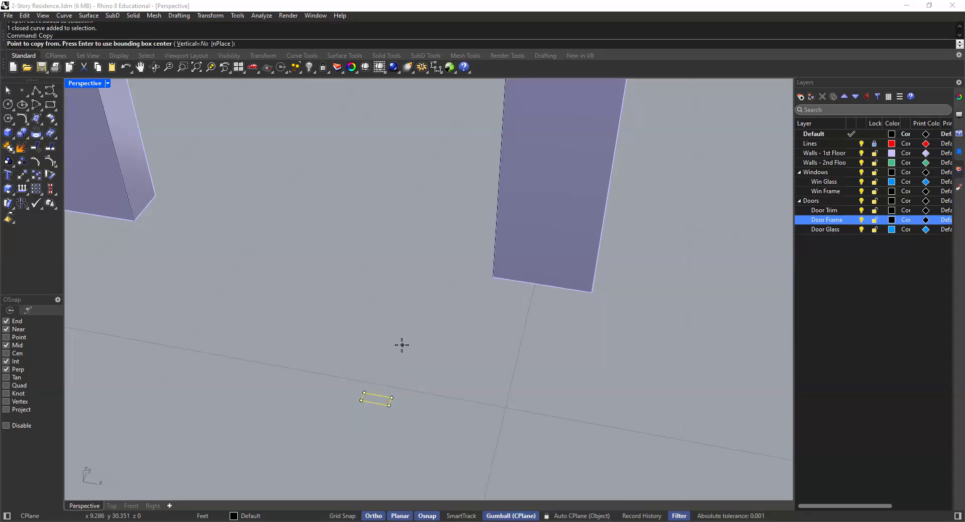
{"action": "left_click", "coordinate": [364, 392]}
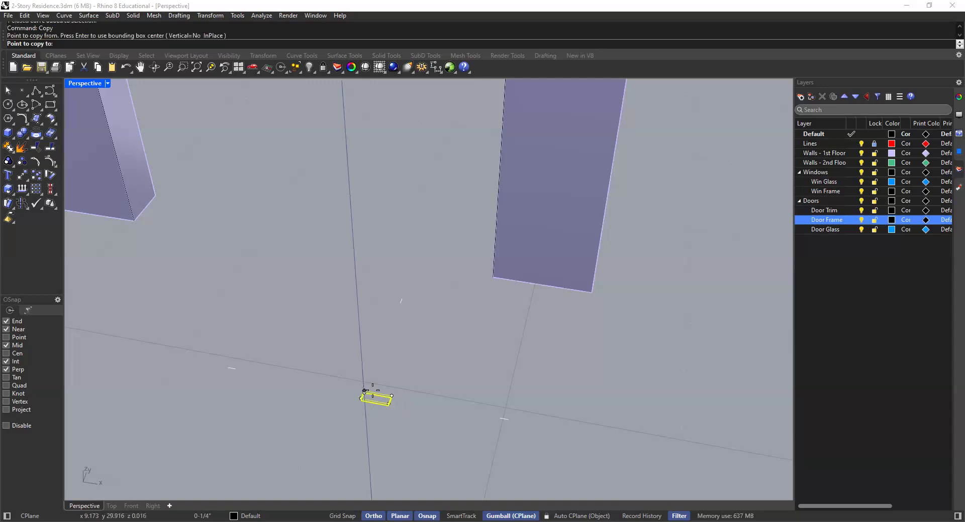
{"action": "left_click", "coordinate": [492, 277]}
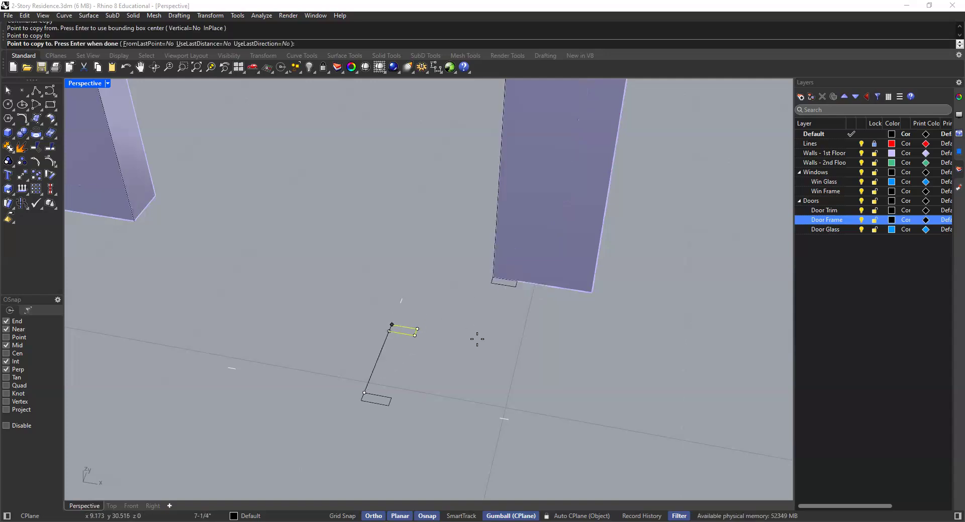
{"action": "key", "text": "Return"}
{"action": "key", "text": "Escape"}
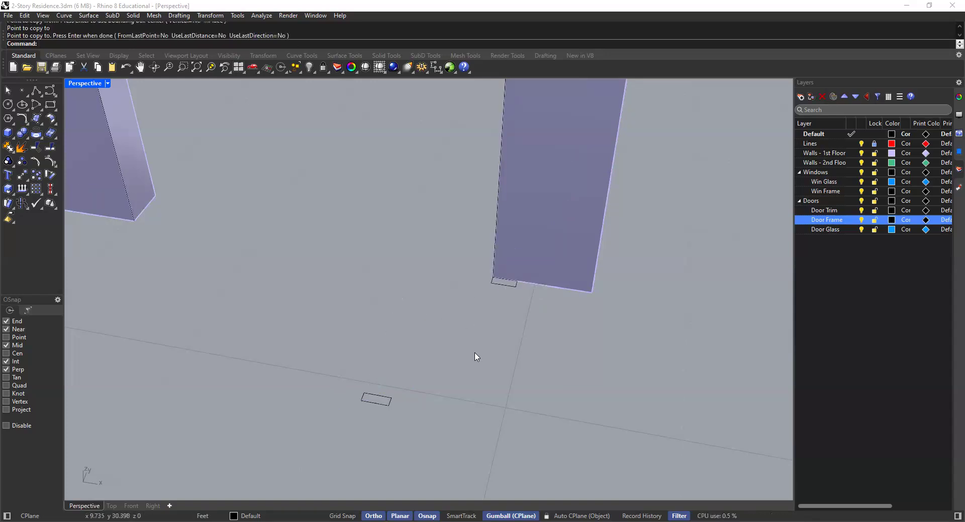
{"action": "scroll", "coordinate": [523, 316], "scroll_direction": "down", "scroll_amount": 5}
{"action": "right_click_drag", "start_coordinate": [530, 319], "coordinate": [488, 382], "text": "shift"}
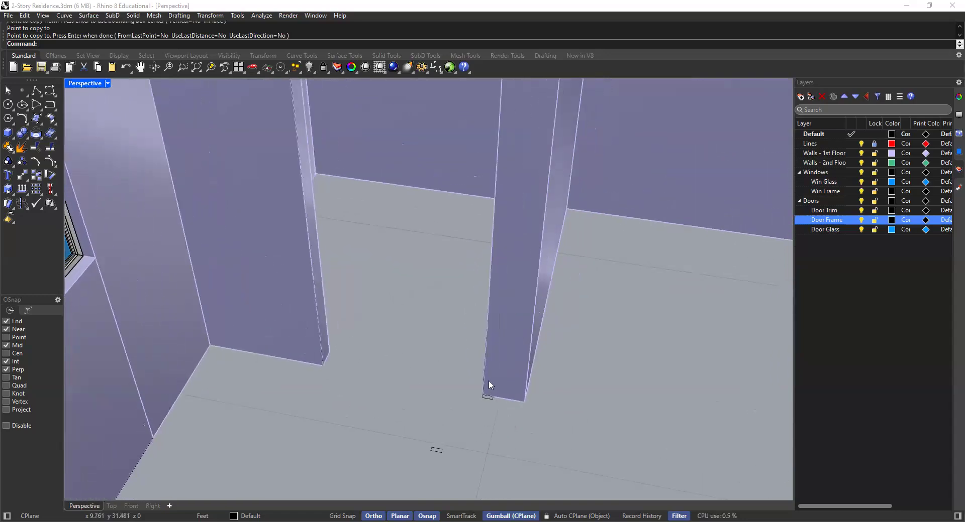
{"action": "left_click", "coordinate": [482, 390]}
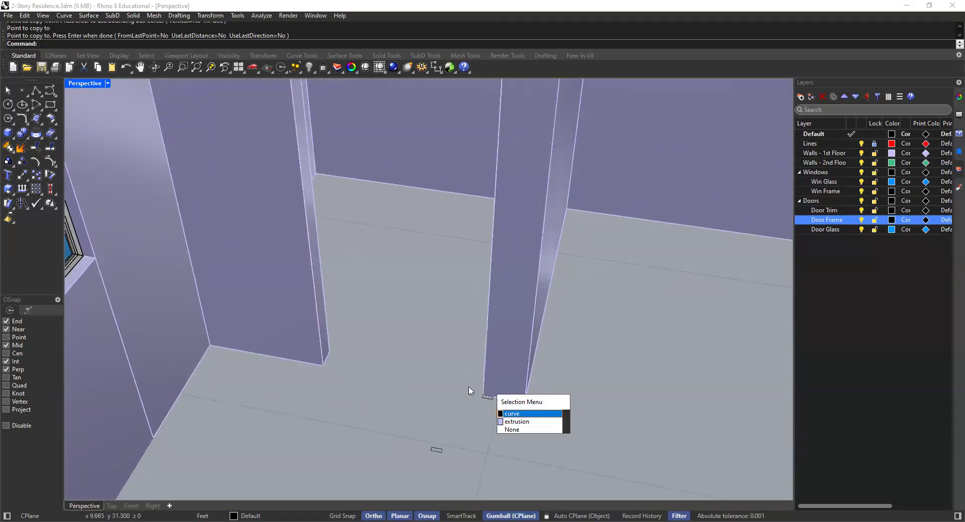
{"action": "left_click", "coordinate": [502, 413]}
{"action": "scroll", "coordinate": [497, 424], "scroll_direction": "up", "scroll_amount": 3}
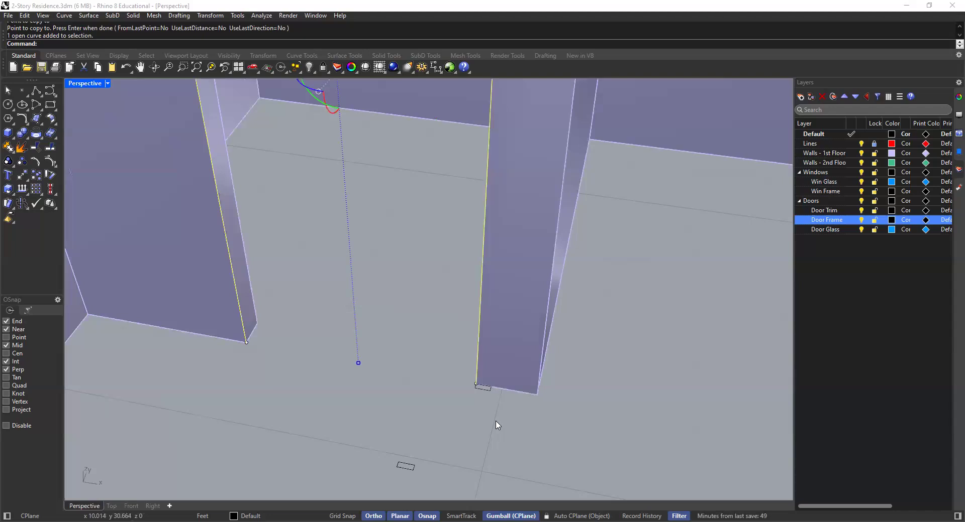
{"action": "type", "text": "E"}
{"action": "type", "text": "S"}
{"action": "type", "text": "weep1"}
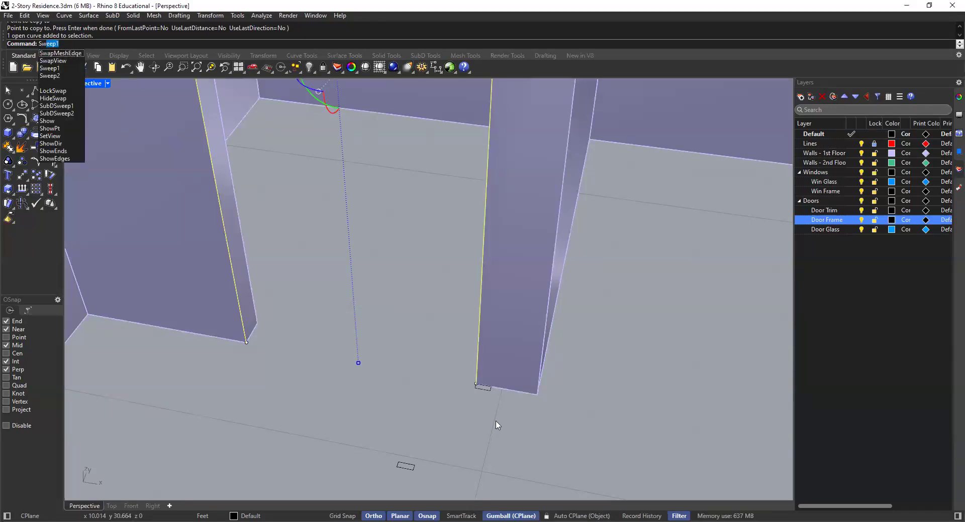
{"action": "key", "text": "Return"}
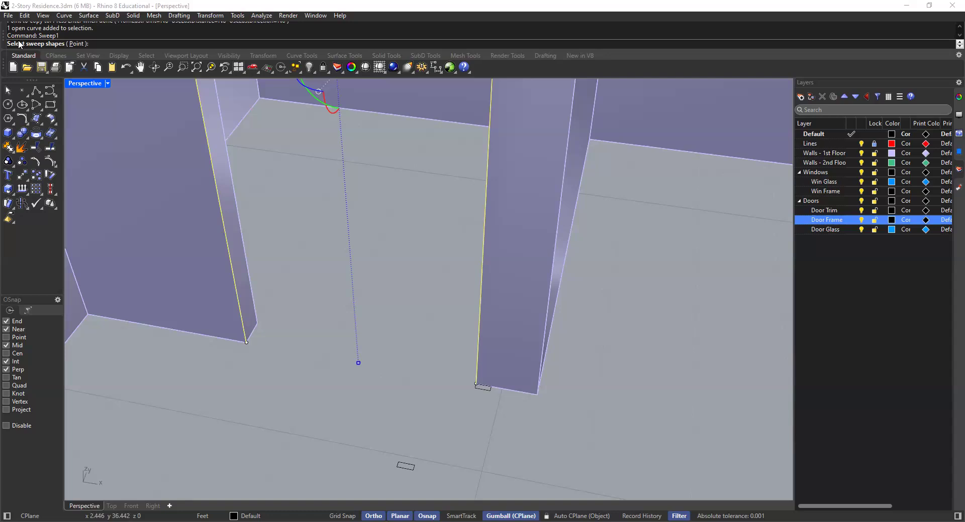
{"action": "key", "text": "Escape"}
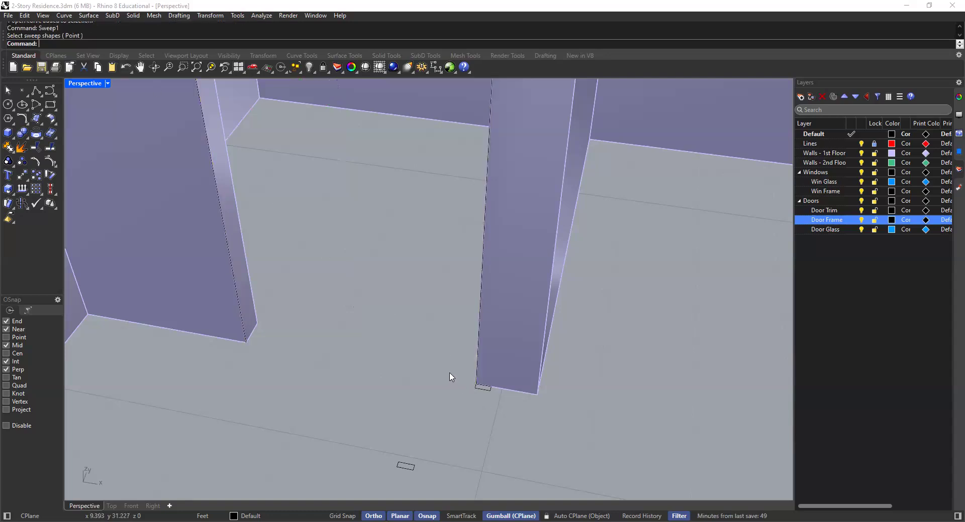
Sweep the small rectangle at the jamb's foot along the doorway polyline with Sweep1, using Freeform frame style and unchanged cross sections
{"action": "type", "text": "Sweep1"}
{"action": "key", "text": "Return"}
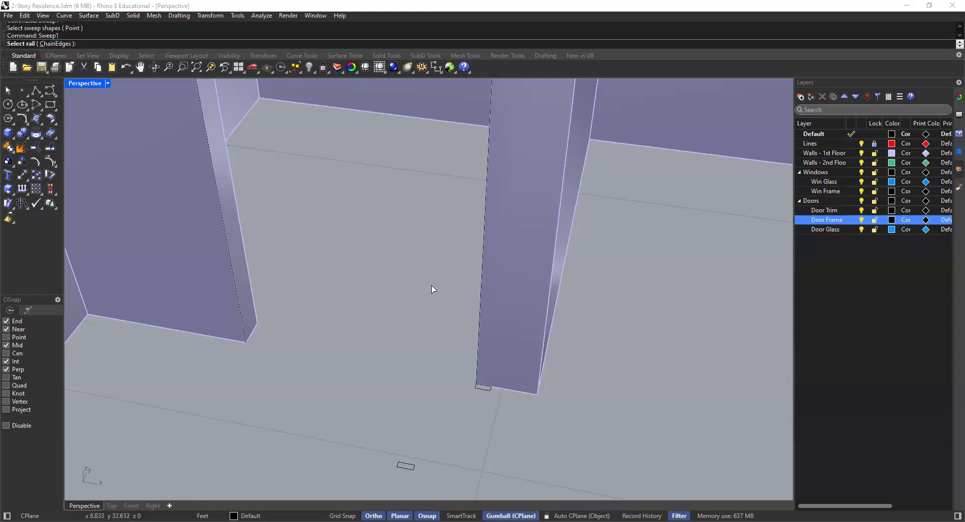
{"action": "scroll", "coordinate": [477, 326], "scroll_direction": "down", "scroll_amount": 2}
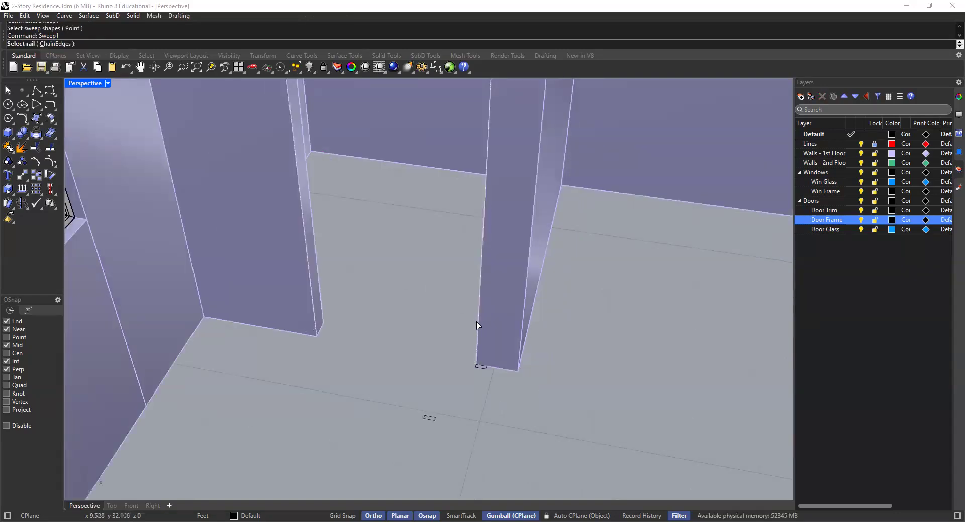
{"action": "left_click", "coordinate": [478, 326]}
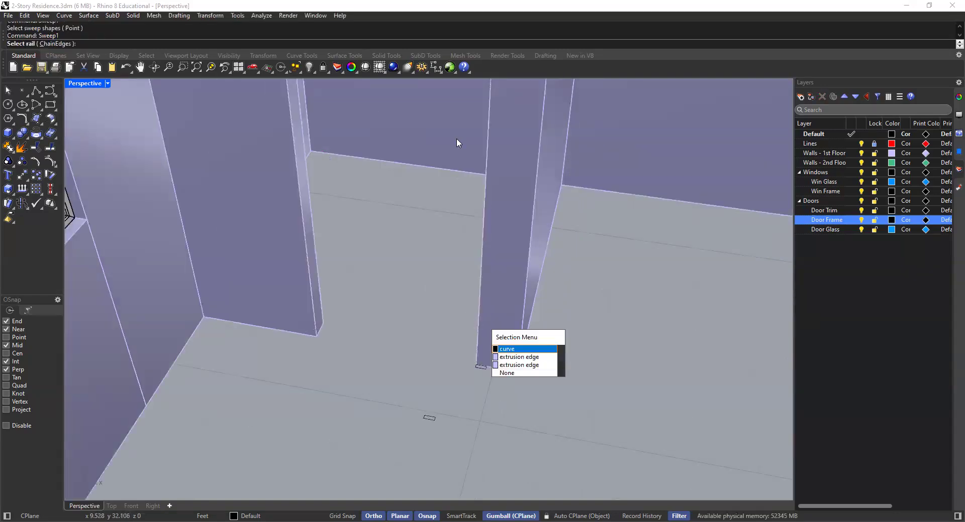
{"action": "left_click", "coordinate": [514, 350]}
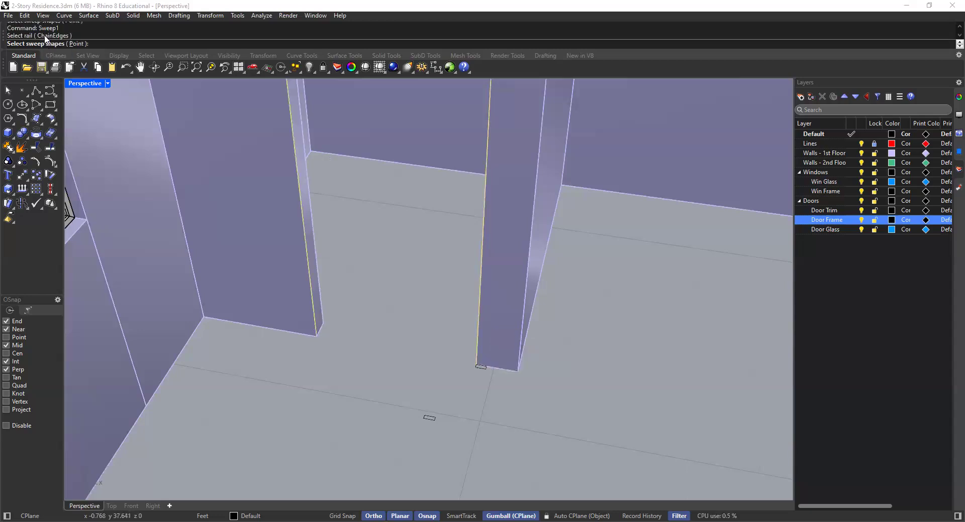
{"action": "left_click", "coordinate": [475, 367]}
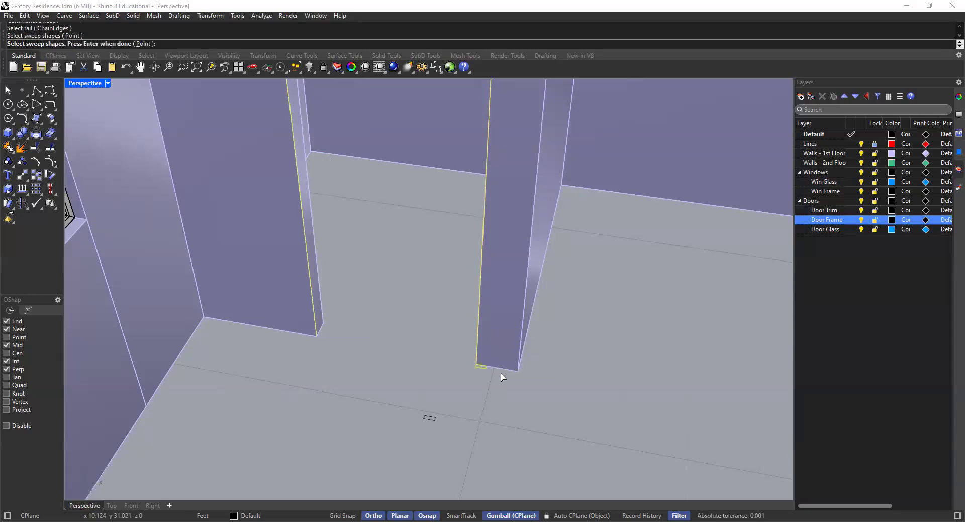
{"action": "key", "text": "Return"}
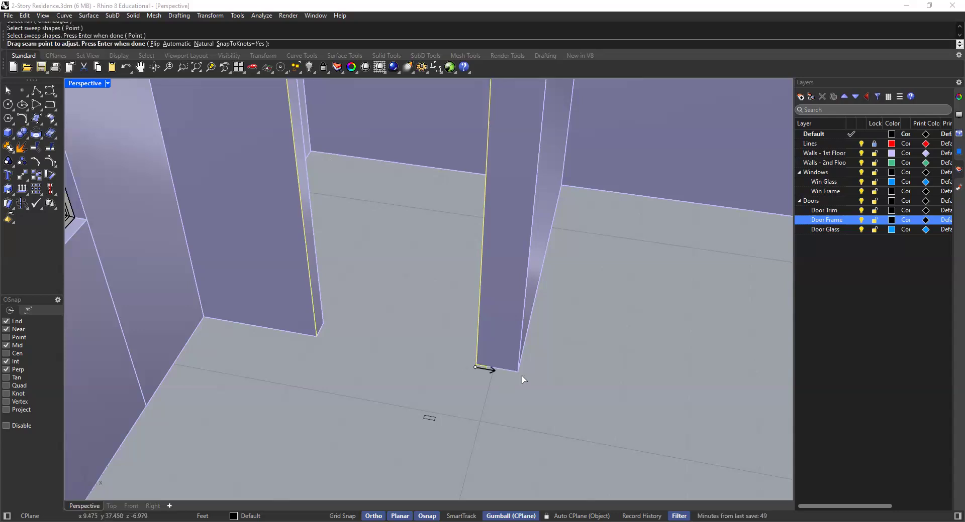
{"action": "key", "text": "Return"}
{"action": "left_click", "coordinate": [483, 360]}
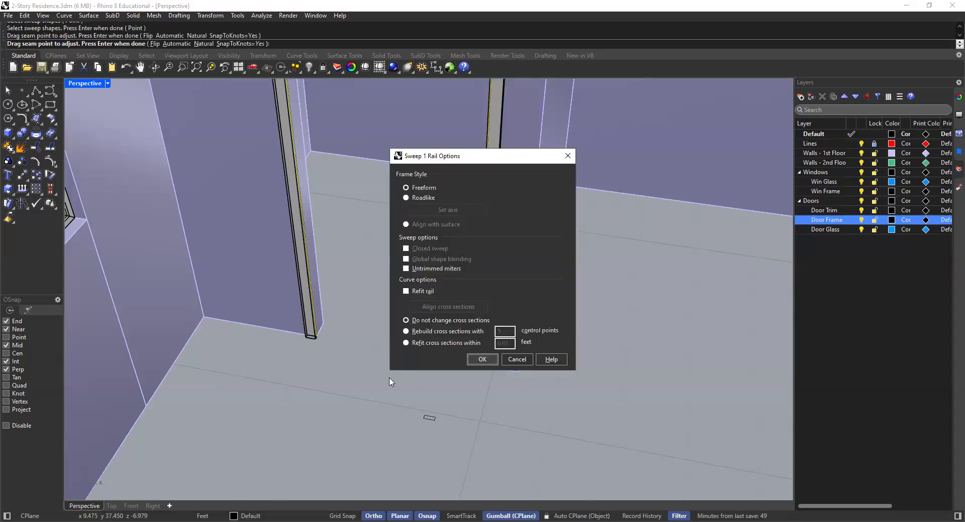
{"action": "scroll", "coordinate": [405, 286], "scroll_direction": "down", "scroll_amount": 7}
{"action": "right_click_drag", "start_coordinate": [404, 286], "coordinate": [412, 320], "text": "shift"}
{"action": "scroll", "coordinate": [430, 207], "scroll_direction": "up", "scroll_amount": 5}
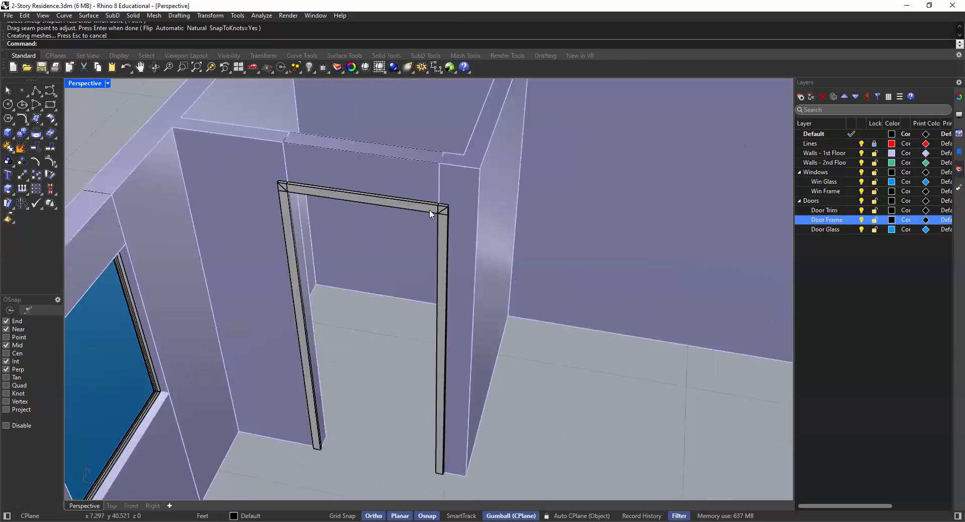
Examine the swept doorway trim and whether it is an open or closed polysurface, viewing it from around the first floor
{"action": "left_click", "coordinate": [427, 209]}
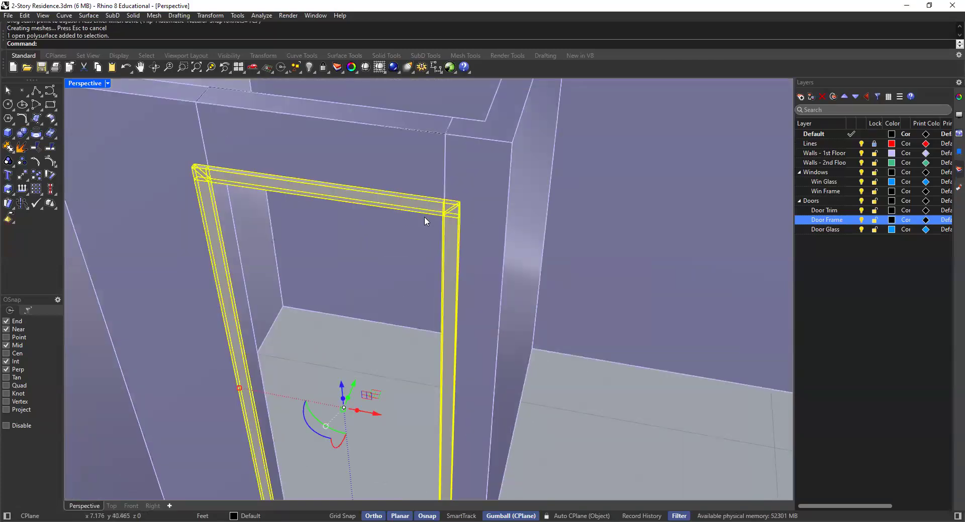
{"action": "key", "text": "Escape"}
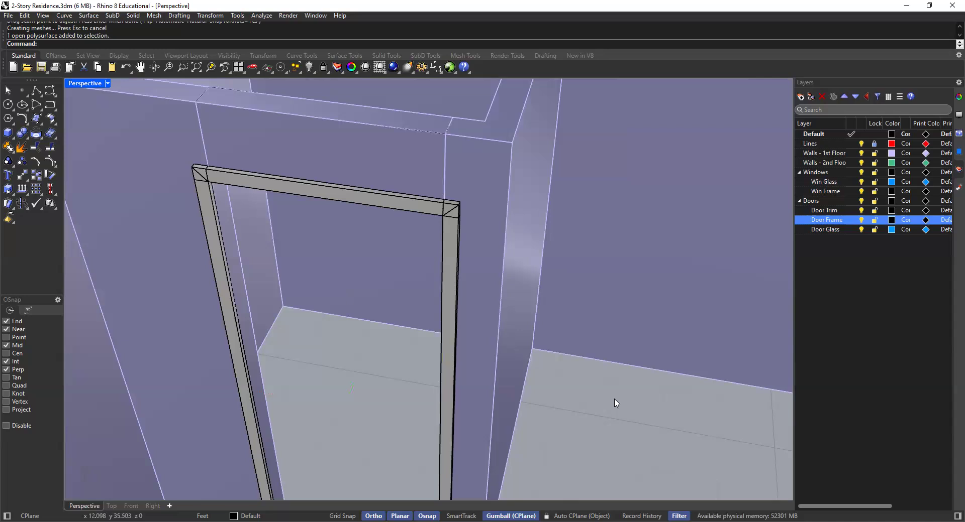
{"action": "left_click", "coordinate": [395, 206]}
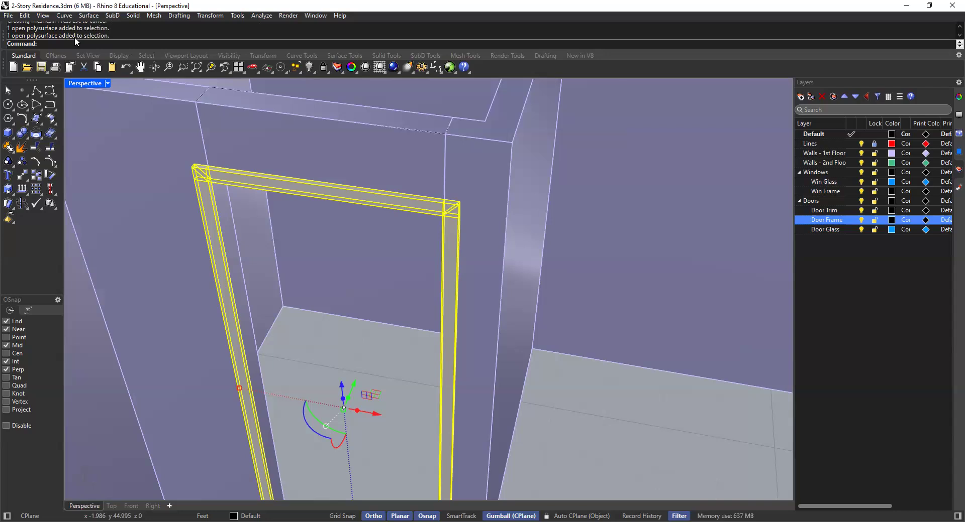
{"action": "left_click", "coordinate": [56, 55]}
{"action": "scroll", "coordinate": [315, 131], "scroll_direction": "down", "scroll_amount": 3}
{"action": "scroll", "coordinate": [342, 158], "scroll_direction": "down", "scroll_amount": 9}
{"action": "right_click_drag", "start_coordinate": [457, 226], "coordinate": [347, 249]}
{"action": "right_click_drag", "start_coordinate": [331, 246], "coordinate": [405, 196], "text": "shift"}
{"action": "right_click_drag", "start_coordinate": [284, 224], "coordinate": [505, 219], "text": "shift"}
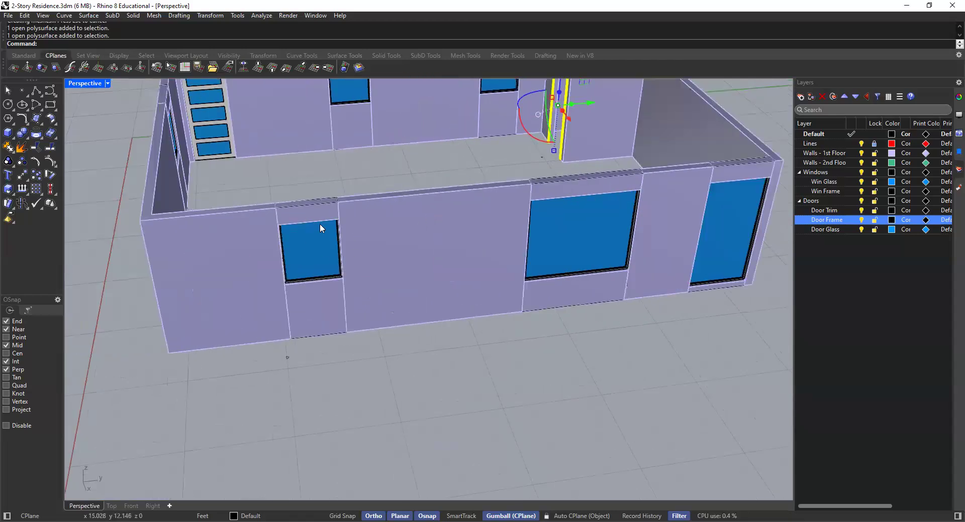
{"action": "scroll", "coordinate": [331, 231], "scroll_direction": "up", "scroll_amount": 10}
{"action": "scroll", "coordinate": [342, 234], "scroll_direction": "down", "scroll_amount": 5}
{"action": "scroll", "coordinate": [343, 232], "scroll_direction": "down", "scroll_amount": 5}
{"action": "right_click_drag", "start_coordinate": [409, 194], "coordinate": [462, 199]}
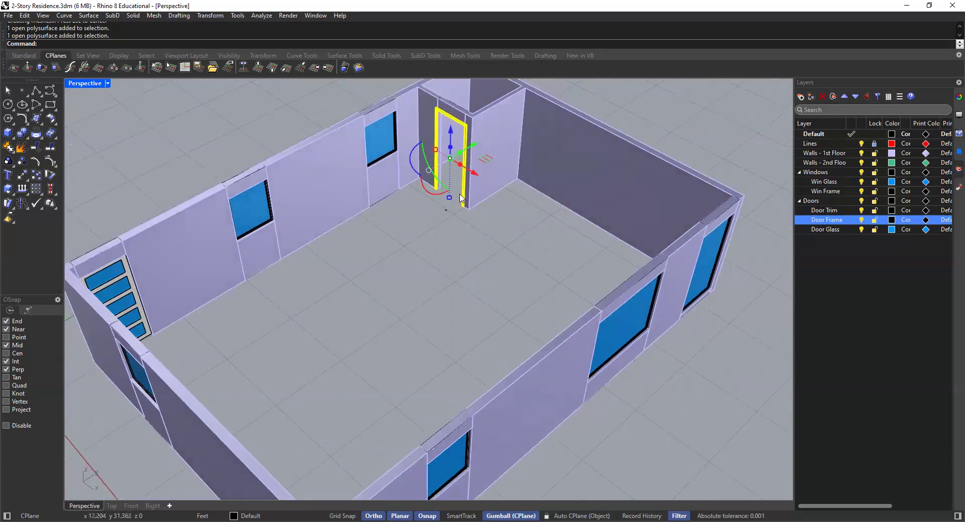
Examine the end of the swept trim at the foot of the doorway jamb from below
{"action": "scroll", "coordinate": [454, 163], "scroll_direction": "up", "scroll_amount": 10}
{"action": "left_click", "coordinate": [442, 256]}
{"action": "left_click", "coordinate": [473, 299]}
{"action": "left_click", "coordinate": [406, 295]}
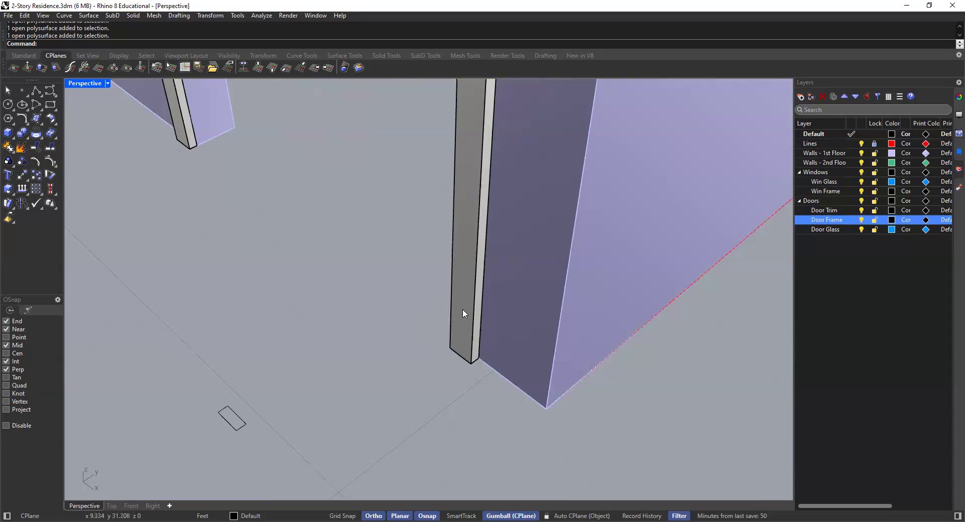
{"action": "scroll", "coordinate": [463, 309], "scroll_direction": "up", "scroll_amount": 3}
{"action": "right_click_drag", "start_coordinate": [479, 346], "coordinate": [525, 267]}
{"action": "left_click", "coordinate": [510, 199]}
{"action": "right_click_drag", "start_coordinate": [501, 211], "coordinate": [415, 349], "text": "shift"}
{"action": "right_click_drag", "start_coordinate": [415, 335], "coordinate": [422, 290]}
{"action": "key", "text": "Escape"}
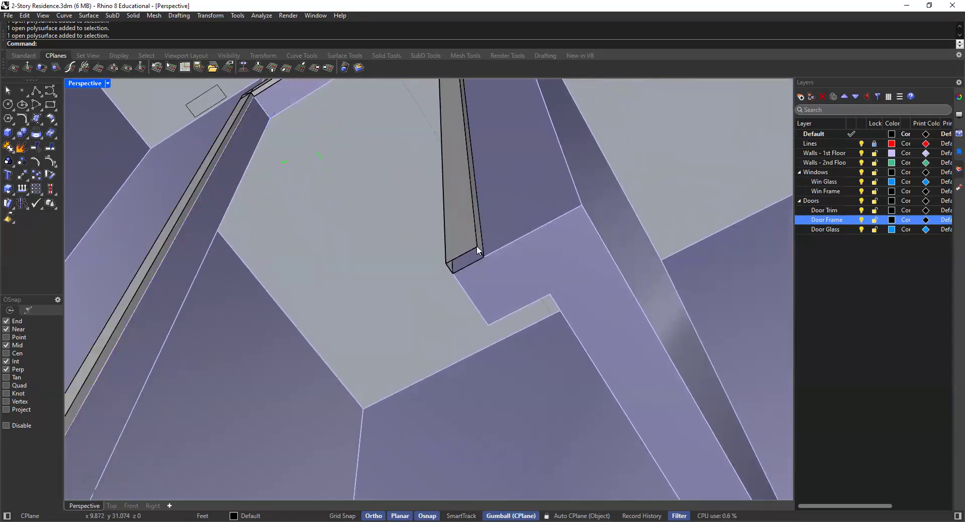
{"action": "scroll", "coordinate": [476, 245], "scroll_direction": "up", "scroll_amount": 3}
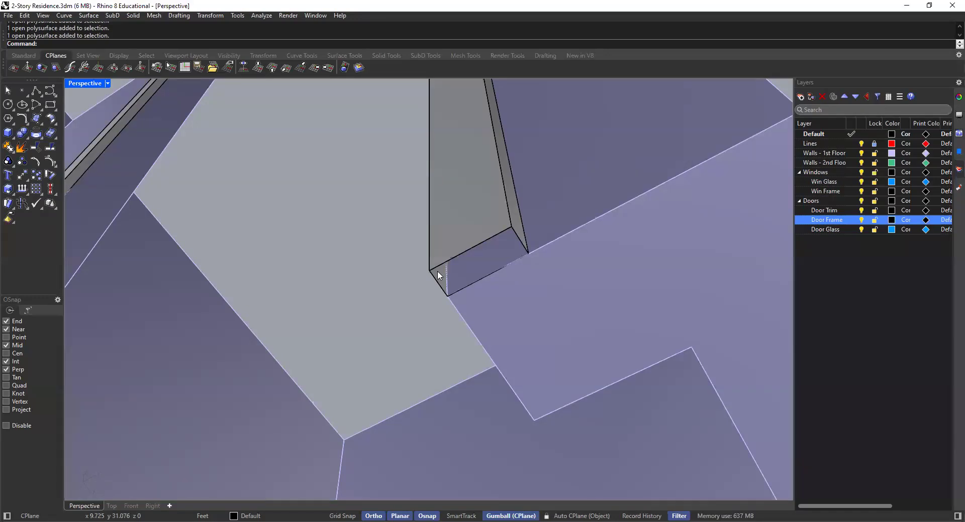
{"action": "left_click", "coordinate": [504, 223]}
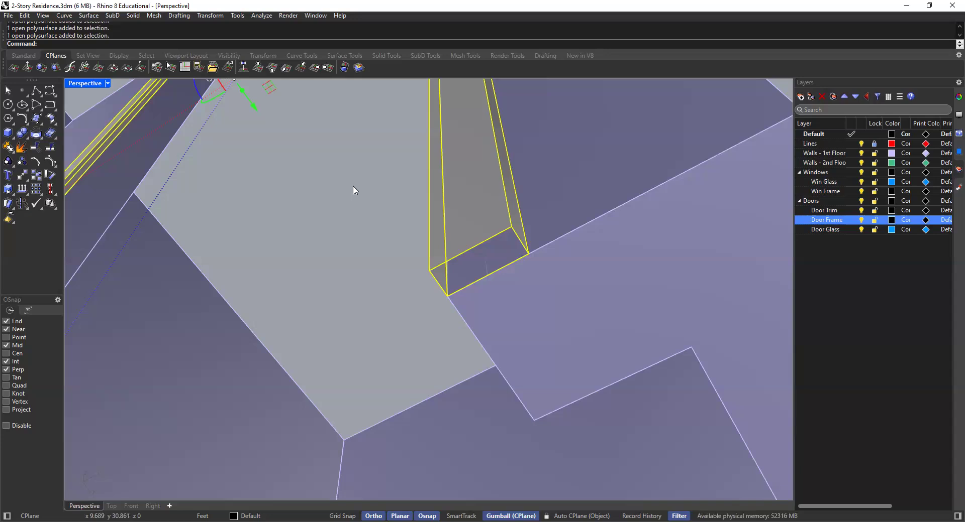
{"action": "scroll", "coordinate": [374, 187], "scroll_direction": "down", "scroll_amount": 2}
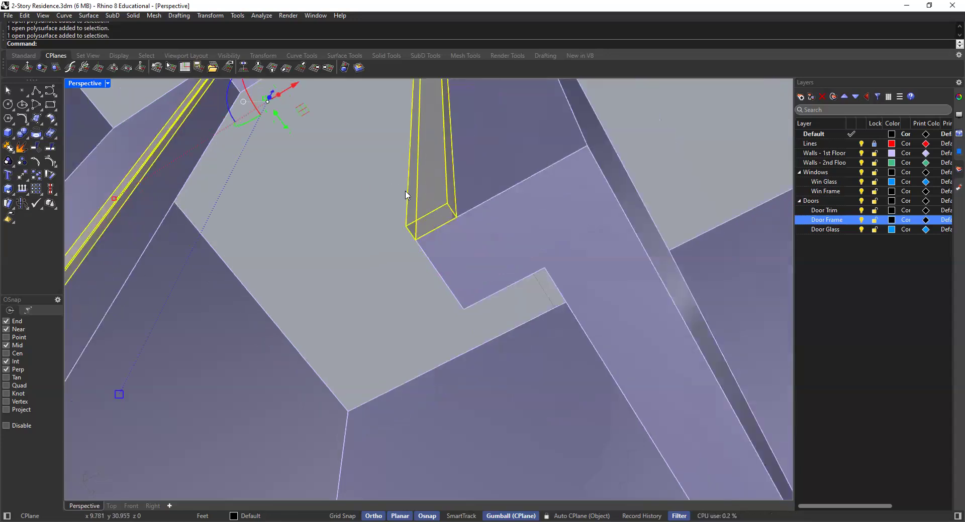
{"action": "scroll", "coordinate": [432, 194], "scroll_direction": "up", "scroll_amount": 2}
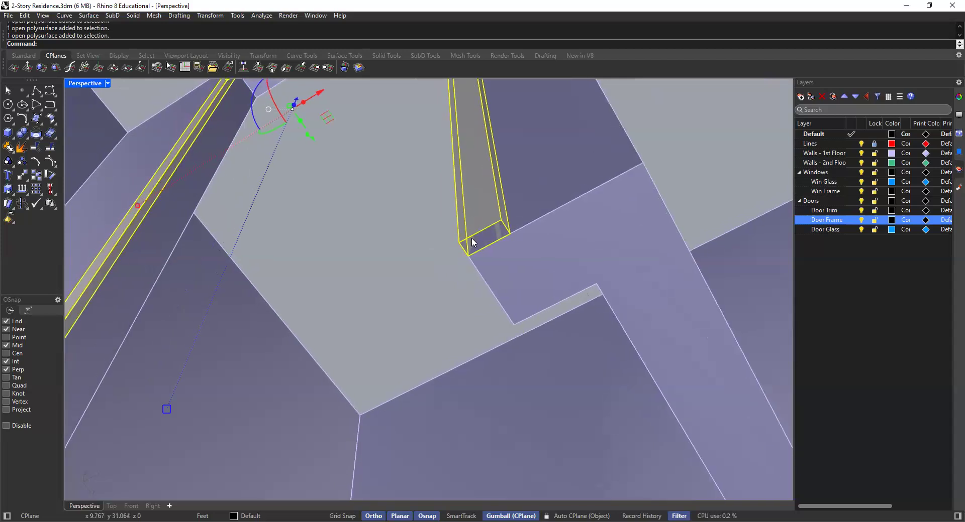
Cap the open ends of the swept doorway trim, check its object type and clear the selection
{"action": "key", "text": "Escape"}
{"action": "left_click", "coordinate": [463, 199]}
{"action": "type", "text": "Cap"}
{"action": "key", "text": "Return"}
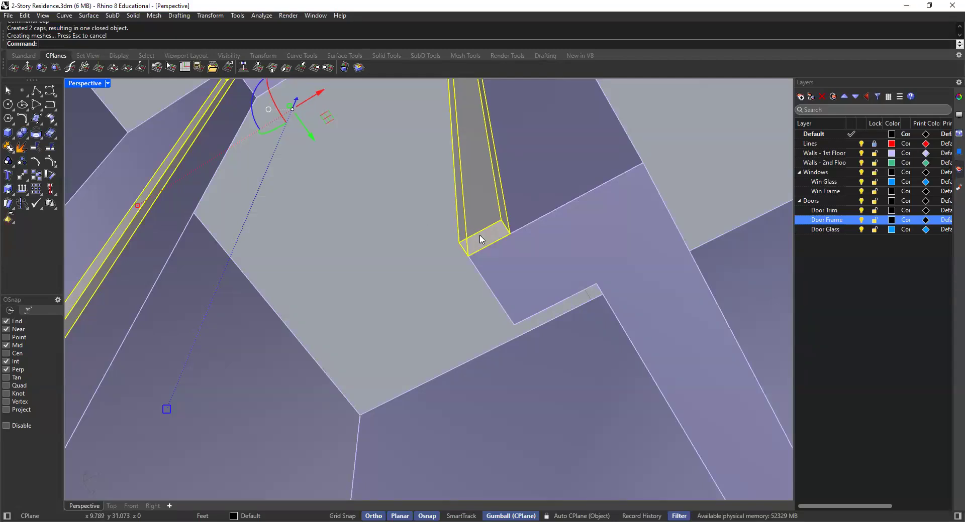
{"action": "key", "text": "Escape"}
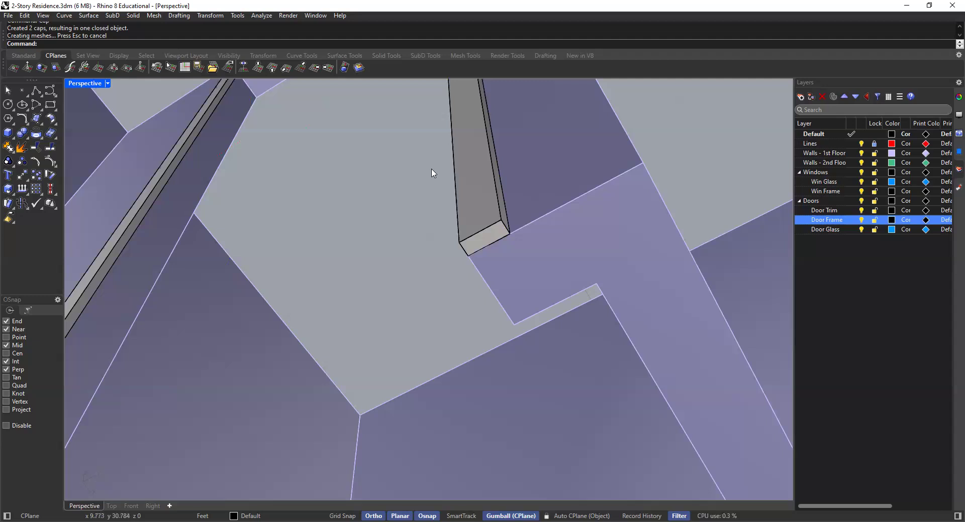
{"action": "left_click", "coordinate": [473, 166]}
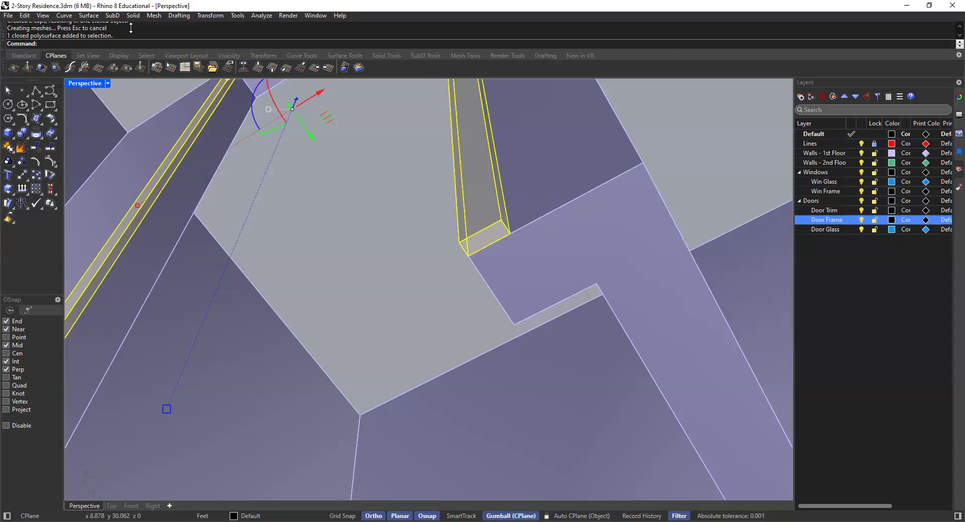
{"action": "key", "text": "Escape"}
Copy the capped trim from its inner head corner to the matching doorway corner on the room side of the wall
{"action": "right_click_drag", "start_coordinate": [488, 174], "coordinate": [499, 357]}
{"action": "scroll", "coordinate": [478, 284], "scroll_direction": "down", "scroll_amount": 10}
{"action": "right_click_drag", "start_coordinate": [471, 325], "coordinate": [414, 367]}
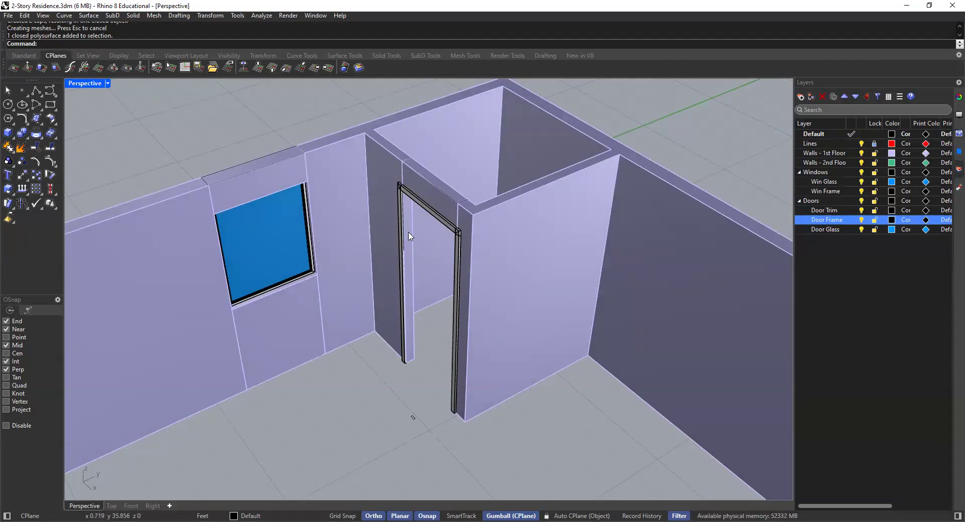
{"action": "scroll", "coordinate": [424, 224], "scroll_direction": "down", "scroll_amount": 5}
{"action": "right_click_drag", "start_coordinate": [447, 262], "coordinate": [454, 286], "text": "shift"}
{"action": "scroll", "coordinate": [432, 248], "scroll_direction": "up", "scroll_amount": 8}
{"action": "left_click", "coordinate": [421, 242]}
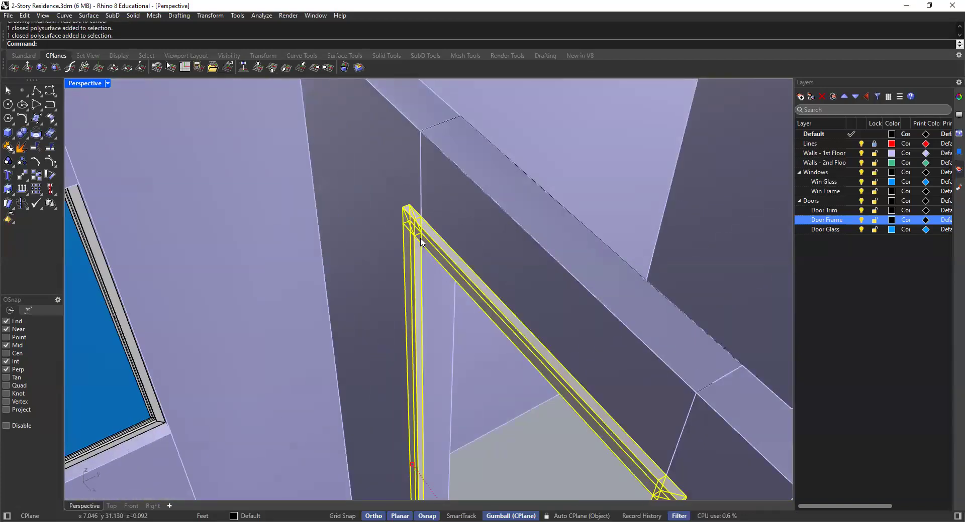
{"action": "key", "text": "Return"}
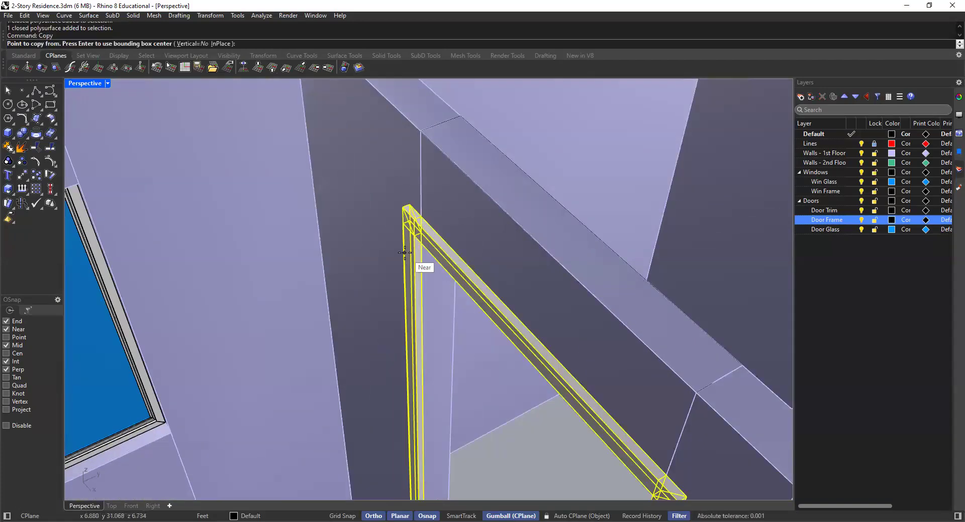
{"action": "scroll", "coordinate": [439, 235], "scroll_direction": "up", "scroll_amount": 3}
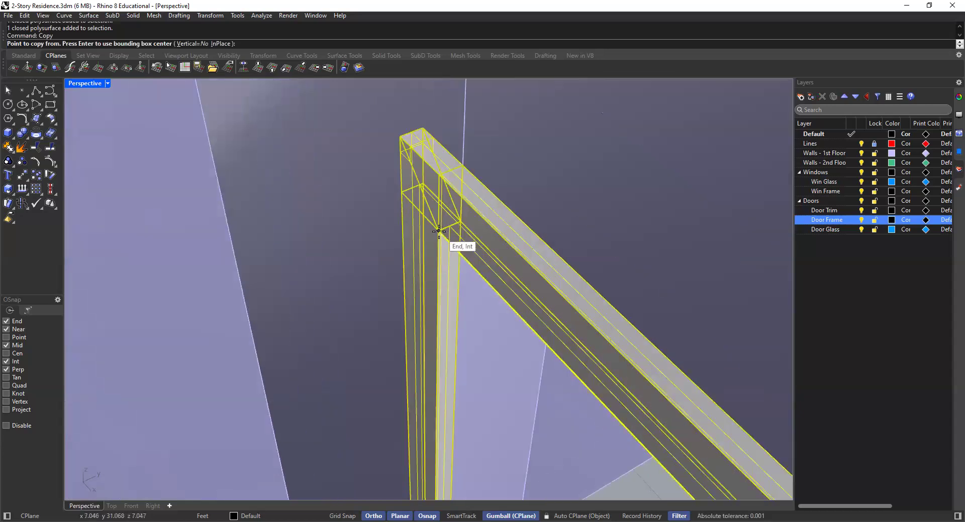
{"action": "left_click", "coordinate": [440, 232]}
{"action": "scroll", "coordinate": [468, 221], "scroll_direction": "down", "scroll_amount": 4}
{"action": "right_click_drag", "start_coordinate": [521, 271], "coordinate": [459, 261]}
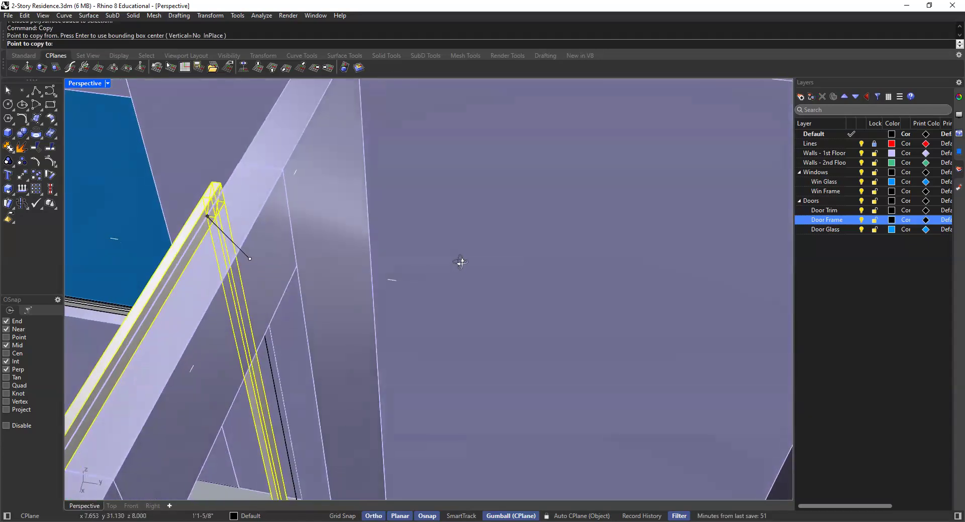
{"action": "scroll", "coordinate": [455, 261], "scroll_direction": "down", "scroll_amount": 4}
{"action": "scroll", "coordinate": [367, 261], "scroll_direction": "up", "scroll_amount": 6}
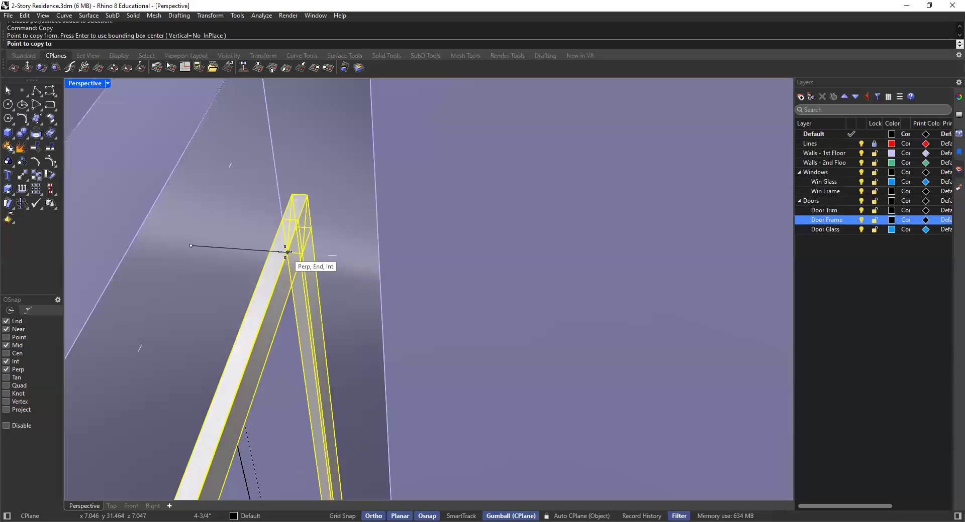
{"action": "left_click", "coordinate": [286, 251]}
{"action": "scroll", "coordinate": [352, 262], "scroll_direction": "down", "scroll_amount": 4}
{"action": "key", "text": "Return"}
{"action": "scroll", "coordinate": [394, 273], "scroll_direction": "down", "scroll_amount": 2}
{"action": "left_click", "coordinate": [429, 142]}
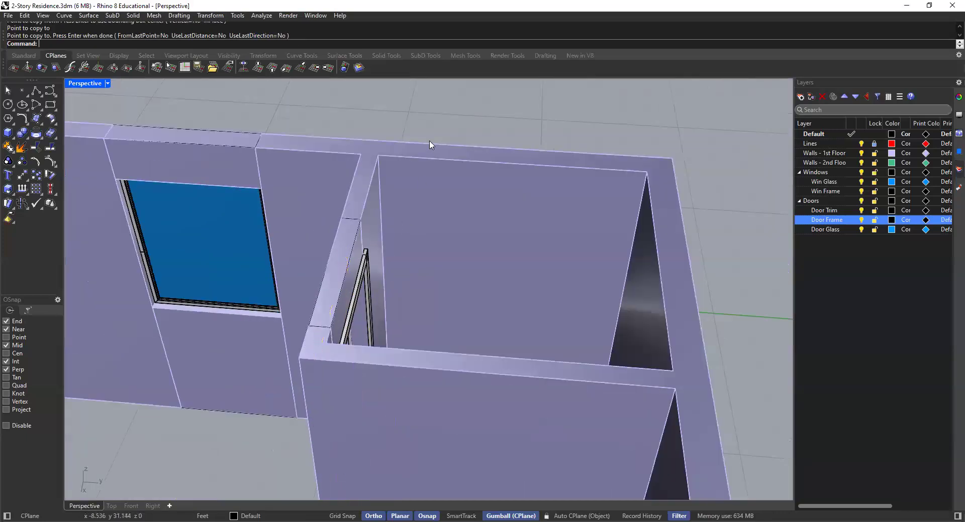
Assign the trim pieces on both sides of the doorway wall to the Door Trim layer
{"action": "right_click_drag", "start_coordinate": [346, 304], "coordinate": [446, 303]}
{"action": "scroll", "coordinate": [446, 303], "scroll_direction": "down", "scroll_amount": 6}
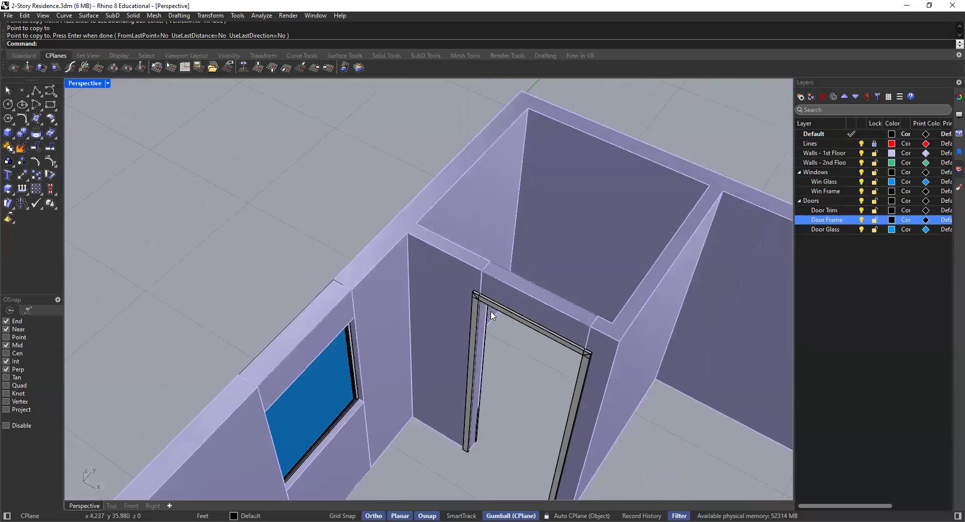
{"action": "scroll", "coordinate": [401, 287], "scroll_direction": "up", "scroll_amount": 5}
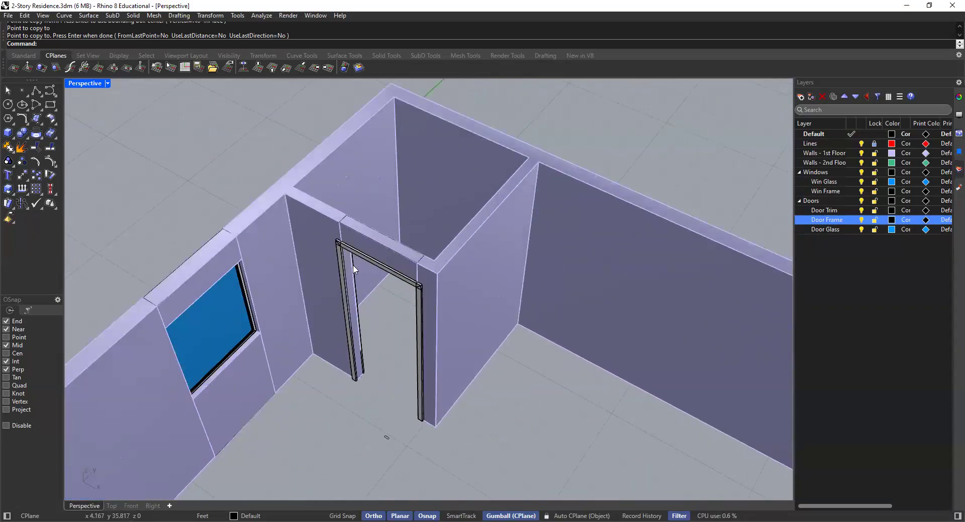
{"action": "scroll", "coordinate": [376, 250], "scroll_direction": "up", "scroll_amount": 4}
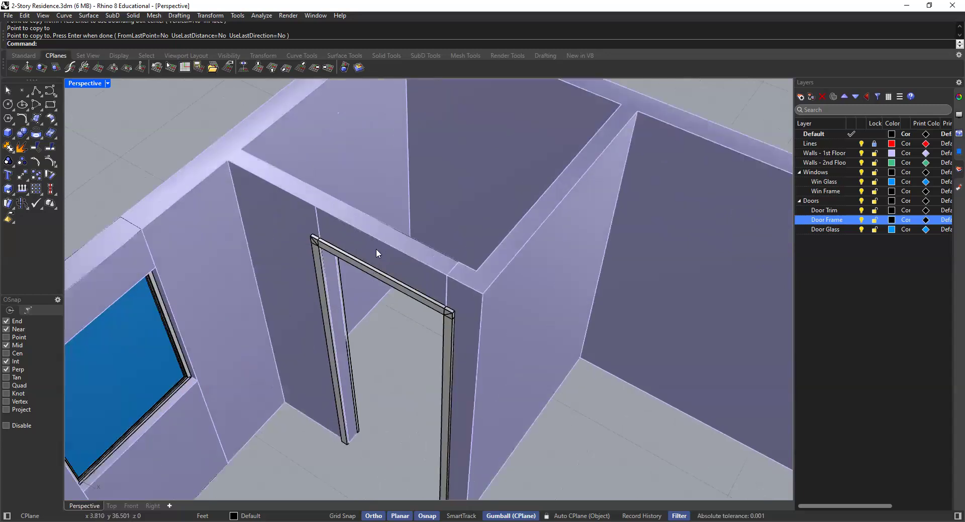
{"action": "left_click", "coordinate": [371, 252]}
{"action": "scroll", "coordinate": [440, 219], "scroll_direction": "up", "scroll_amount": 2}
{"action": "scroll", "coordinate": [440, 219], "scroll_direction": "down", "scroll_amount": 5}
{"action": "right_click_drag", "start_coordinate": [441, 219], "coordinate": [251, 246]}
{"action": "scroll", "coordinate": [420, 224], "scroll_direction": "up", "scroll_amount": 5}
{"action": "left_click", "coordinate": [405, 217], "text": "shift"}
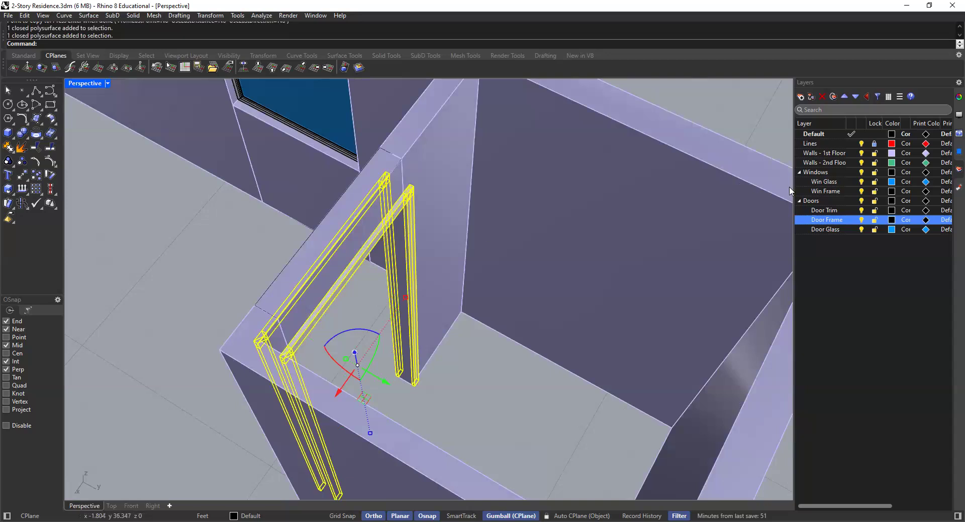
{"action": "right_click", "coordinate": [829, 211]}
{"action": "left_click", "coordinate": [880, 257]}
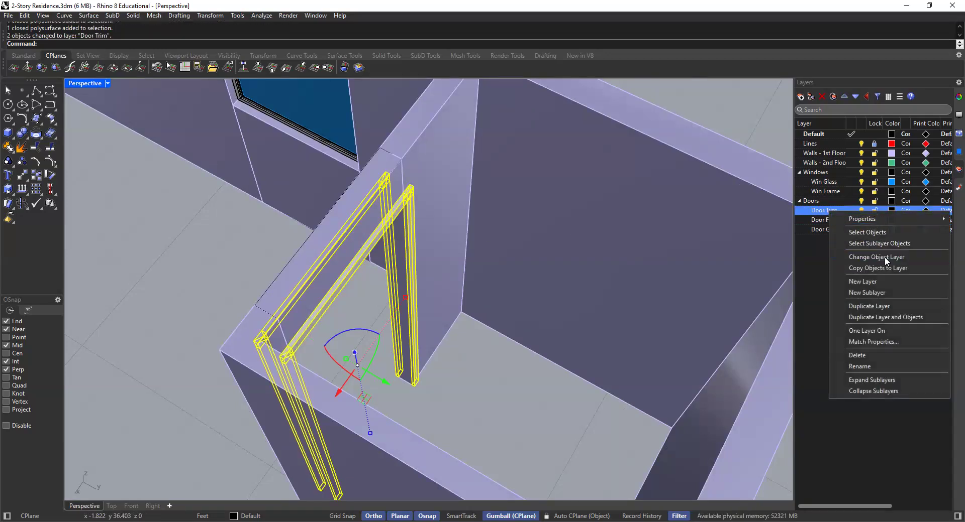
{"action": "key", "text": "Escape"}
{"action": "left_click", "coordinate": [413, 213]}
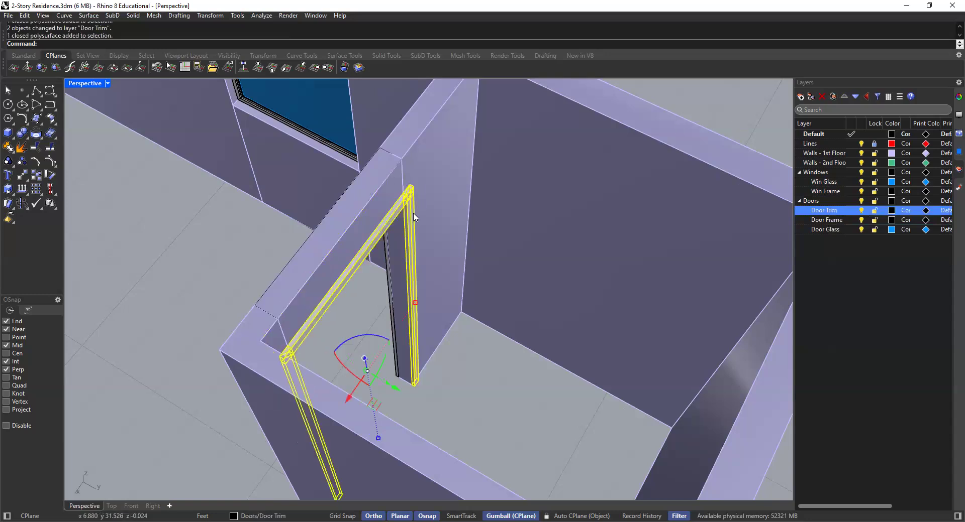
Clear the trim selection and examine the interior doorways in the second-floor walls and the trimmed doorway on the first floor
{"action": "key", "text": "Escape"}
{"action": "scroll", "coordinate": [492, 227], "scroll_direction": "down", "scroll_amount": 15}
{"action": "right_click_drag", "start_coordinate": [506, 200], "coordinate": [508, 193], "text": "shift"}
{"action": "scroll", "coordinate": [508, 192], "scroll_direction": "down", "scroll_amount": 6}
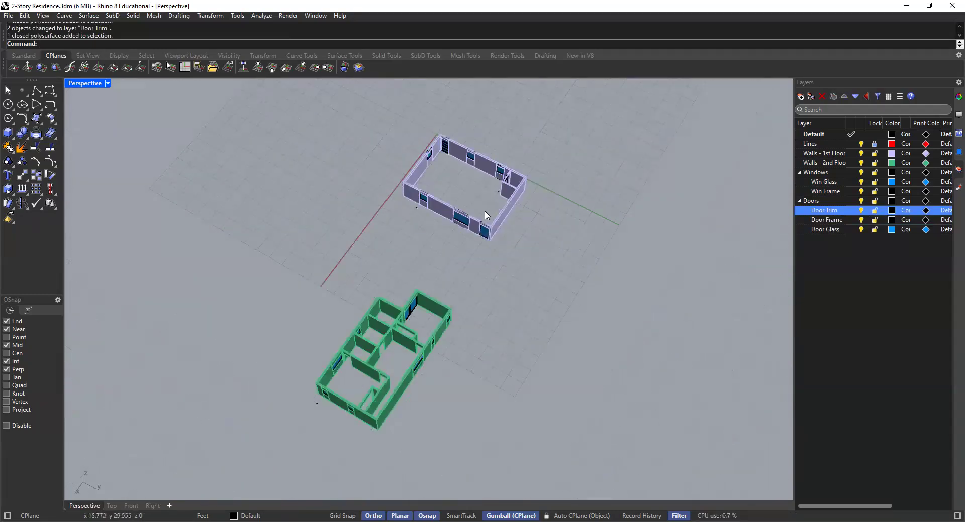
{"action": "scroll", "coordinate": [463, 243], "scroll_direction": "up", "scroll_amount": 12}
{"action": "scroll", "coordinate": [461, 275], "scroll_direction": "down", "scroll_amount": 6}
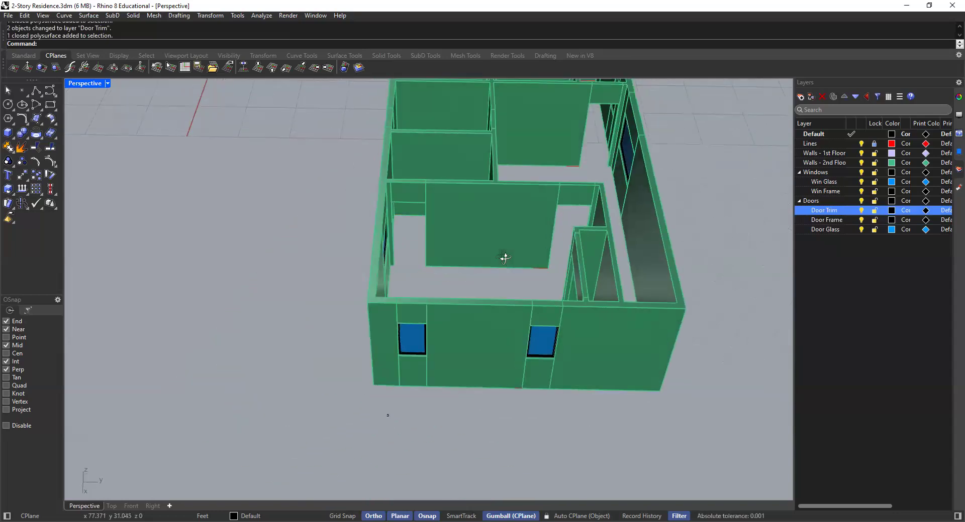
{"action": "scroll", "coordinate": [517, 239], "scroll_direction": "up", "scroll_amount": 6}
{"action": "right_click_drag", "start_coordinate": [440, 241], "coordinate": [307, 215]}
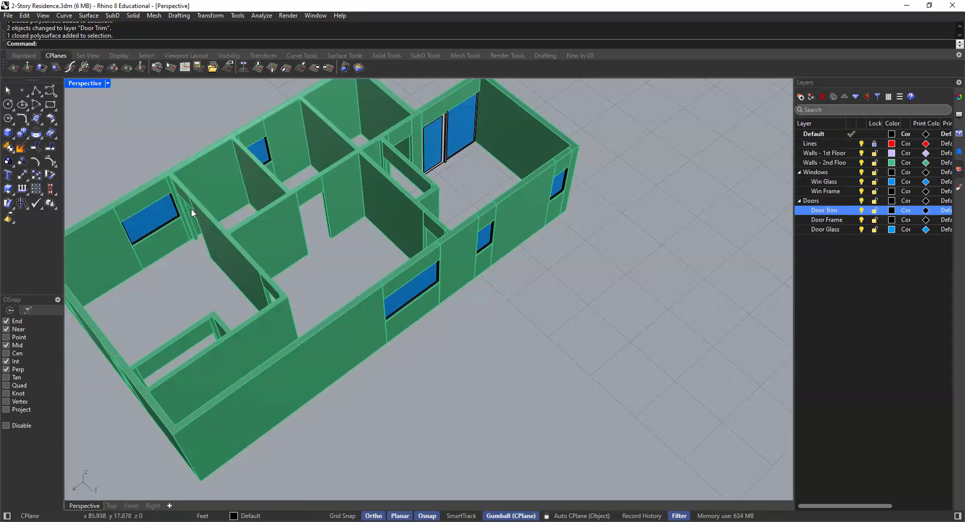
{"action": "right_click_drag", "start_coordinate": [286, 222], "coordinate": [266, 332]}
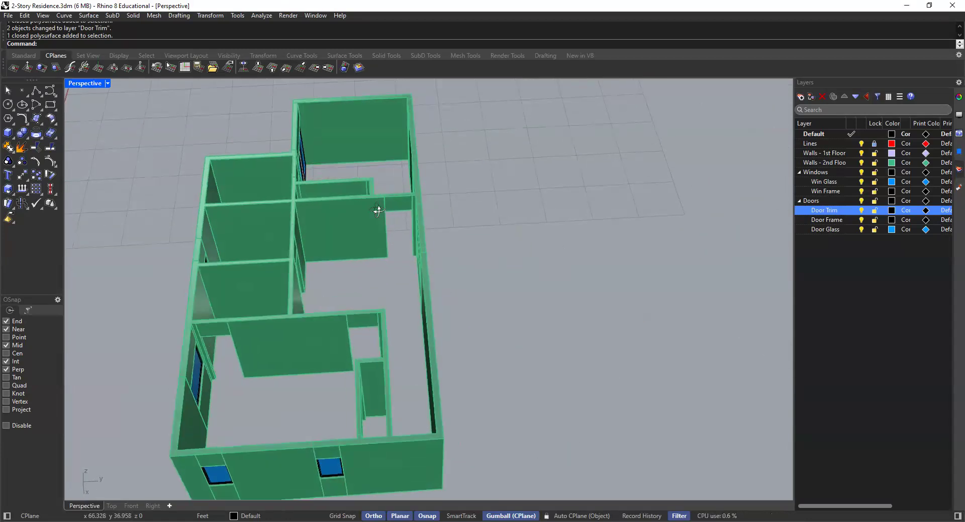
{"action": "scroll", "coordinate": [361, 161], "scroll_direction": "down", "scroll_amount": 5}
{"action": "scroll", "coordinate": [365, 159], "scroll_direction": "up", "scroll_amount": 2}
{"action": "scroll", "coordinate": [365, 158], "scroll_direction": "up", "scroll_amount": 10}
{"action": "right_click_drag", "start_coordinate": [366, 155], "coordinate": [467, 243], "text": "shift"}
{"action": "scroll", "coordinate": [370, 236], "scroll_direction": "down", "scroll_amount": 6}
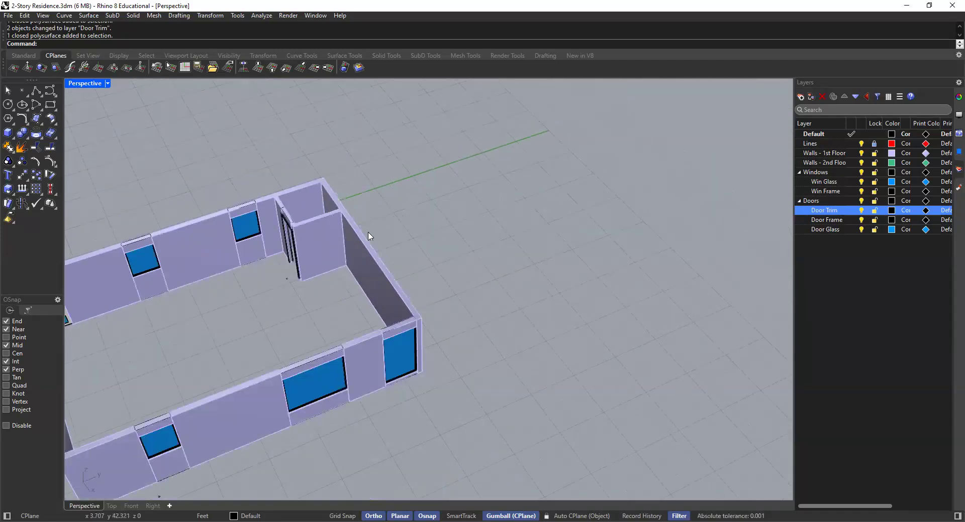
{"action": "scroll", "coordinate": [366, 227], "scroll_direction": "up", "scroll_amount": 2}
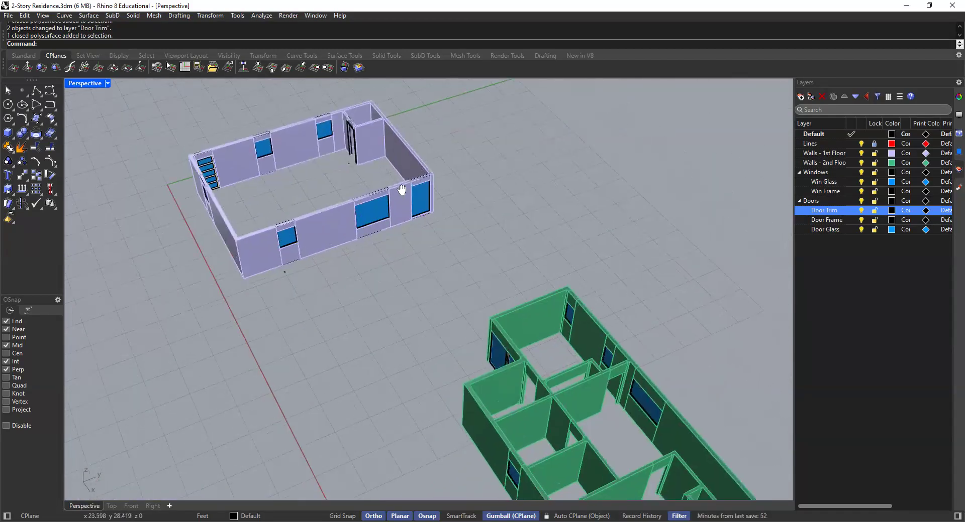